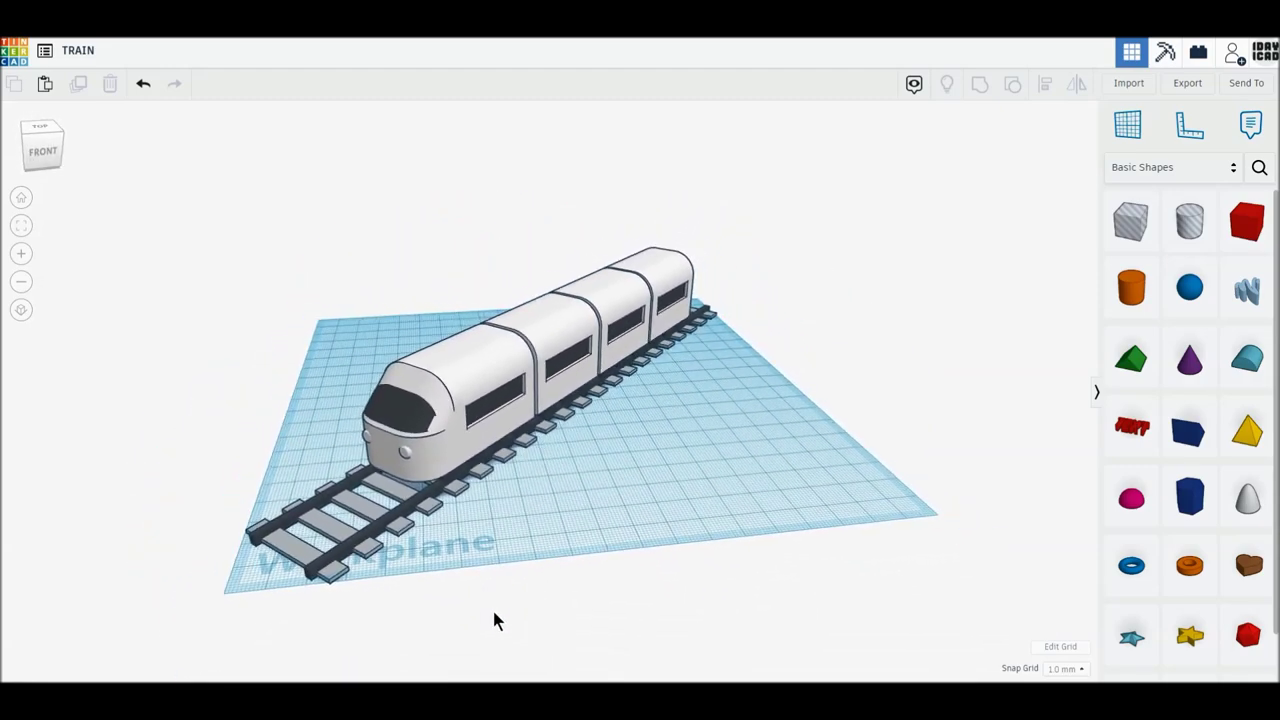
Zoom in and orbit to view the finished train from the front.
scroll(493, 612, up, 2)
scroll(493, 612, up, 1)
scroll(456, 615, up, 2)
scroll(521, 607, up, 2)
right_drag(521, 615, 571, 600)
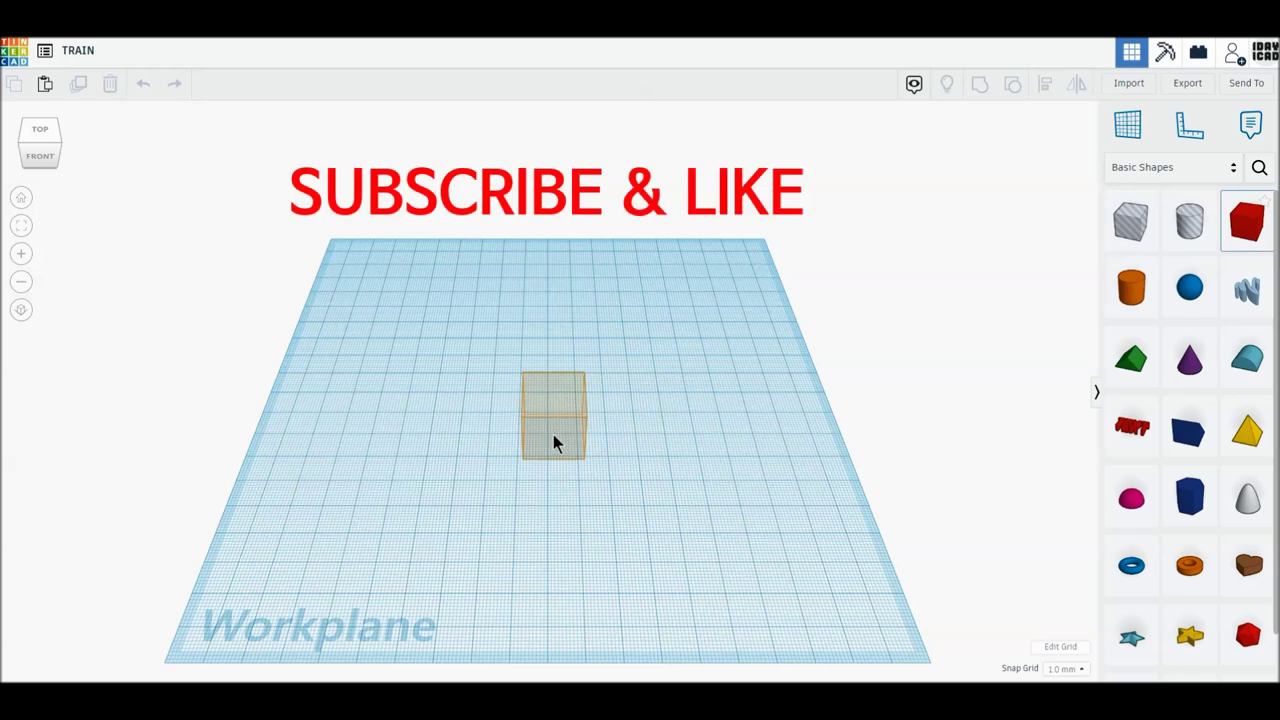
Place two red boxes side by side on the workplane.
click(553, 434)
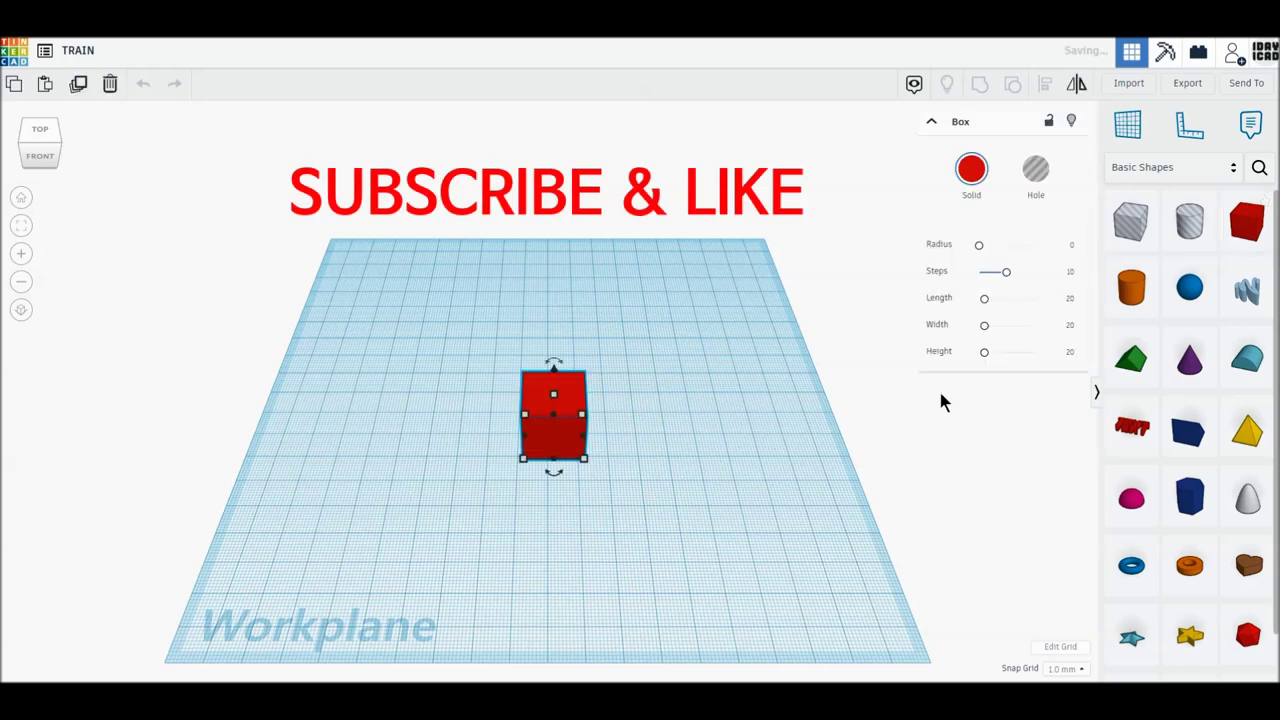
click(1240, 248)
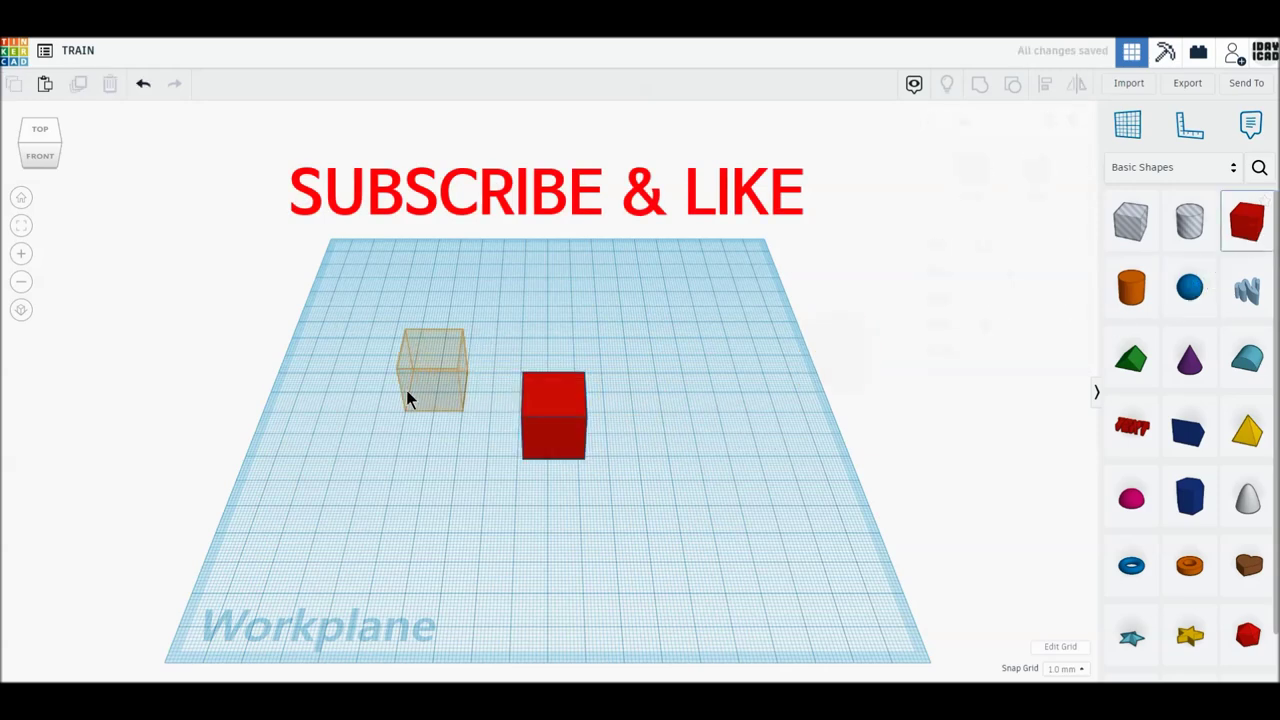
click(400, 390)
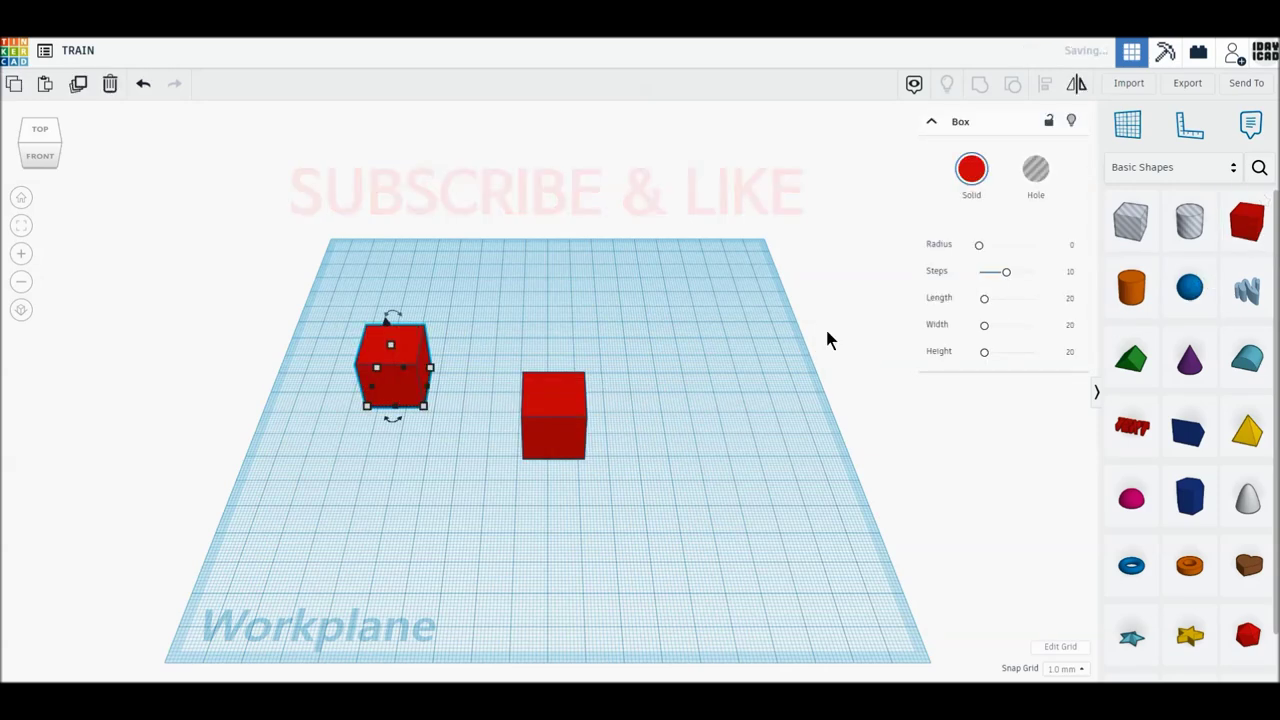
Add a hole cylinder in front of the left box and a blue wedge in front of it.
click(1185, 232)
click(382, 425)
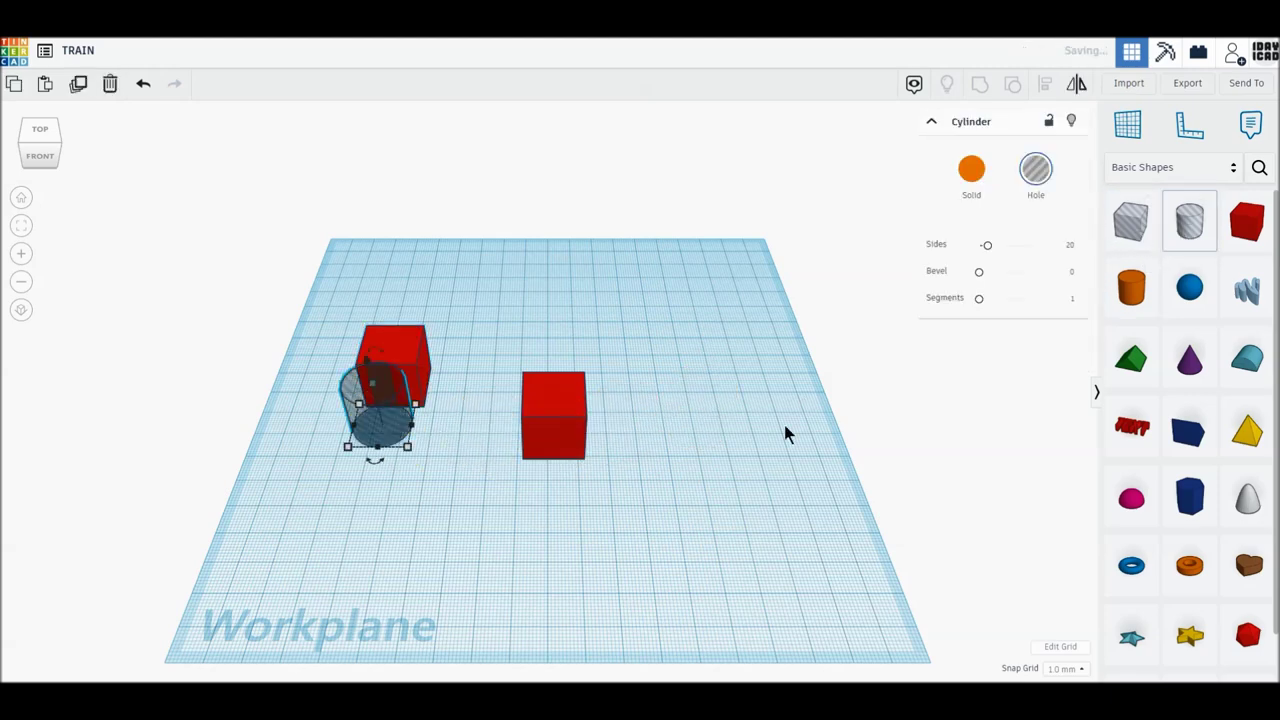
click(1188, 435)
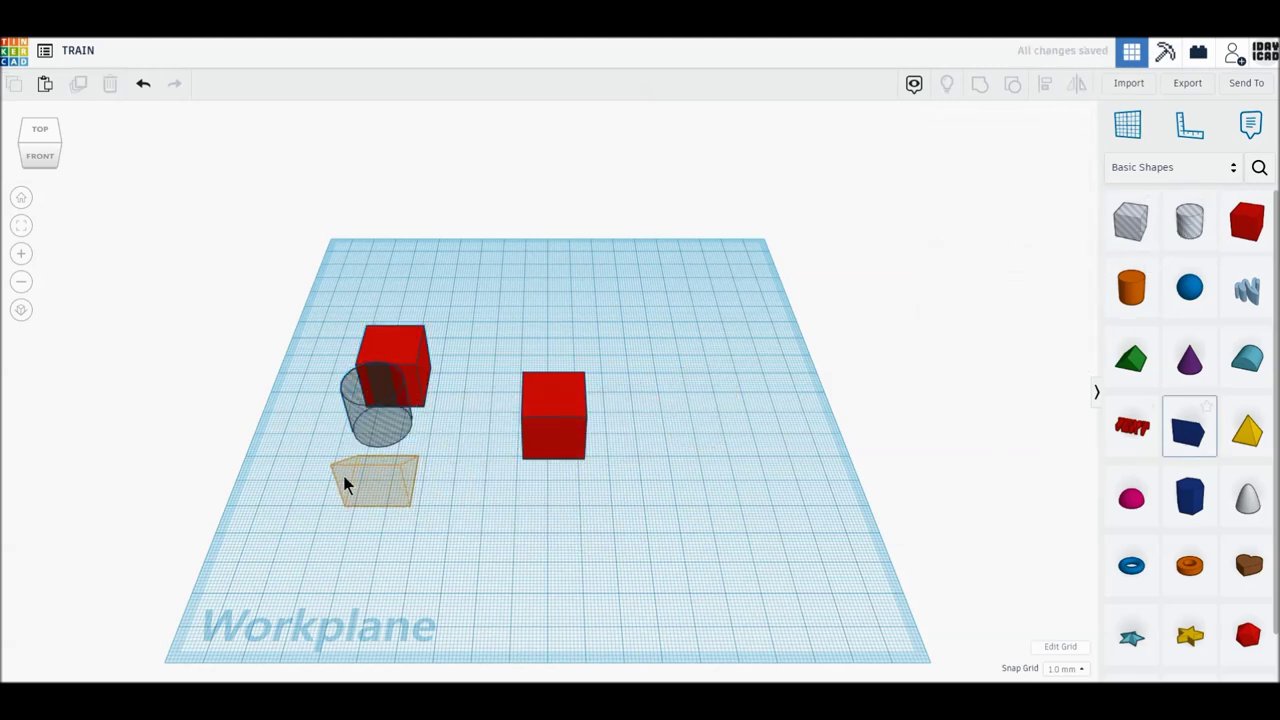
click(343, 483)
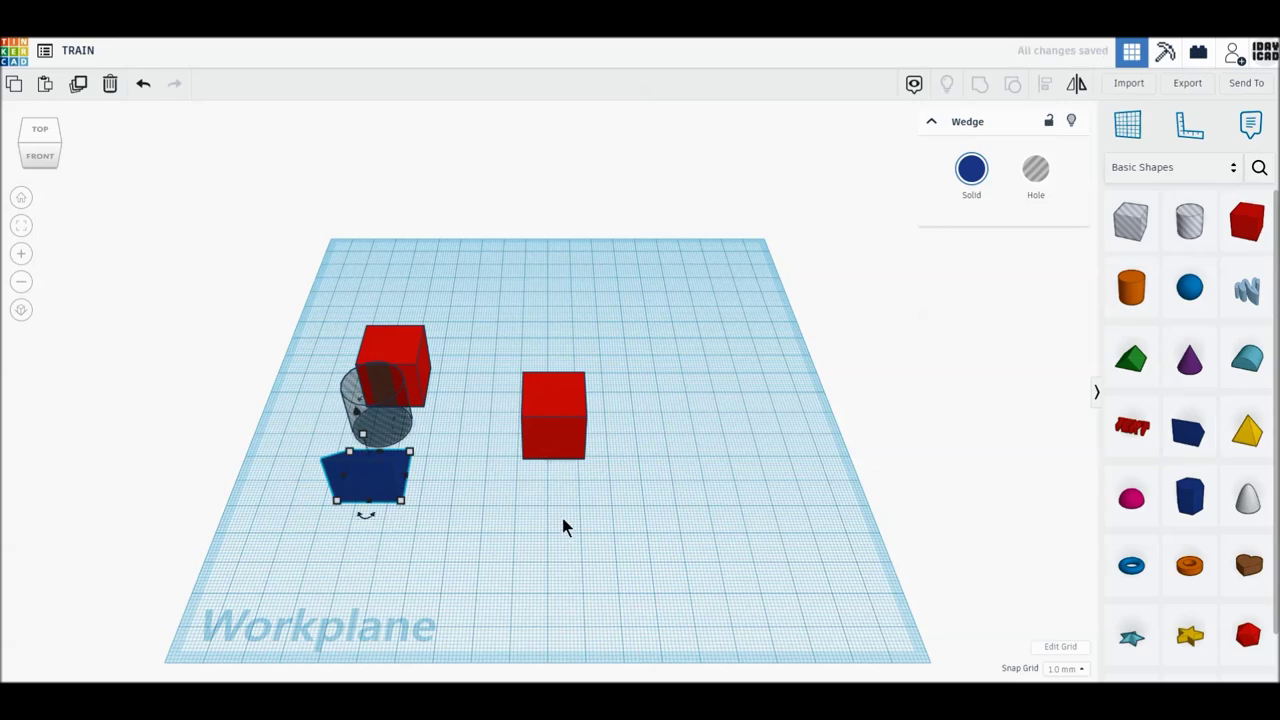
click(556, 440)
scroll(561, 528, up, 5)
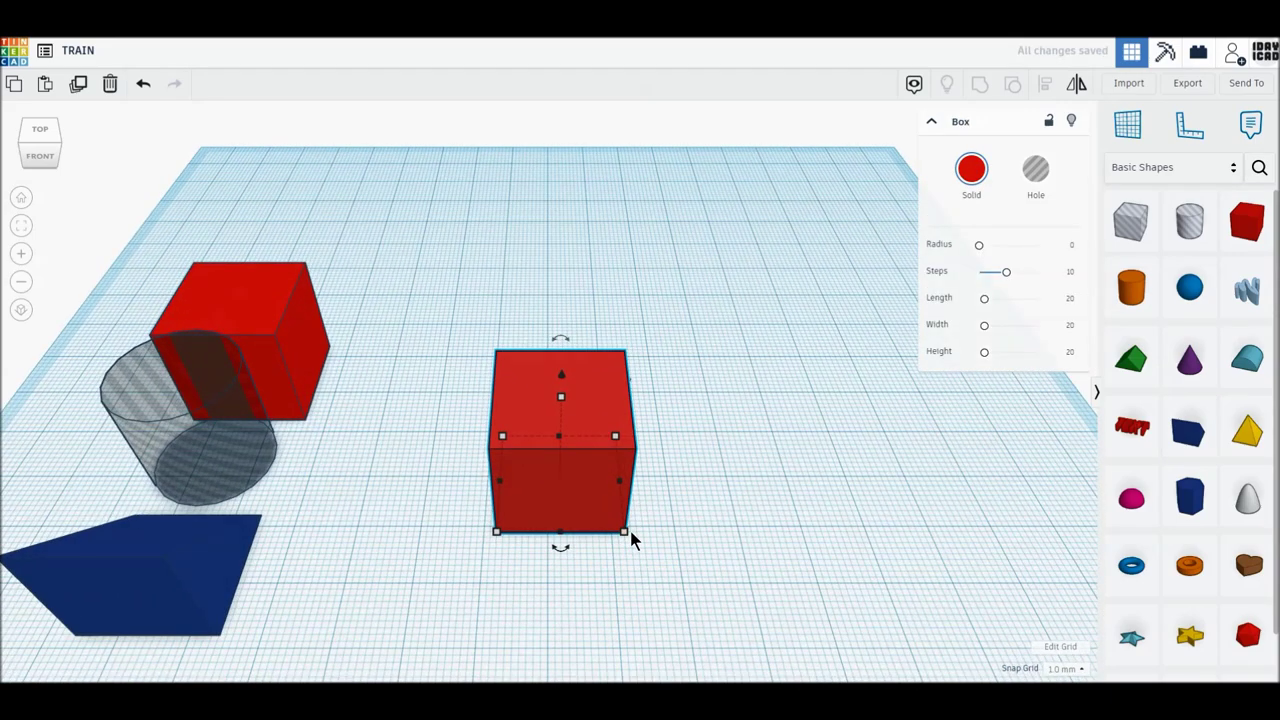
Make the right red box 30 × 30 × 30 mm and move it back and left.
click(626, 530)
text(3)
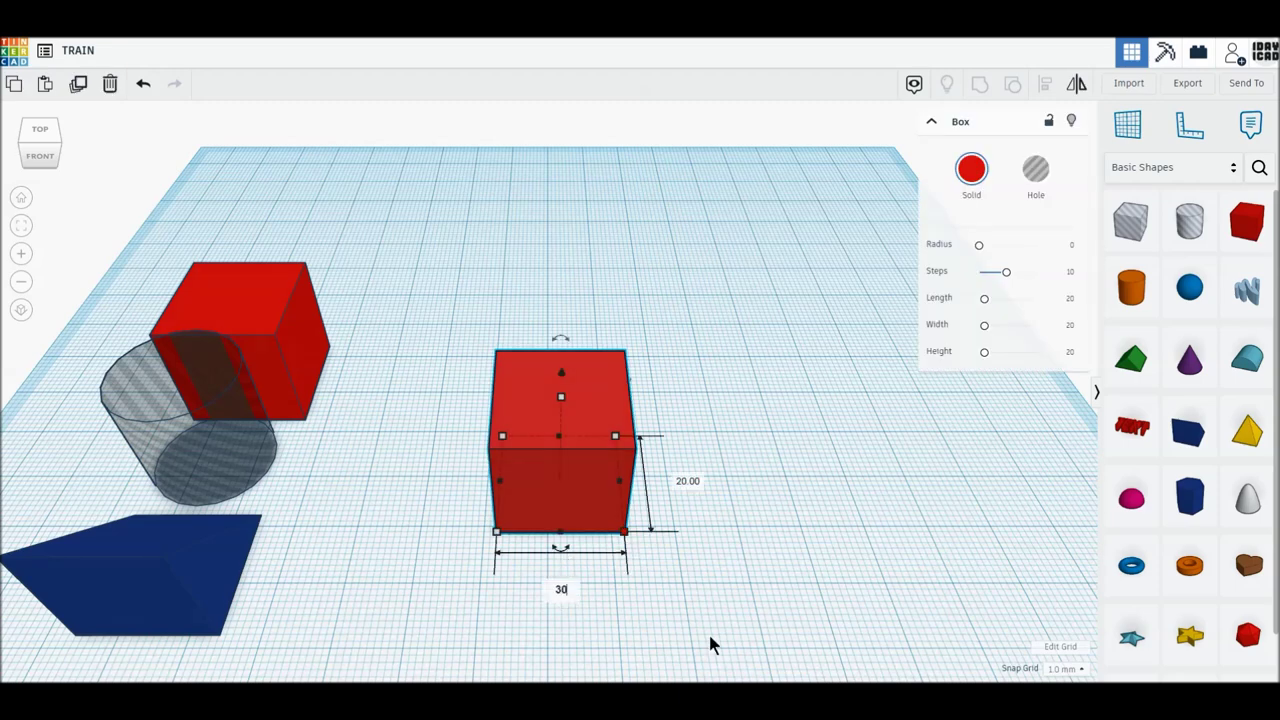
text(0)
key(Tab)
text(30)
key(Return)
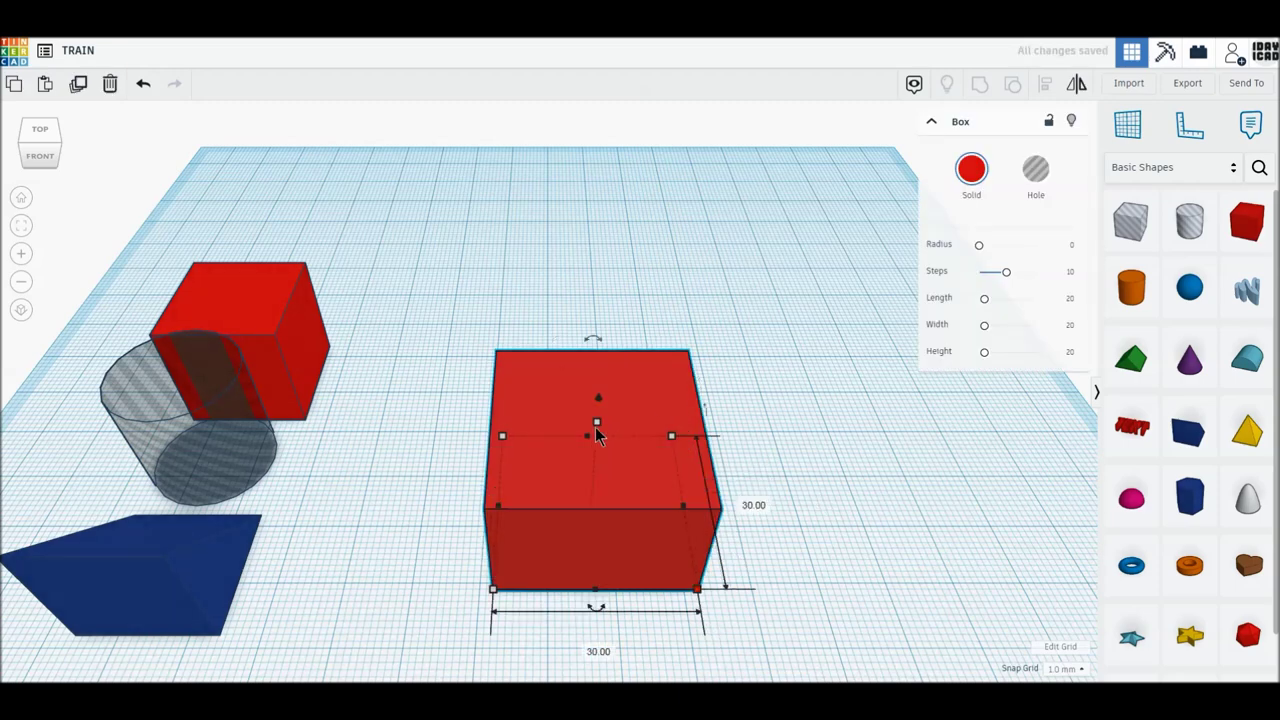
key(Return)
mouse_move(642, 521)
mouse_down()
mouse_move(616, 478)
mouse_move(617, 490)
mouse_up()
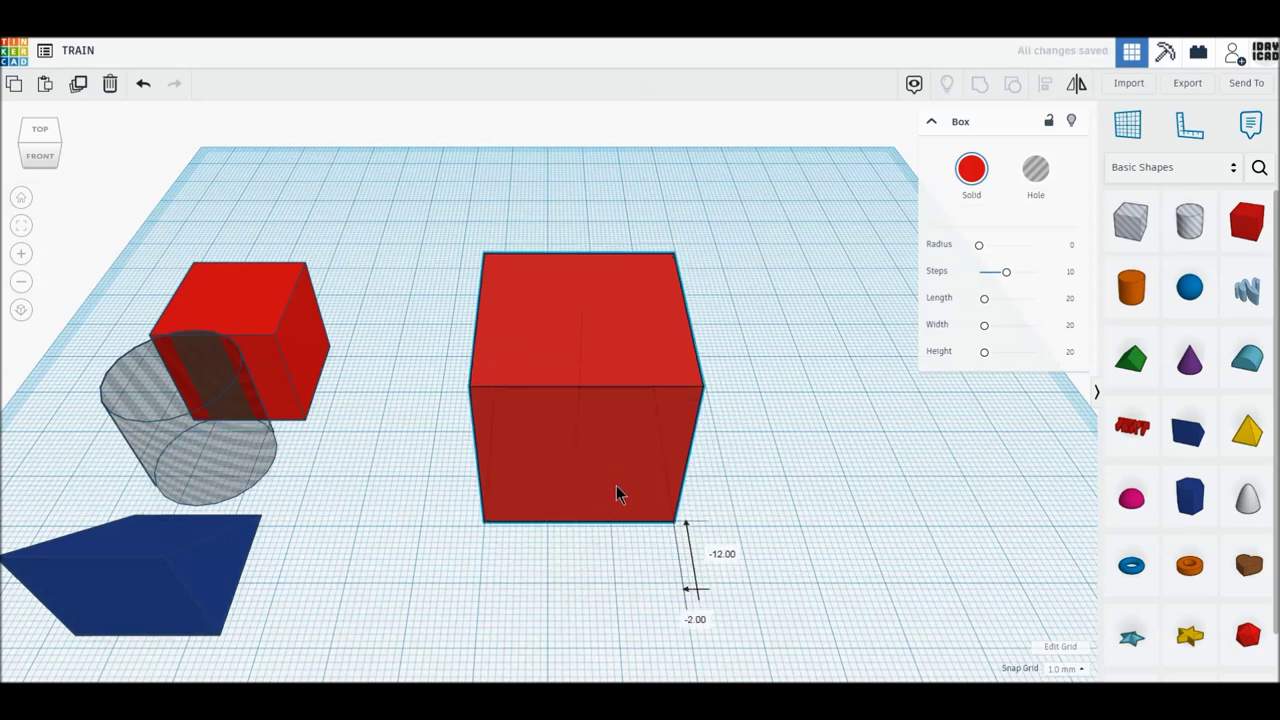
Give the hole cylinder 64 sides and switch to the top view.
click(211, 427)
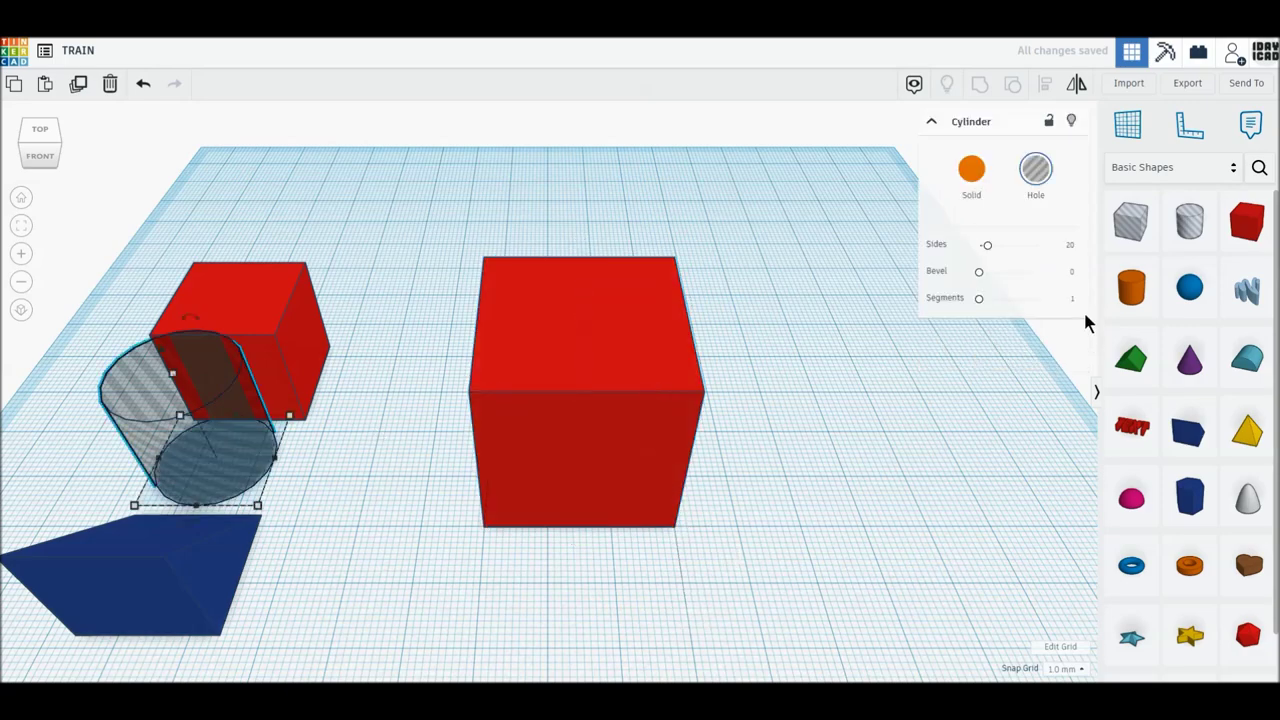
drag(988, 246, 1082, 243)
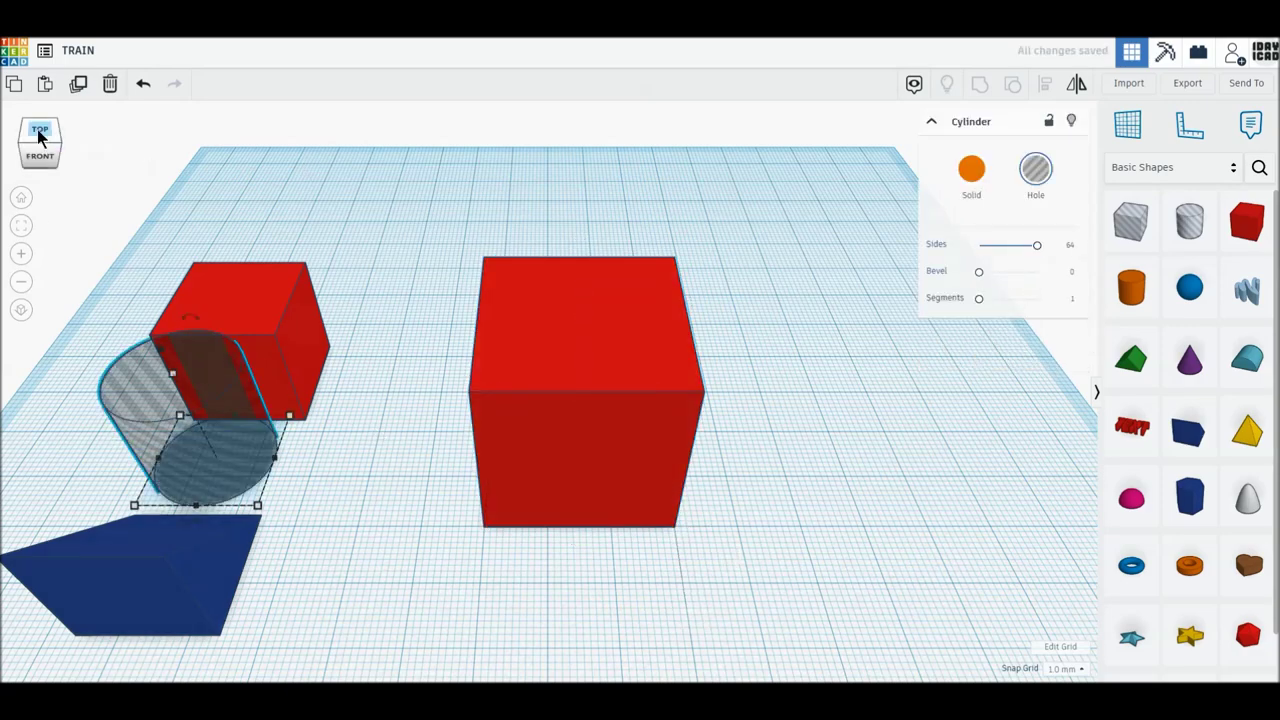
click(40, 138)
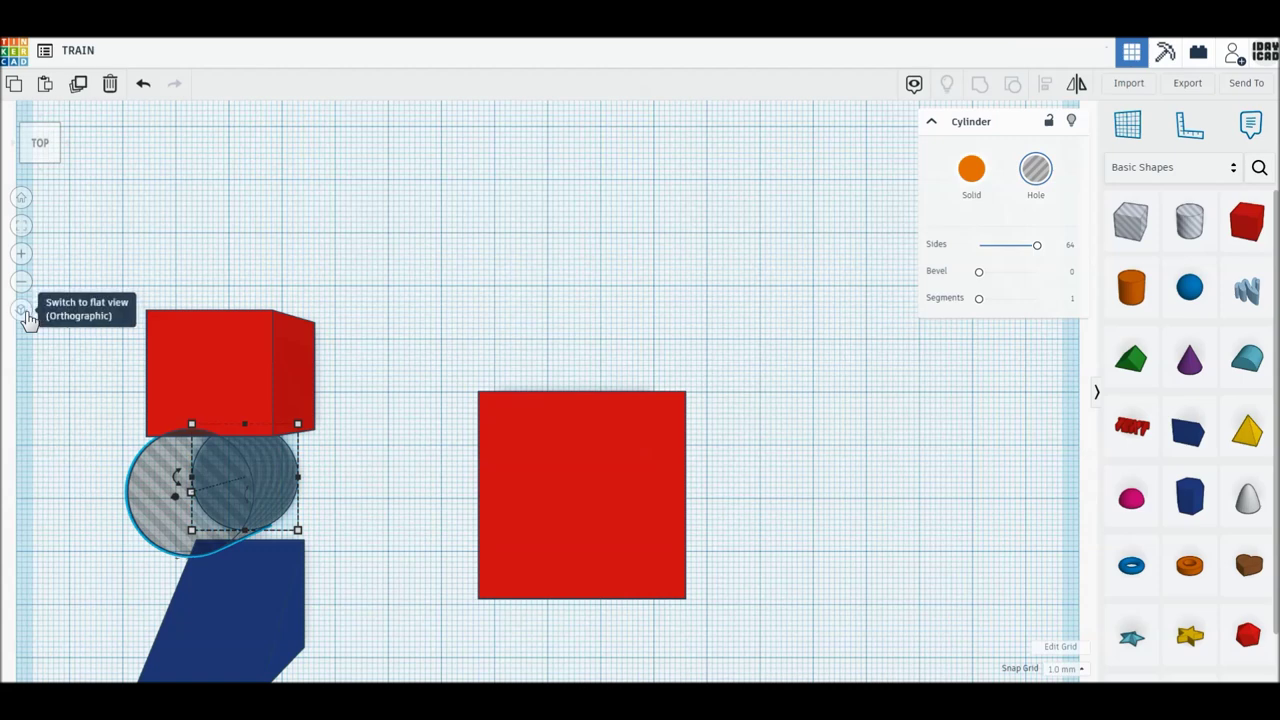
In orthographic view, line up the small red box and move the hole cylinder over it.
click(26, 313)
drag(392, 414, 357, 451)
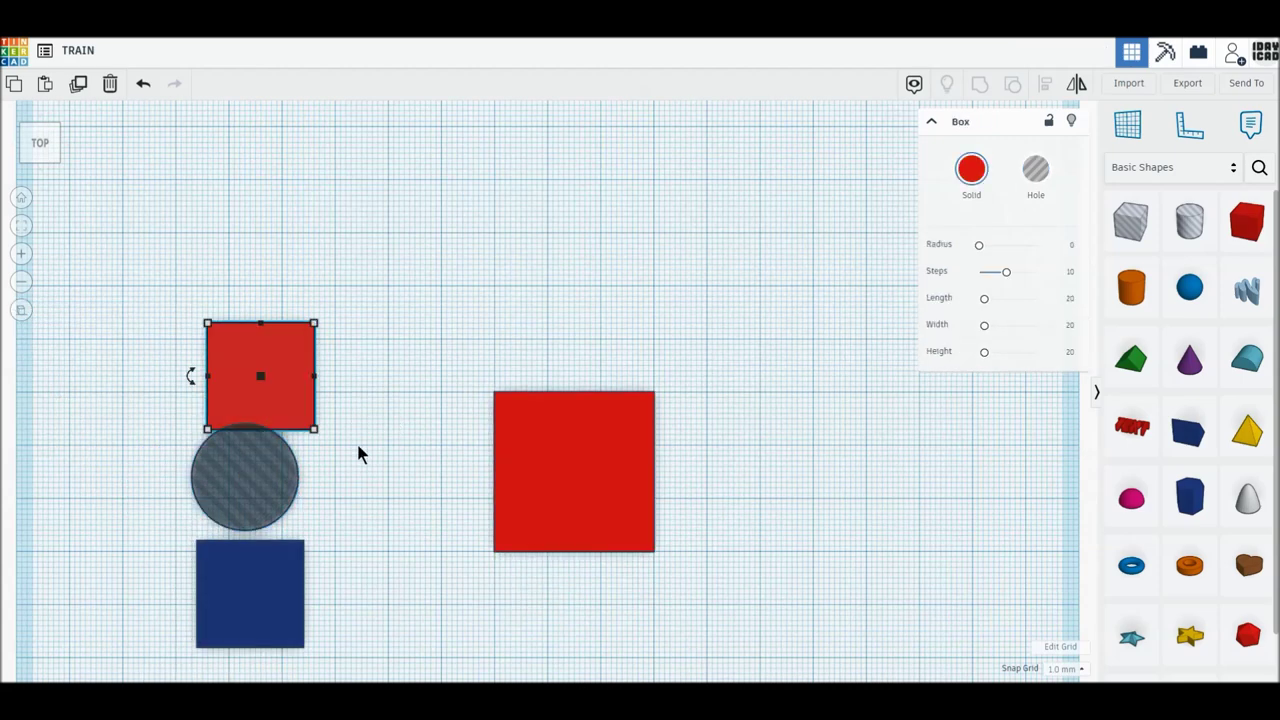
middle_drag(357, 451, 505, 467)
drag(408, 372, 425, 388)
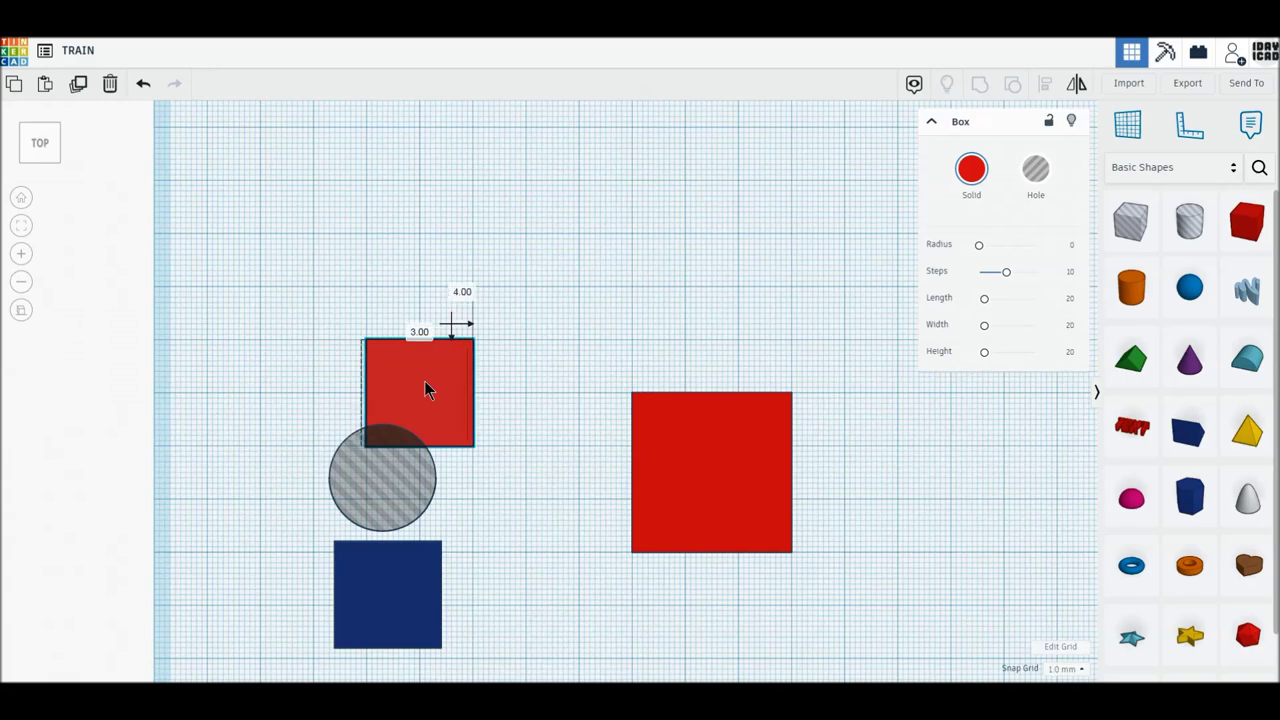
scroll(425, 388, up, 3)
drag(294, 537, 358, 383)
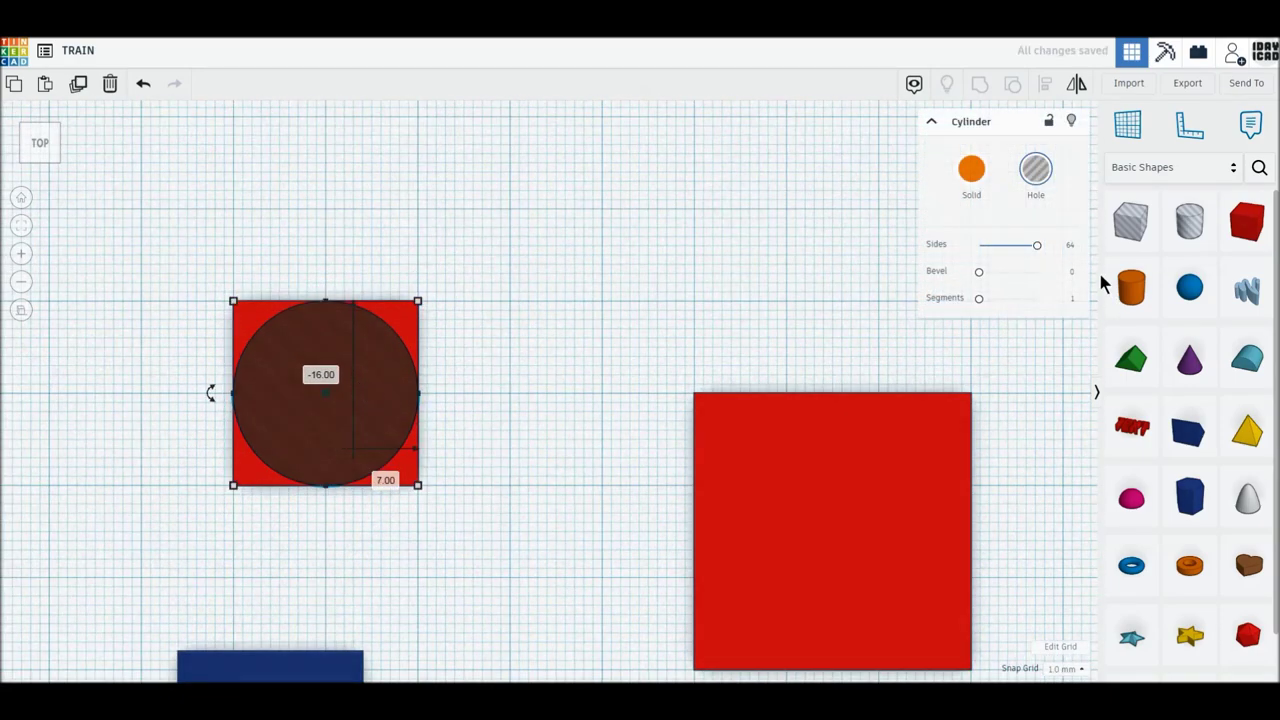
Cover the box with a 30 mm hole box and a copy rotated 90° below it.
drag(1130, 220, 413, 355)
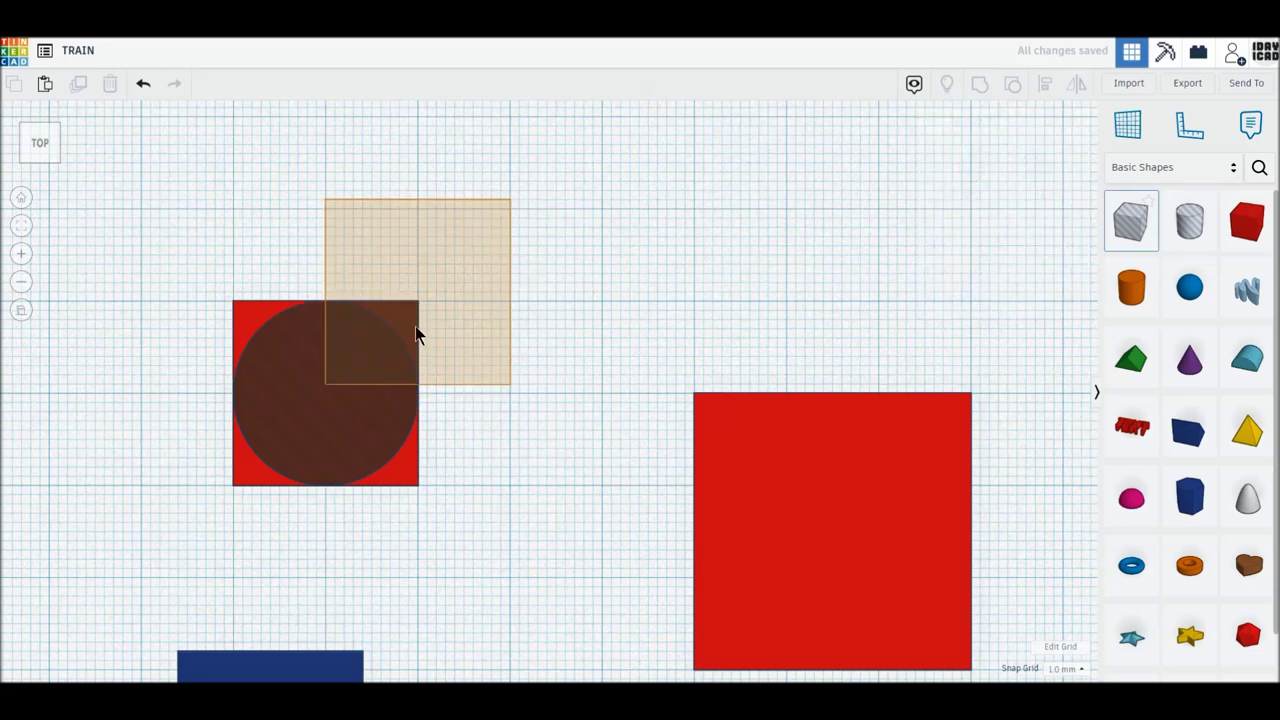
drag(413, 355, 421, 357)
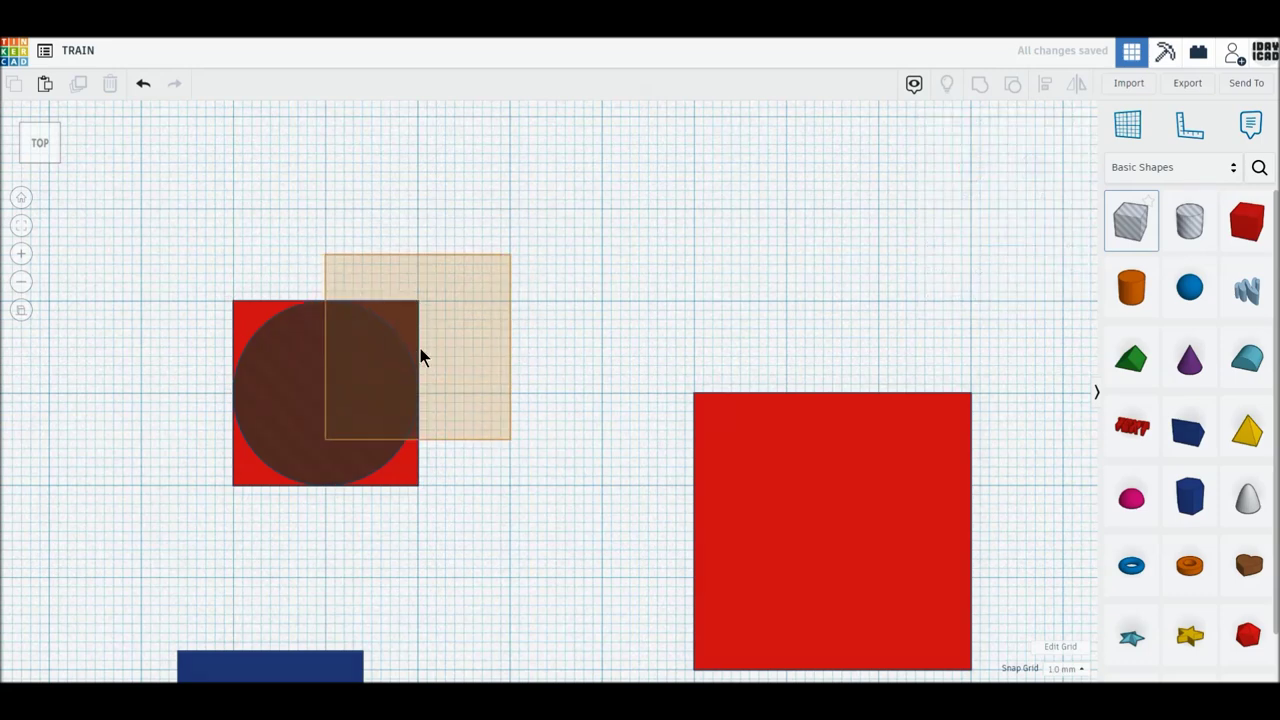
drag(418, 439, 418, 541)
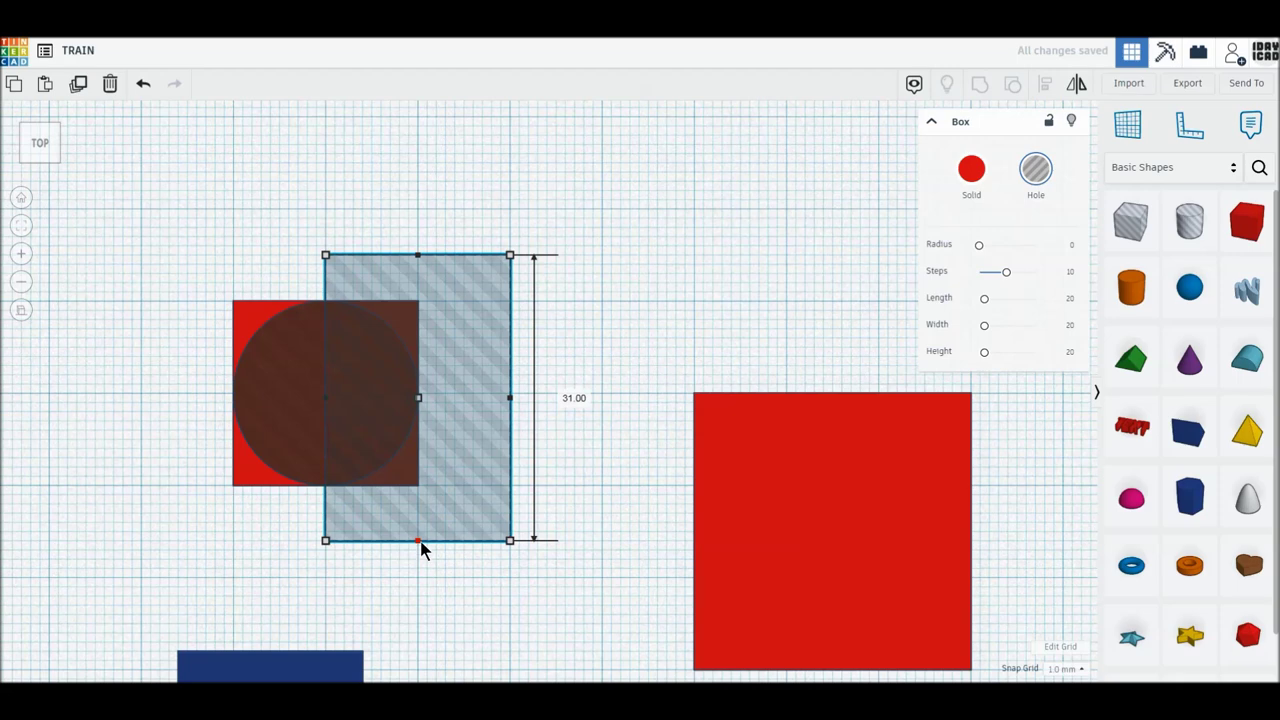
drag(421, 545, 421, 533)
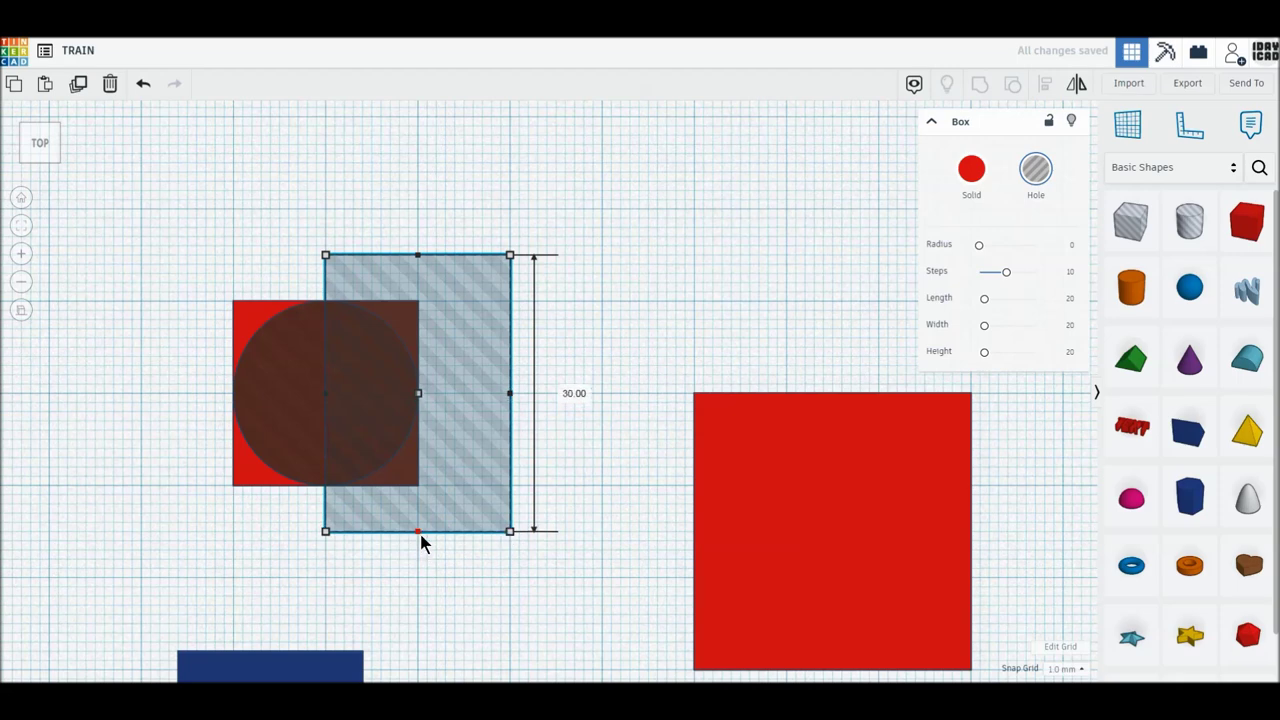
click(77, 95)
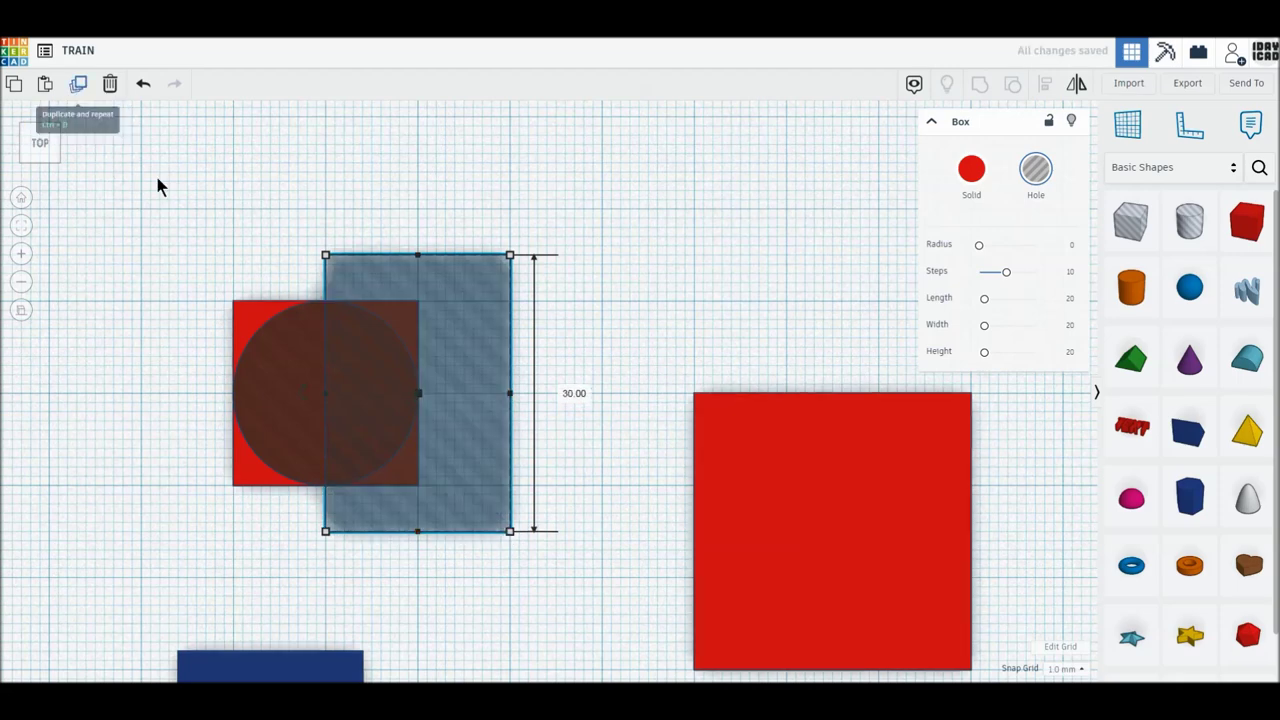
mouse_move(302, 402)
mouse_down()
mouse_move(342, 470)
mouse_move(398, 491)
mouse_up()
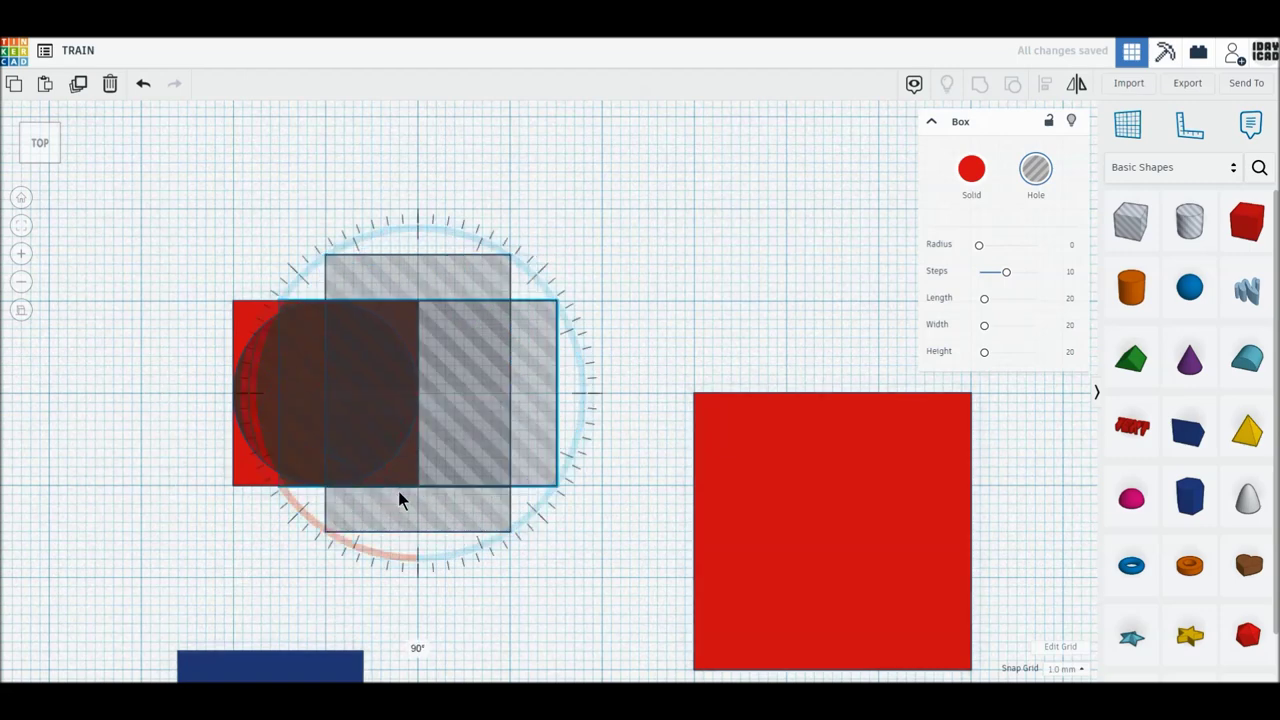
drag(541, 457, 496, 510)
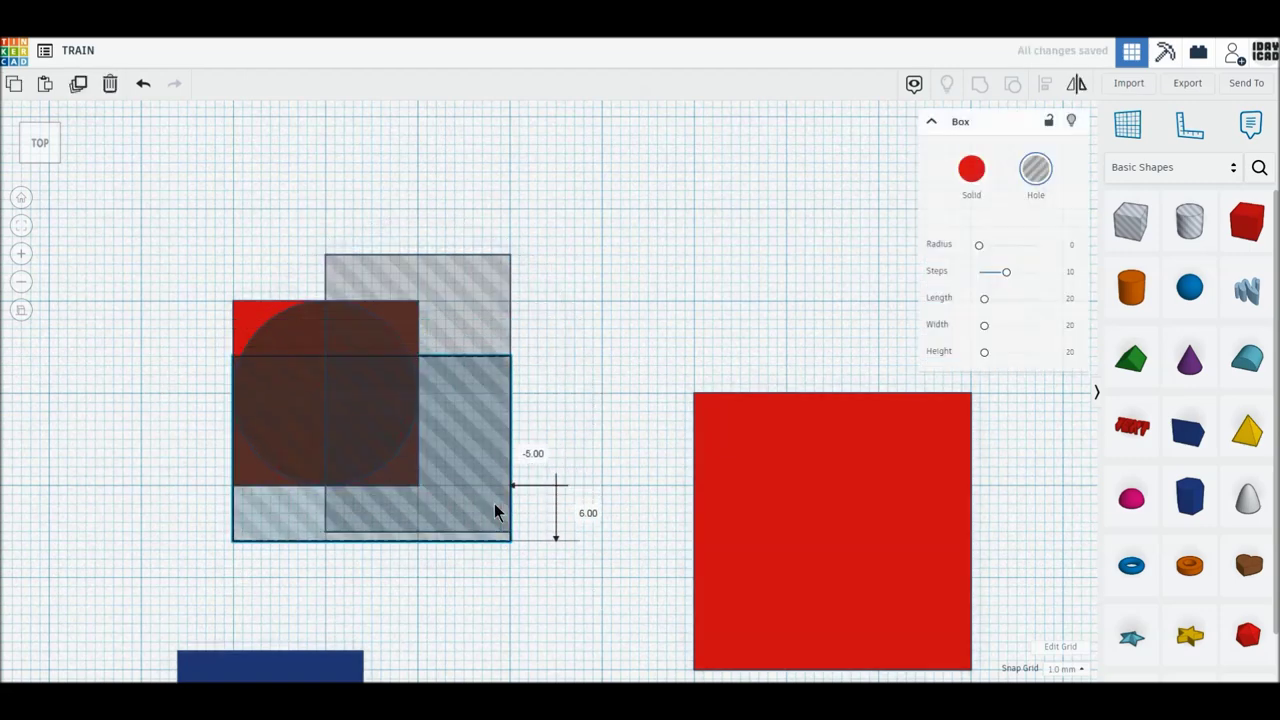
key(Down)
key(Down)
key(Down)
key(Down)
Shift the lower hole box 3 mm left, then group all four shapes into a quarter-round.
click(188, 295)
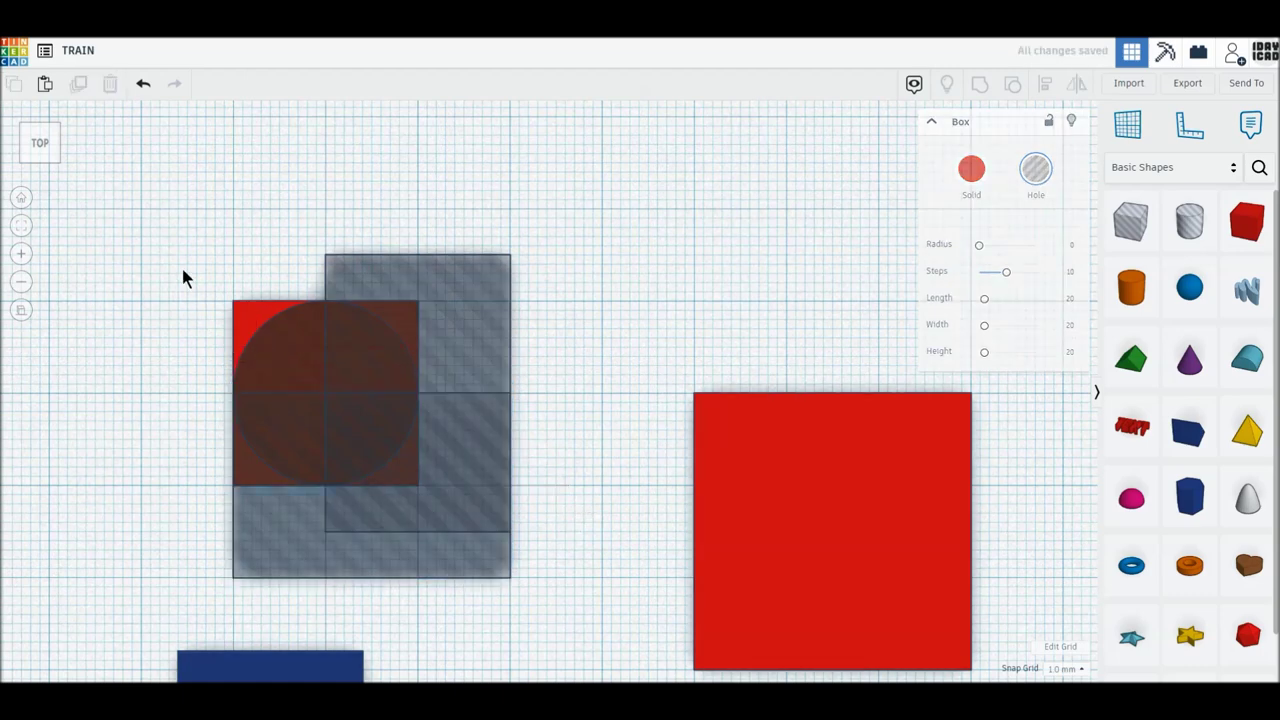
click(280, 534)
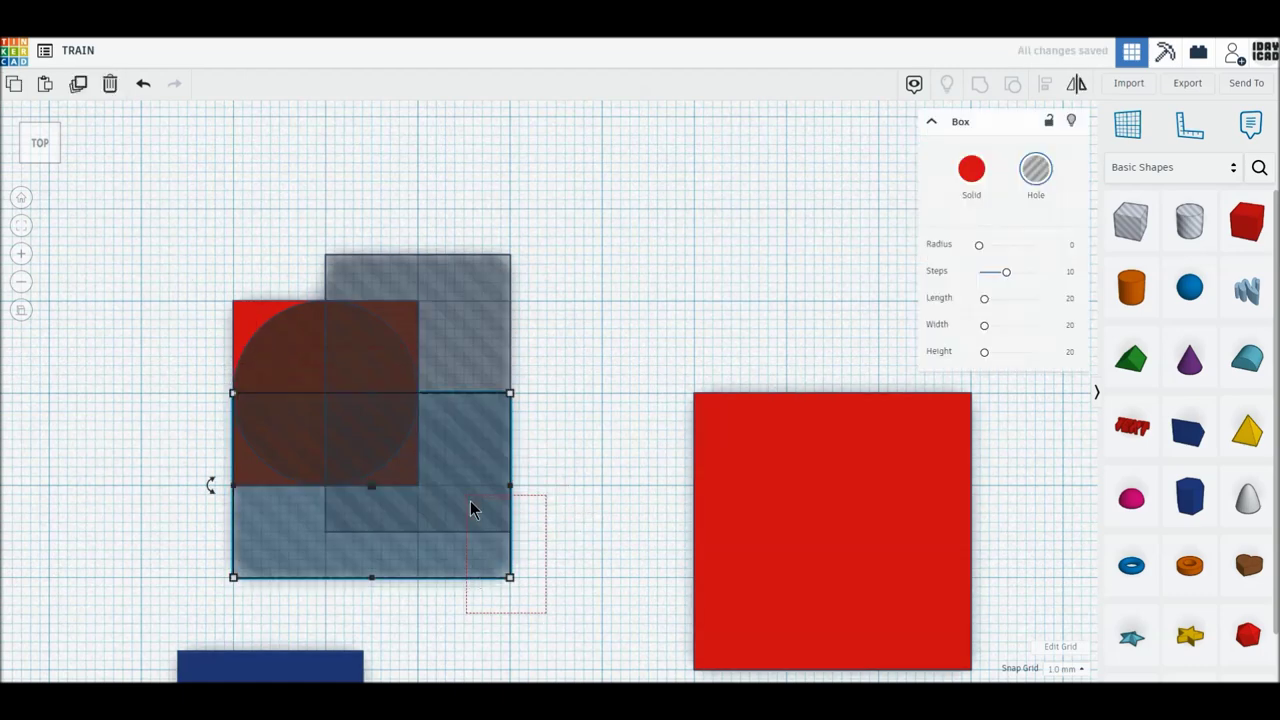
shift+click(475, 527)
click(447, 614)
drag(455, 546, 409, 548)
click(539, 598)
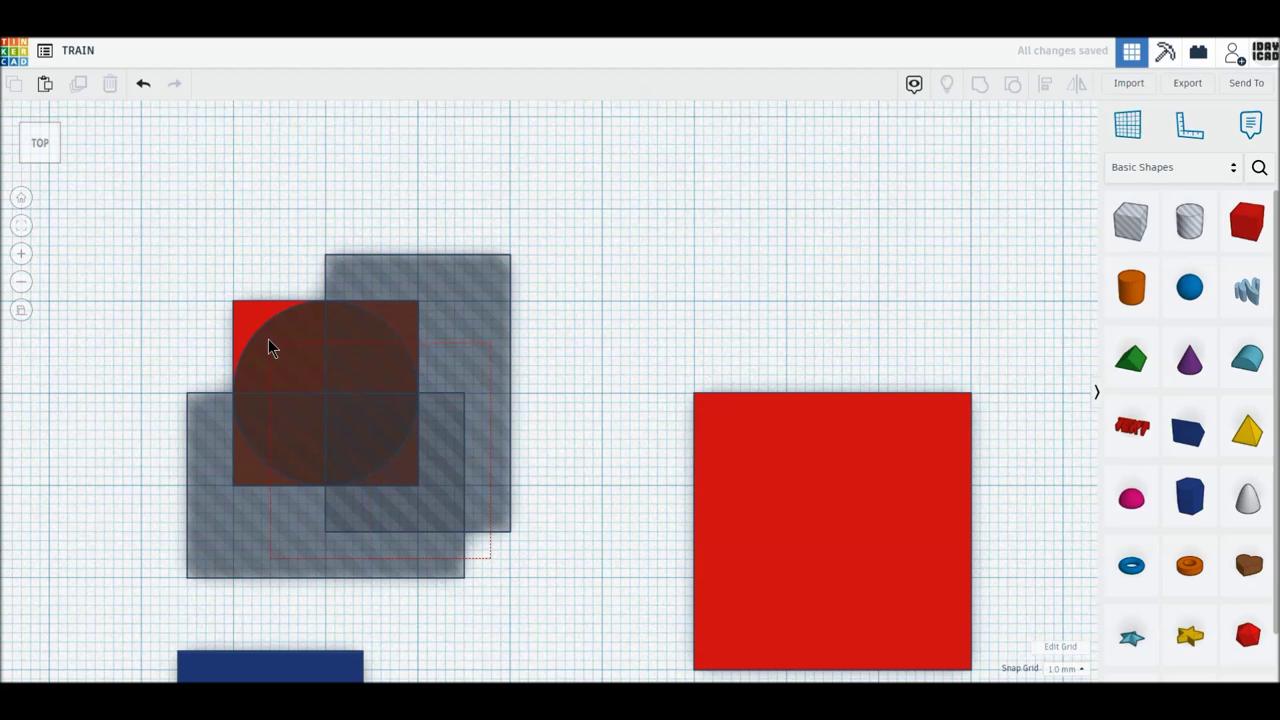
drag(268, 340, 268, 340)
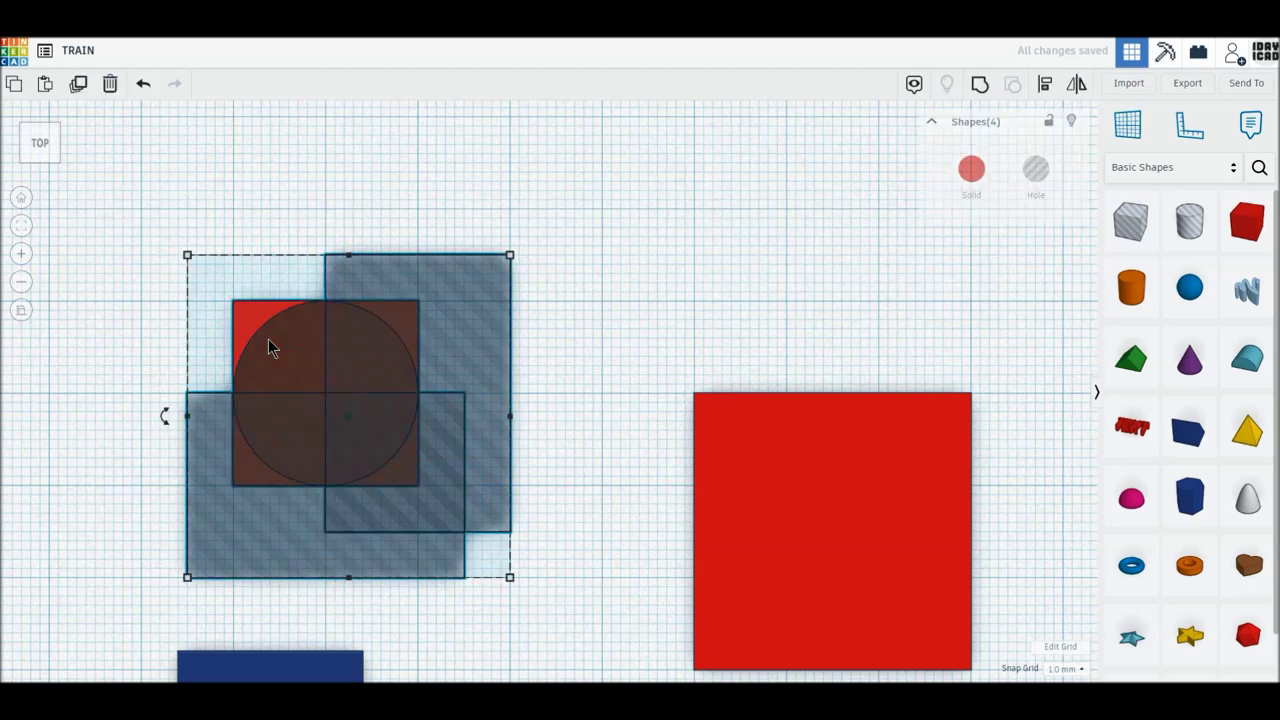
click(979, 88)
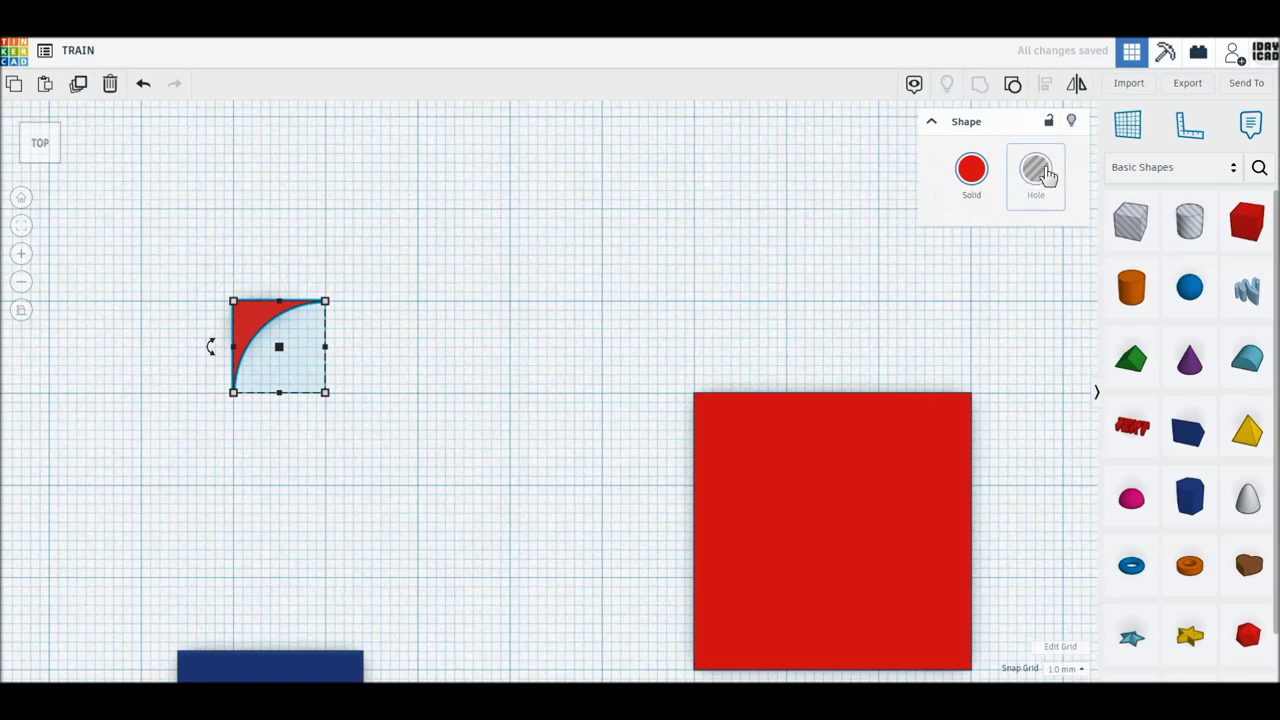
Turn the quarter-round into a hole 30 mm tall.
click(1036, 170)
click(33, 164)
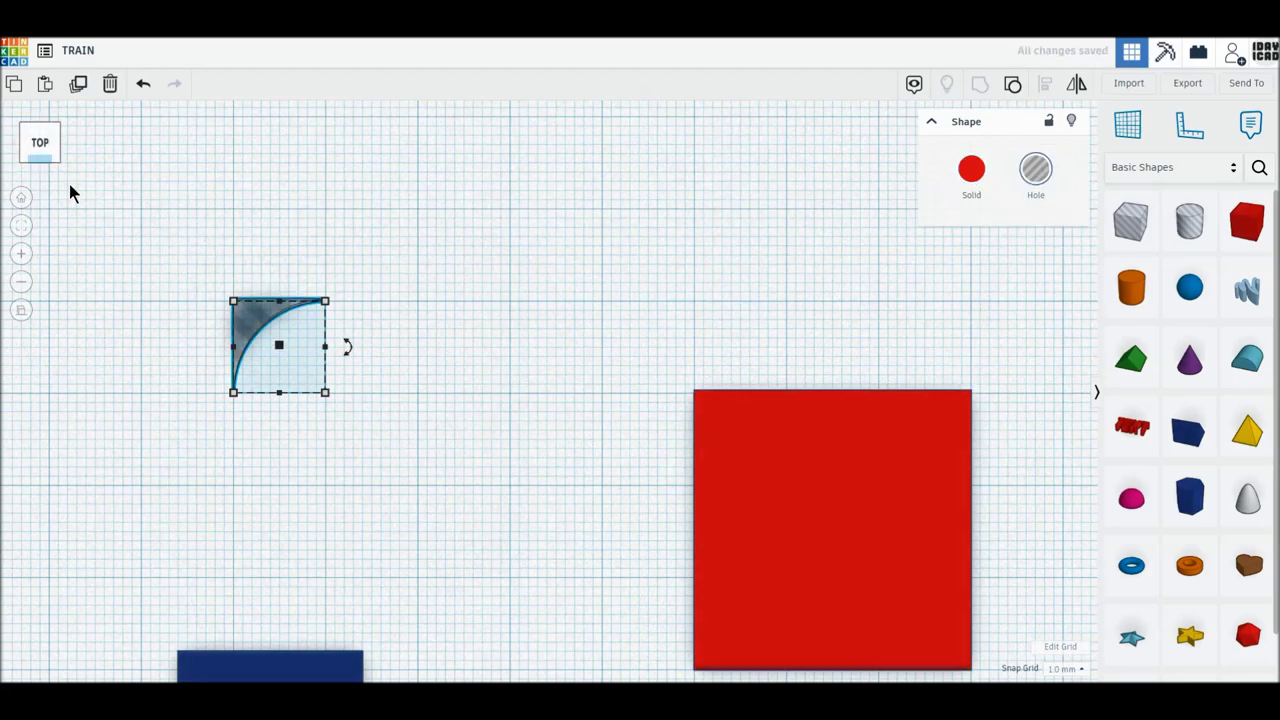
mouse_move(279, 230)
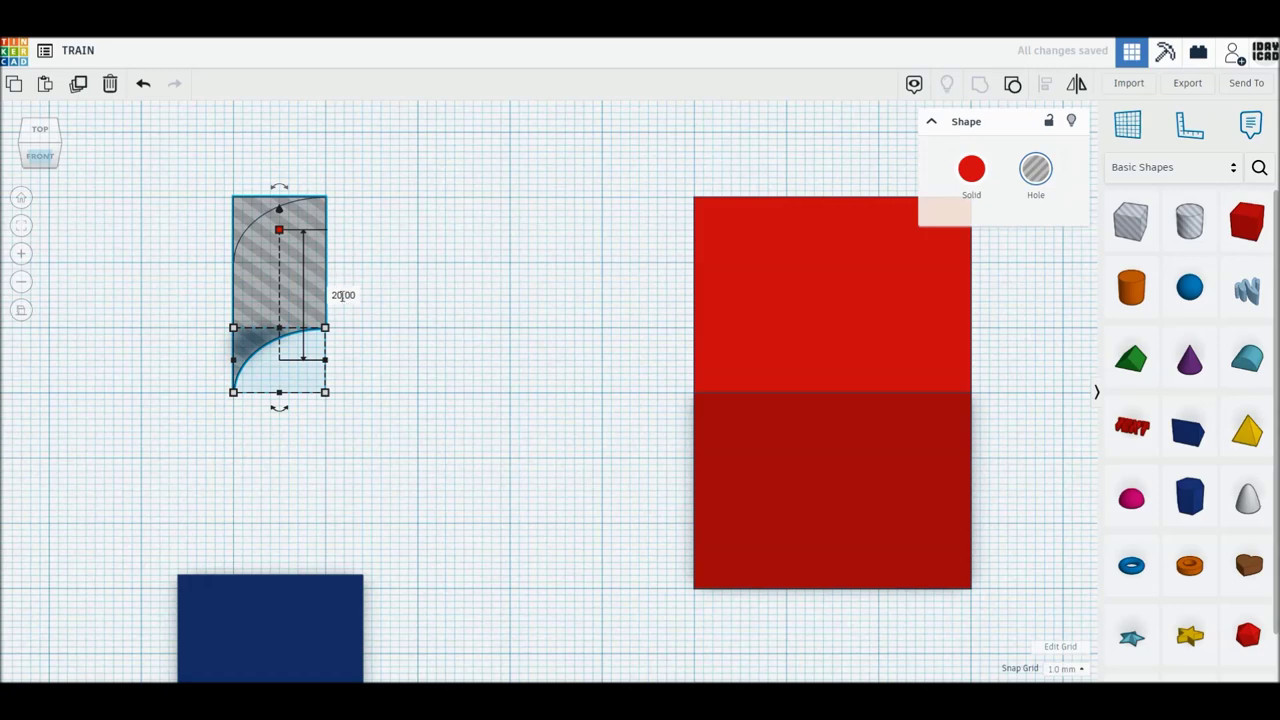
text(0)
key(Return)
click(42, 132)
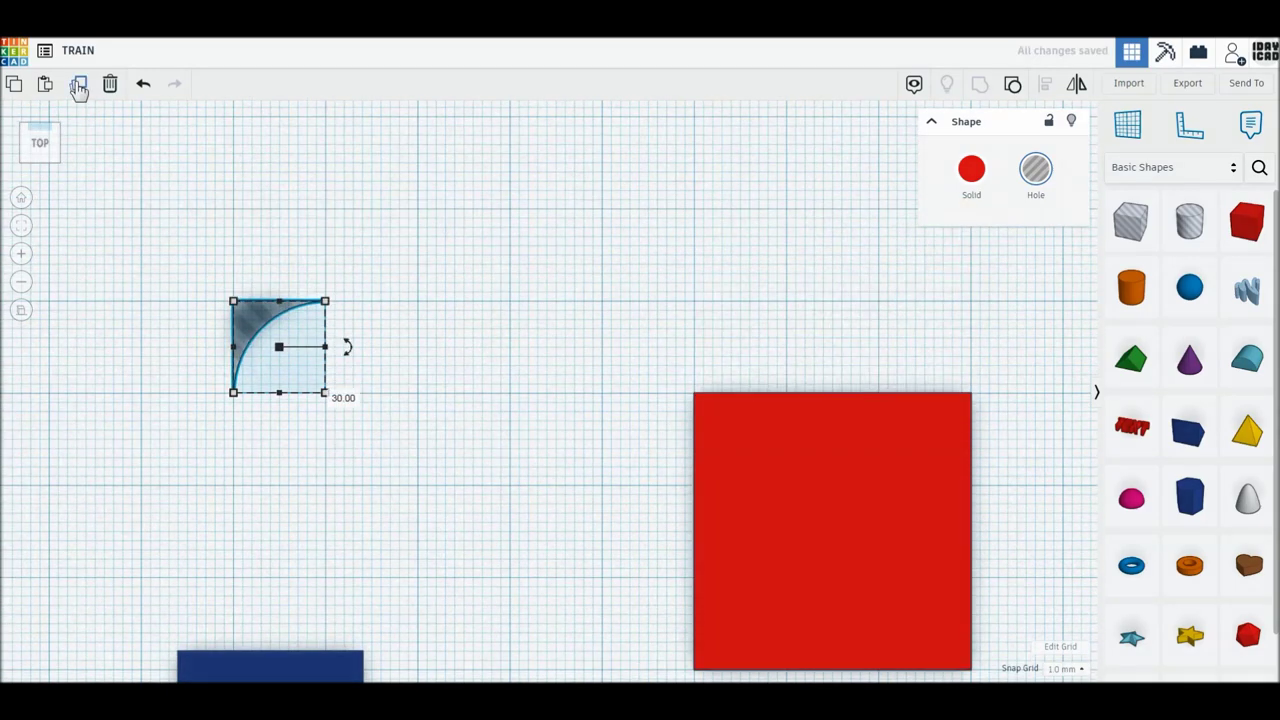
Set the quarter-round hole's width to 10 mm.
click(78, 88)
drag(240, 305, 707, 413)
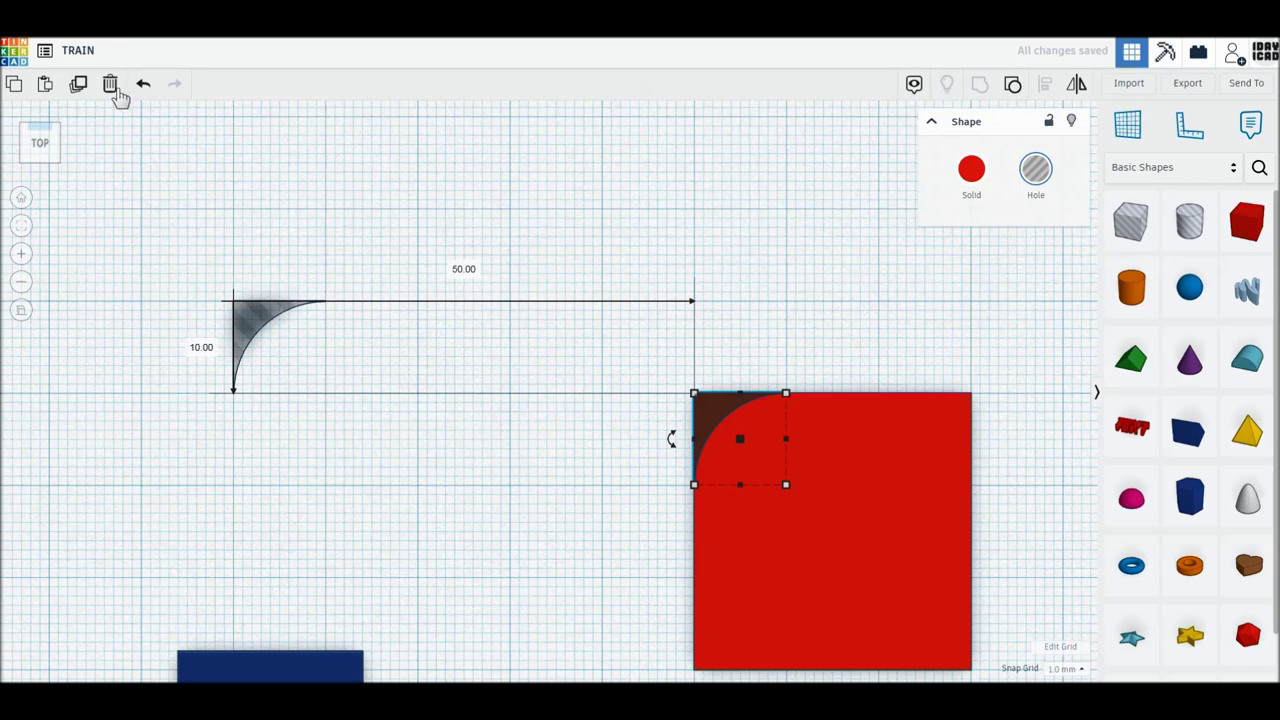
key(Delete)
click(239, 309)
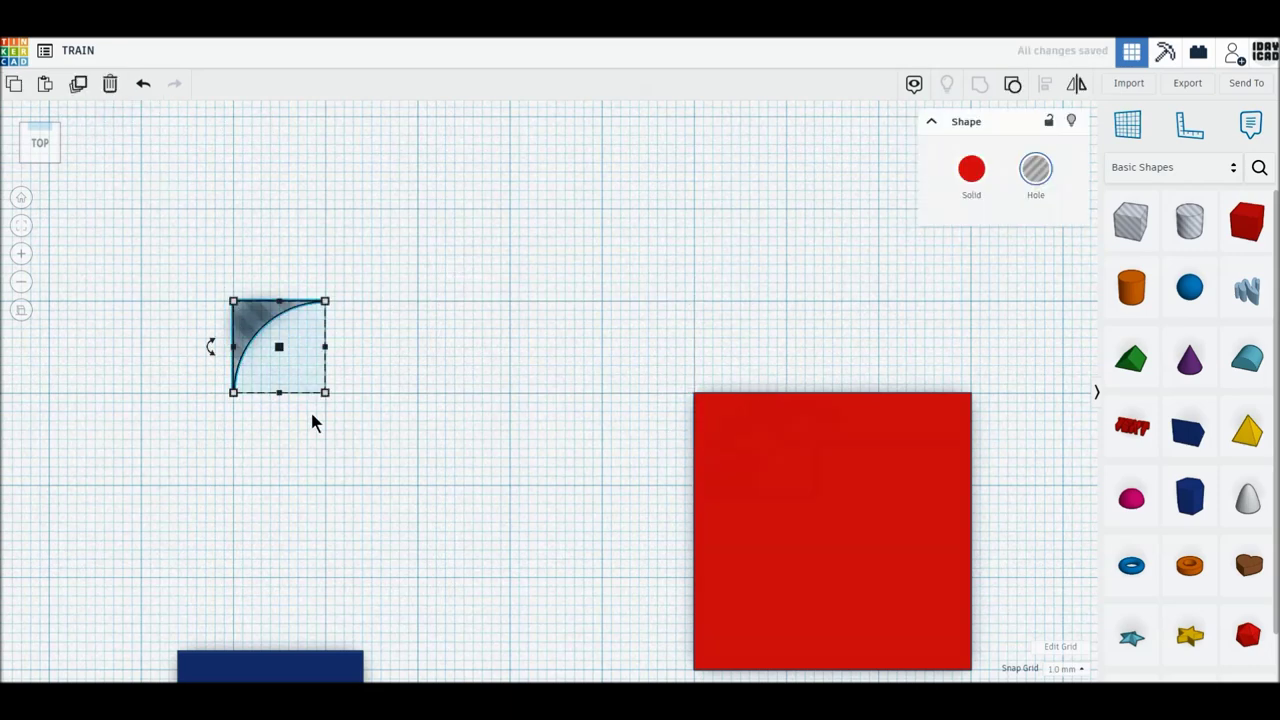
text(10)
key(Return)
key(Return)
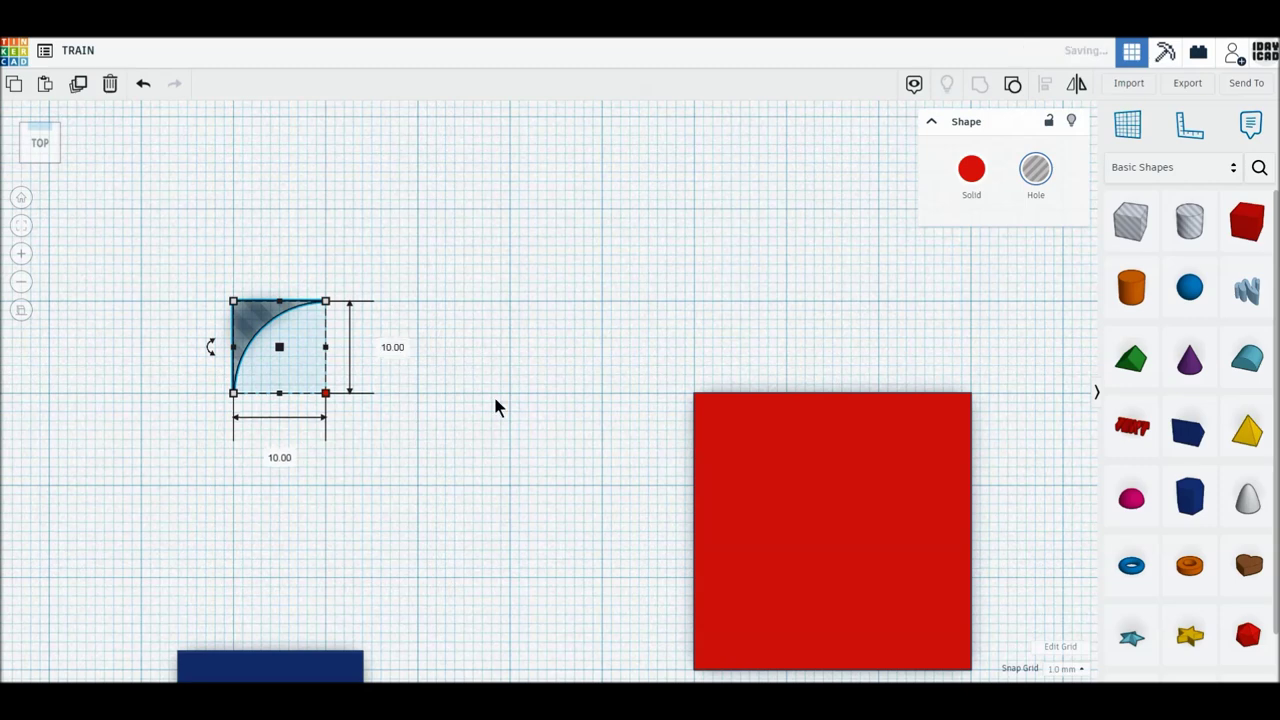
Place a copy of the hole on the red square's top-left corner.
click(495, 401)
click(243, 312)
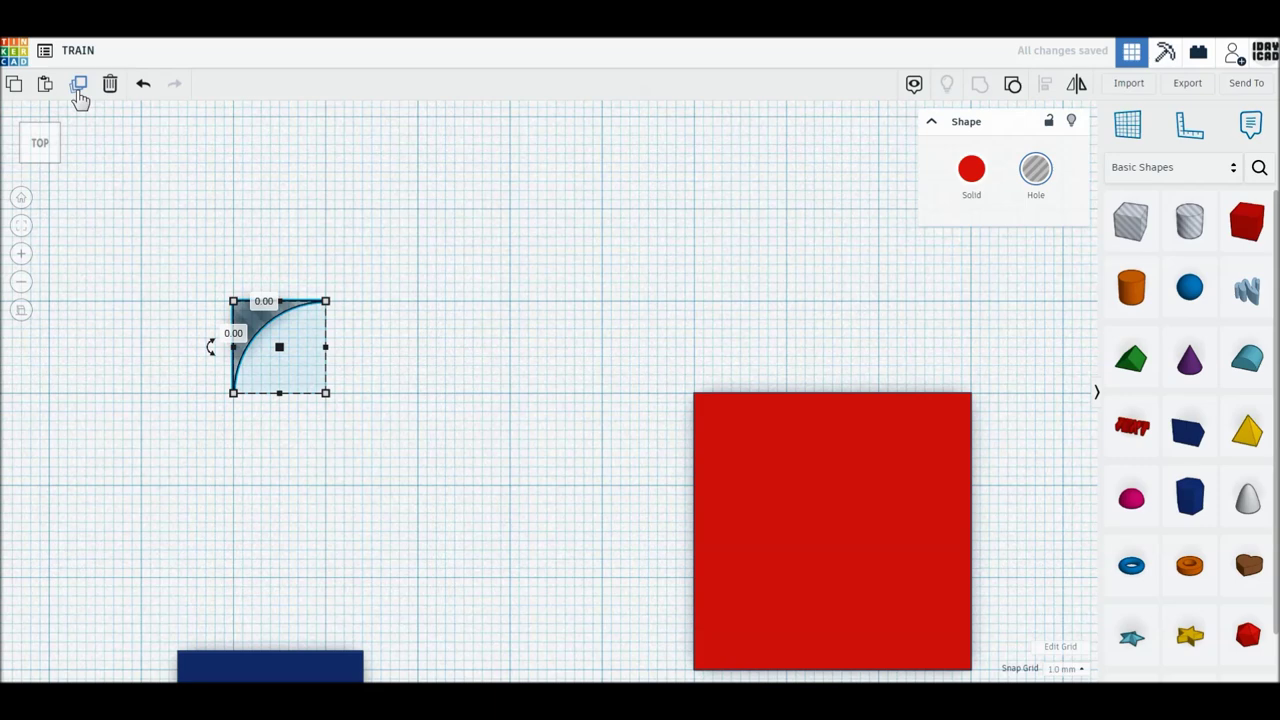
click(80, 97)
mouse_move(296, 323)
mouse_down()
mouse_move(719, 406)
mouse_move(703, 407)
mouse_up()
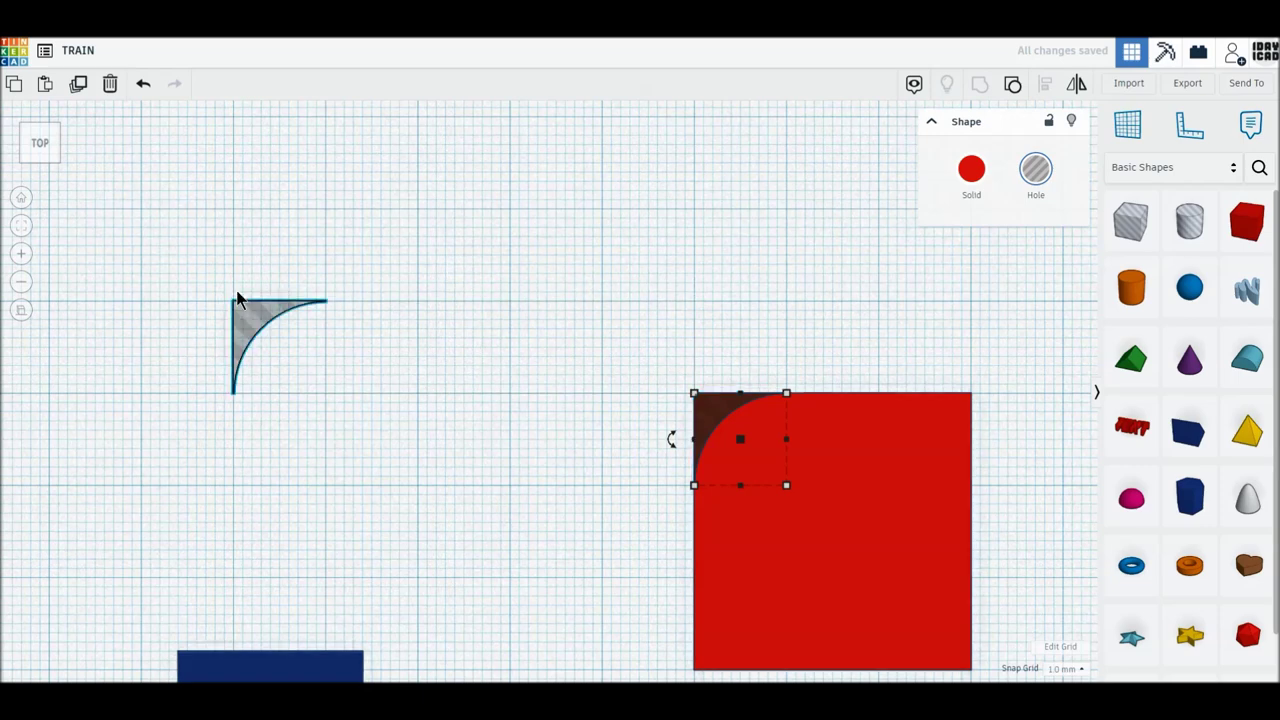
Put a -90° turned copy of the hole on the top-right corner and group all three shapes.
click(248, 322)
click(78, 83)
drag(240, 312, 838, 333)
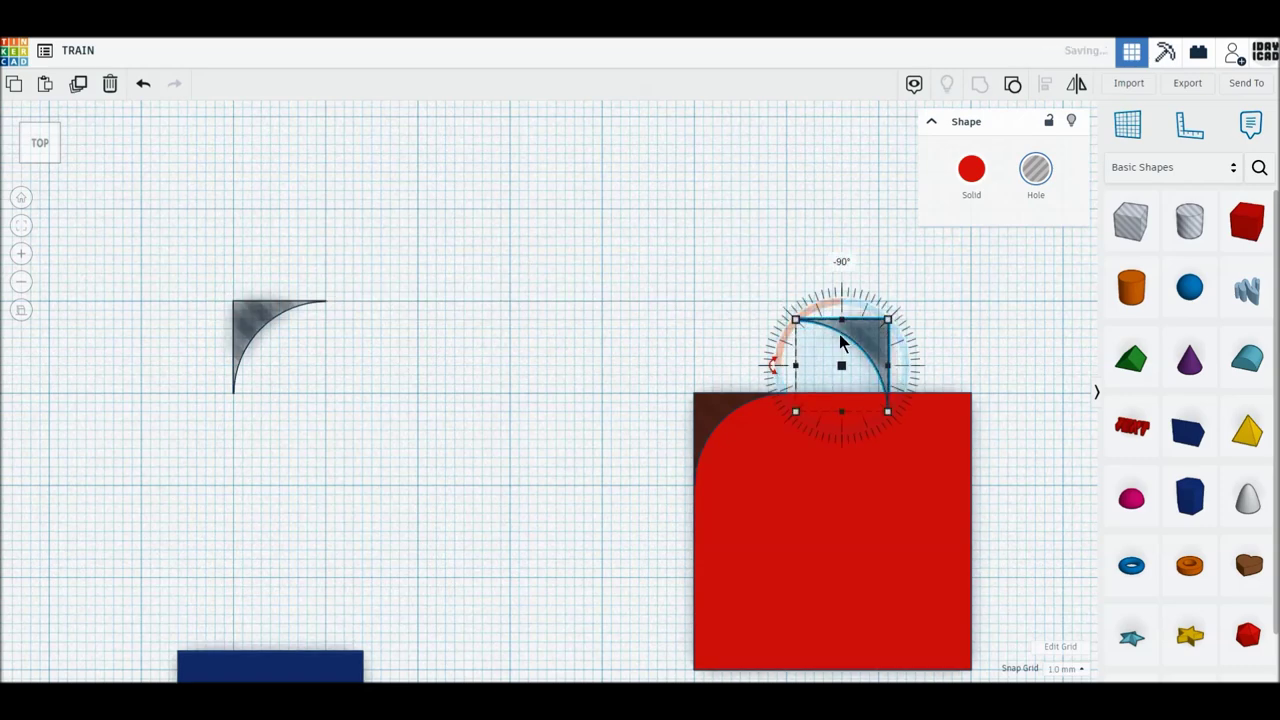
drag(838, 333, 952, 412)
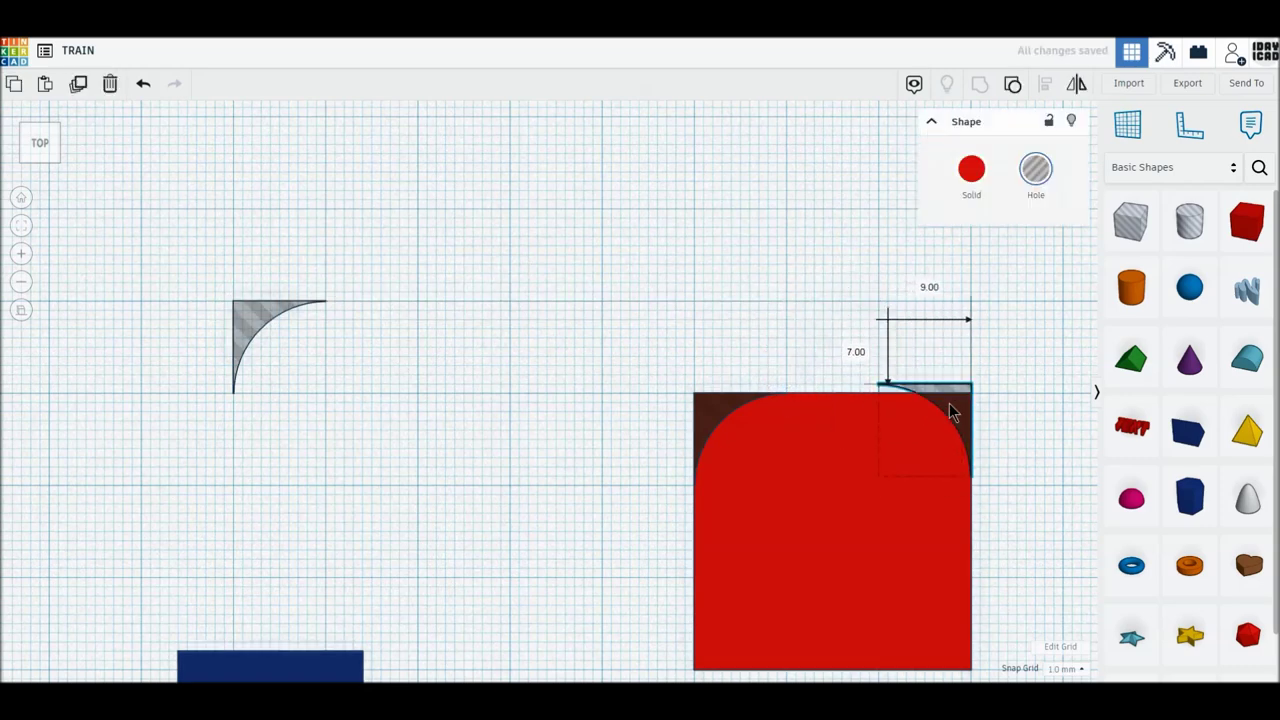
middle_drag(980, 502, 843, 380)
drag(480, 236, 938, 590)
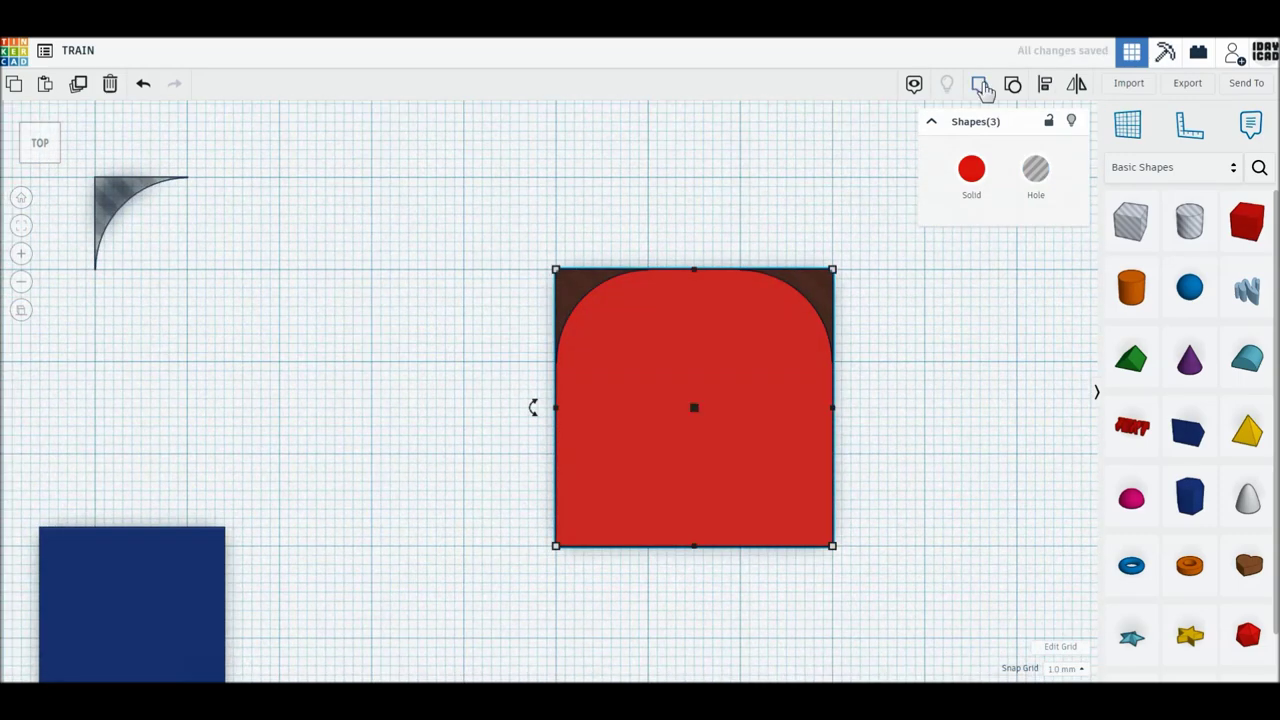
click(981, 86)
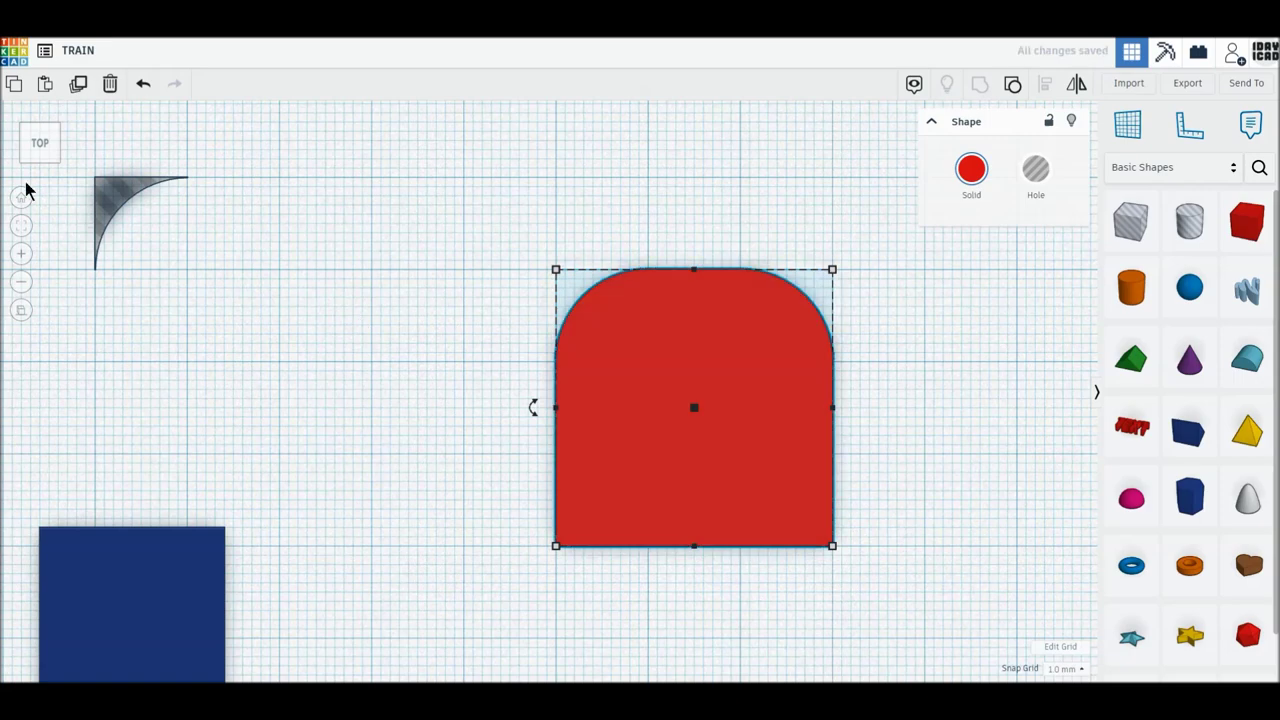
Make the blue wedge 30 mm long, rotated -45°, resting at elevation 0.
click(57, 166)
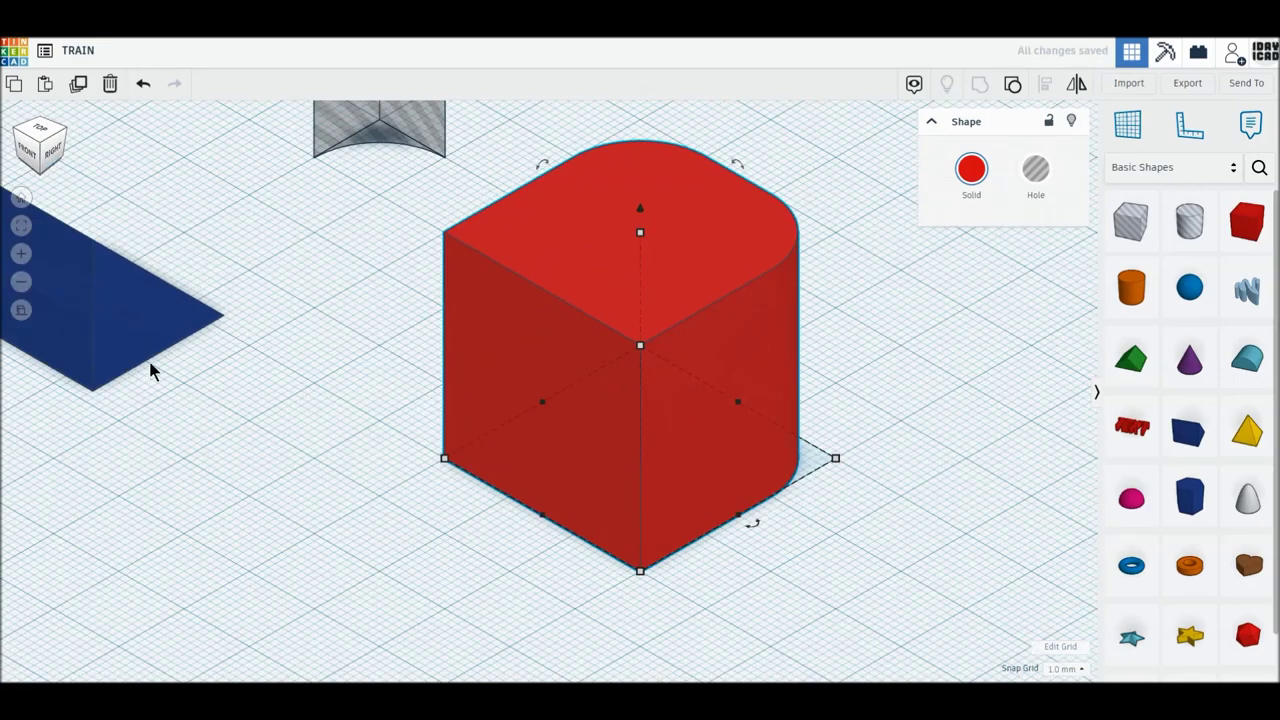
scroll(483, 534, up, 3)
click(251, 476)
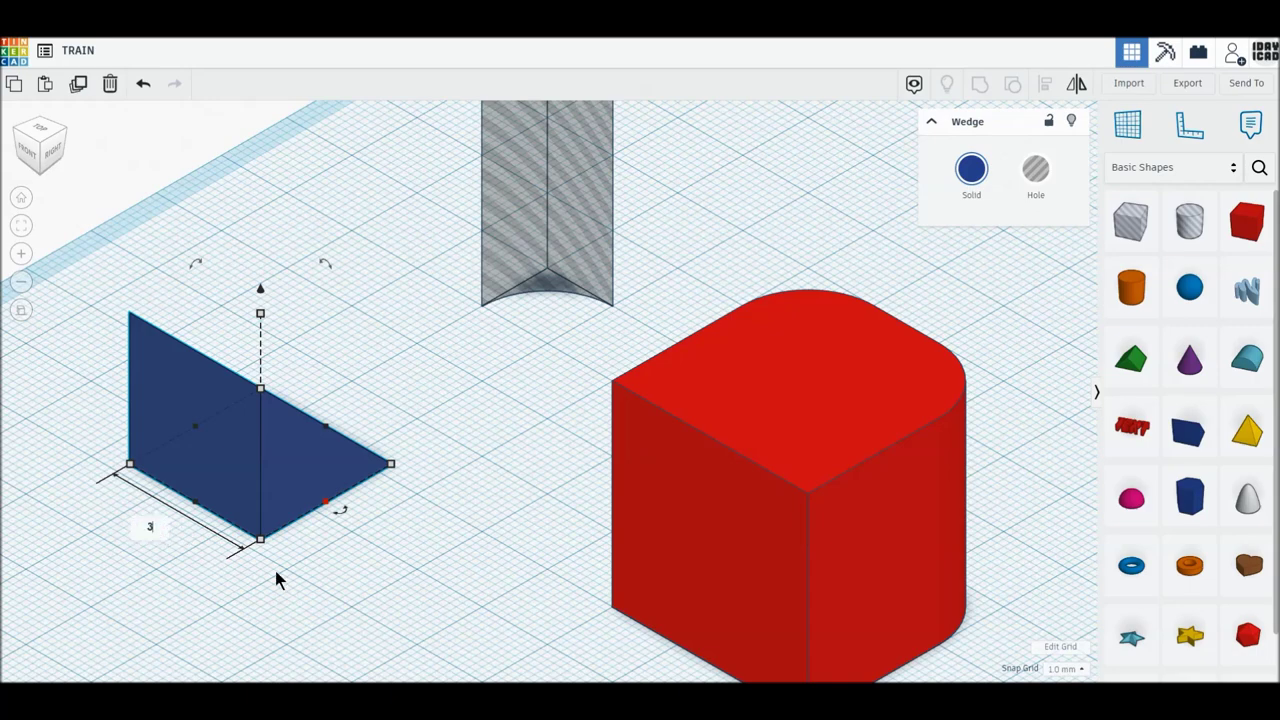
text(30)
key(Return)
mouse_move(196, 263)
mouse_down()
mouse_move(257, 273)
mouse_move(238, 265)
mouse_up()
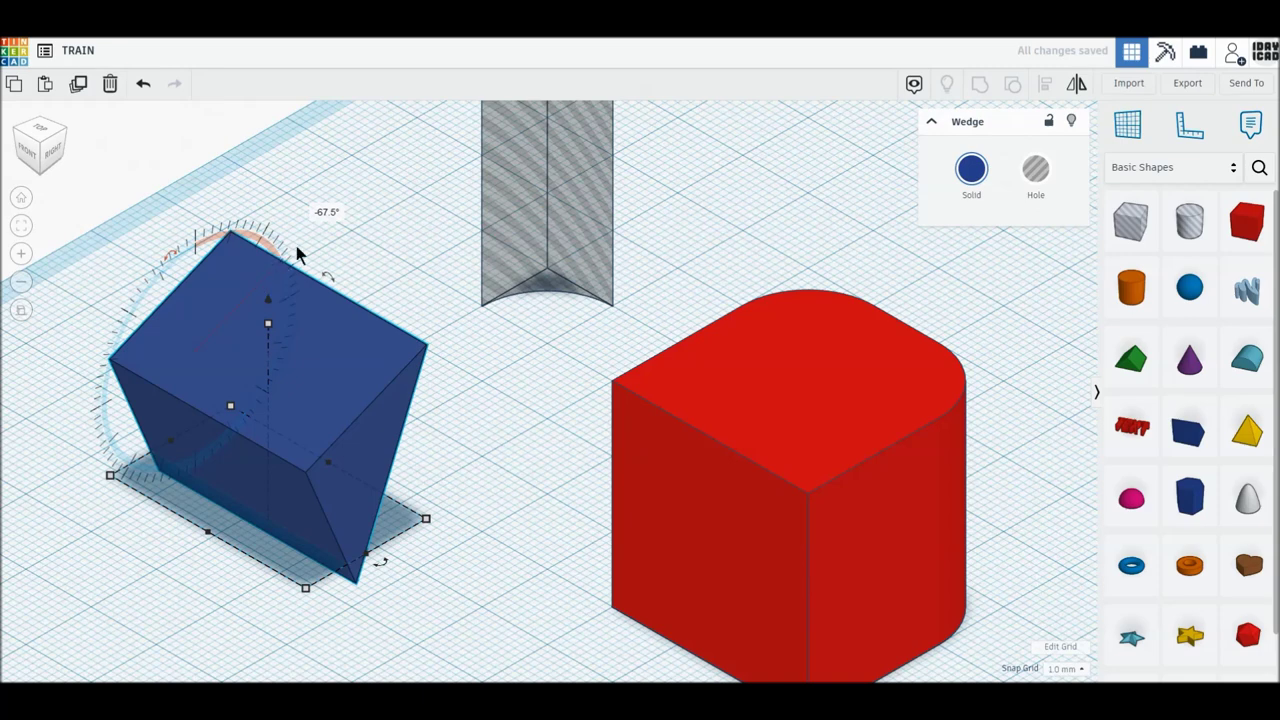
text(5)
key(Return)
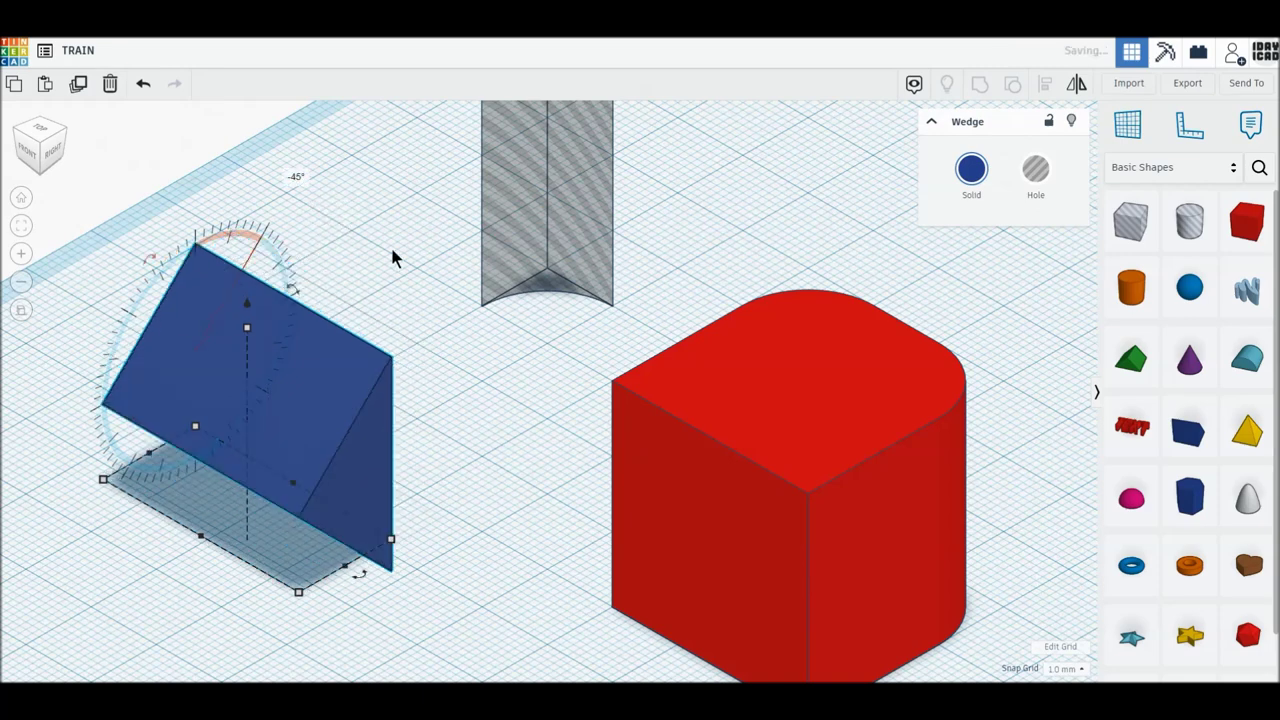
mouse_move(390, 540)
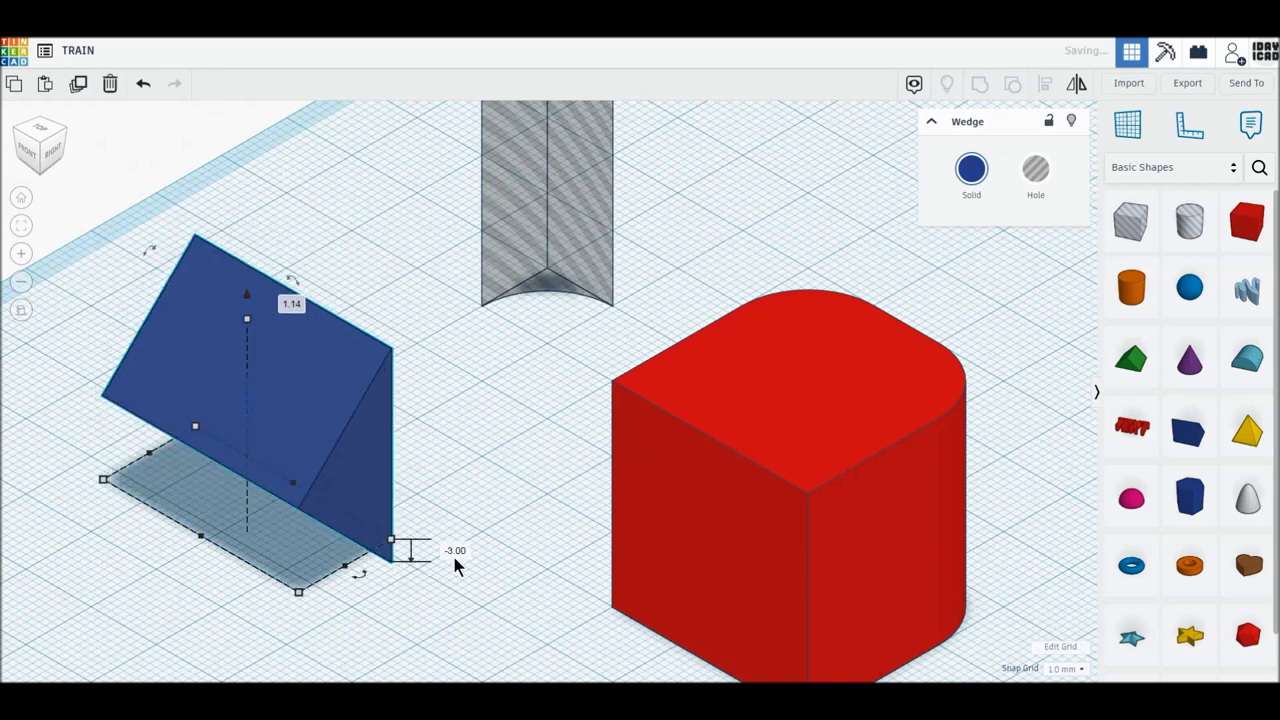
text(0)
key(Return)
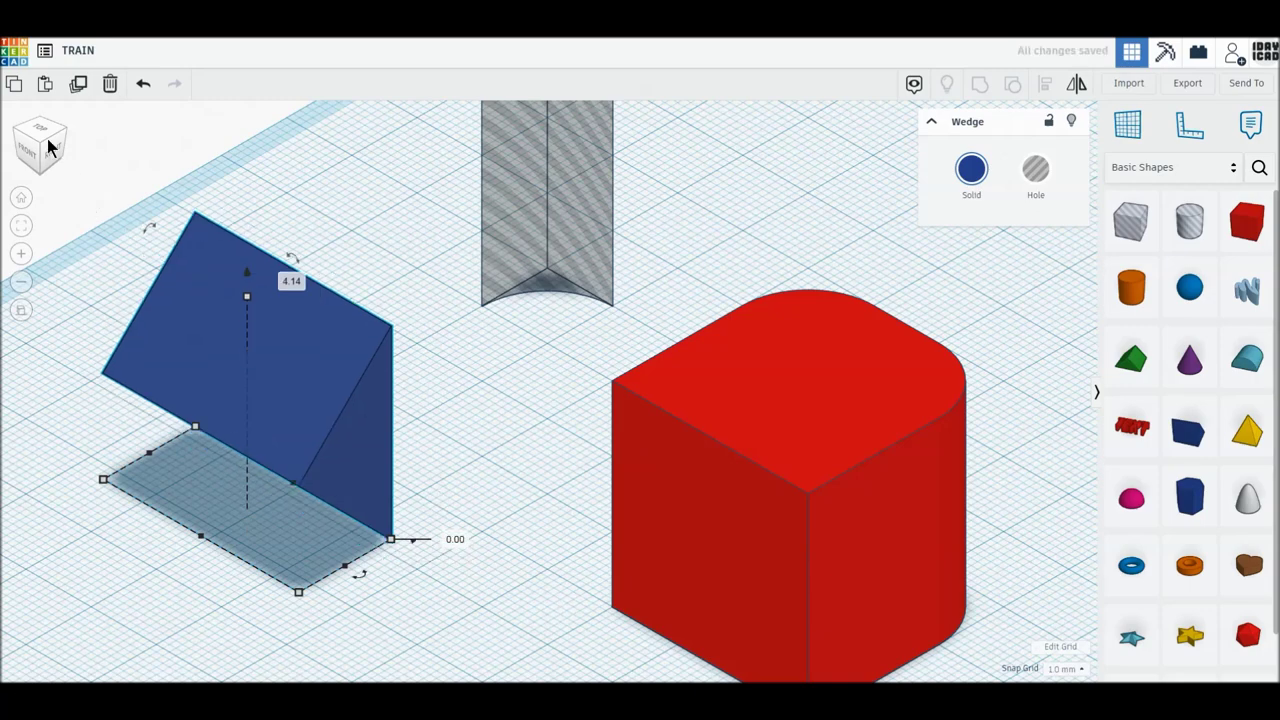
In top view, move the wedge up beside the red shape.
click(40, 130)
mouse_move(271, 577)
mouse_down()
mouse_move(335, 321)
mouse_move(323, 320)
mouse_up()
click(351, 244)
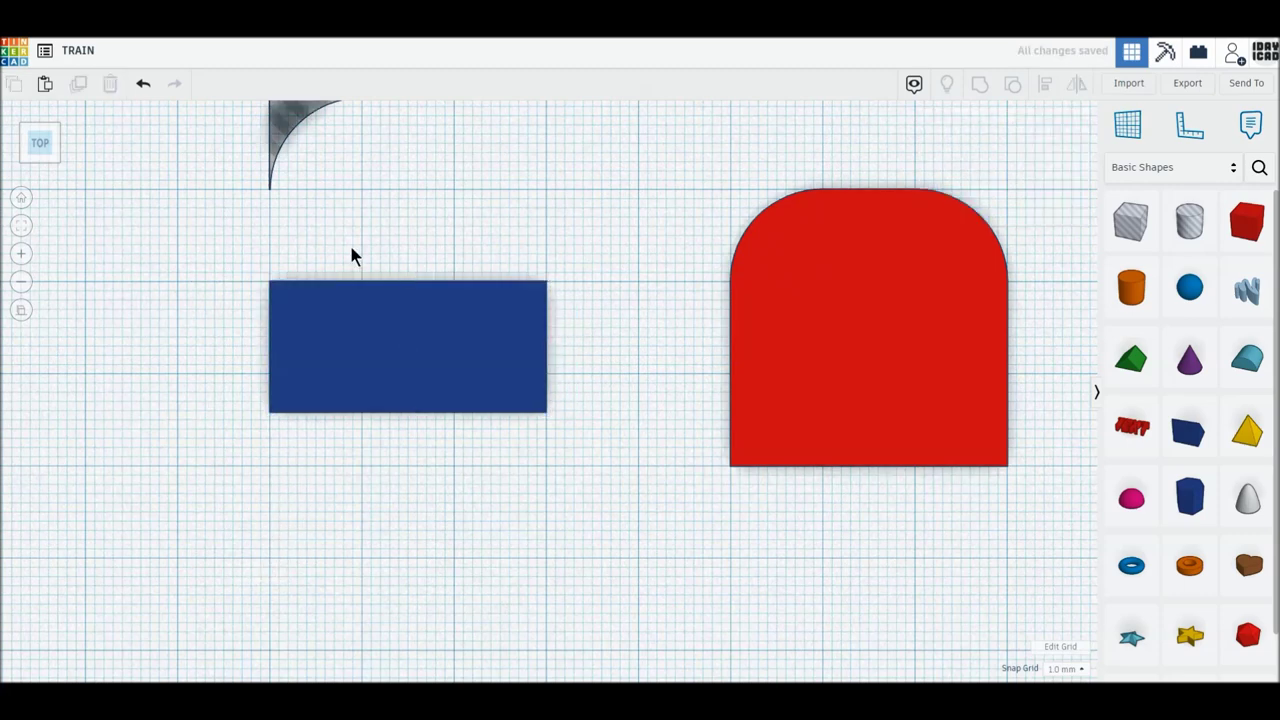
click(285, 124)
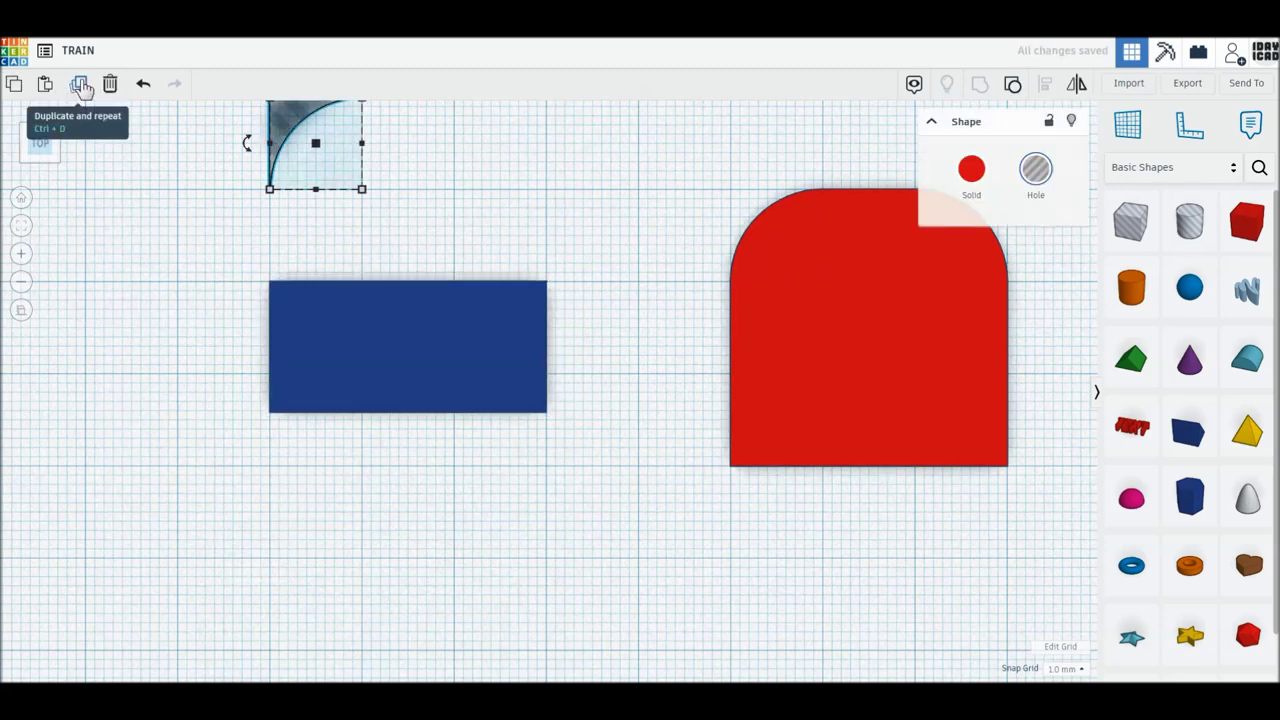
Put quarter-round holes on both blue block top corners, the right one turned -90°, and group them.
click(80, 88)
drag(277, 120, 285, 324)
mouse_move(287, 127)
mouse_down()
mouse_move(423, 191)
mouse_move(435, 160)
mouse_move(452, 162)
mouse_up()
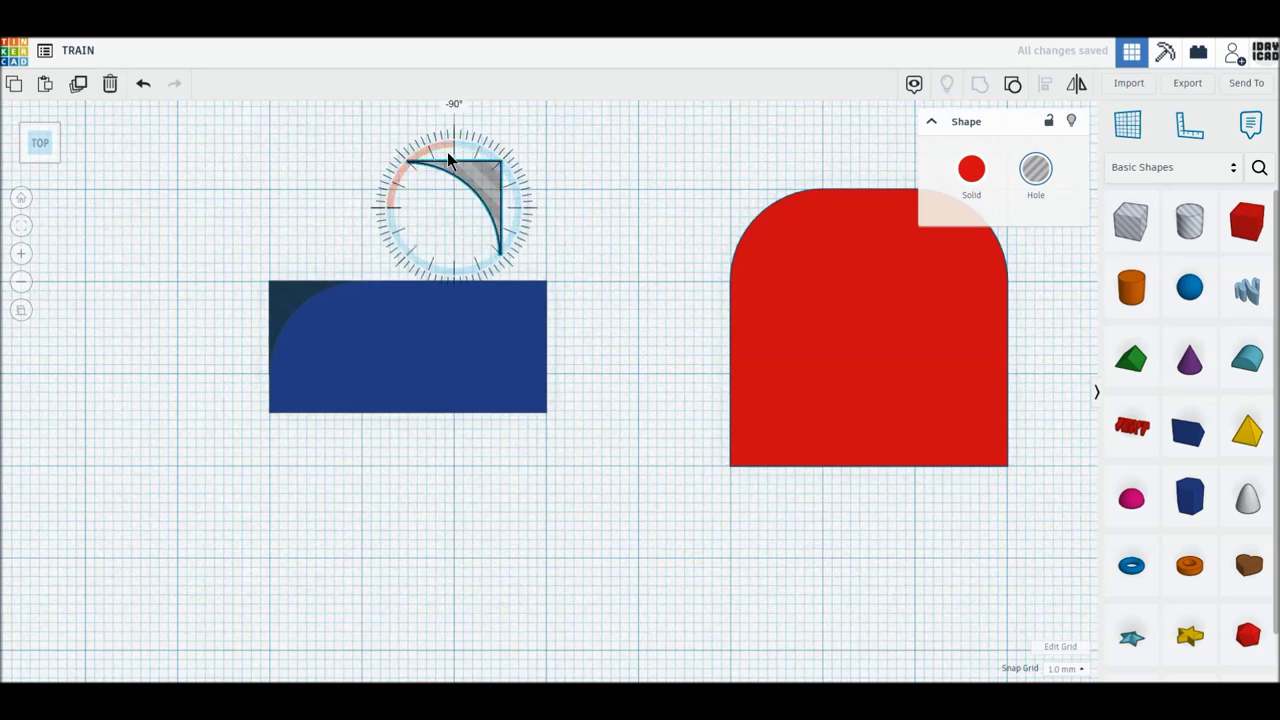
drag(491, 211, 521, 303)
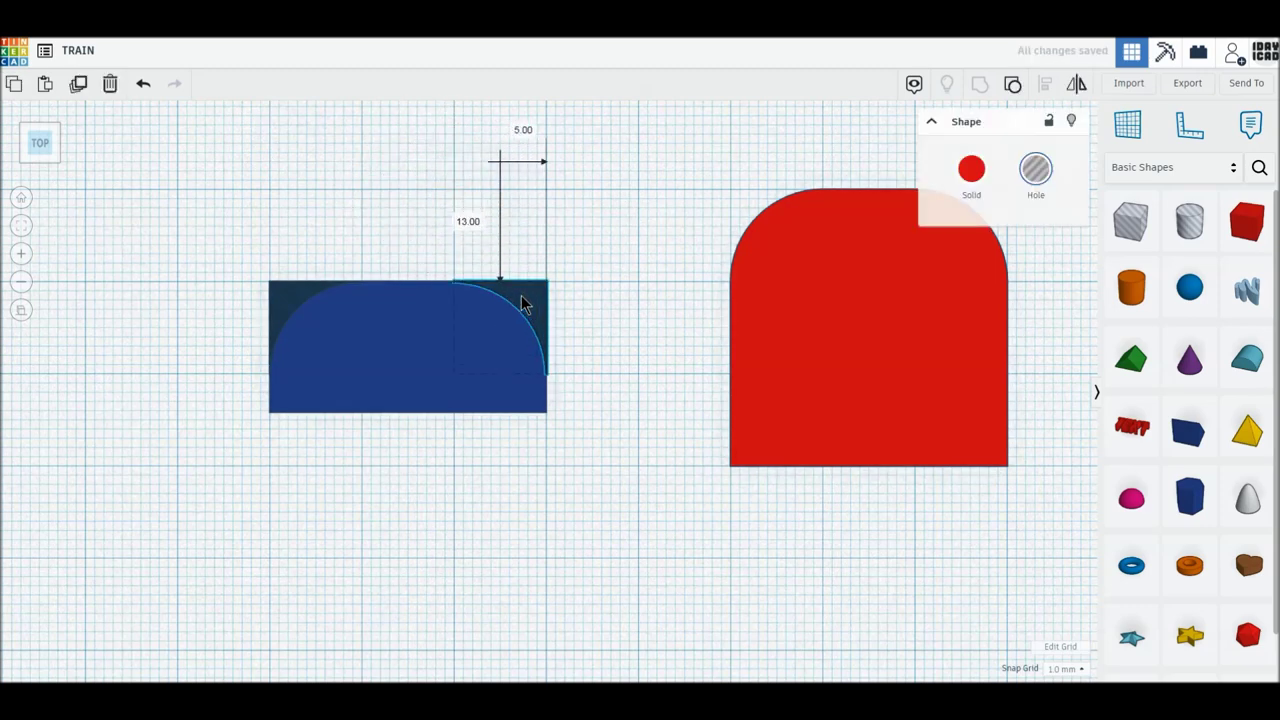
drag(229, 251, 583, 448)
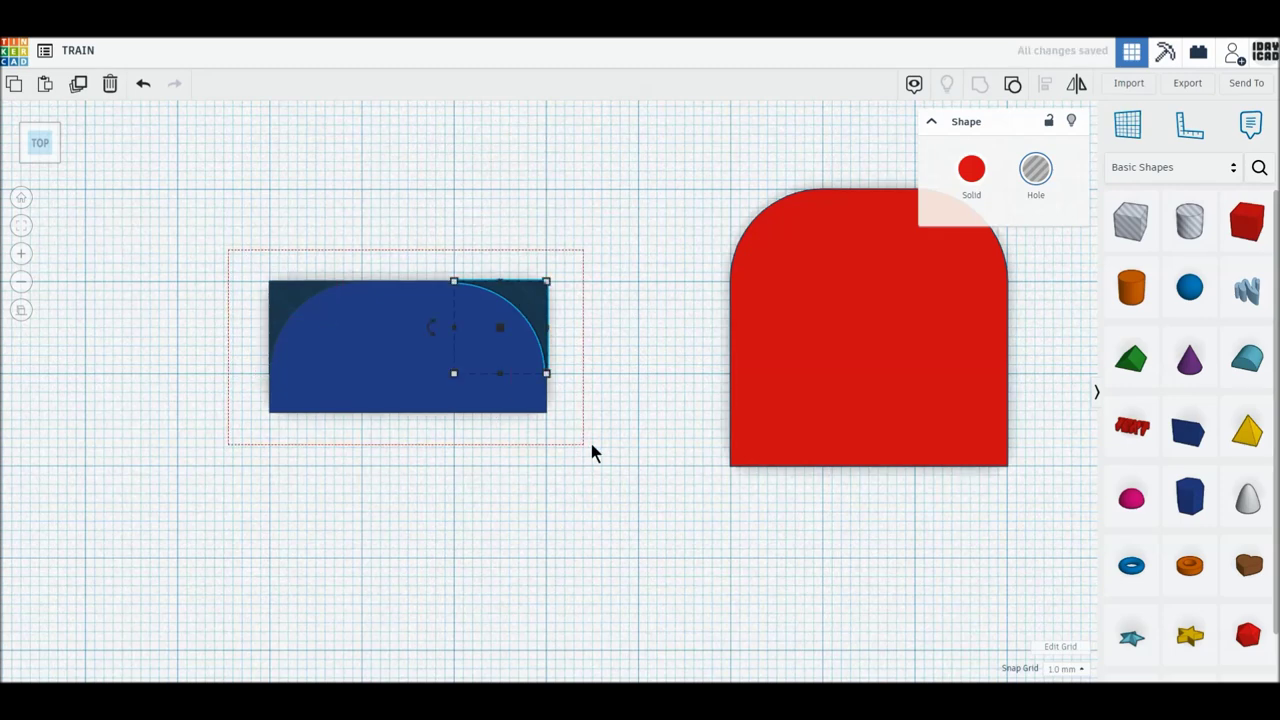
click(986, 92)
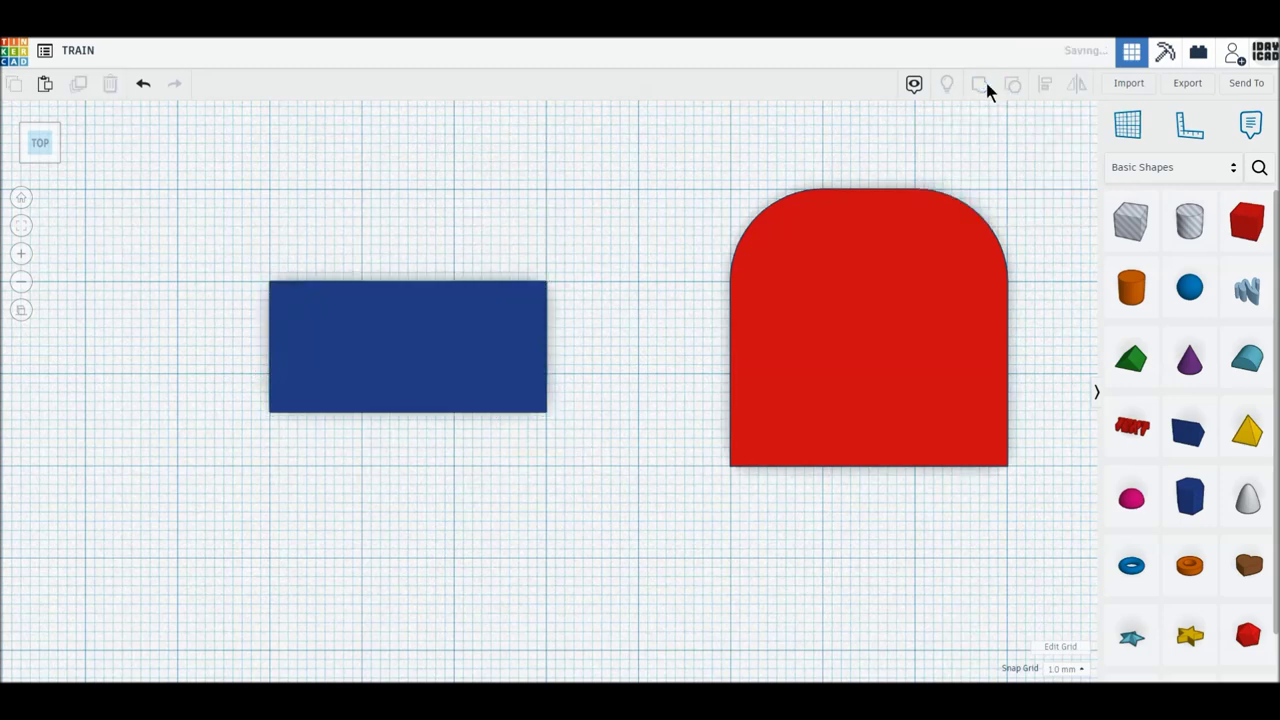
click(57, 160)
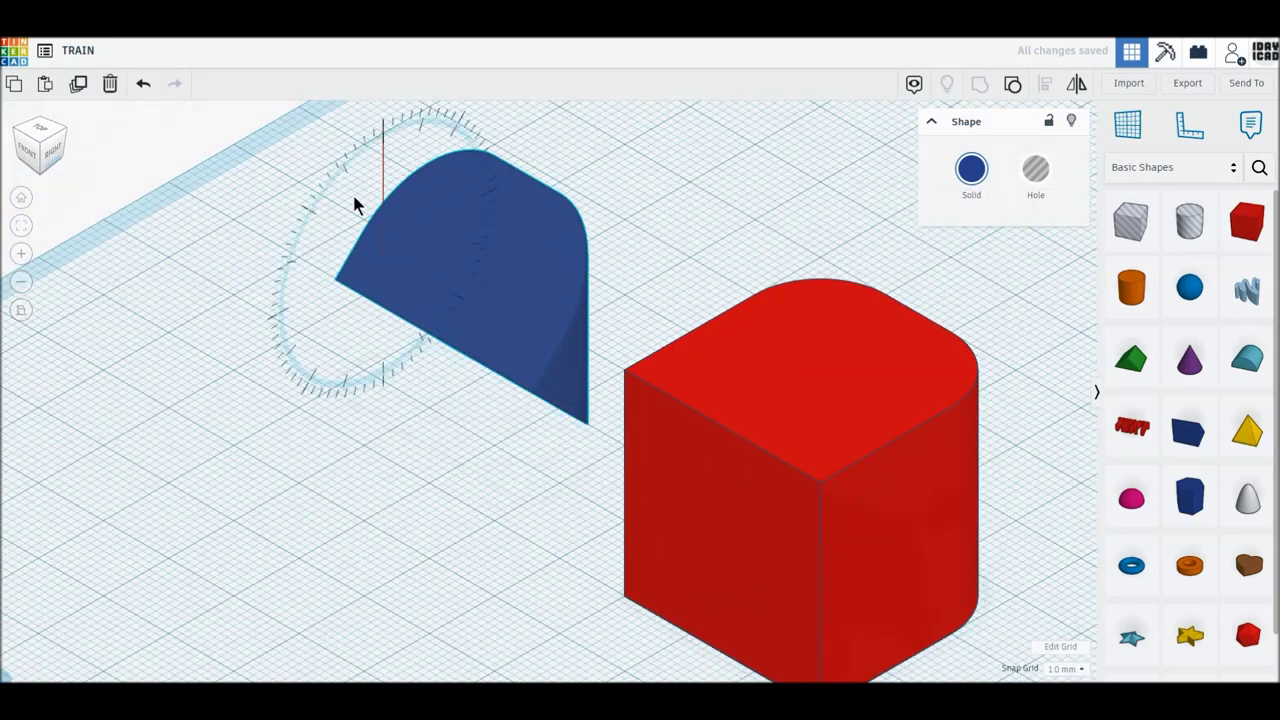
Tip the blue arched piece onto its side and make the red block 40 mm tall.
drag(355, 205, 336, 243)
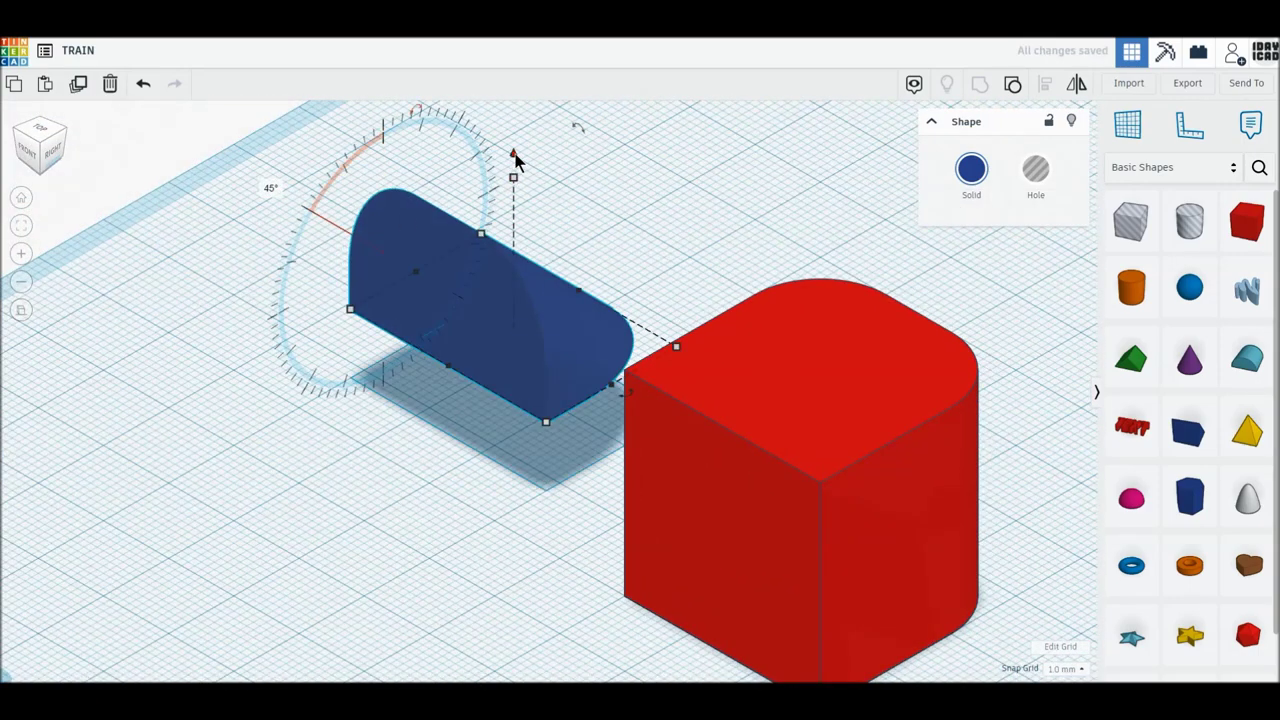
drag(514, 155, 514, 141)
click(820, 427)
mouse_move(820, 370)
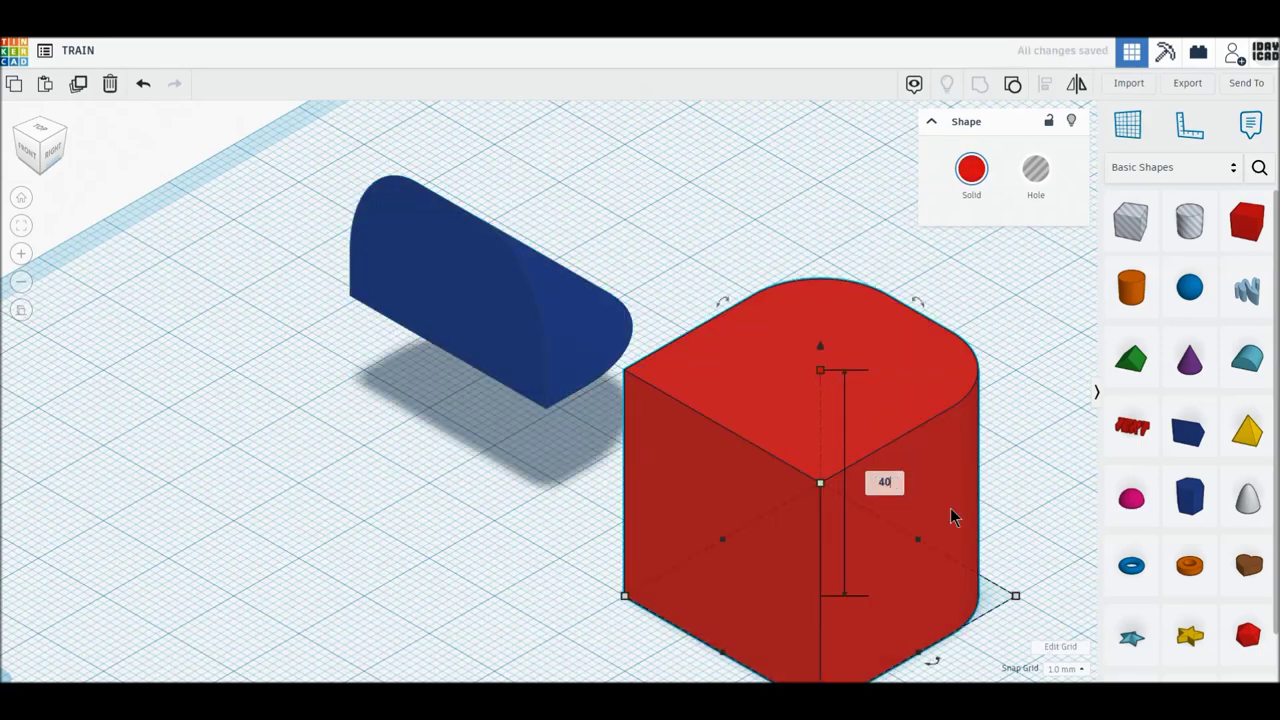
key(Return)
Raise the blue arched piece to an elevation of 40 mm.
click(470, 280)
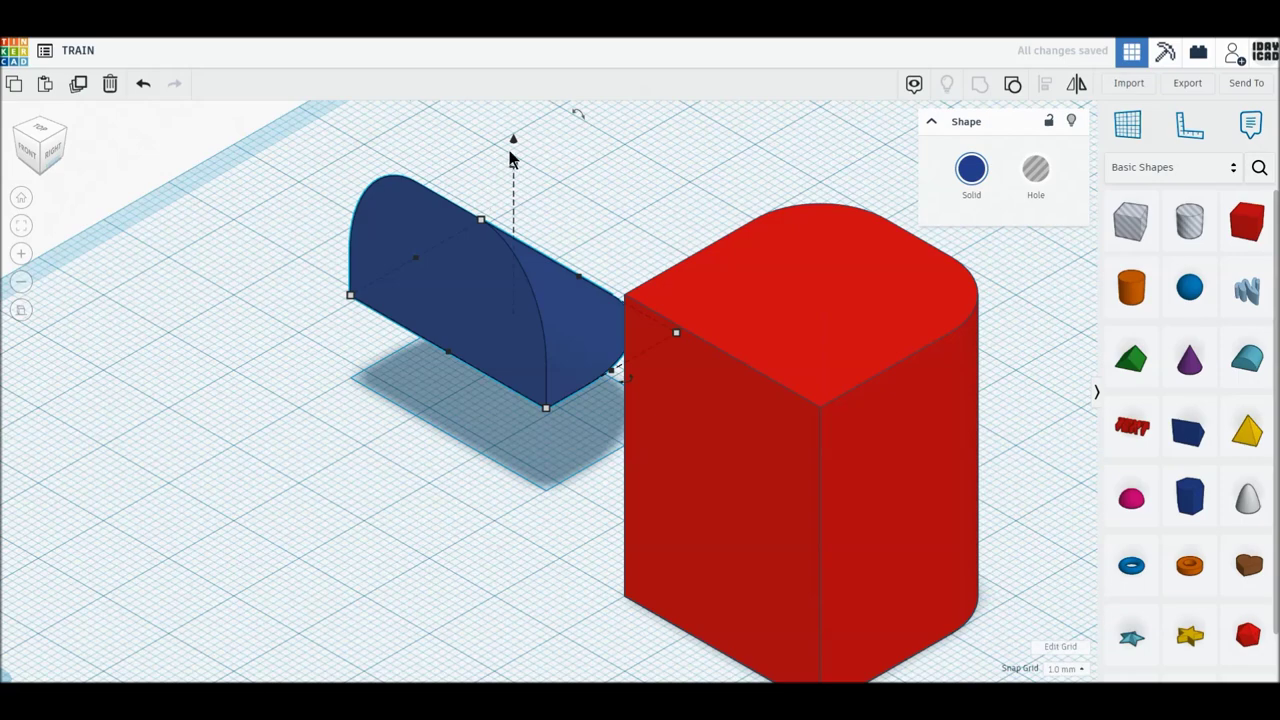
scroll(503, 174, down, 2)
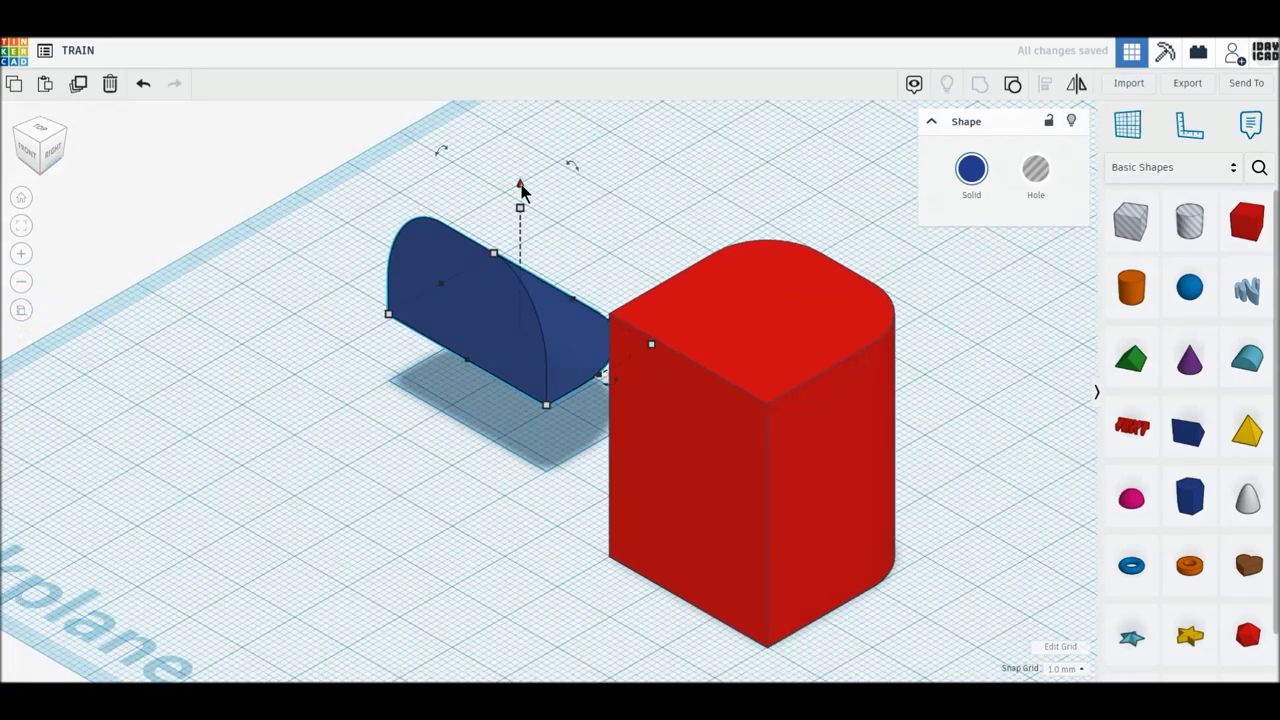
drag(520, 186, 683, 403)
text(40)
key(Return)
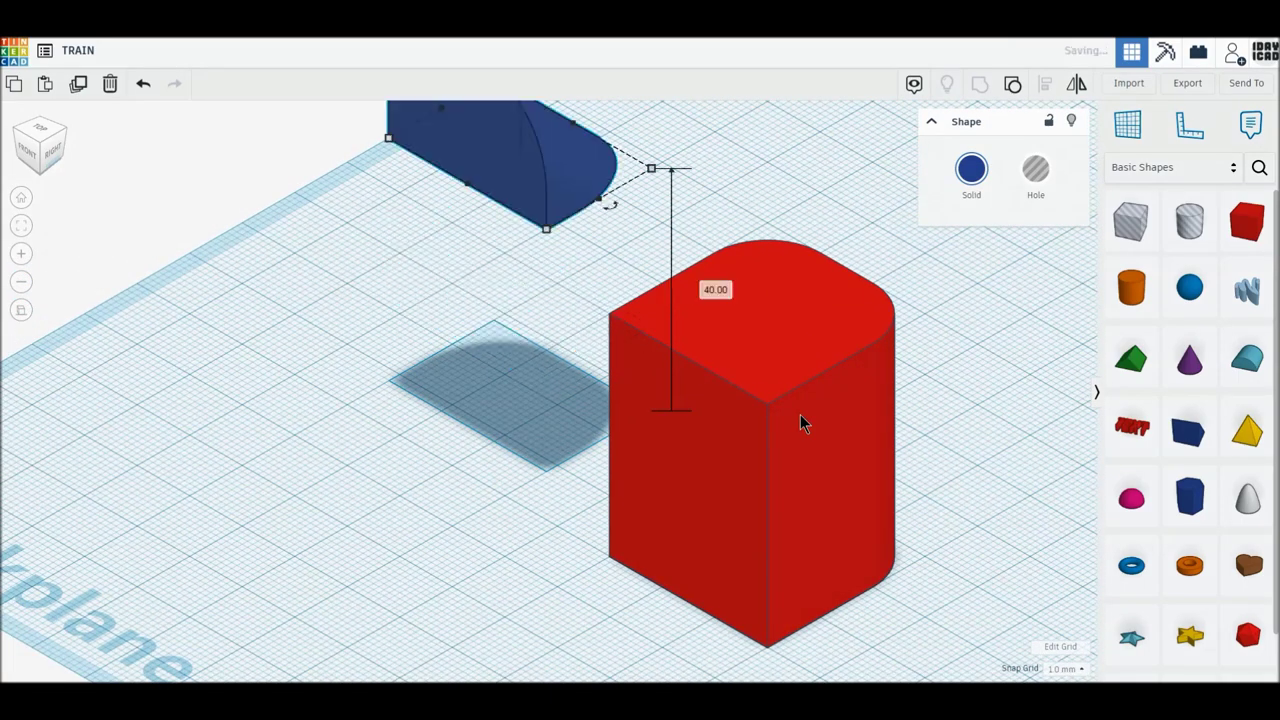
click(37, 133)
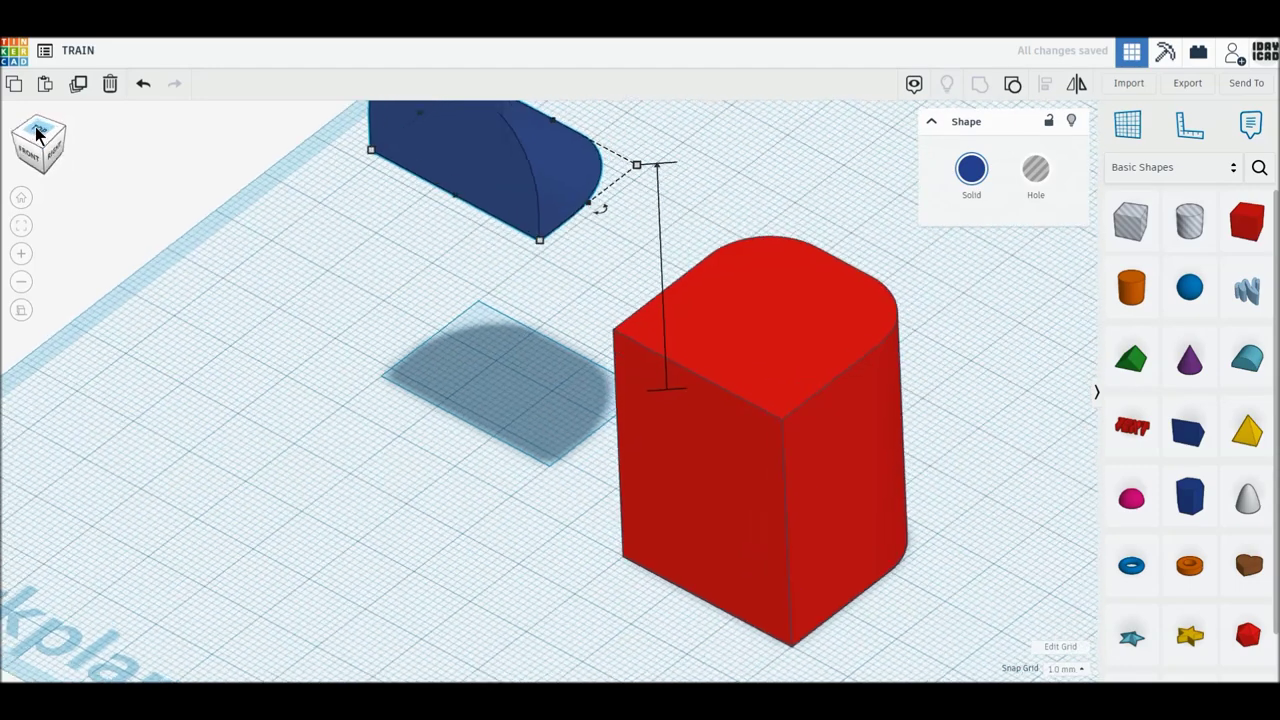
Slide the blue roof onto the red box's top edge and shrink it to 15 mm.
drag(372, 358, 737, 346)
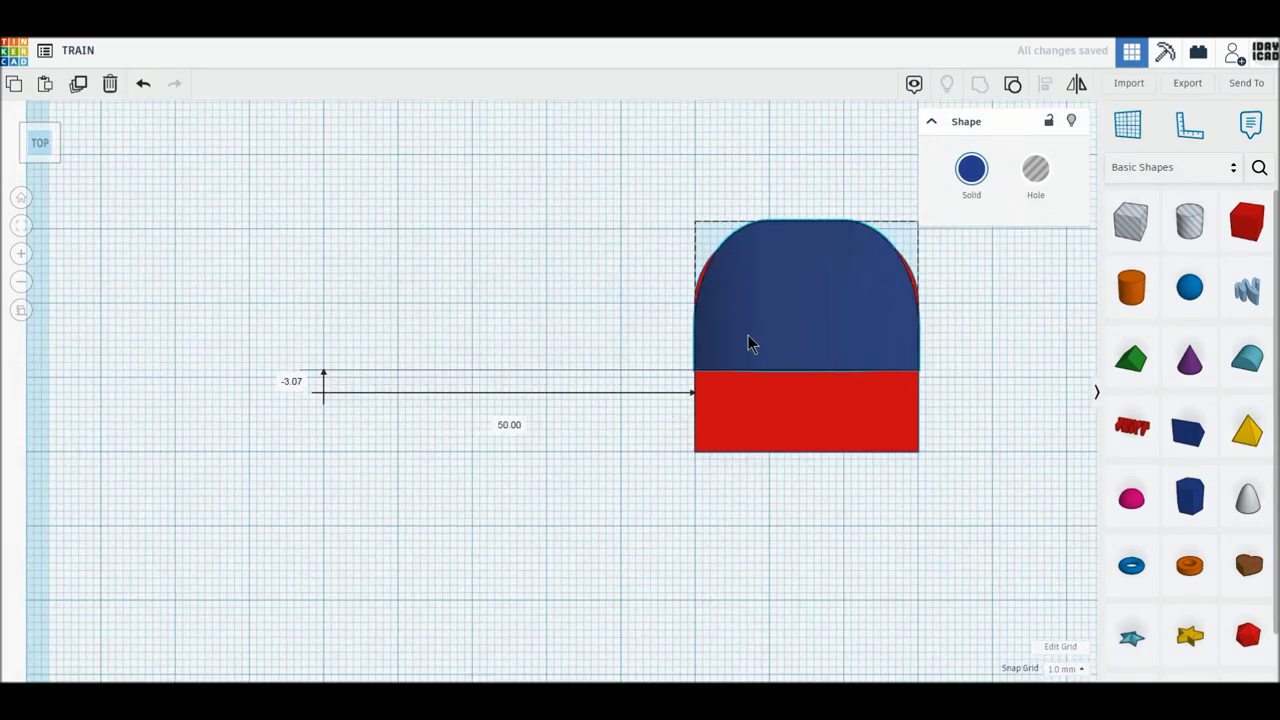
drag(741, 347, 741, 342)
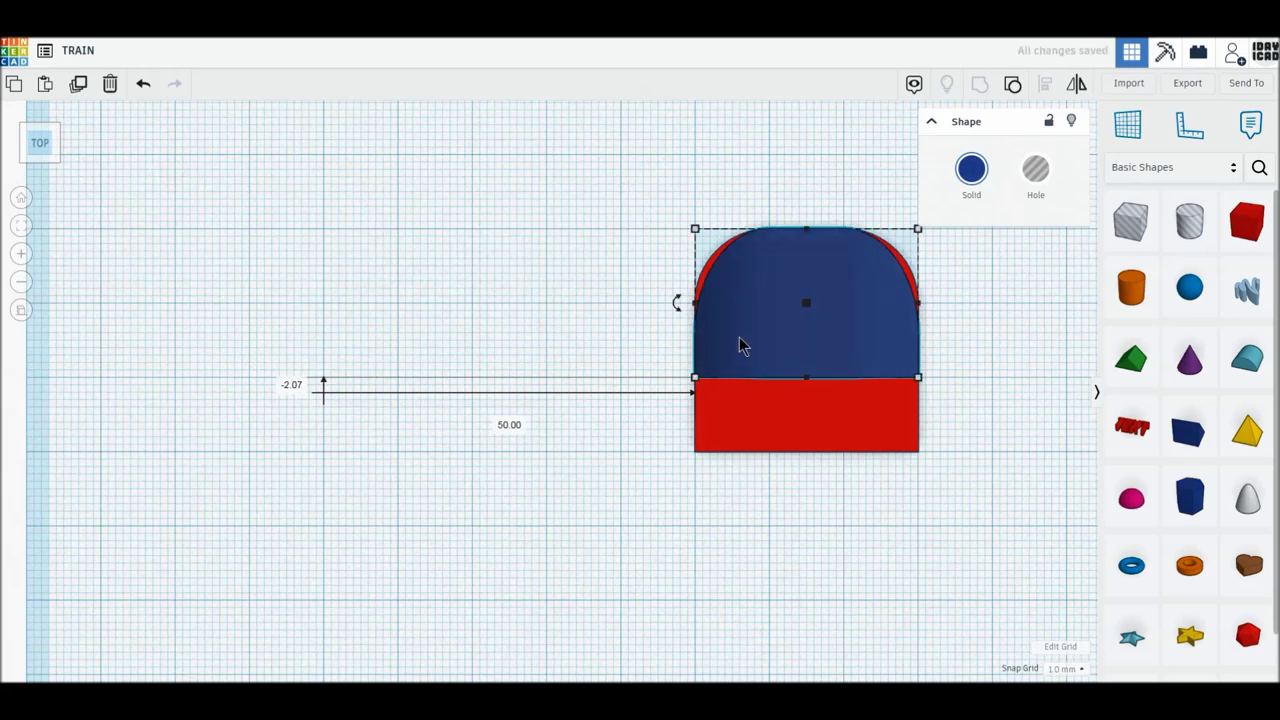
drag(793, 383, 813, 343)
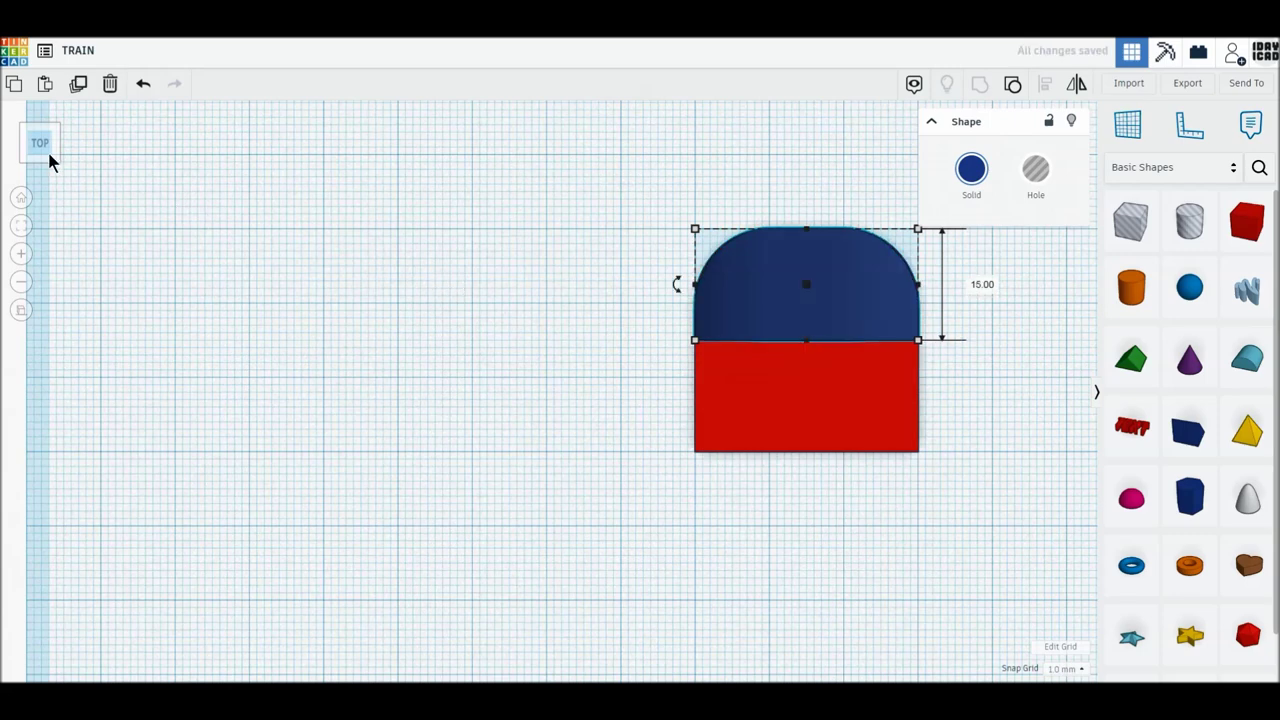
click(40, 120)
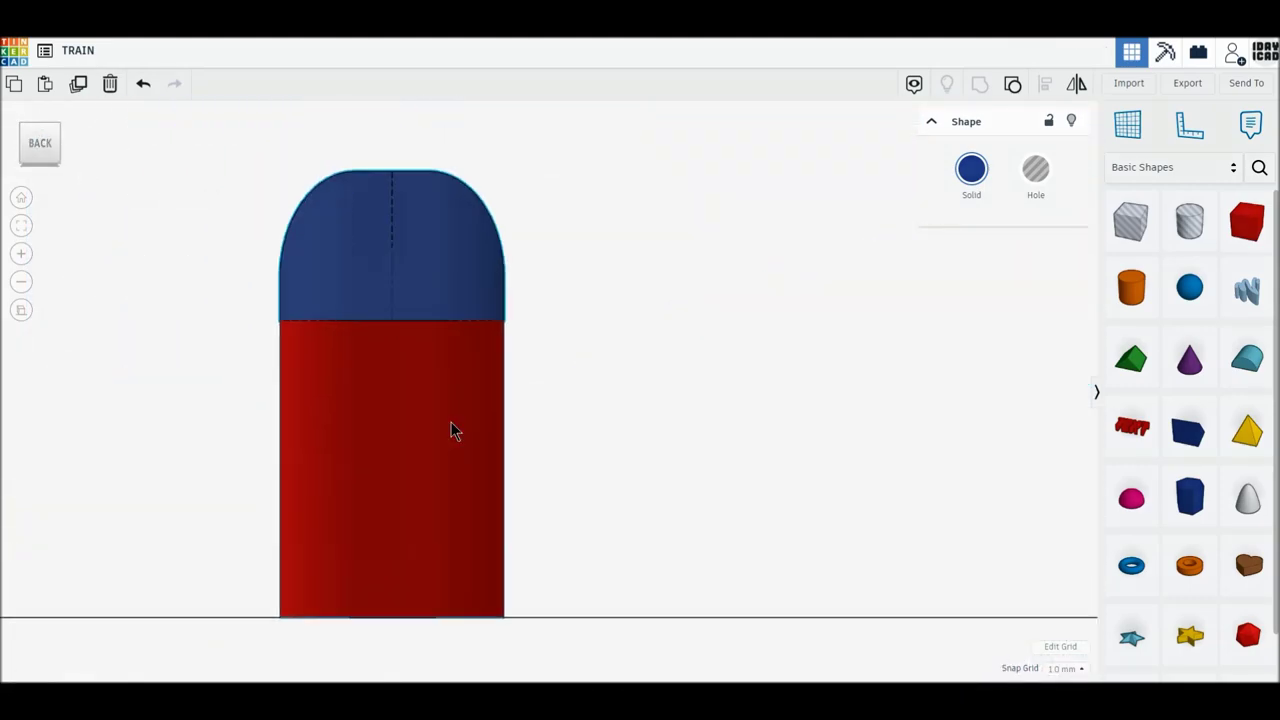
drag(493, 255, 497, 296)
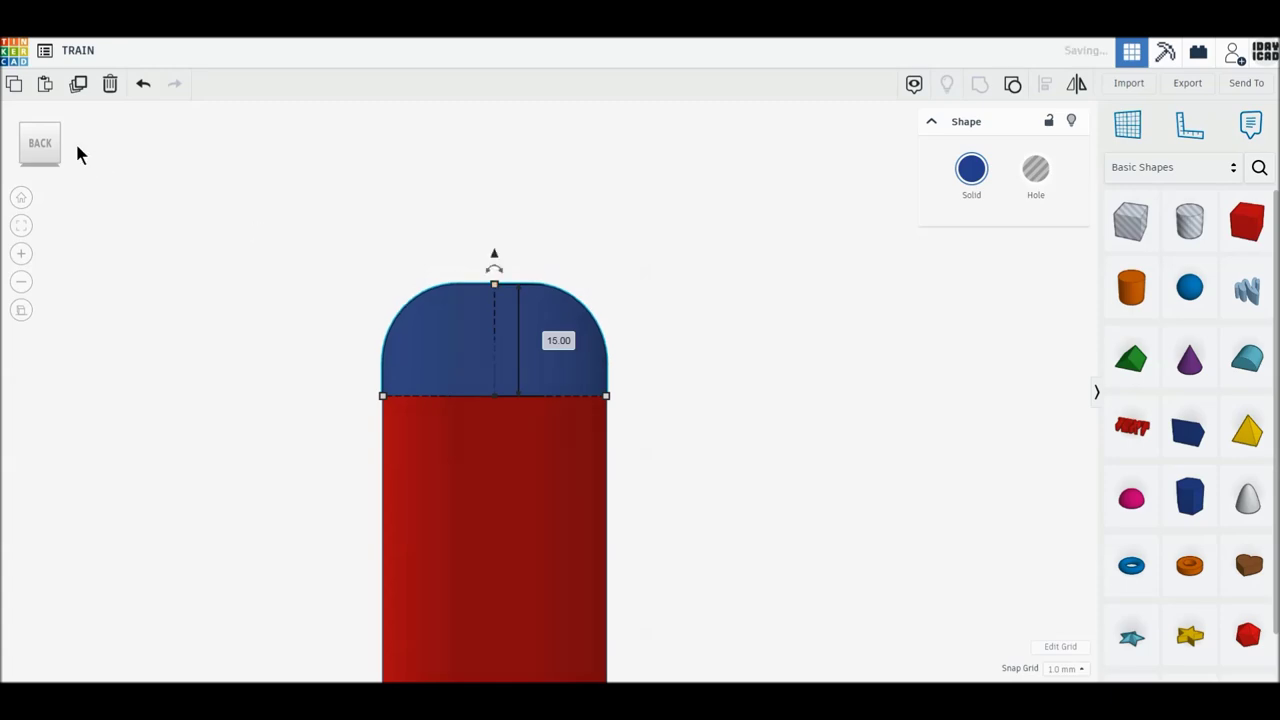
Check the roof from top and angled views, then select the red box.
click(40, 122)
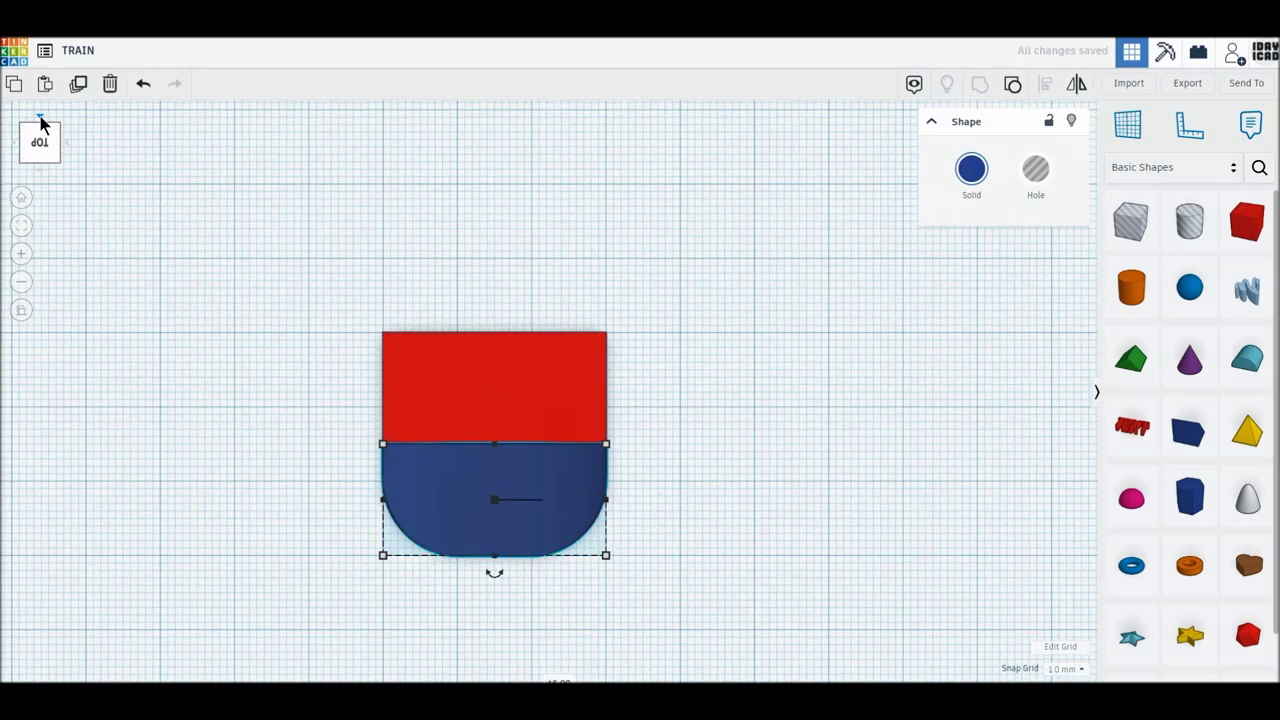
click(28, 131)
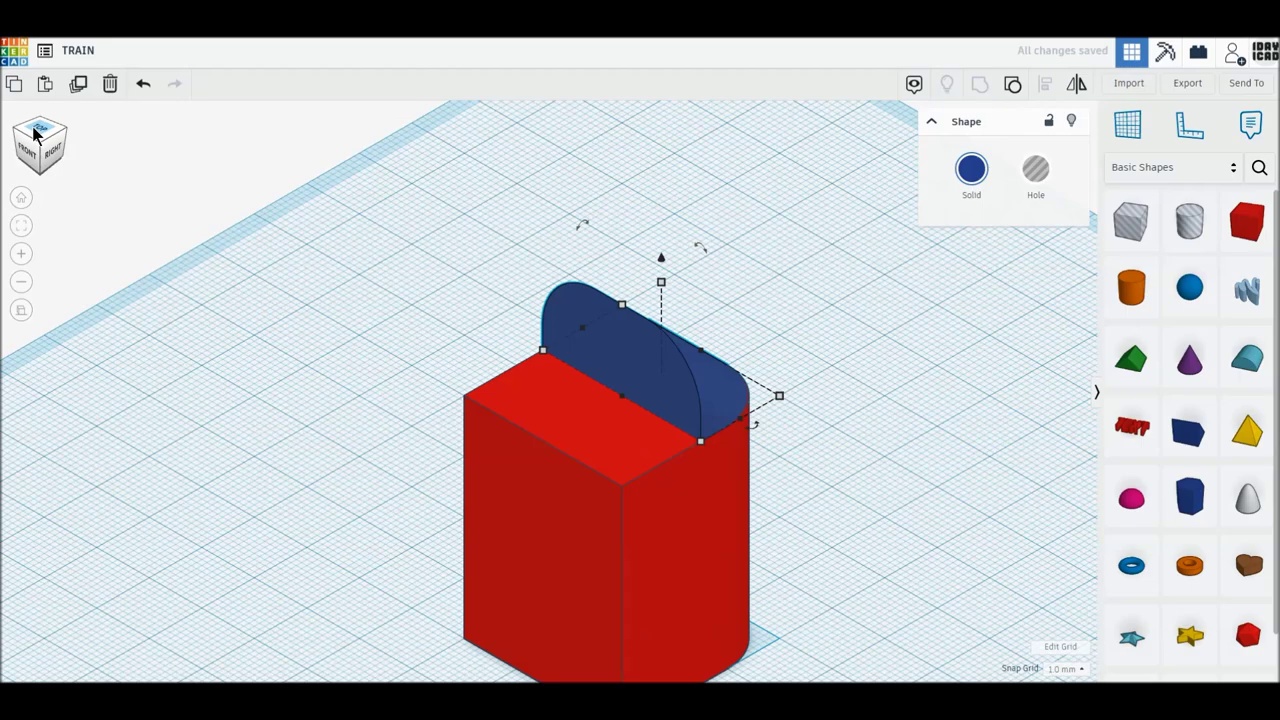
click(34, 133)
click(24, 148)
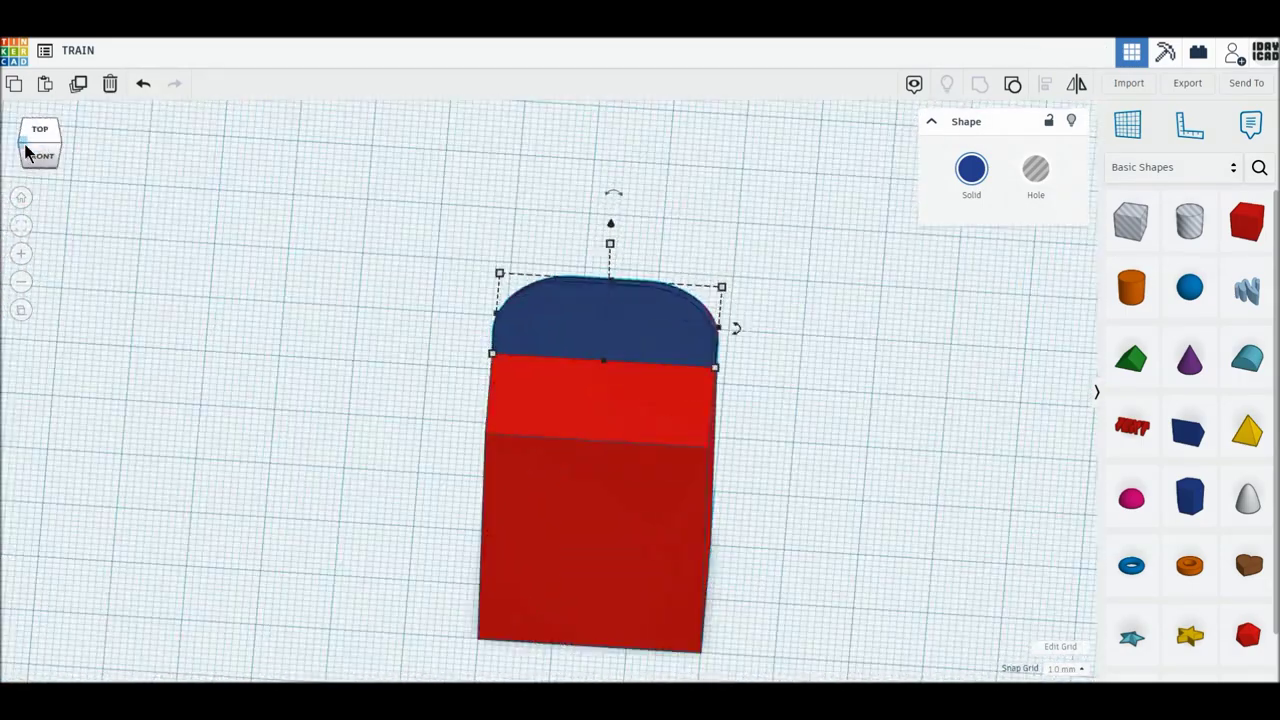
click(58, 148)
click(58, 150)
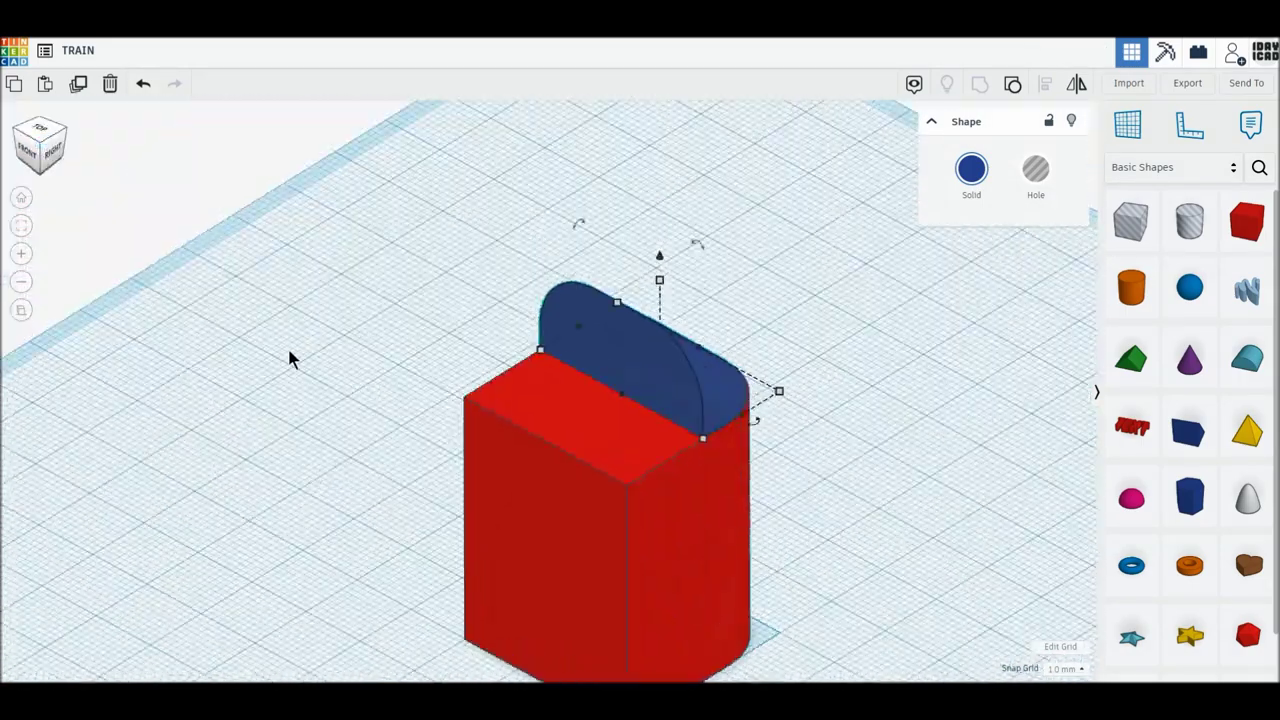
click(423, 480)
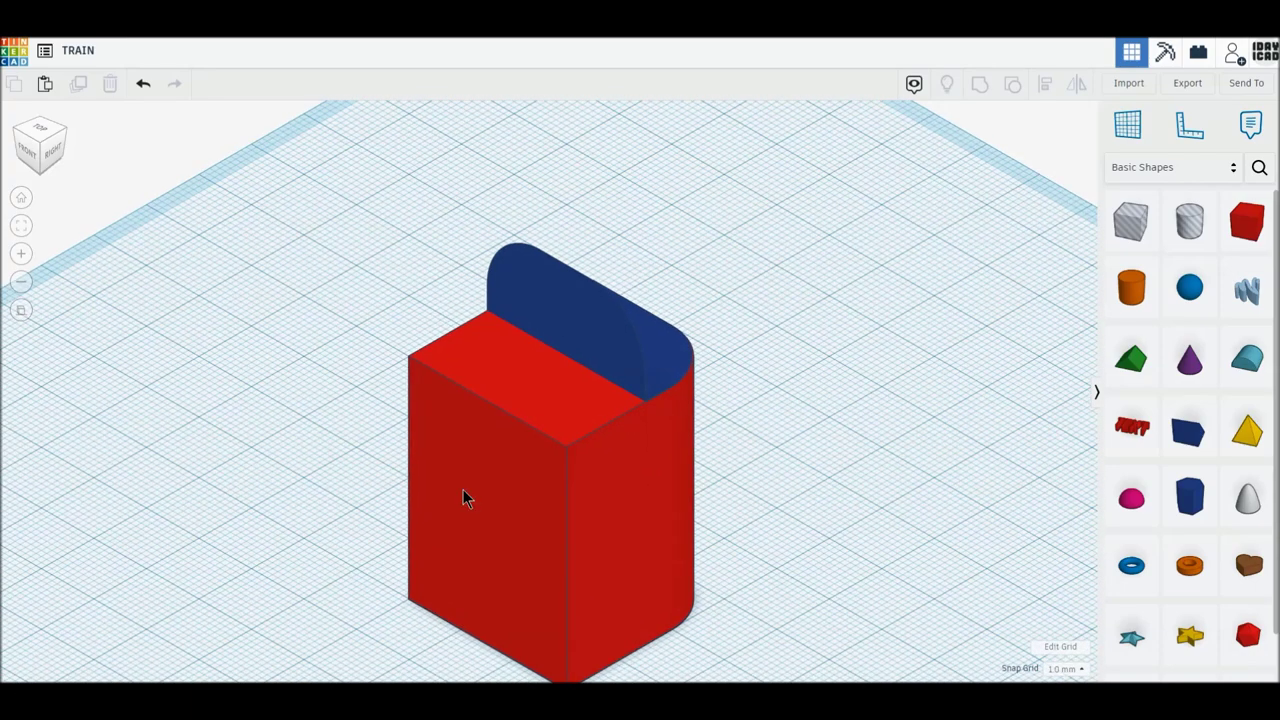
click(463, 492)
Add a 15 mm-tall copy of the red box, rotated 90°, on top of the body.
click(80, 85)
mouse_move(508, 472)
mouse_down()
mouse_move(319, 425)
mouse_move(233, 369)
mouse_up()
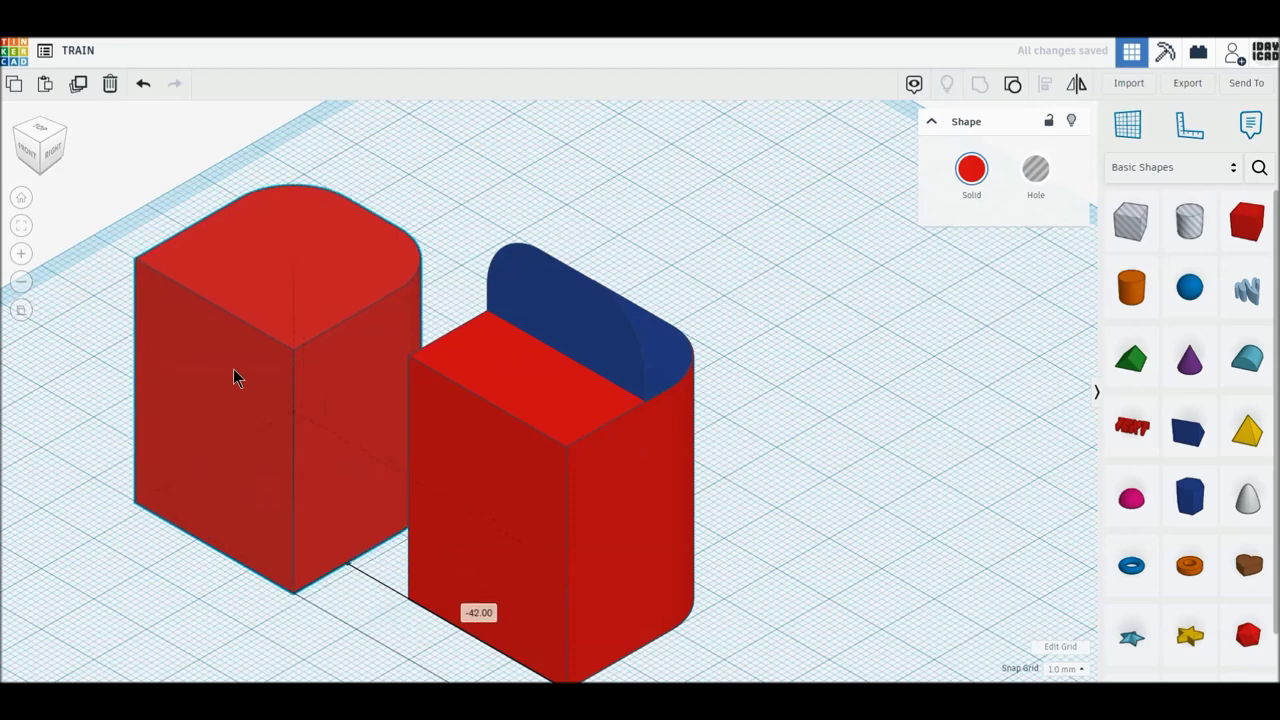
click(365, 381)
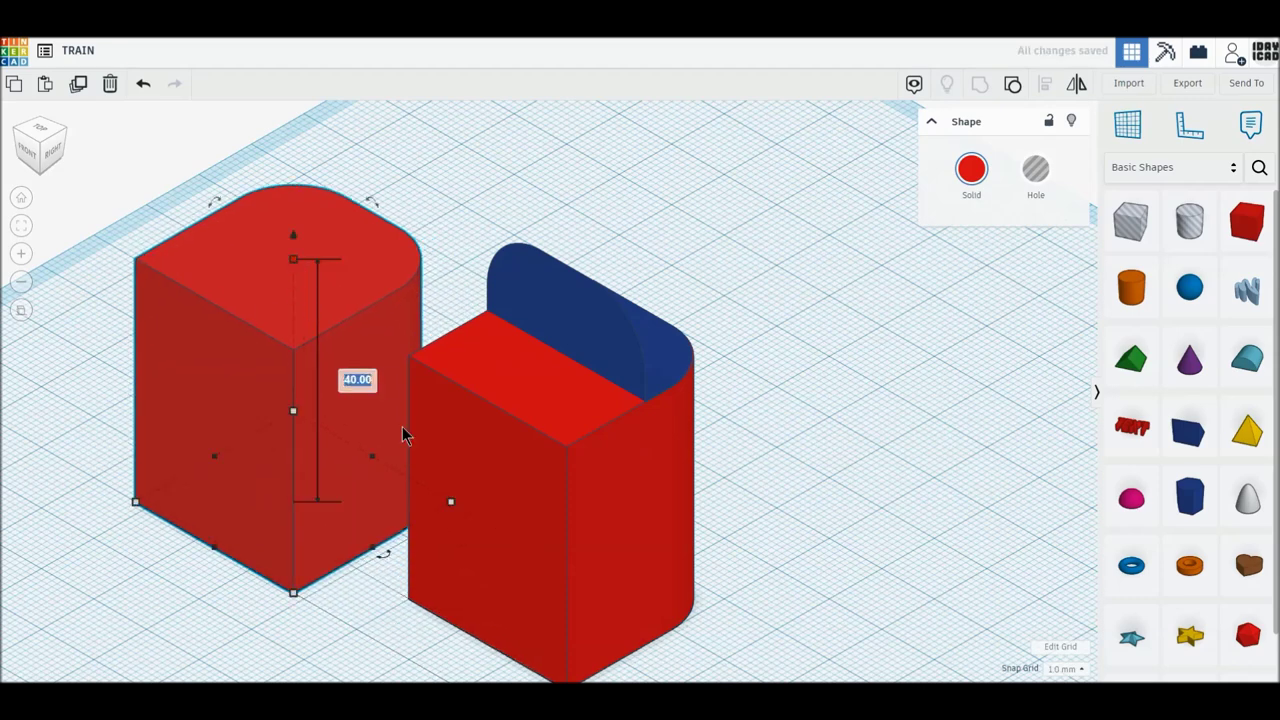
text(15)
key(Return)
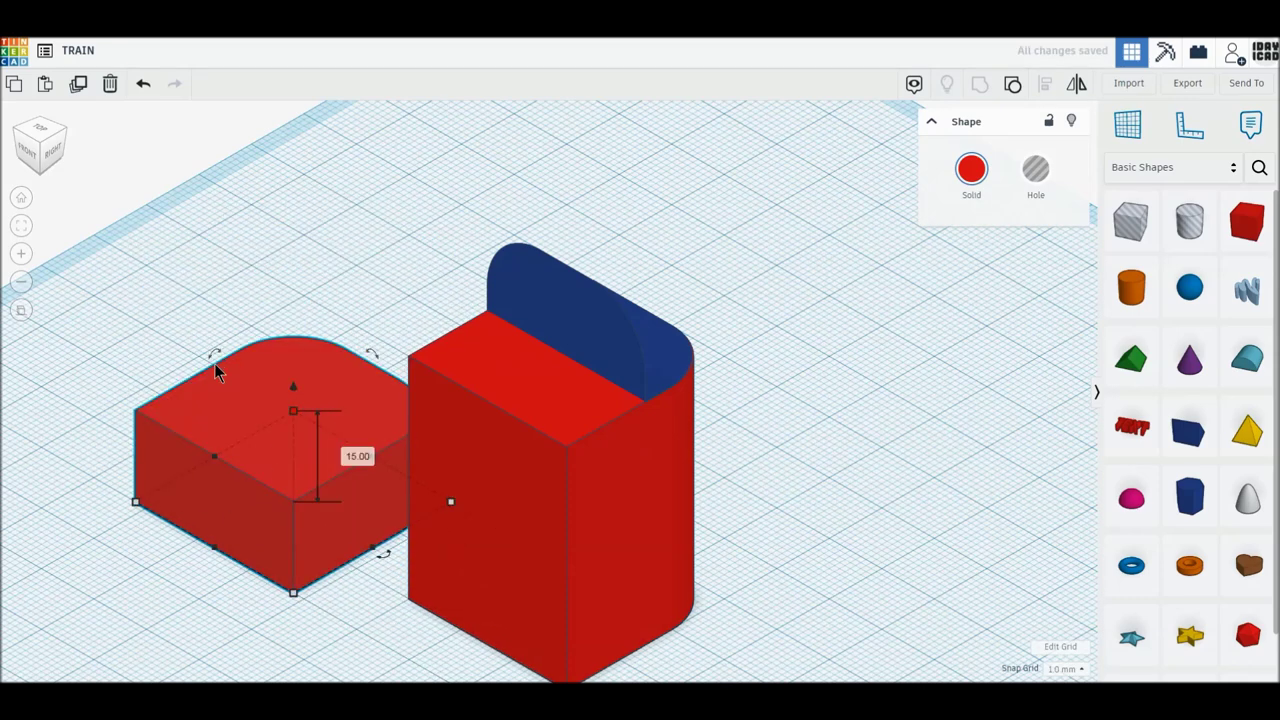
drag(218, 362, 212, 417)
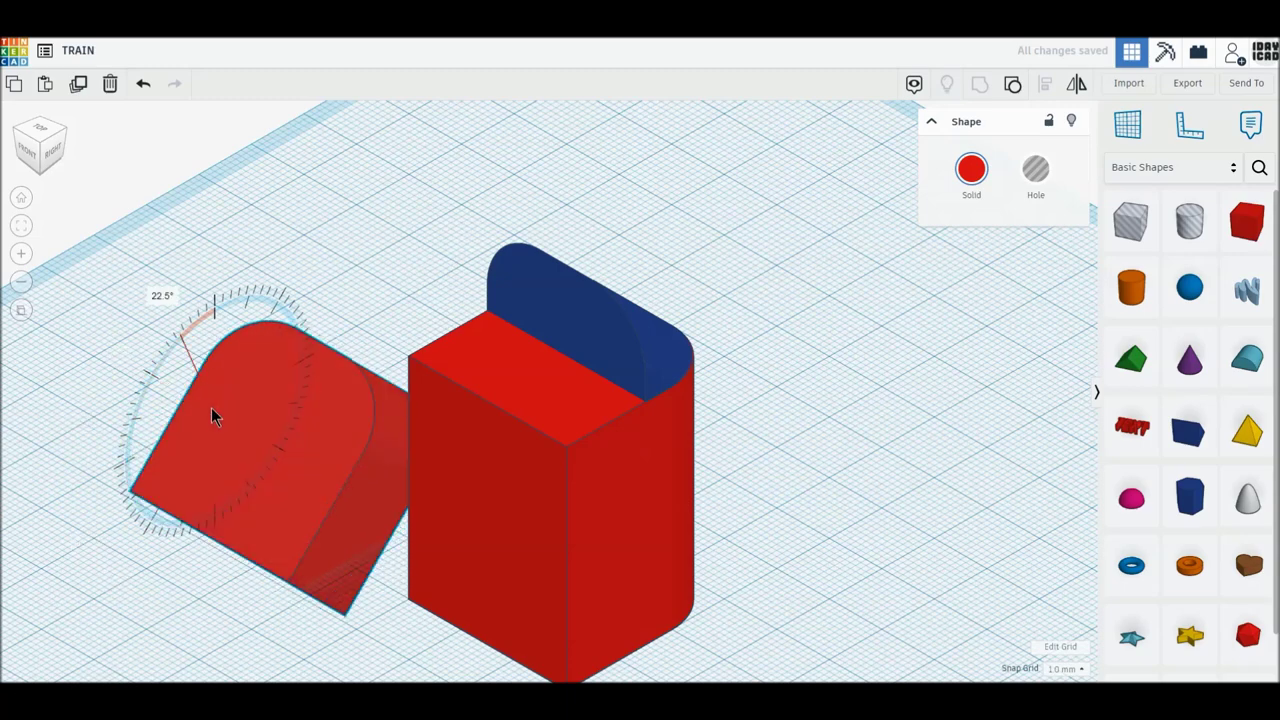
drag(210, 408, 141, 346)
text(90)
key(Return)
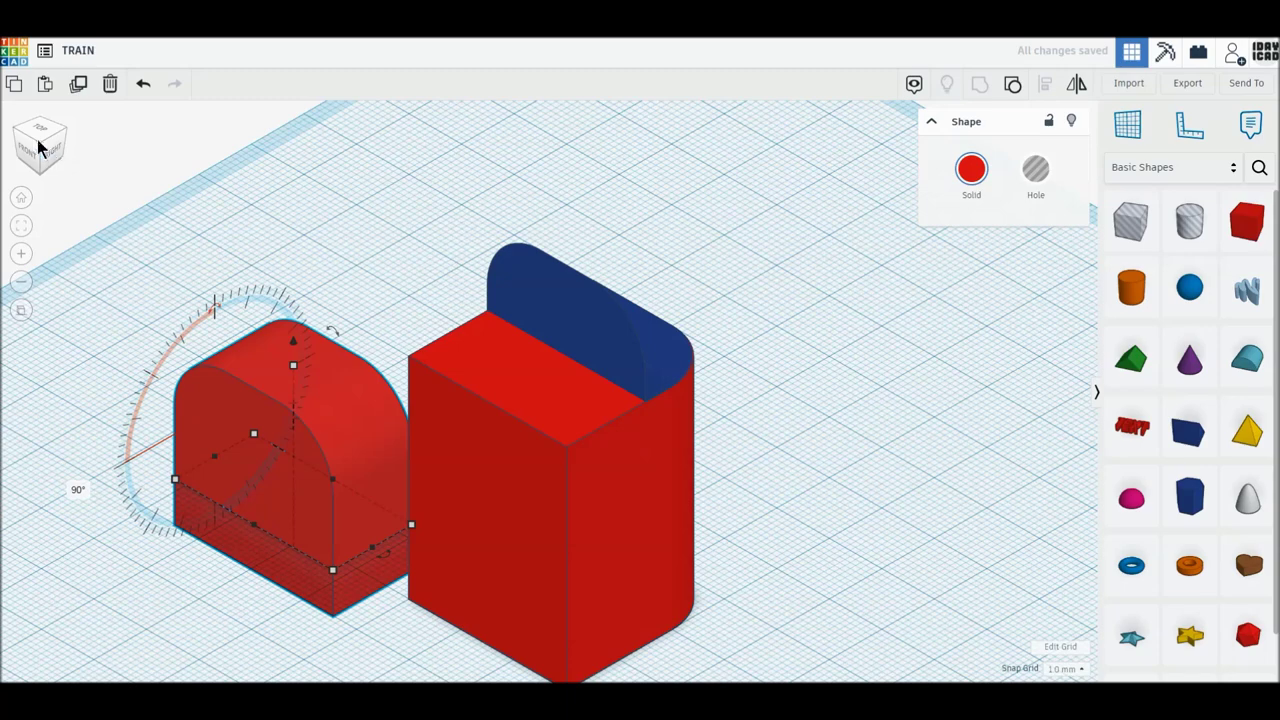
mouse_move(293, 342)
mouse_down()
mouse_move(297, 226)
mouse_move(443, 328)
mouse_move(514, 357)
mouse_move(526, 383)
mouse_move(507, 381)
mouse_move(520, 272)
mouse_up()
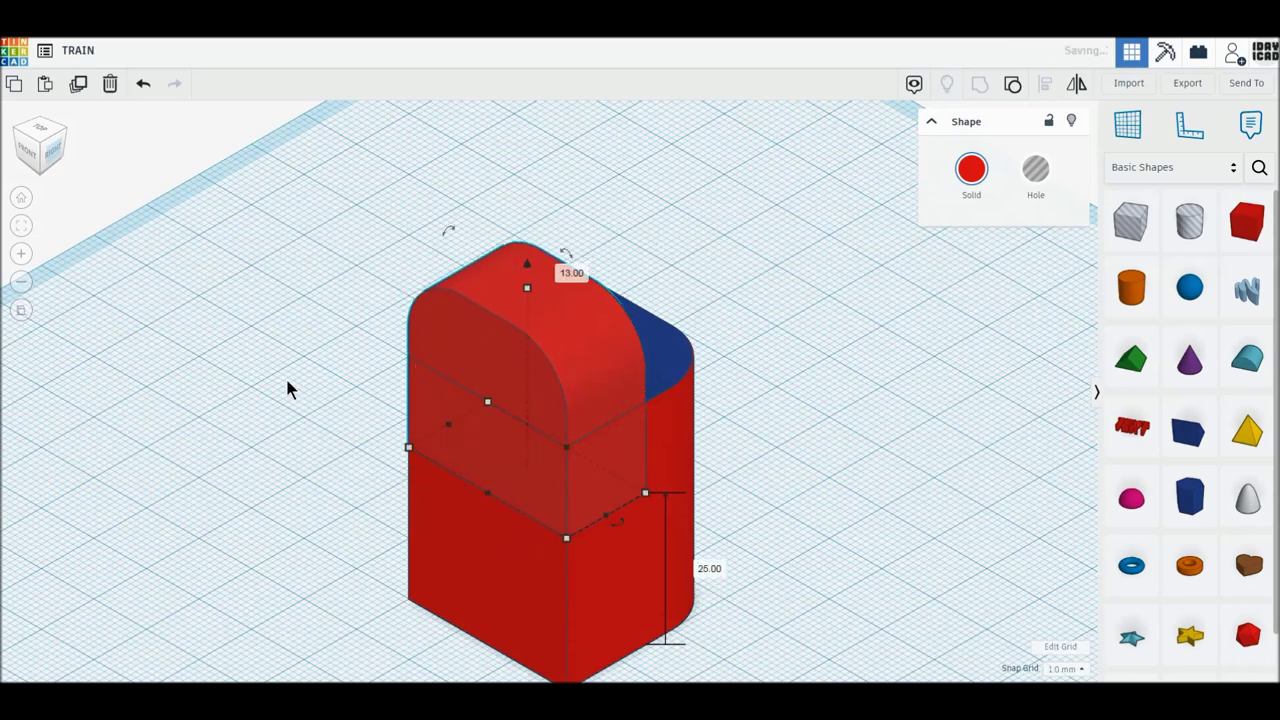
click(799, 528)
Rotate all three parts -90° in Right view and set their elevation to 4 mm.
mouse_move(852, 575)
right_down()
mouse_move(431, 591)
mouse_move(349, 580)
mouse_move(924, 575)
right_up()
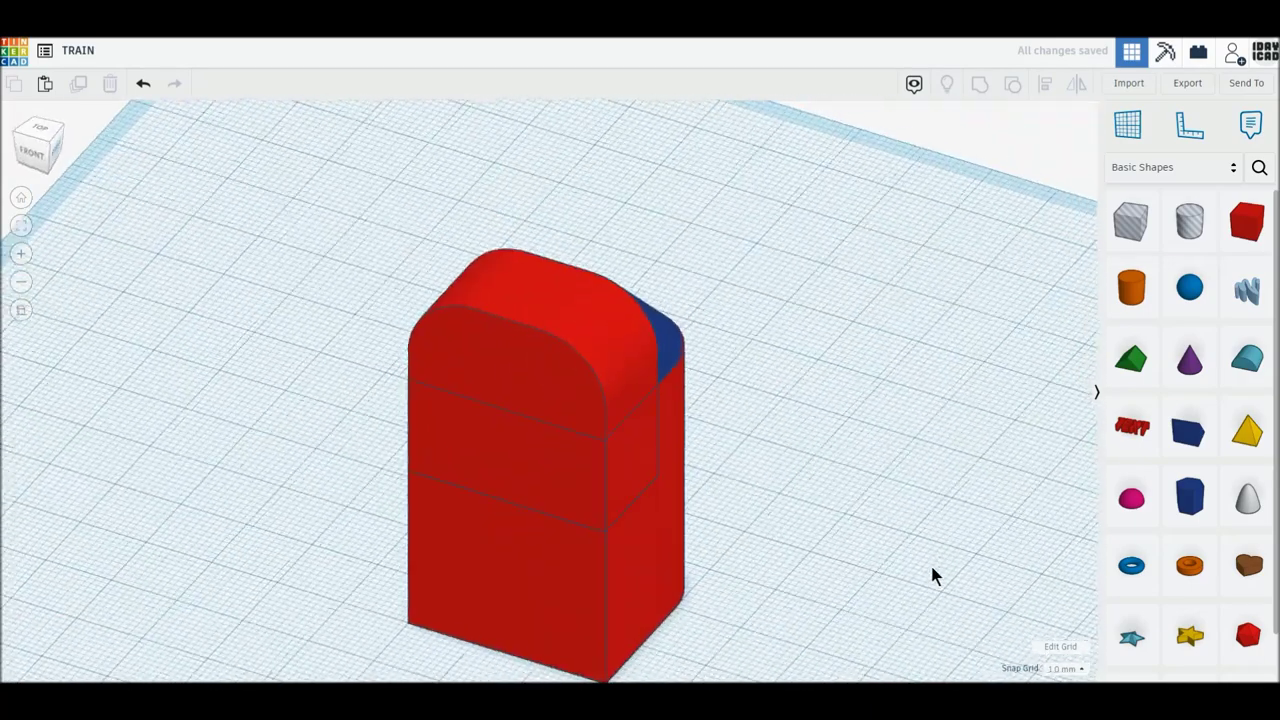
mouse_move(323, 229)
mouse_down()
mouse_move(763, 571)
mouse_move(866, 604)
mouse_up()
mouse_move(866, 604)
right_down()
mouse_move(613, 607)
mouse_move(493, 265)
right_up()
mouse_move(561, 205)
mouse_down()
mouse_move(472, 362)
mouse_move(577, 351)
mouse_up()
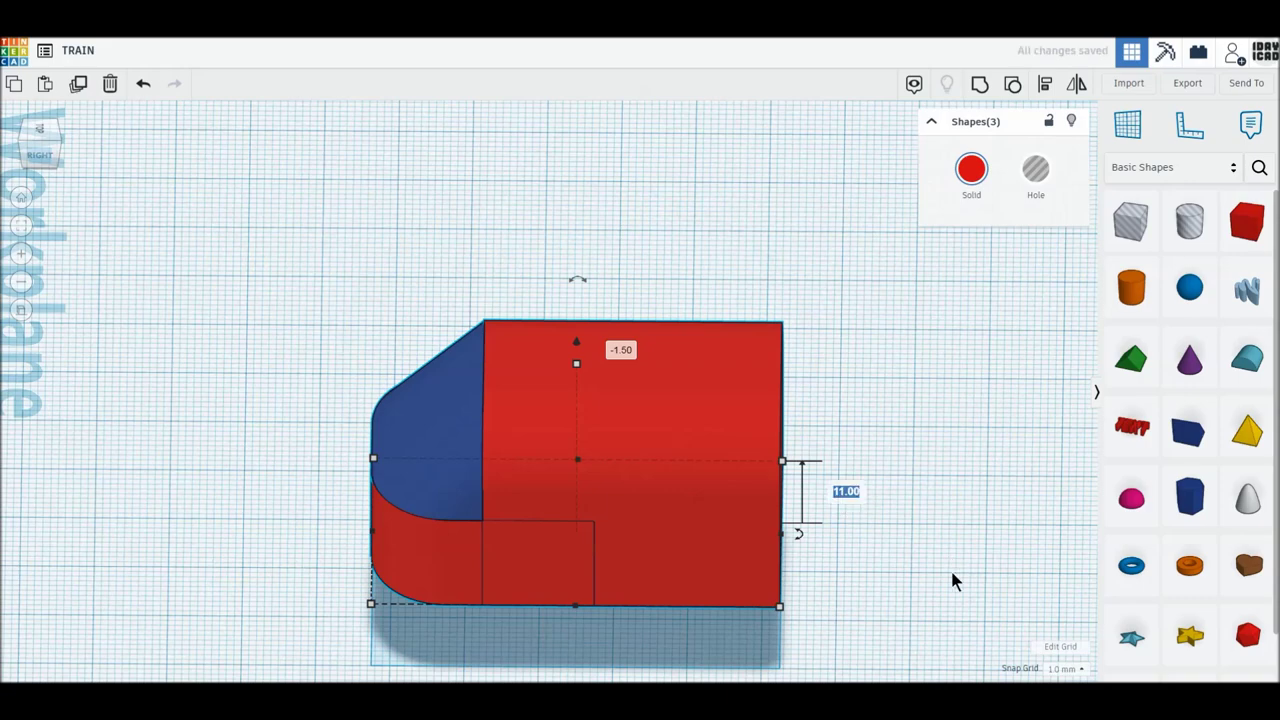
text(4)
key(Return)
Add a new red box to the workplane and shorten it to 10 mm.
click(904, 516)
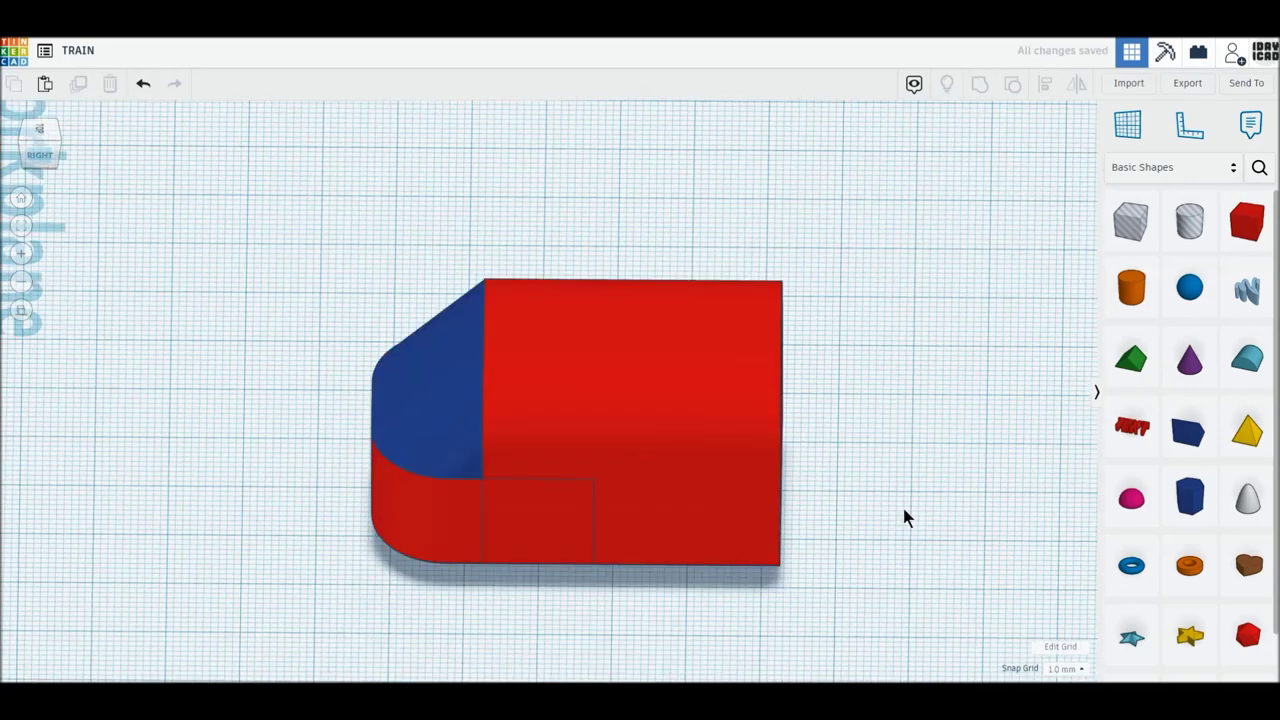
middle_drag(903, 510, 881, 418)
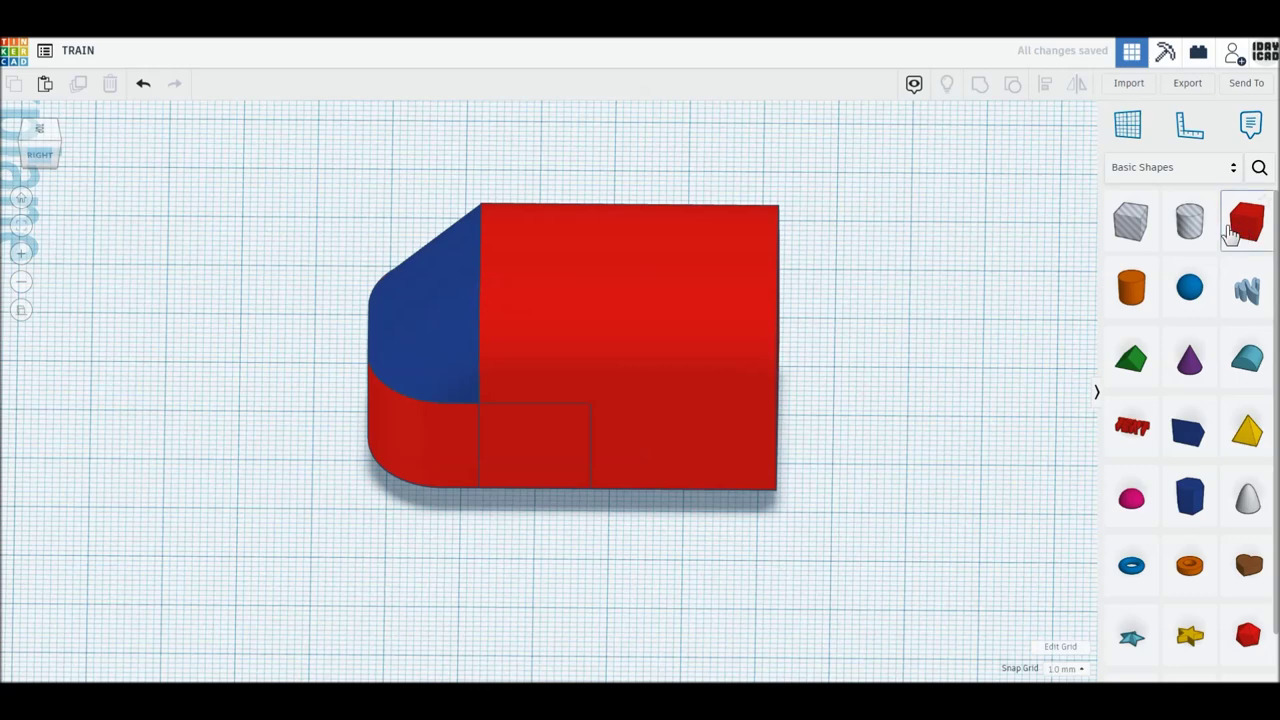
drag(1247, 222, 732, 544)
click(732, 545)
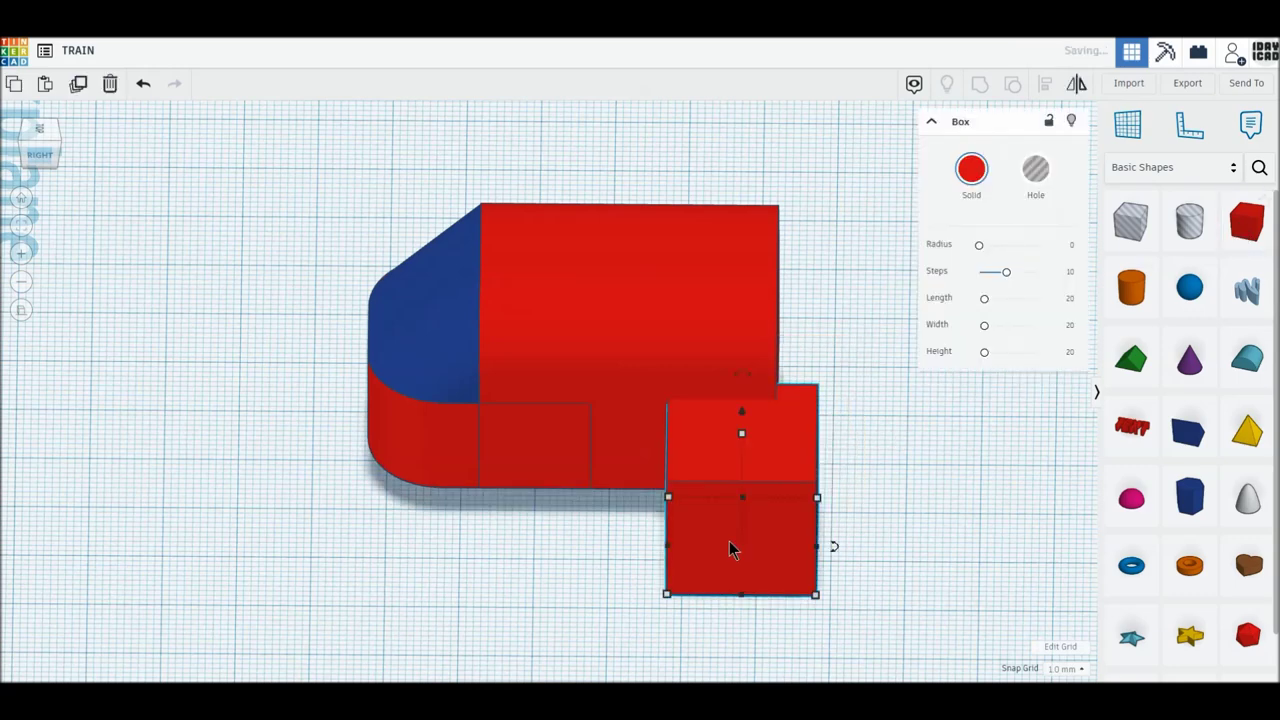
drag(748, 446, 734, 494)
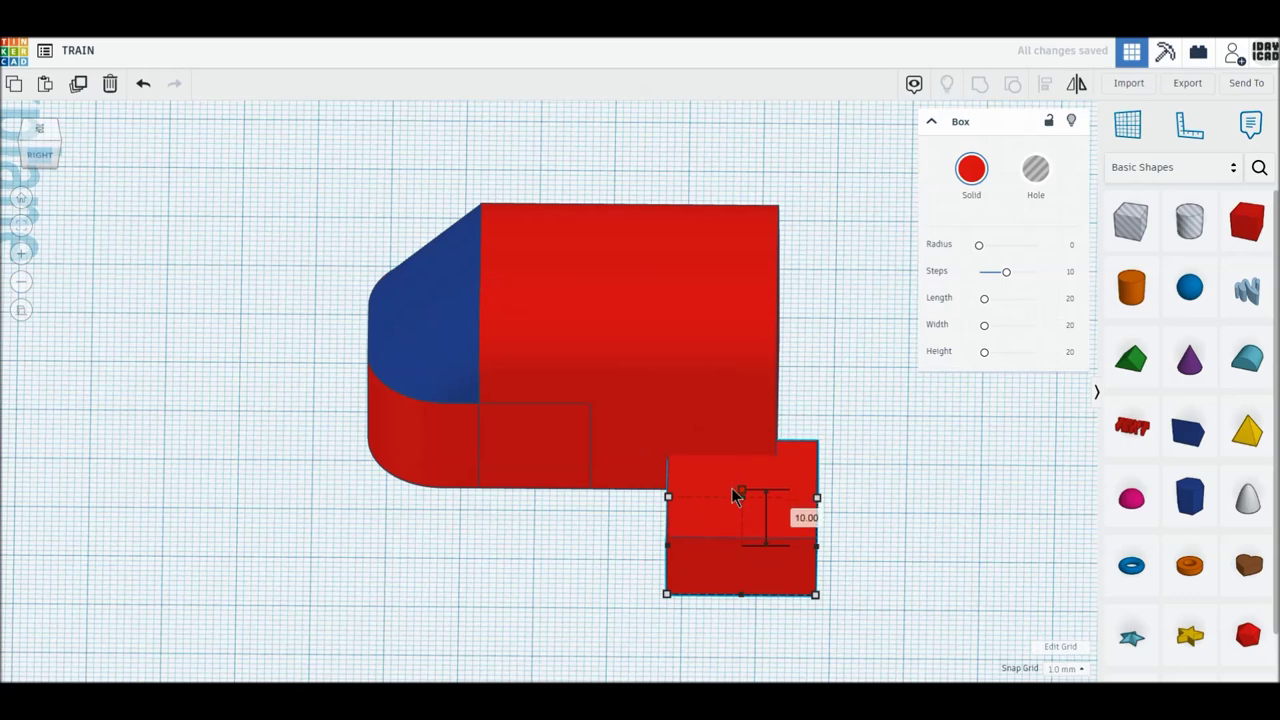
Tuck the small box under the middle of the body in Top view, shifting the body slightly right.
drag(728, 528, 549, 486)
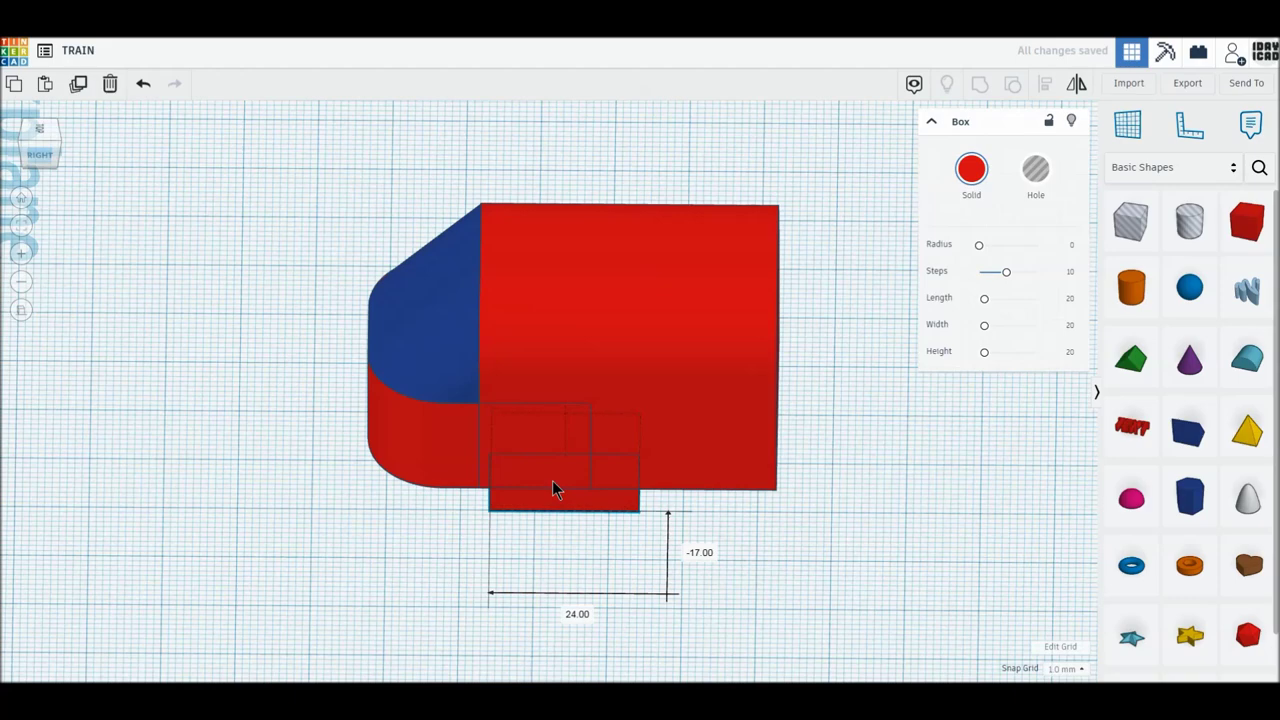
mouse_move(549, 478)
mouse_down()
mouse_move(556, 519)
mouse_move(697, 600)
mouse_move(740, 600)
mouse_up()
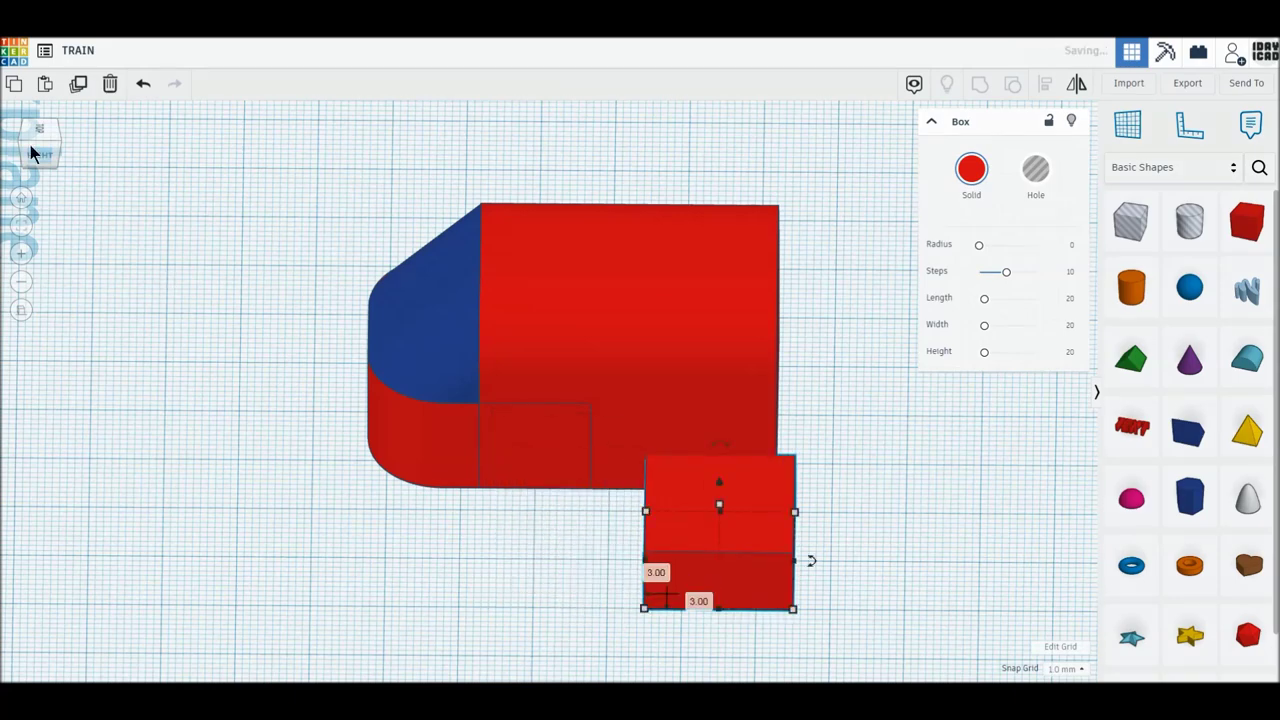
click(40, 137)
drag(822, 310, 260, 136)
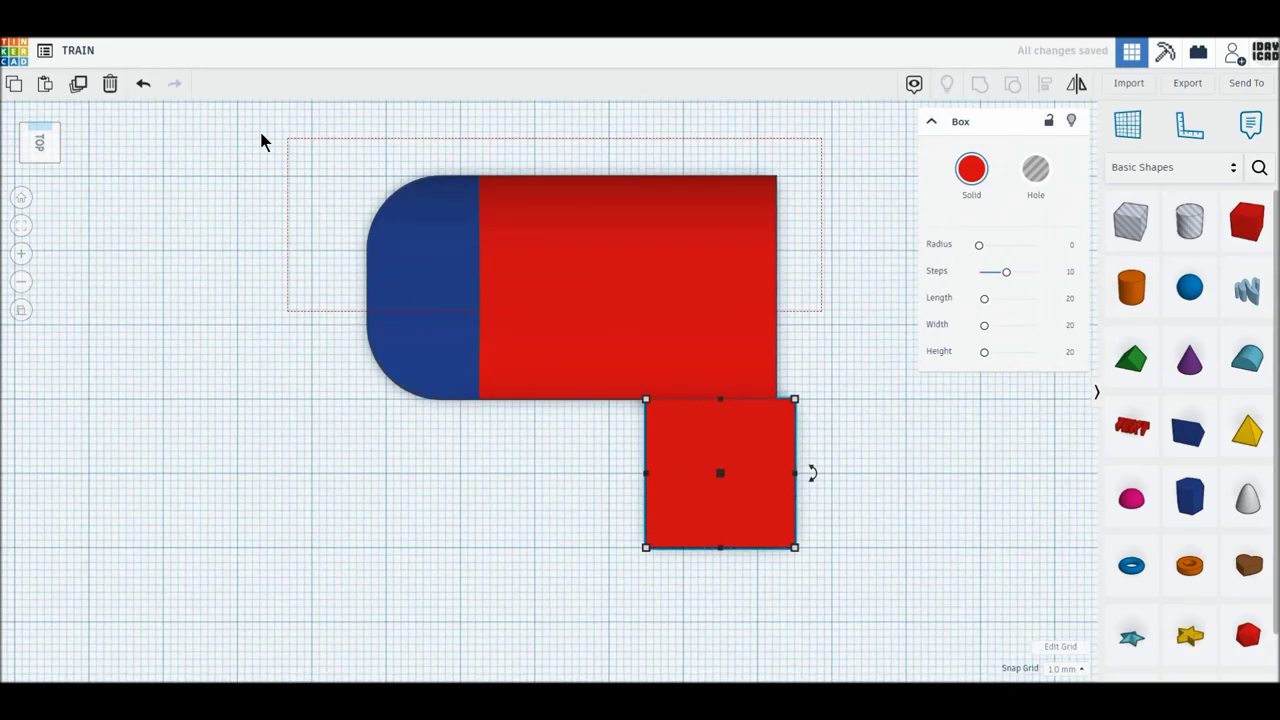
drag(420, 265, 439, 262)
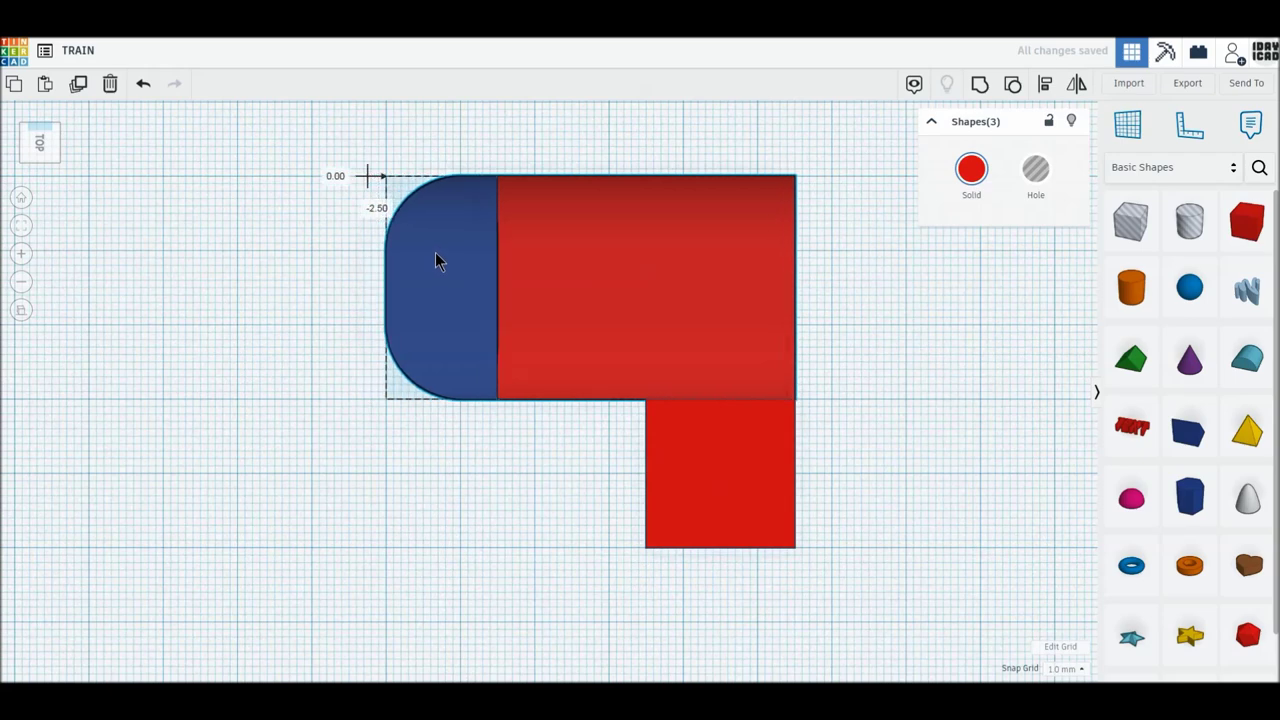
mouse_move(718, 476)
mouse_down()
mouse_move(628, 447)
mouse_move(616, 342)
mouse_up()
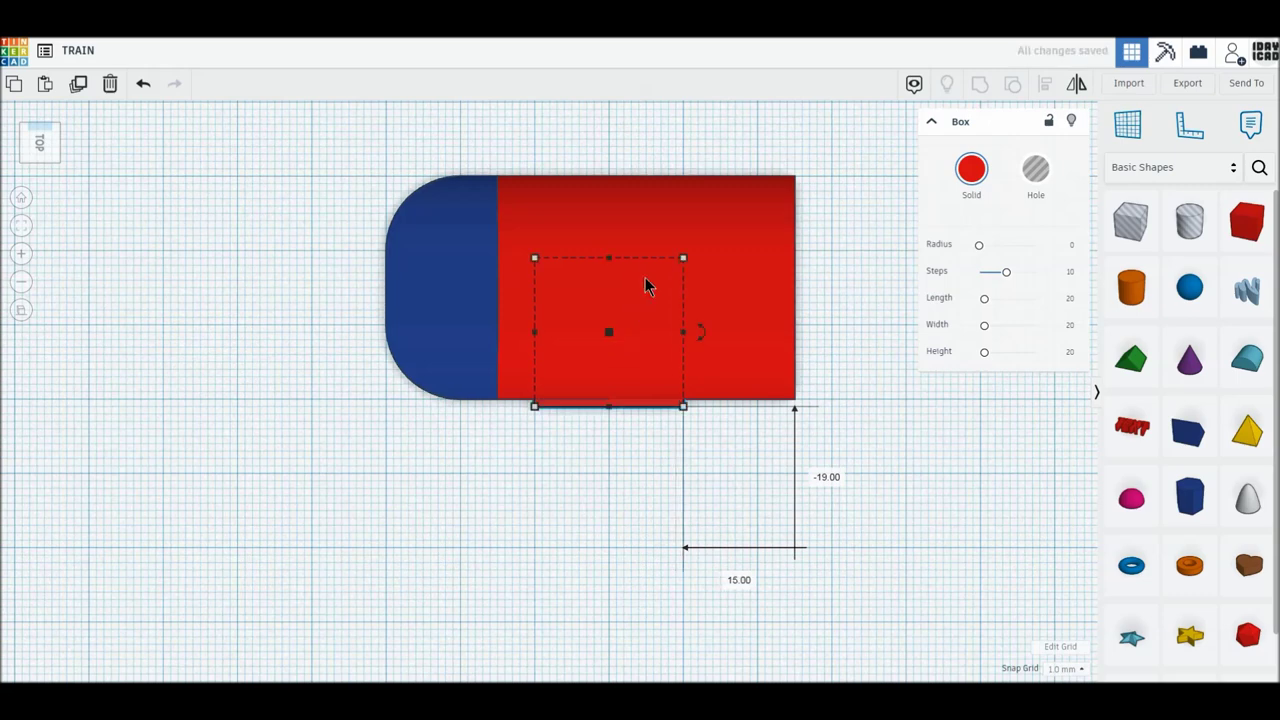
Resize the small box to 30 by 32, raise it 14 mm, and make it a window hole.
drag(683, 258, 758, 170)
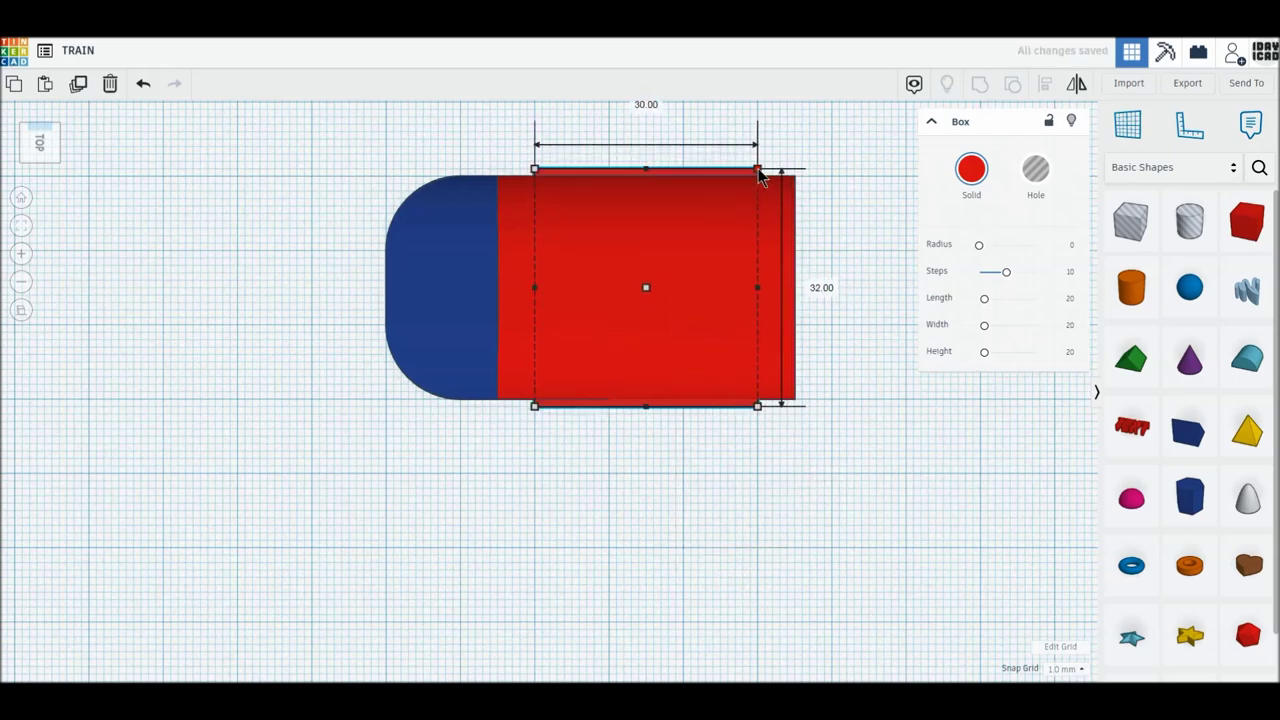
click(40, 163)
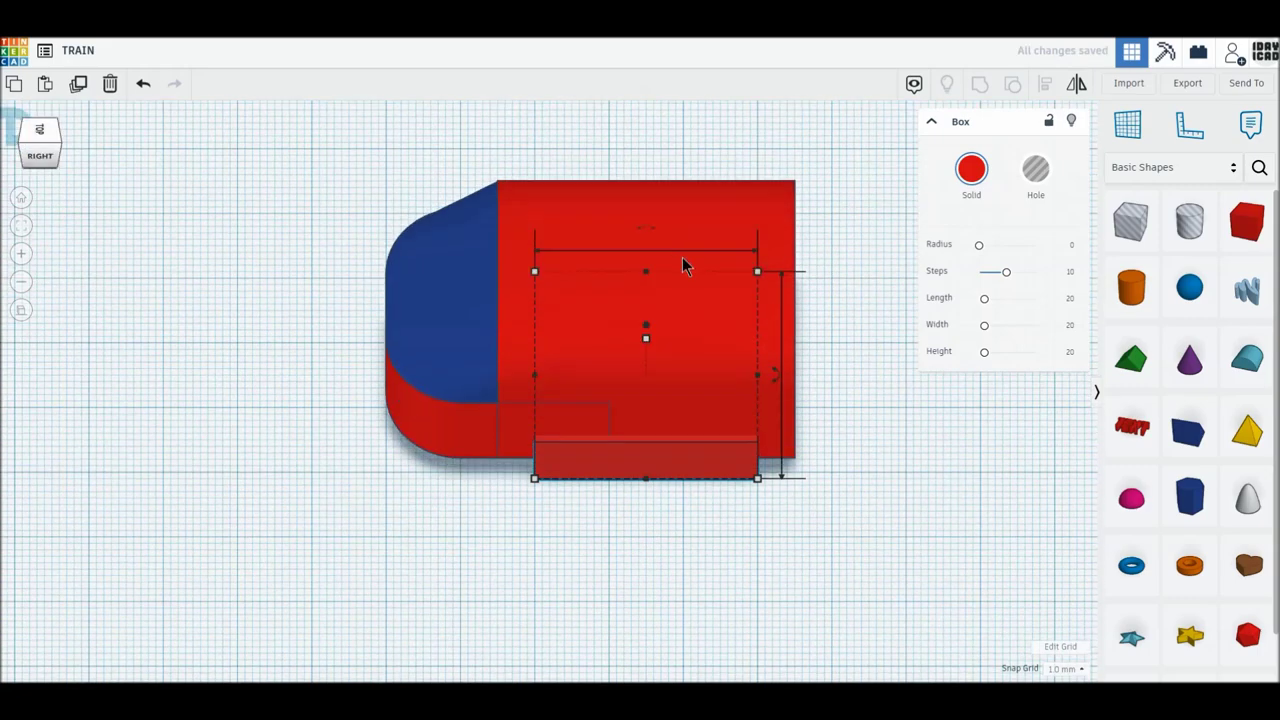
drag(649, 355, 654, 284)
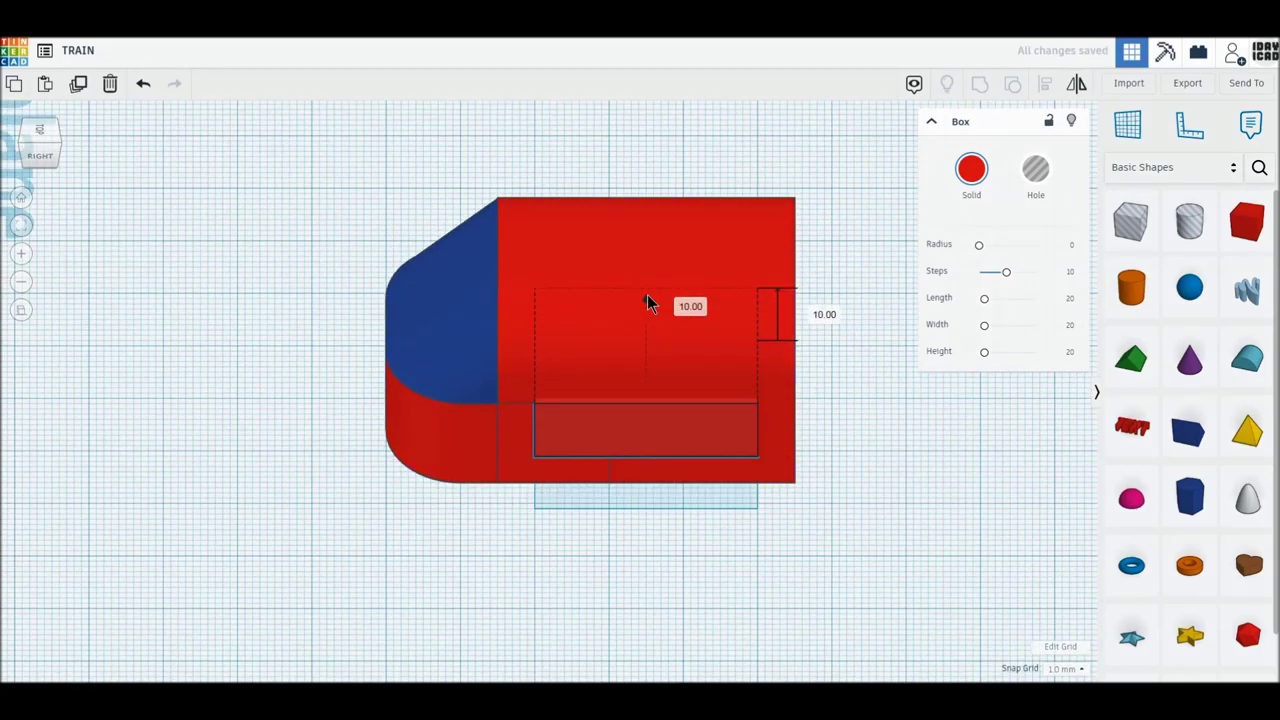
drag(43, 154, 75, 154)
click(38, 156)
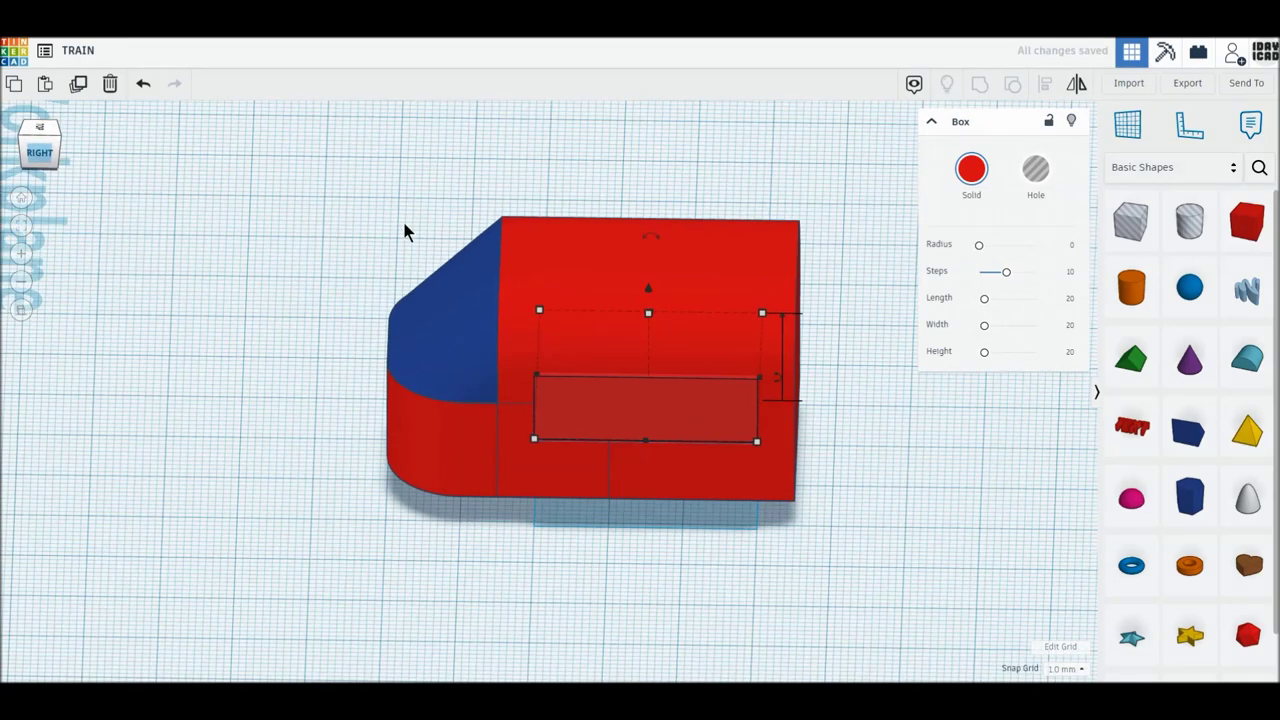
drag(646, 335, 647, 342)
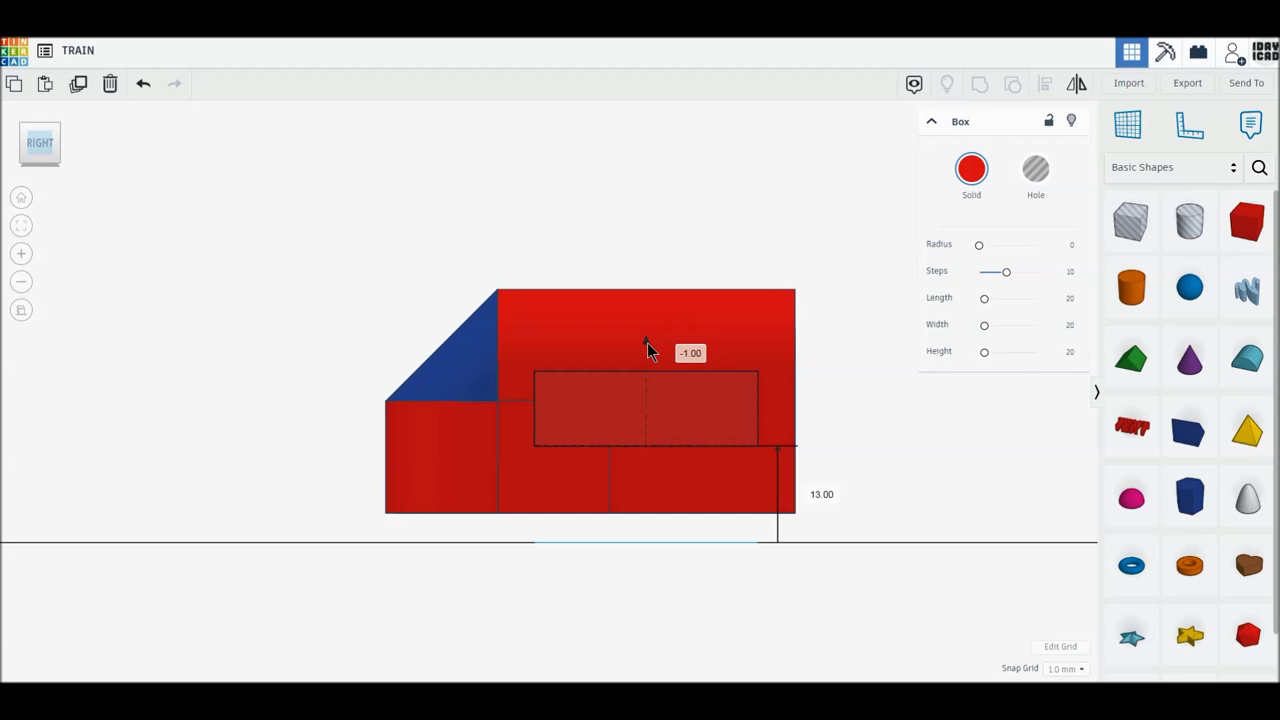
click(1036, 170)
mouse_move(646, 342)
mouse_down()
mouse_move(649, 326)
mouse_move(648, 370)
mouse_up()
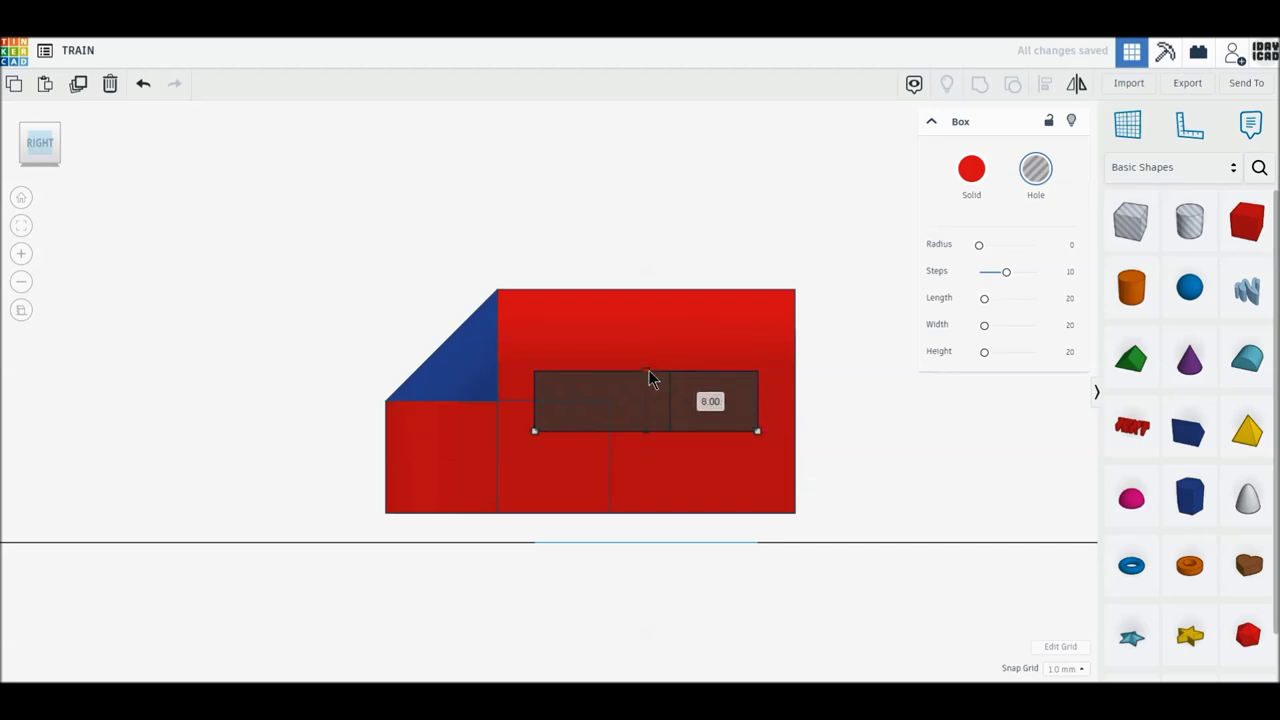
Duplicate the carriage body with its window hole and place the copy to its right.
click(940, 455)
drag(869, 520, 653, 316)
middle_drag(886, 424, 676, 481)
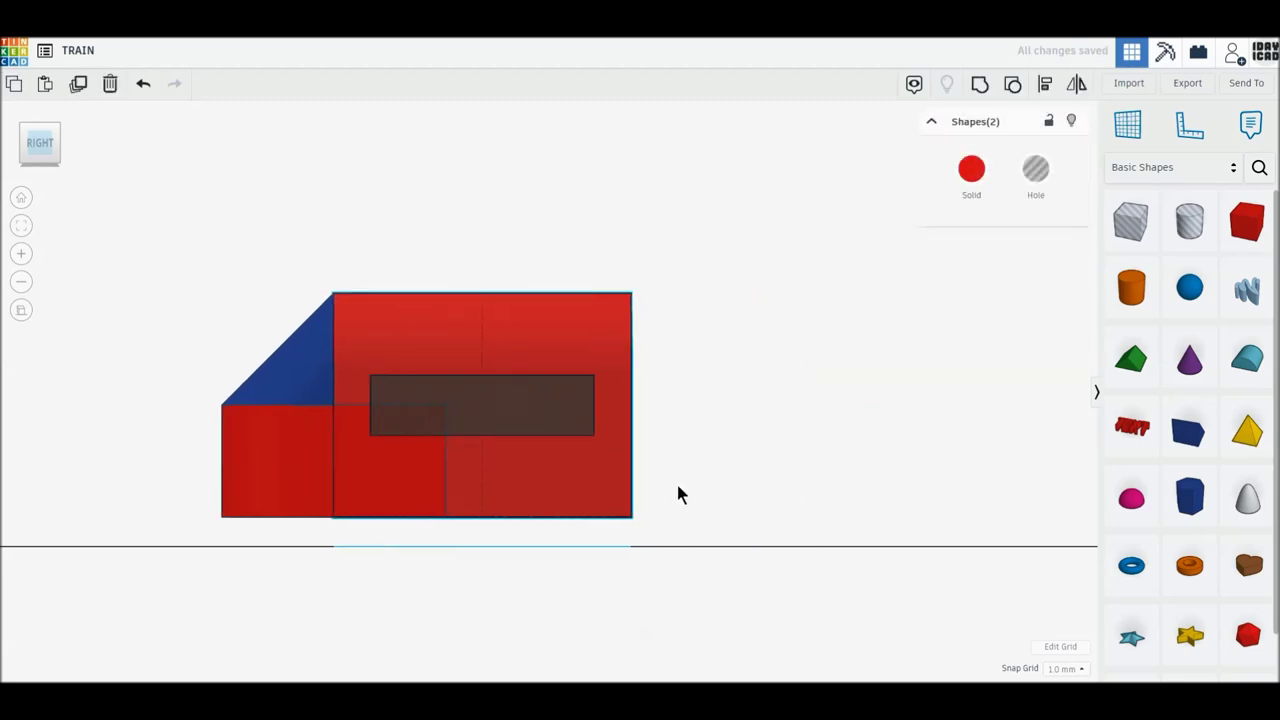
click(79, 84)
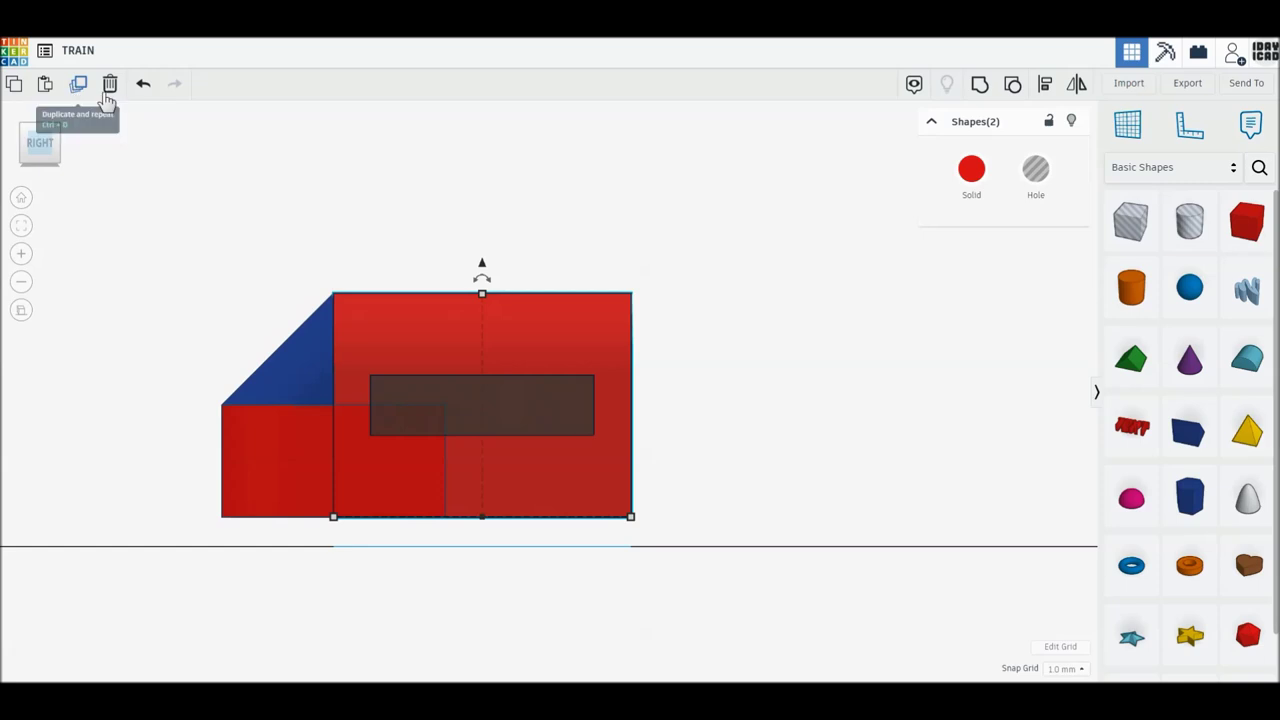
drag(560, 488, 871, 488)
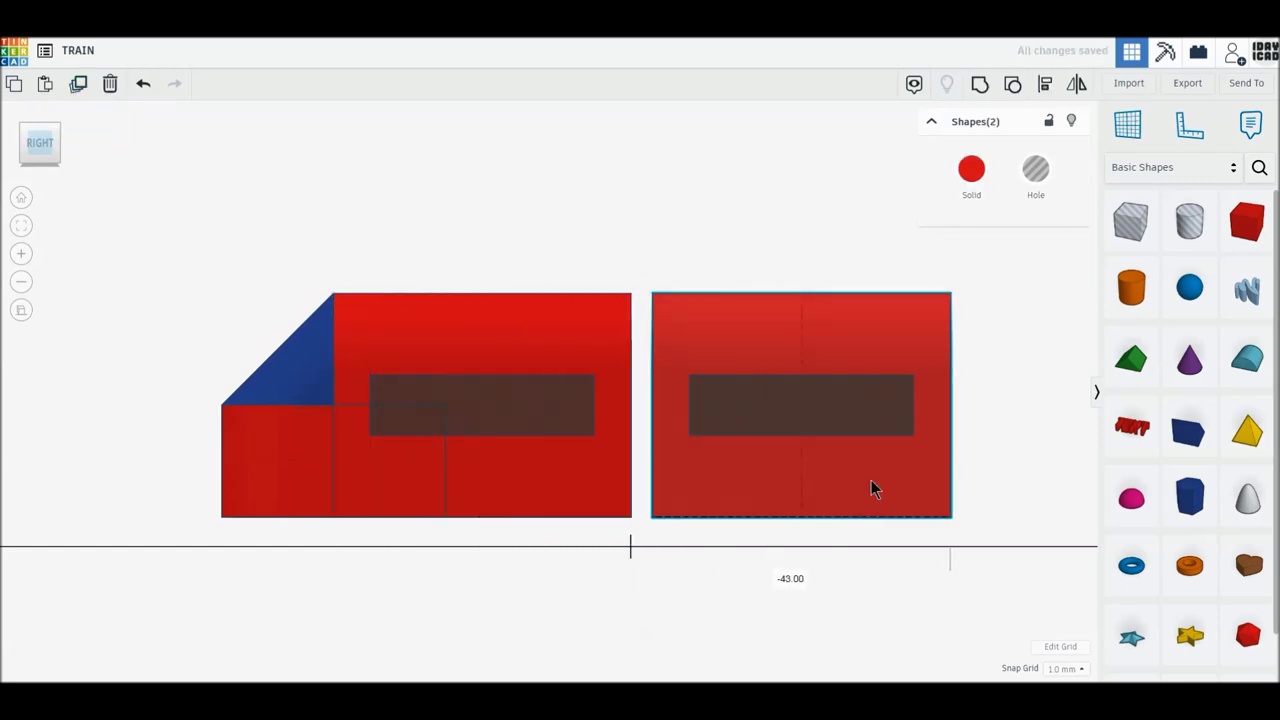
click(1001, 481)
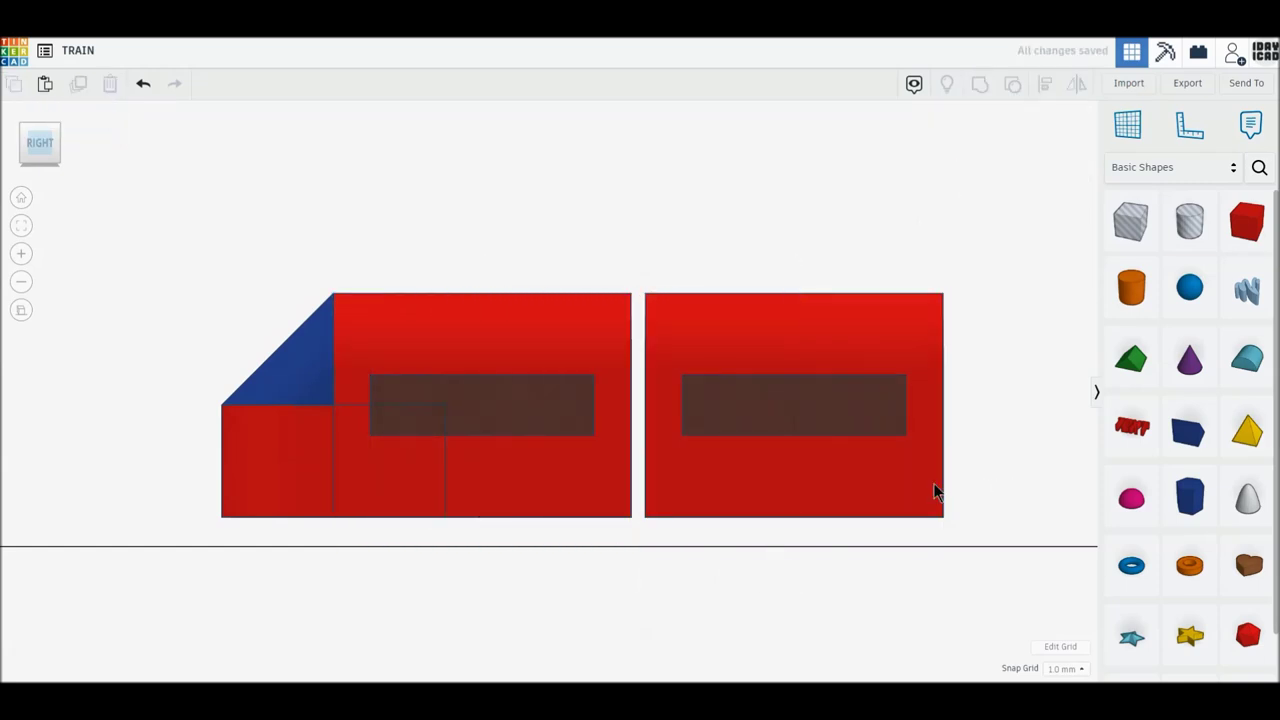
Group and ungroup the front carriage's four shapes, then duplicate the blue sloped nose piece.
drag(580, 555, 224, 241)
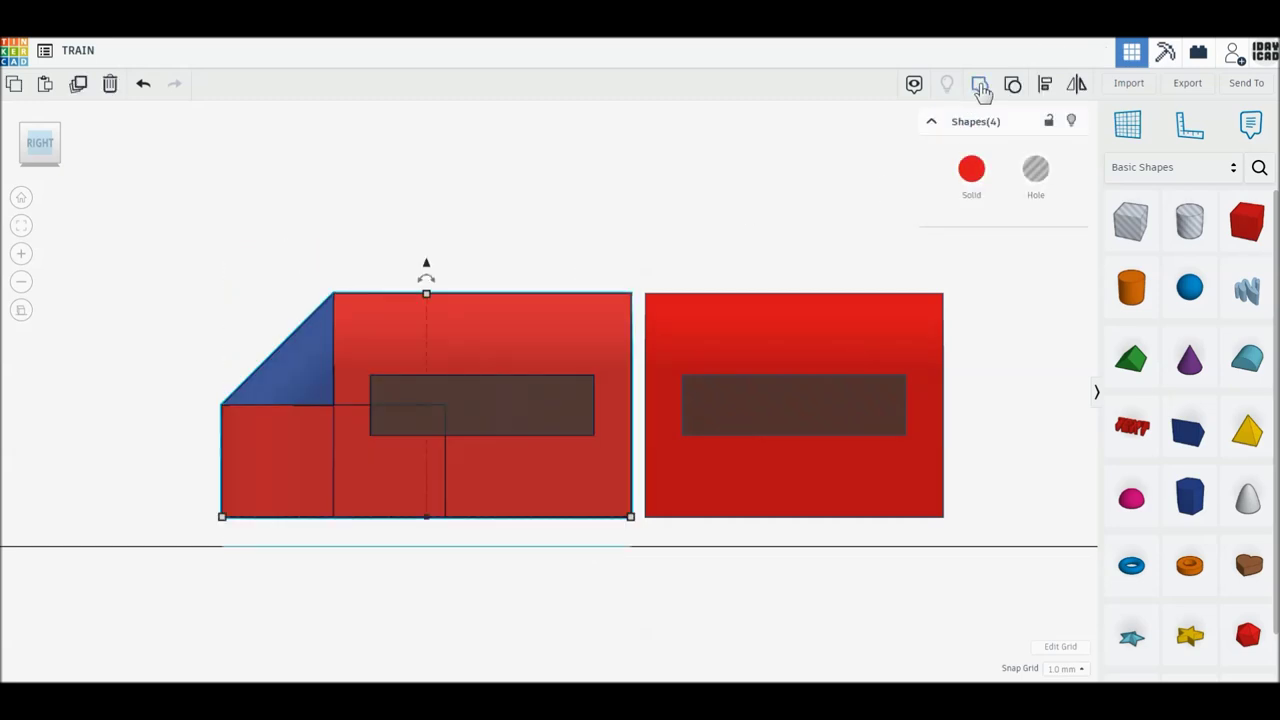
click(981, 88)
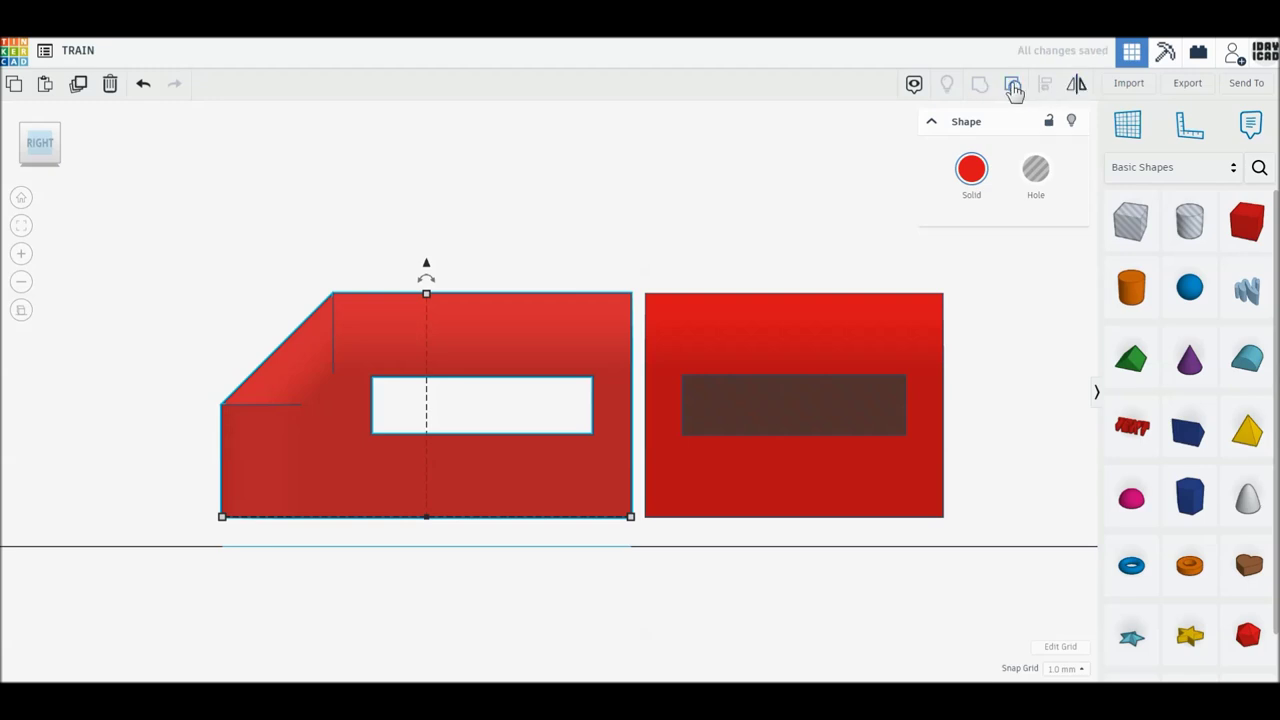
click(1013, 90)
click(272, 305)
click(294, 400)
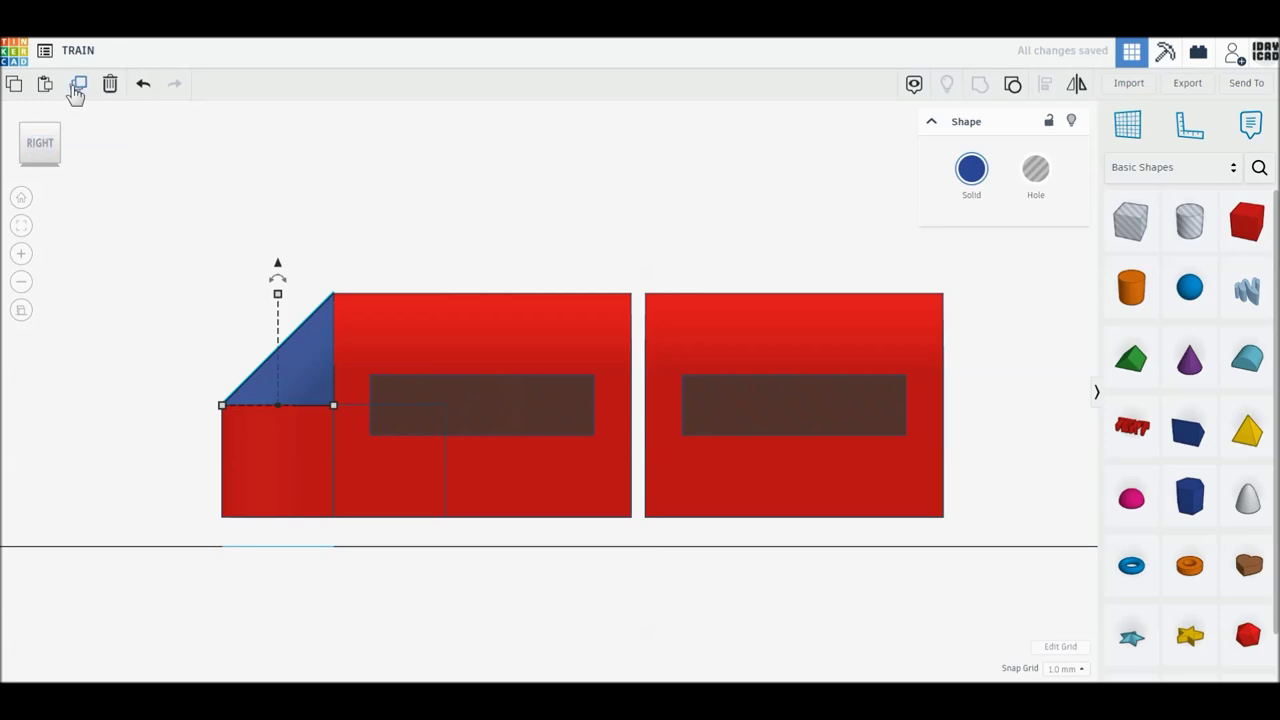
click(77, 86)
Raise the copied nose piece 1 mm and shrink it to 26 mm in the angled view.
drag(277, 262, 279, 262)
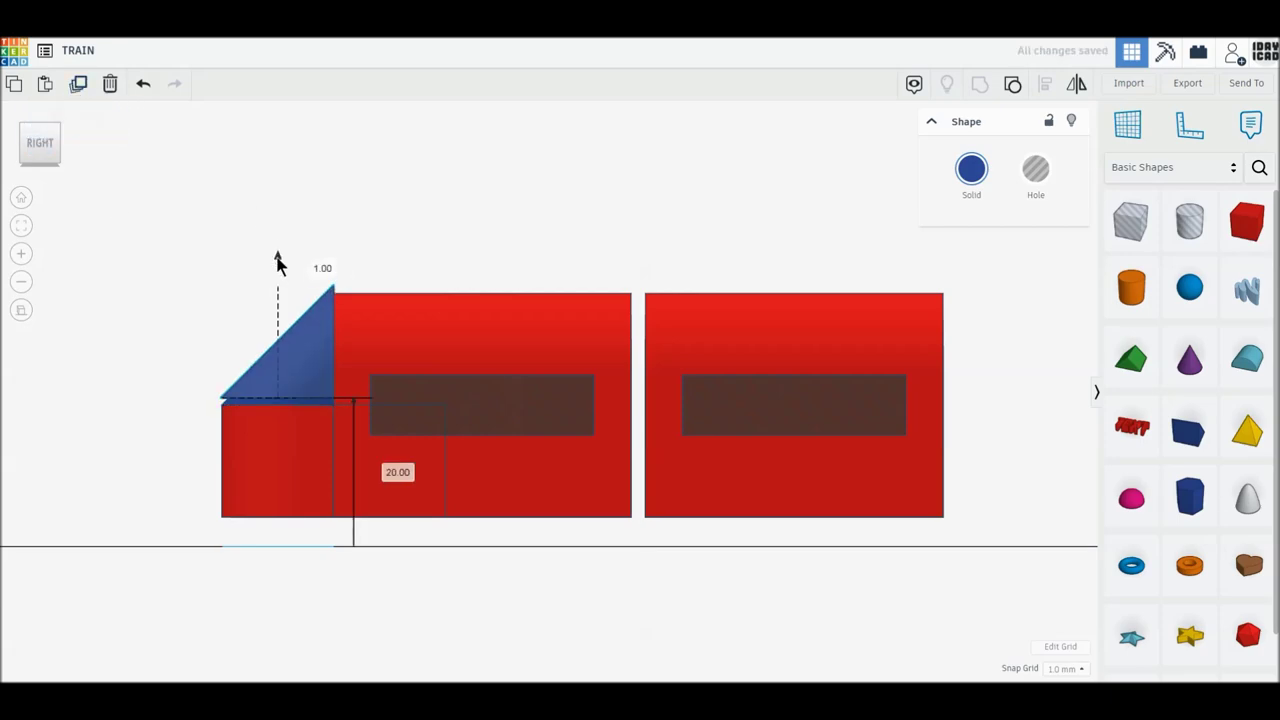
click(24, 129)
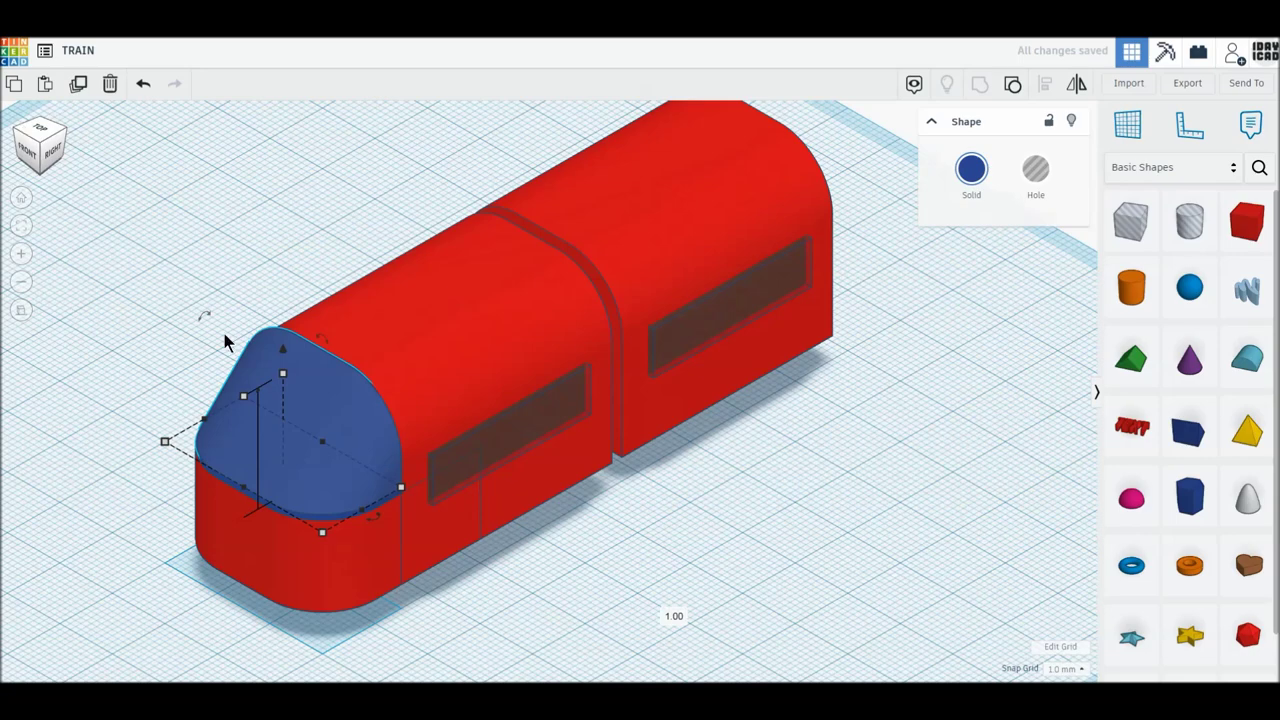
drag(283, 373, 282, 420)
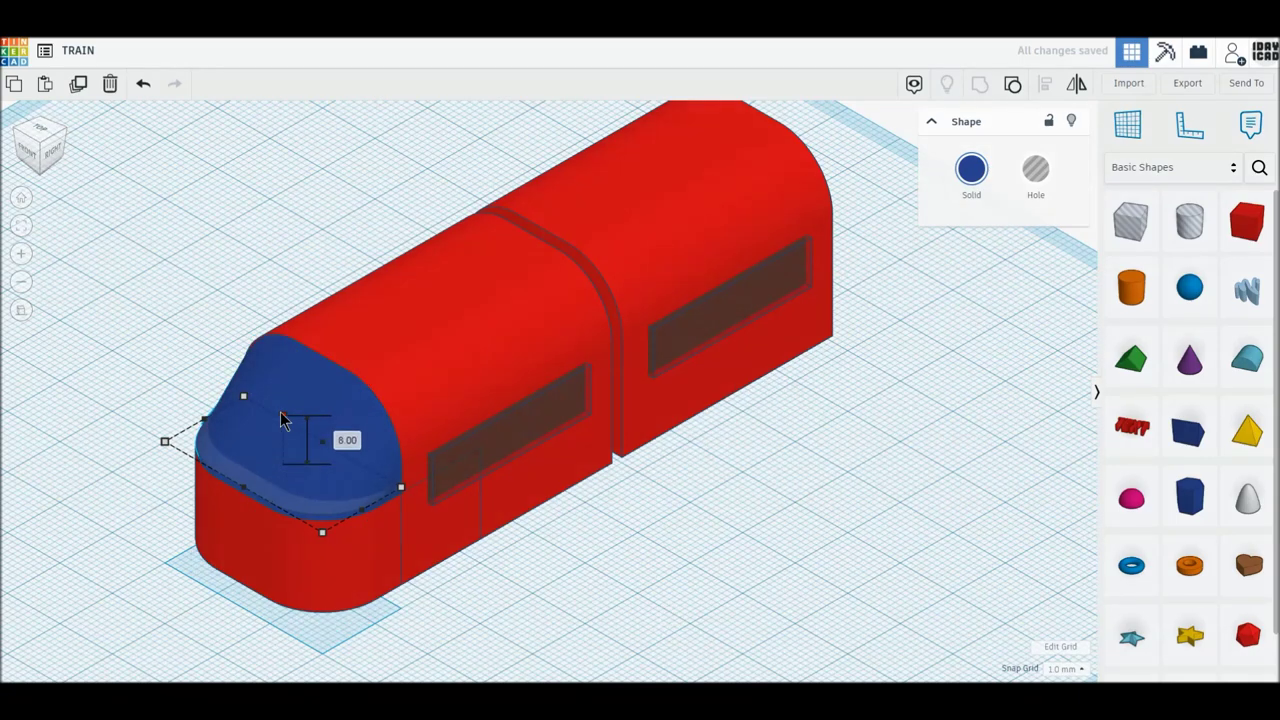
drag(322, 448, 294, 465)
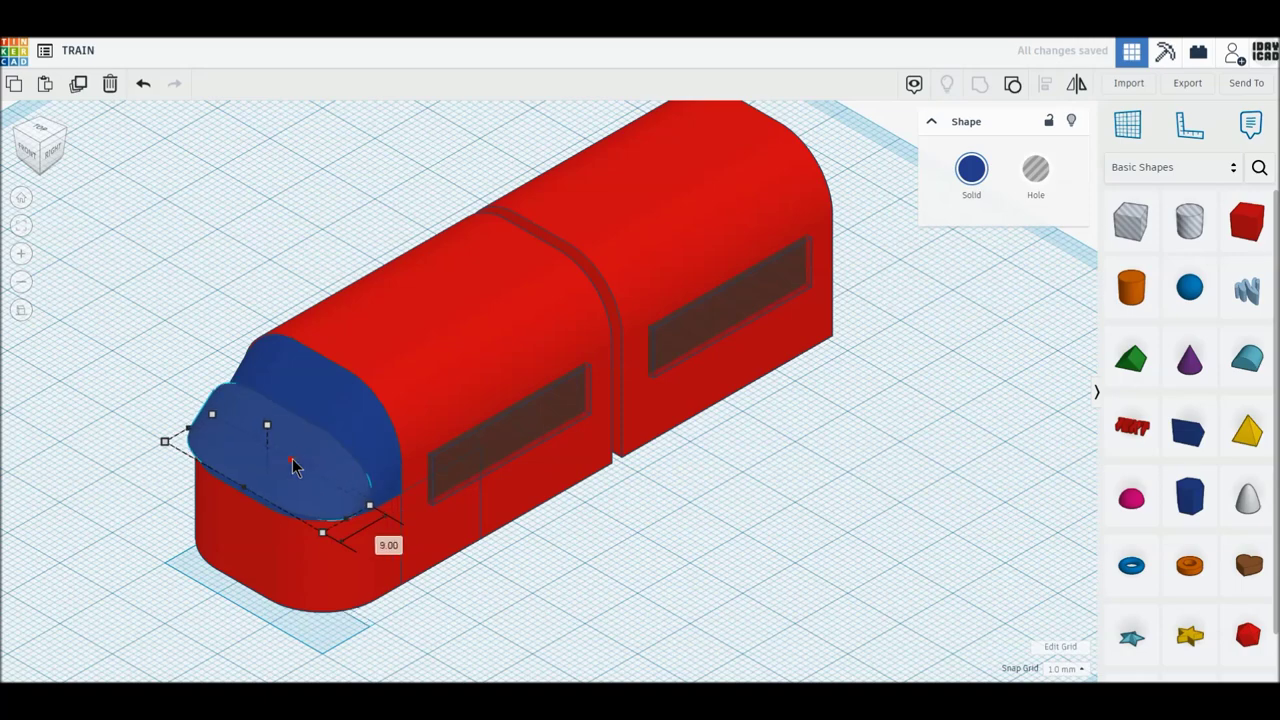
drag(287, 468, 285, 464)
drag(343, 528, 322, 515)
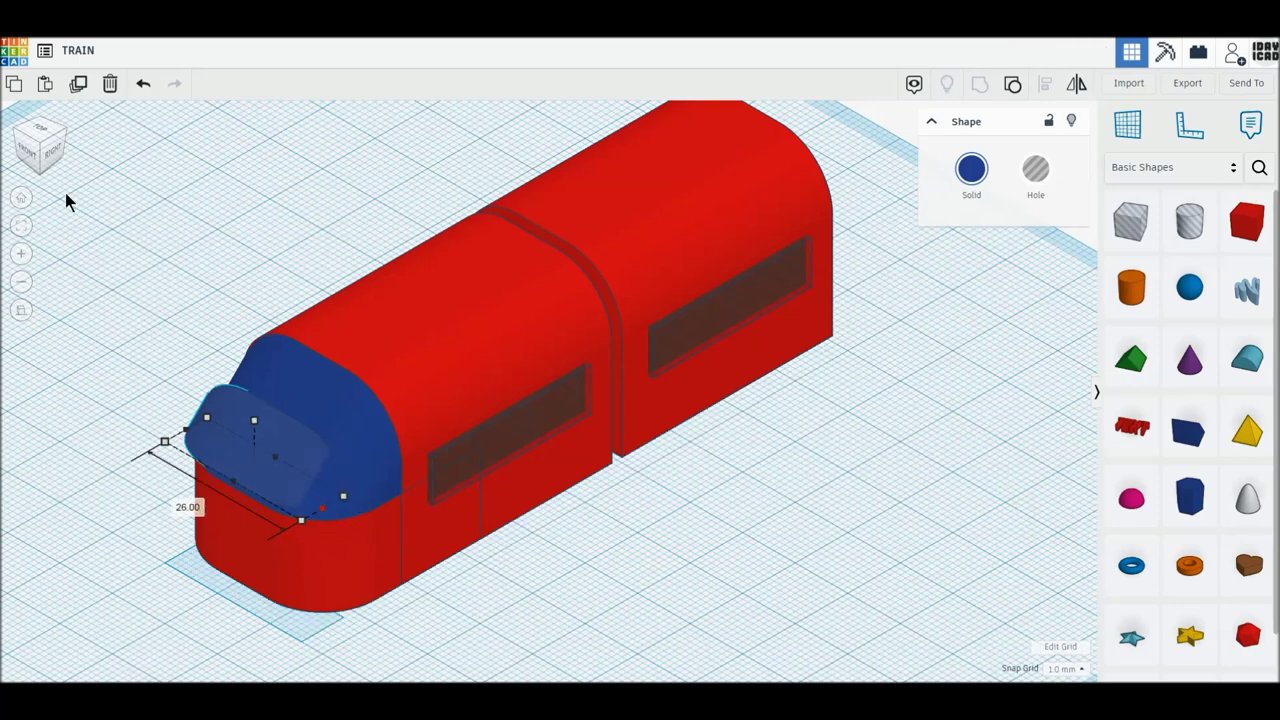
Fine-tune the copy's size in top and side views, trimming it by half a millimetre.
click(44, 130)
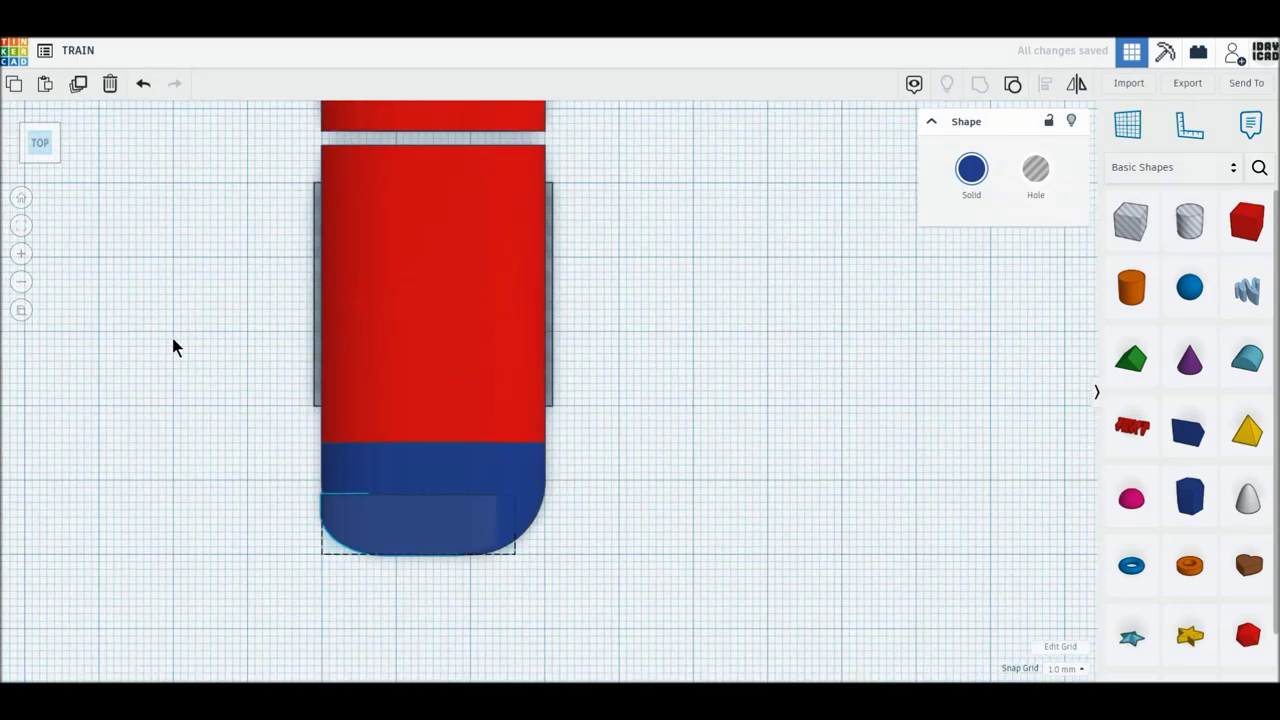
middle_drag(728, 622, 727, 521)
click(727, 521)
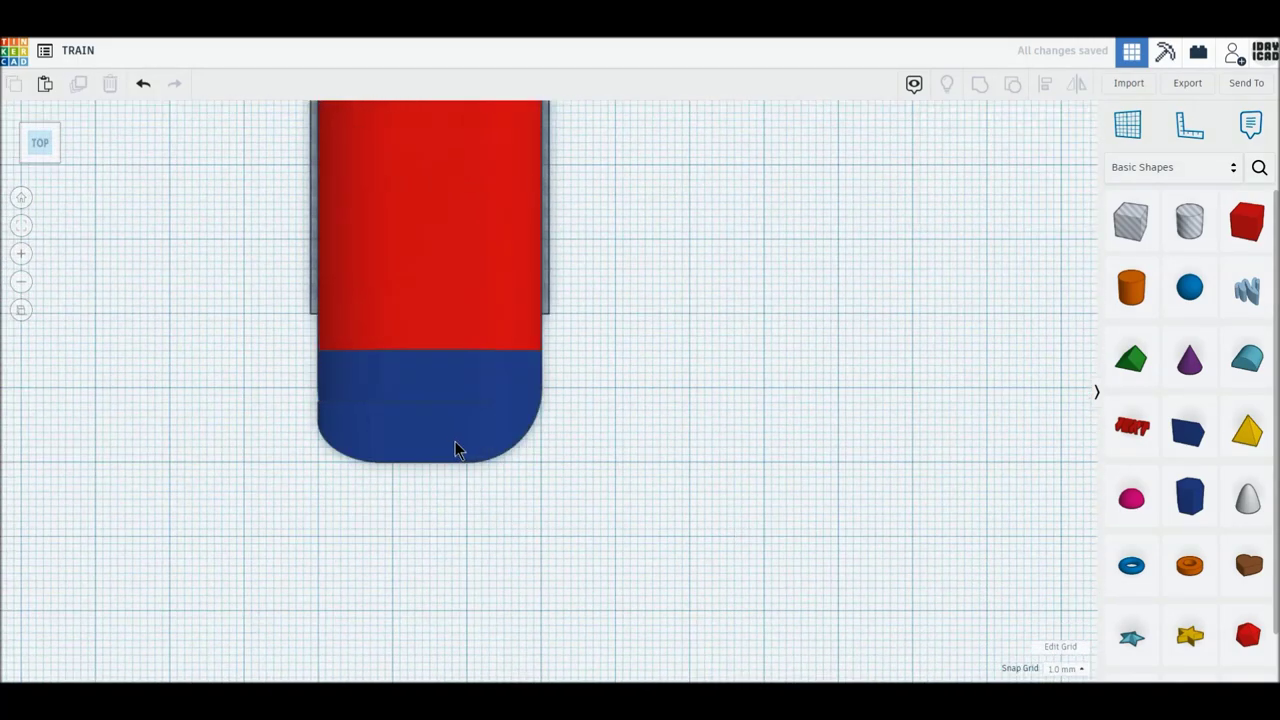
click(455, 449)
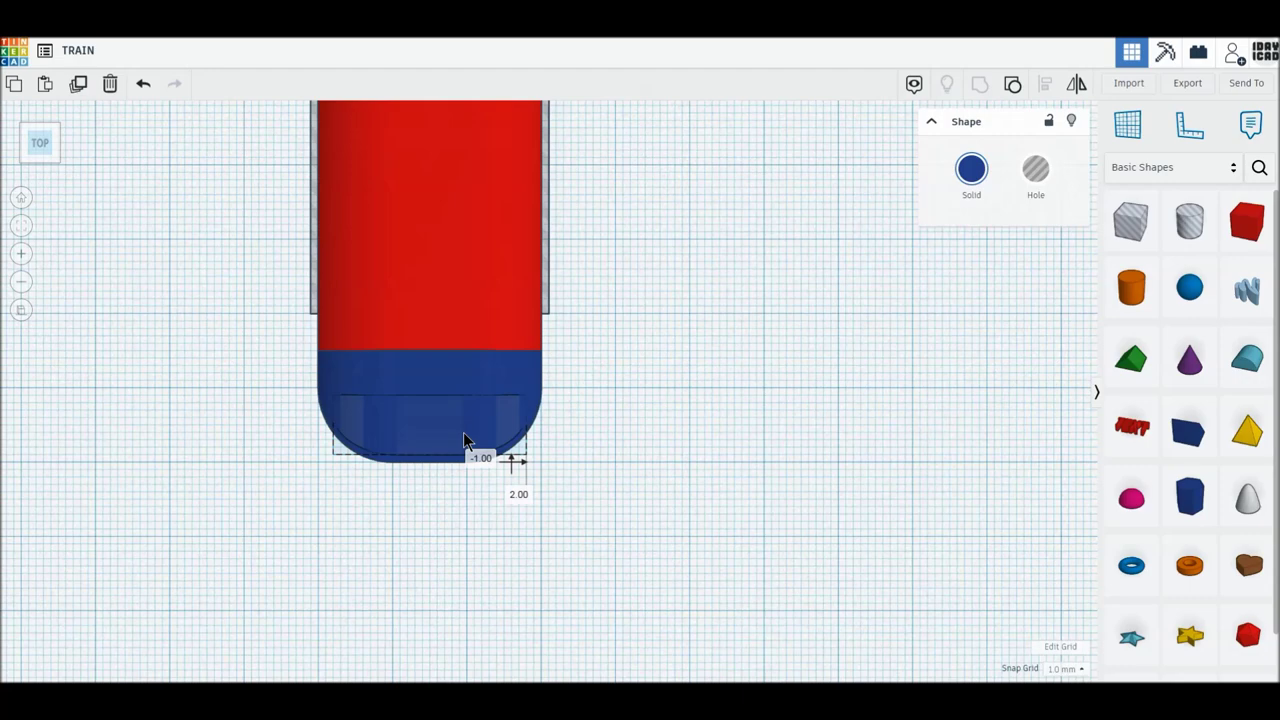
click(57, 143)
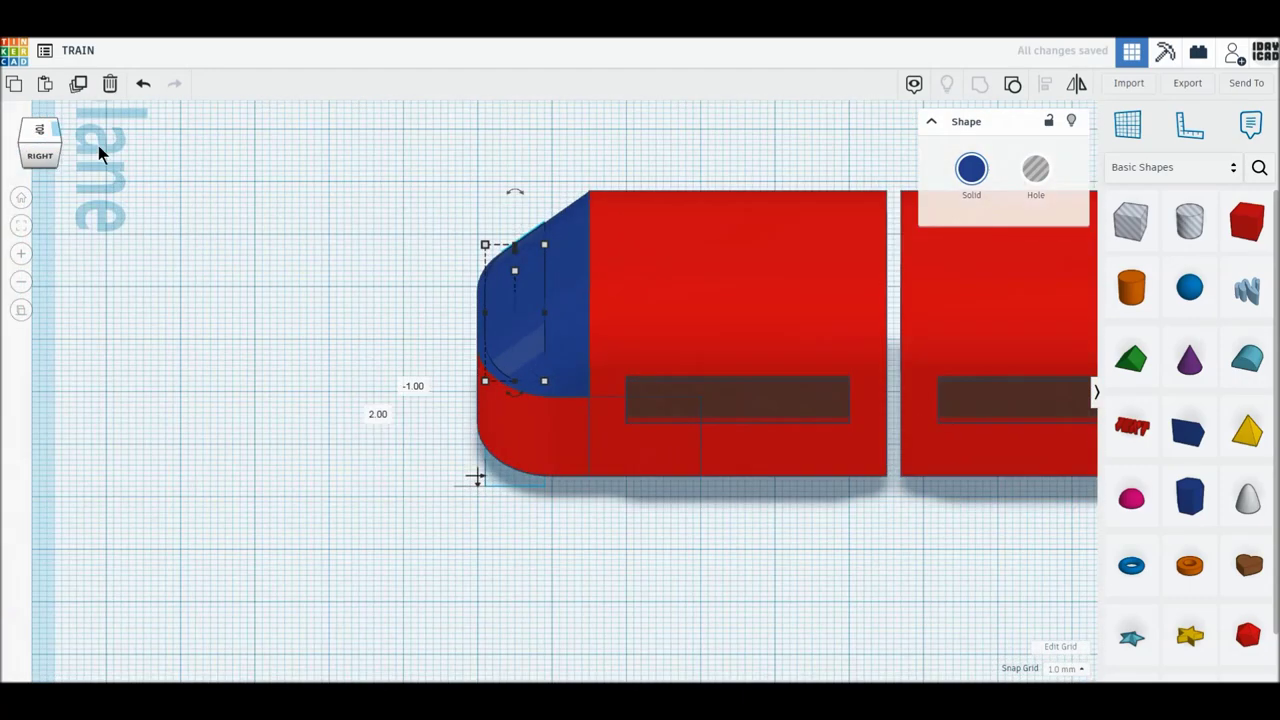
click(514, 252)
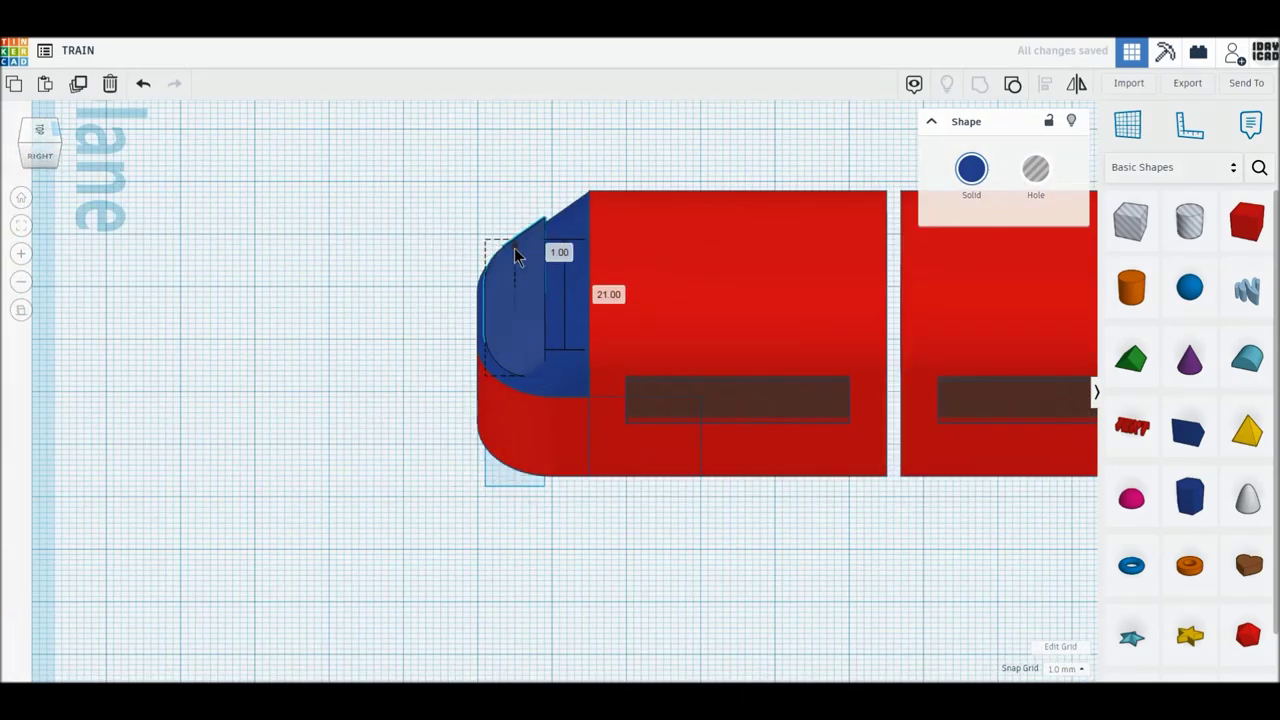
drag(514, 254, 514, 250)
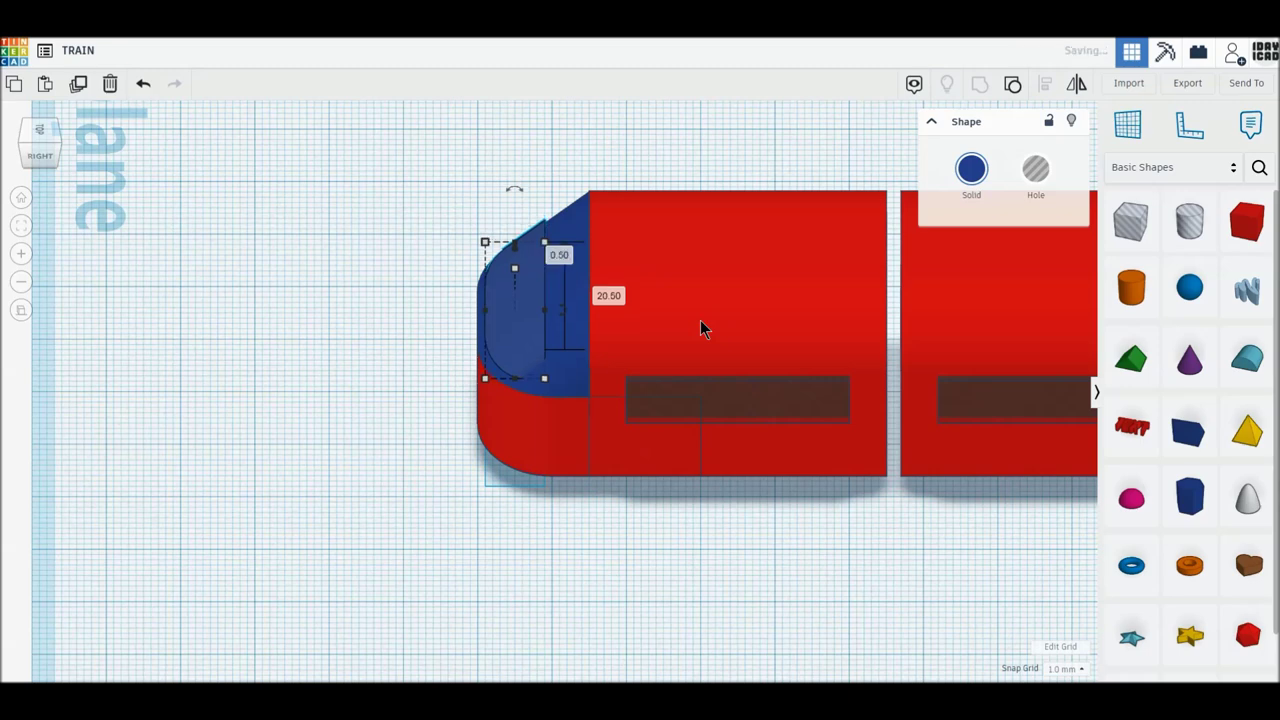
Colour the windscreen piece dark grey.
click(971, 168)
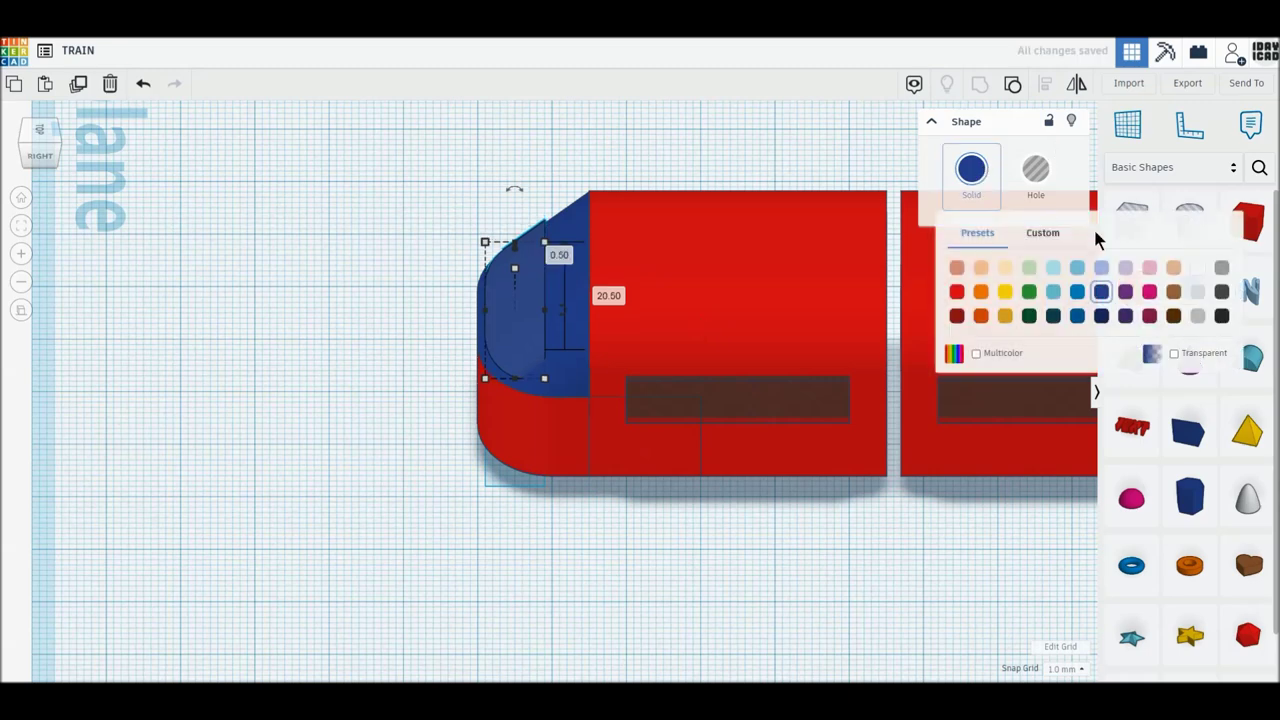
click(1221, 291)
click(608, 499)
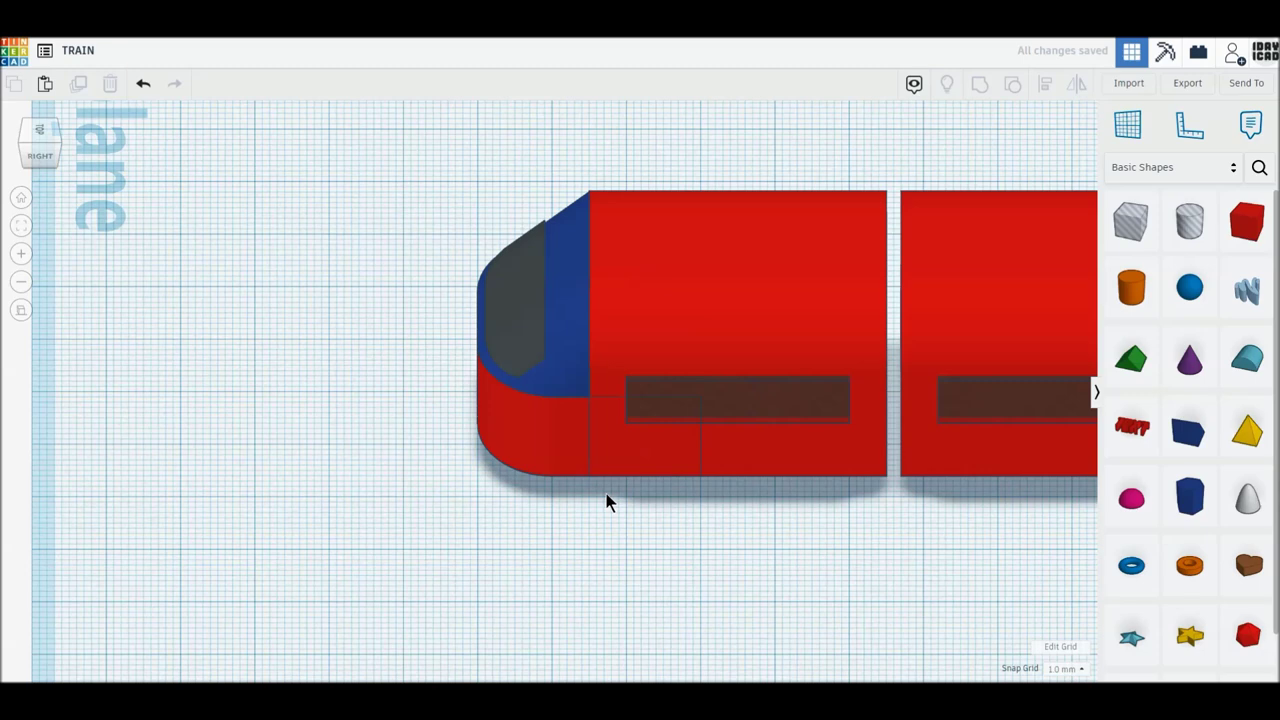
click(824, 428)
Colour the front carriage, second carriage and front body box light grey.
click(972, 176)
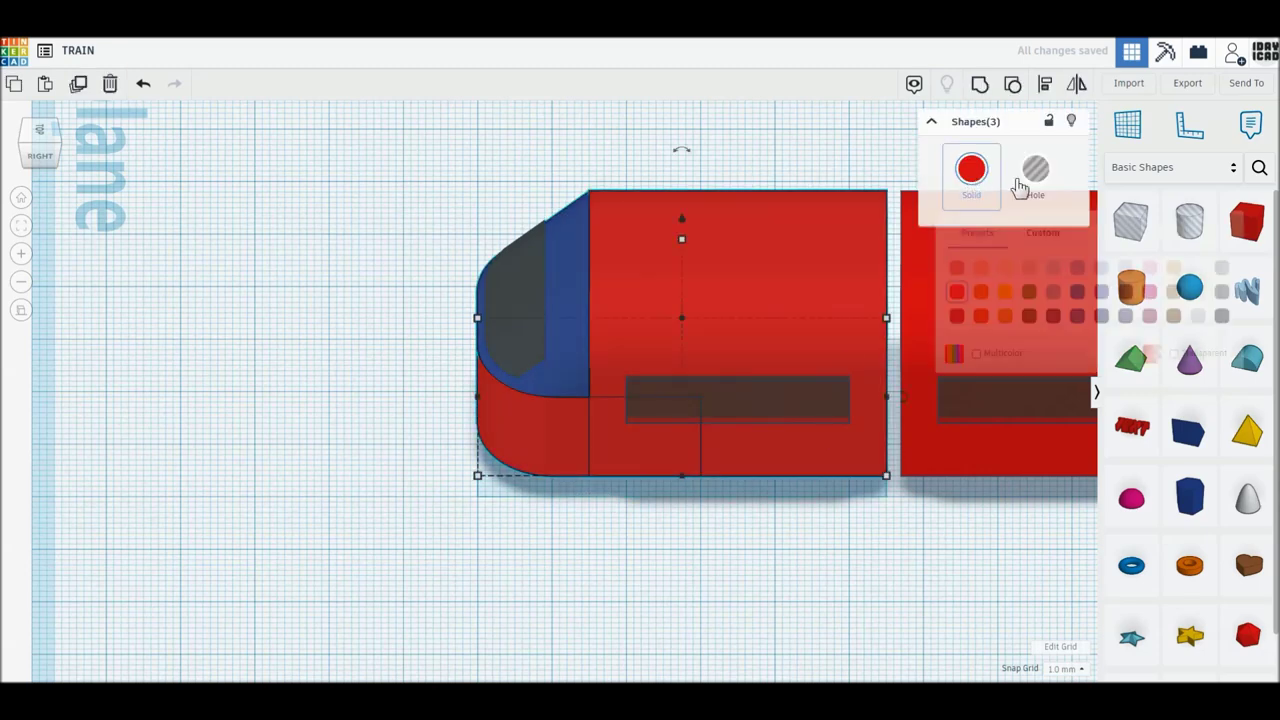
click(1198, 291)
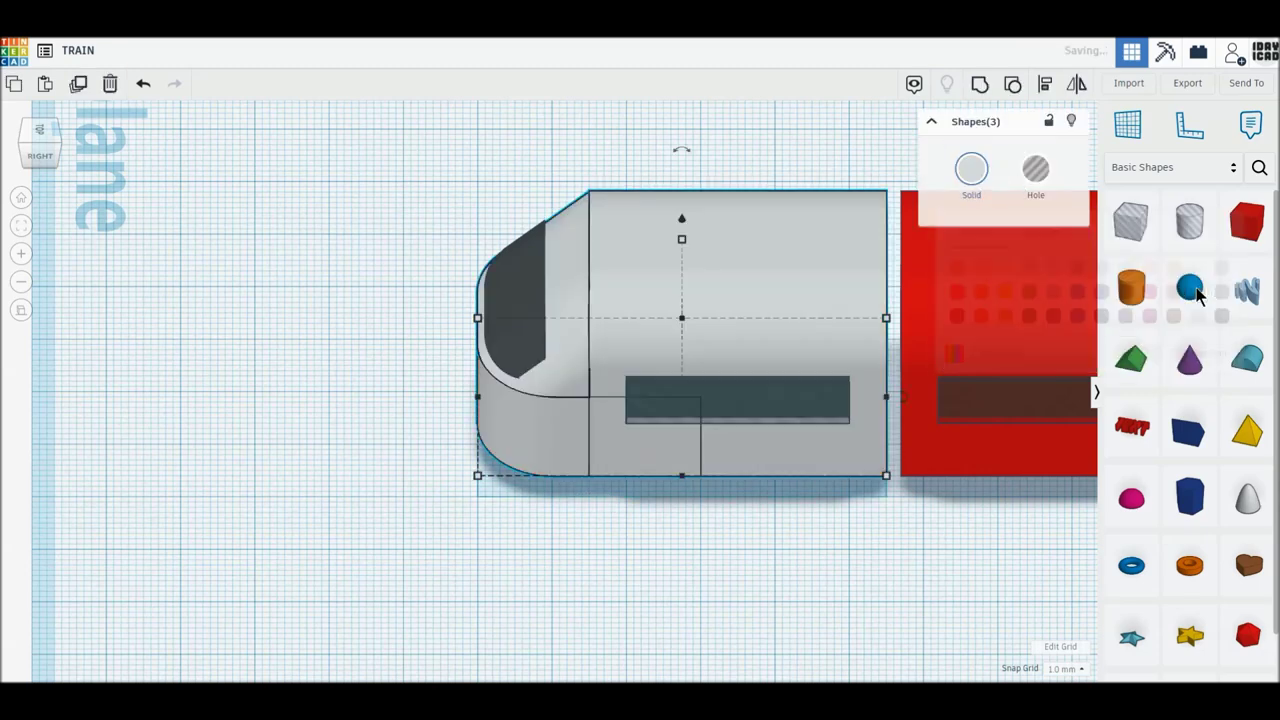
click(811, 608)
click(978, 220)
click(972, 170)
click(1198, 288)
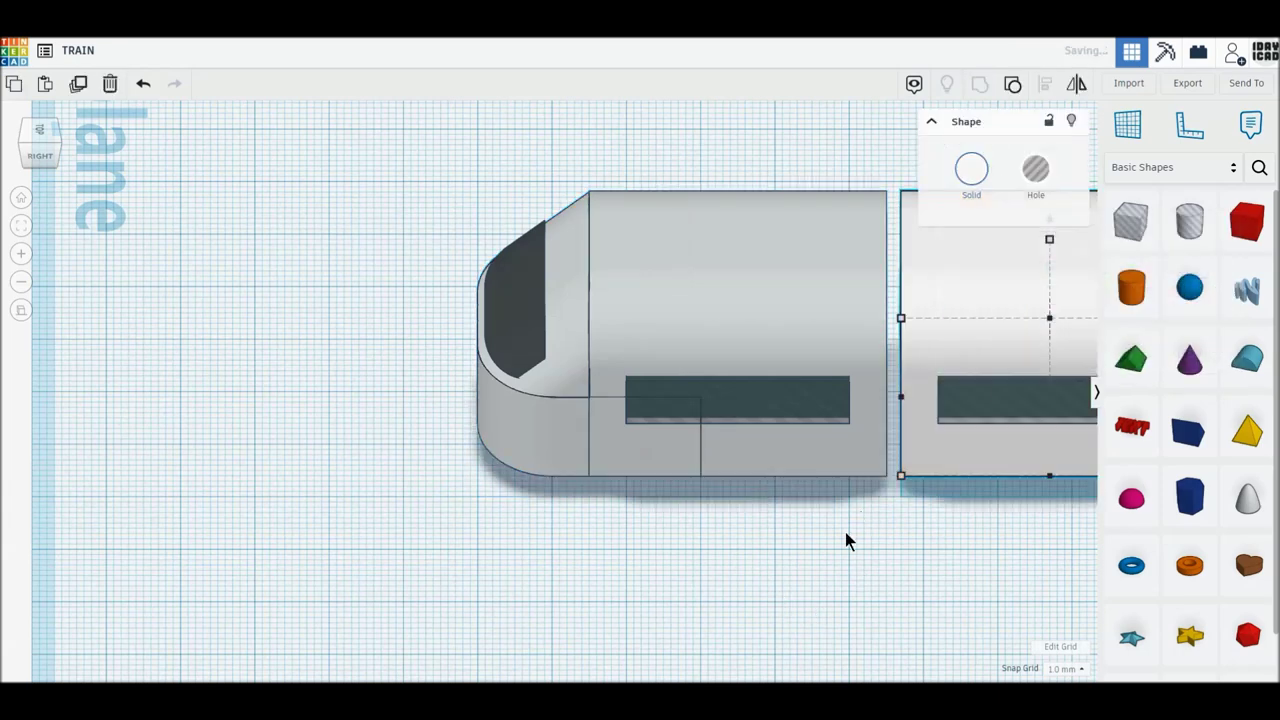
click(946, 340)
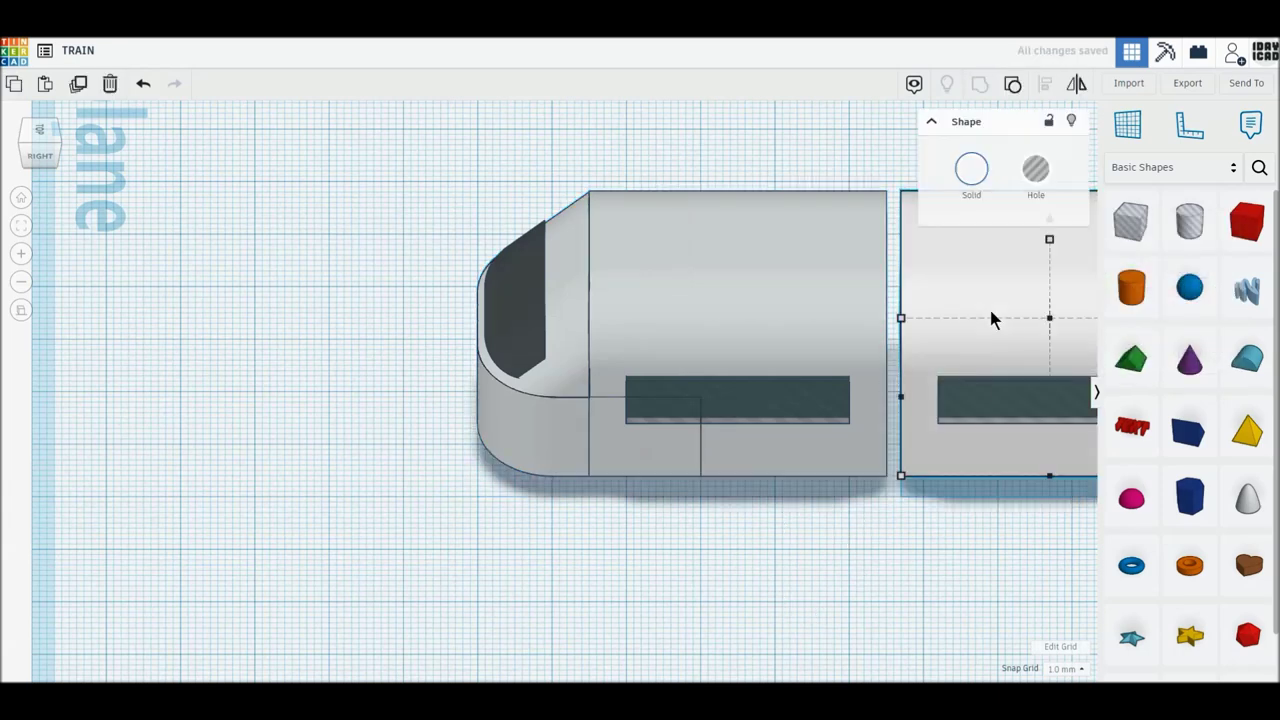
click(583, 455)
click(972, 170)
click(1198, 267)
Group each carriage with its hole so both windows are cut out.
click(785, 511)
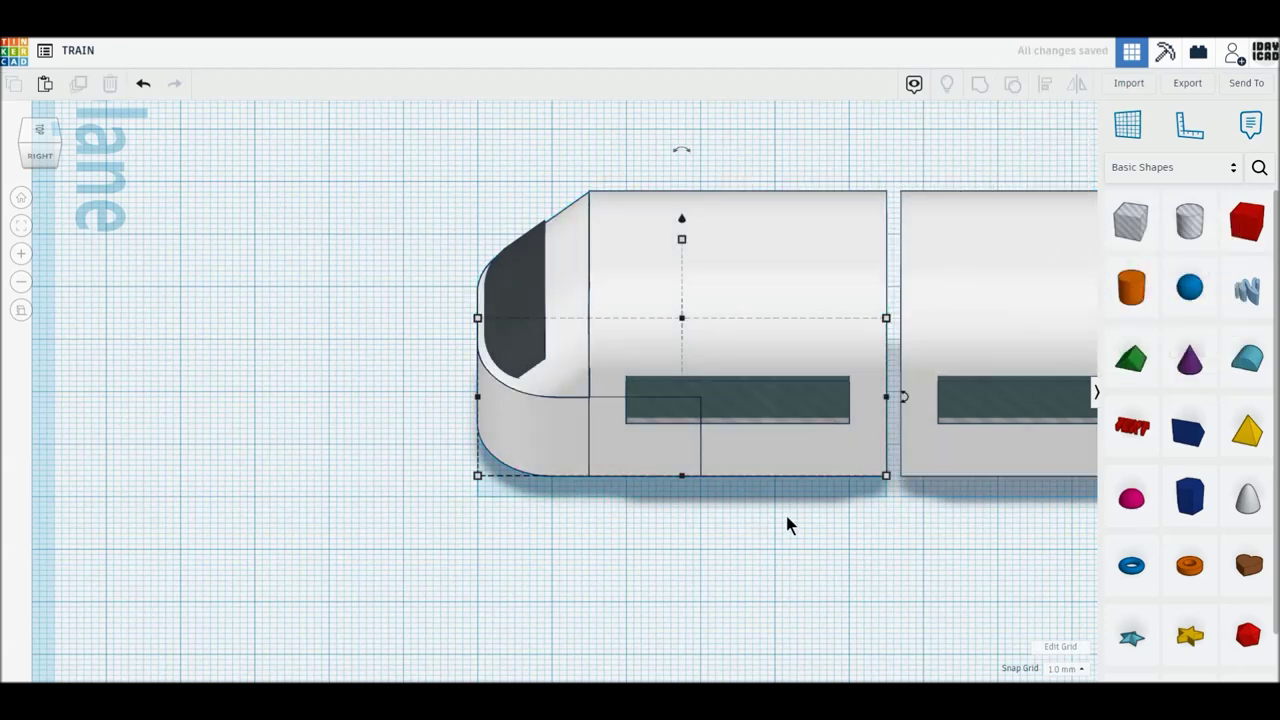
middle_drag(785, 511, 637, 572)
drag(578, 508, 314, 209)
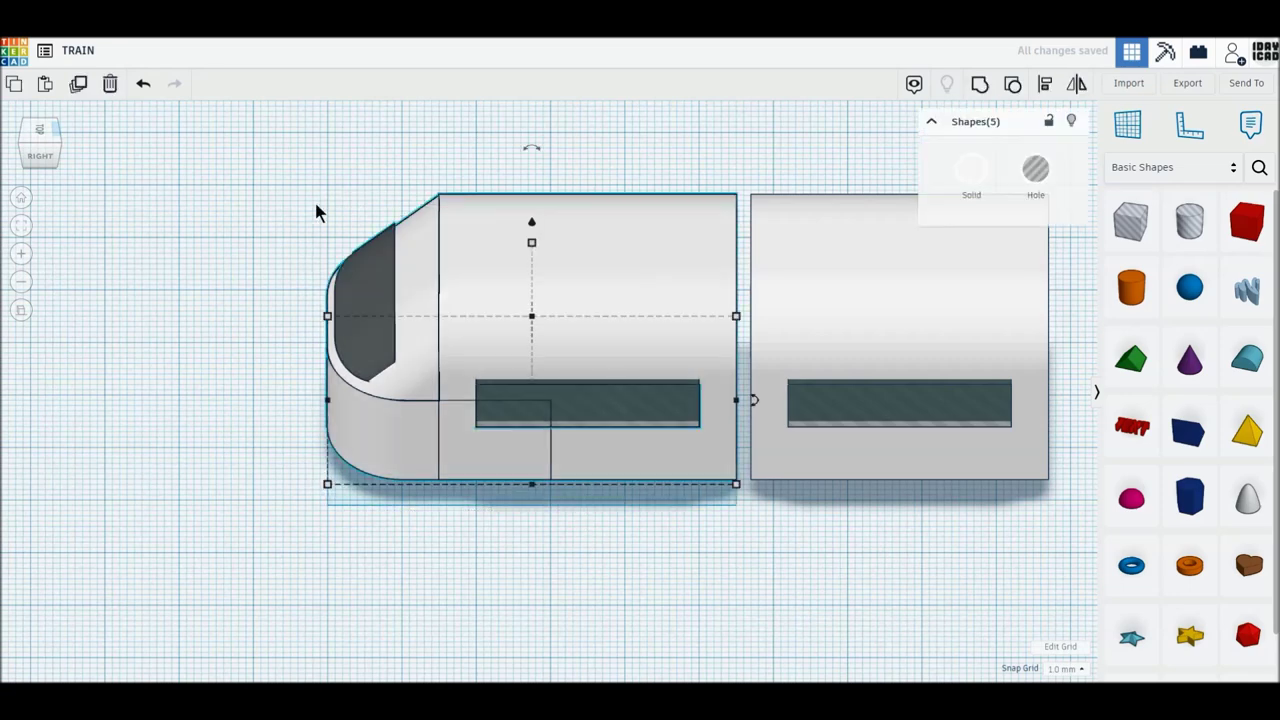
click(982, 86)
click(852, 336)
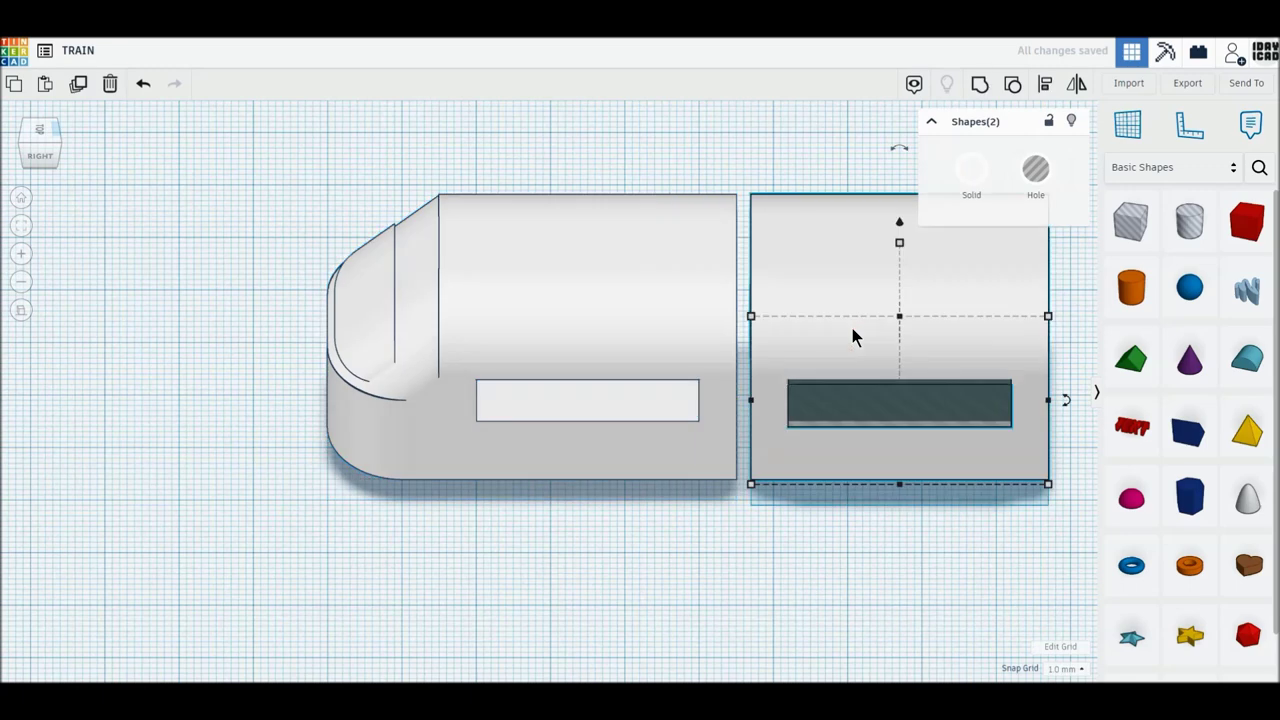
click(976, 88)
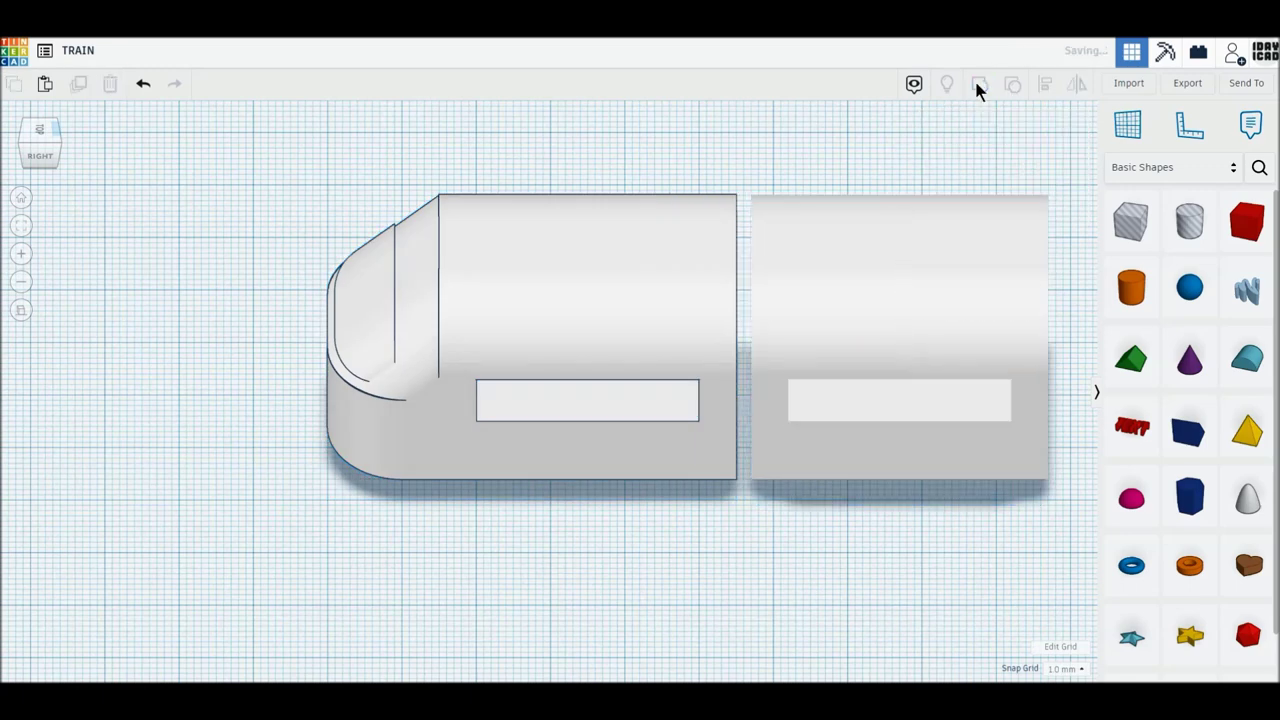
Set the front carriage to Multicolor and make its windscreen dark grey.
click(600, 271)
click(967, 174)
click(978, 355)
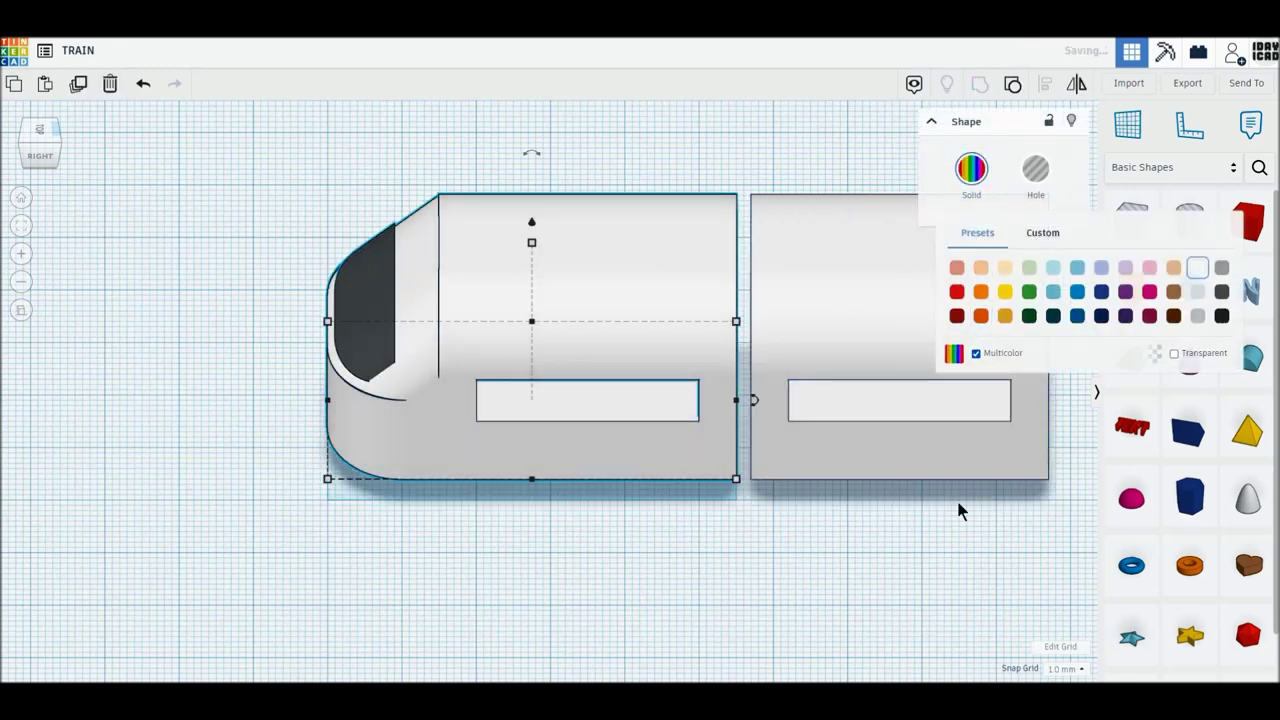
click(960, 512)
click(1247, 222)
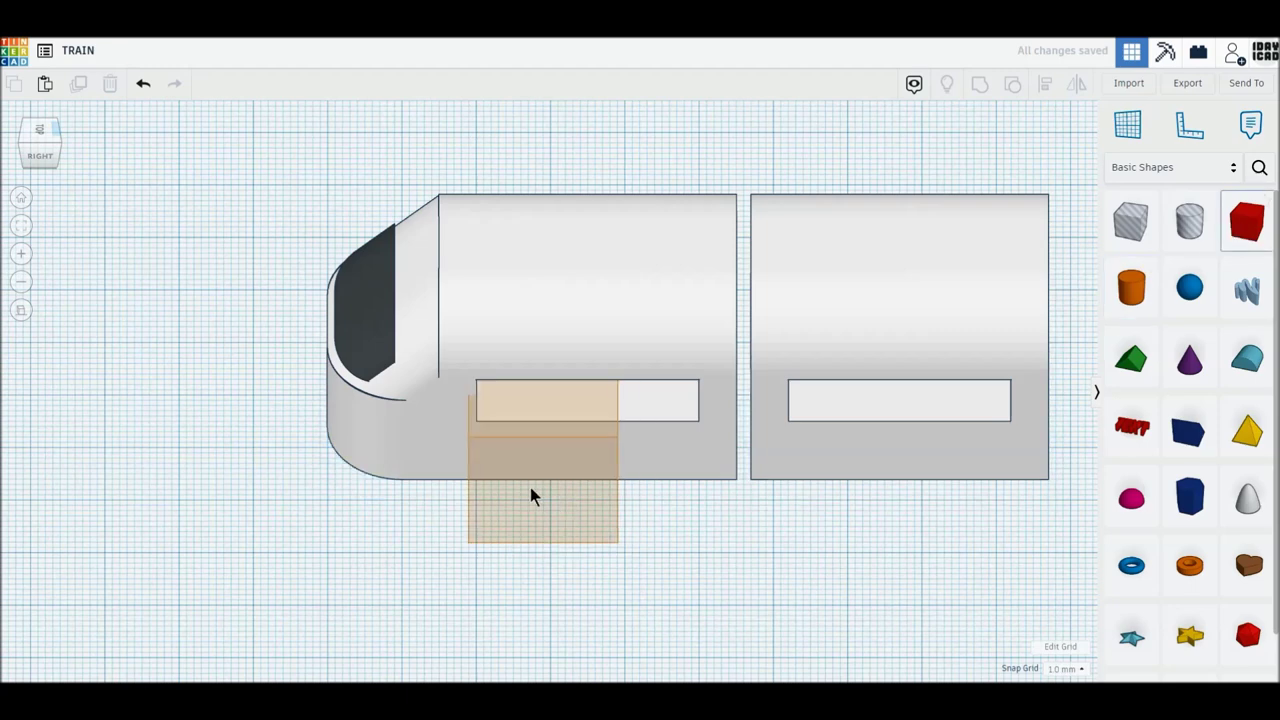
Add a dark grey box sized and raised to fill the first carriage's window.
click(549, 495)
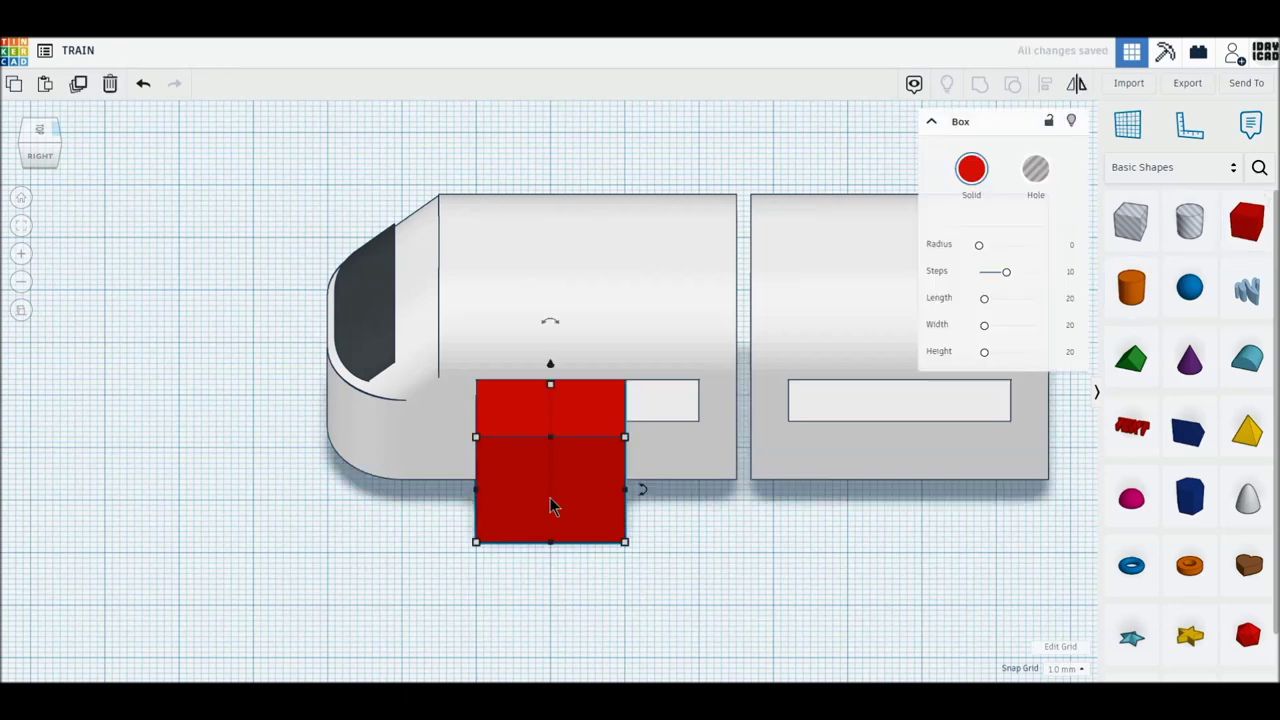
drag(551, 543, 551, 518)
drag(551, 512, 552, 502)
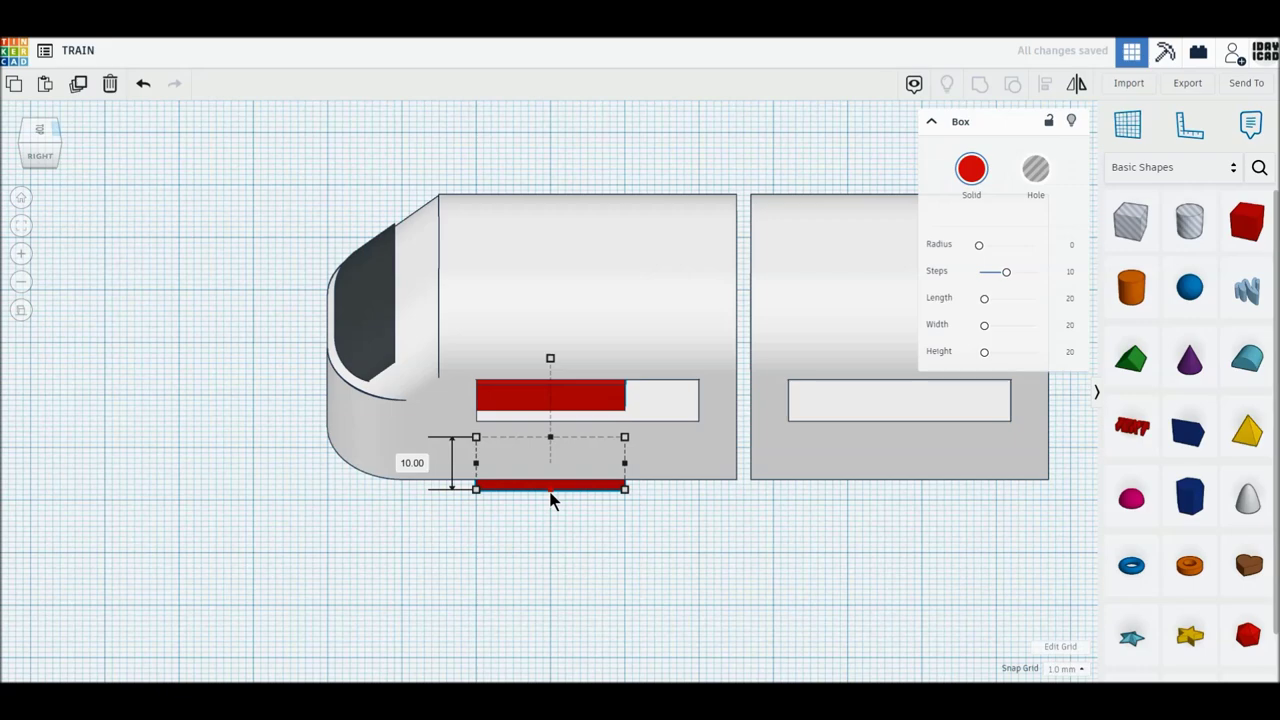
click(40, 130)
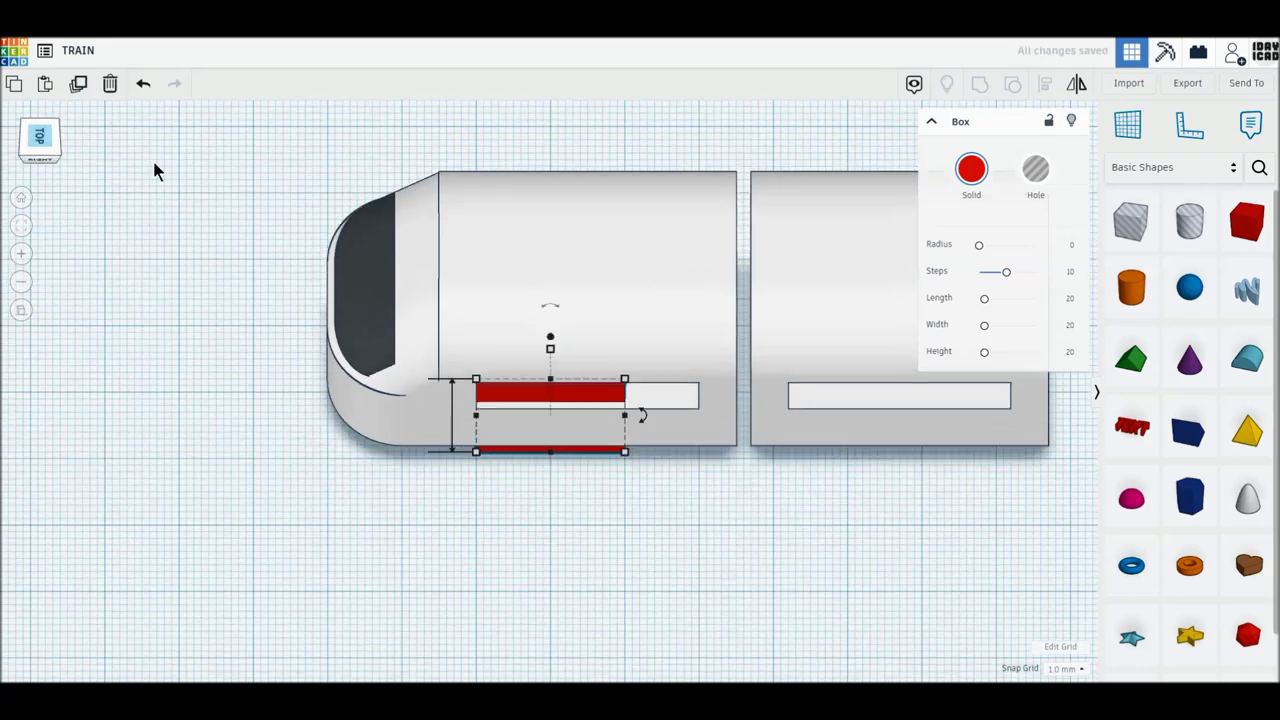
drag(622, 300, 699, 174)
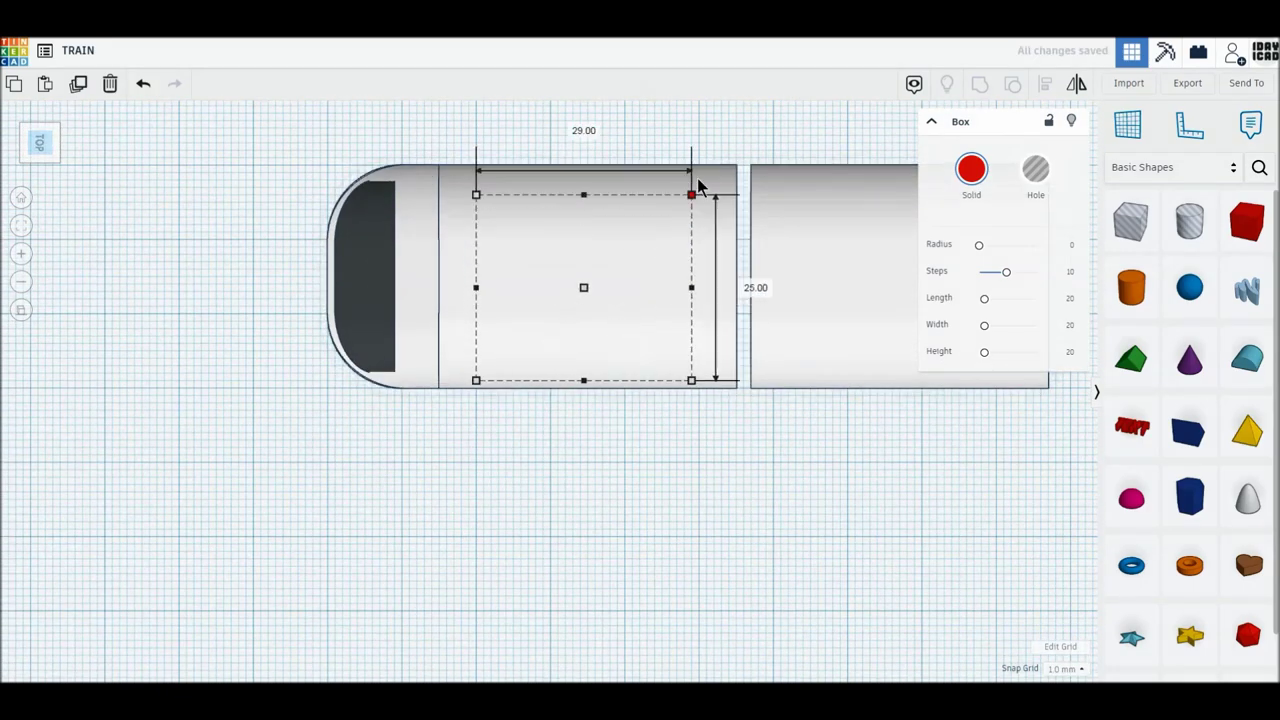
click(40, 175)
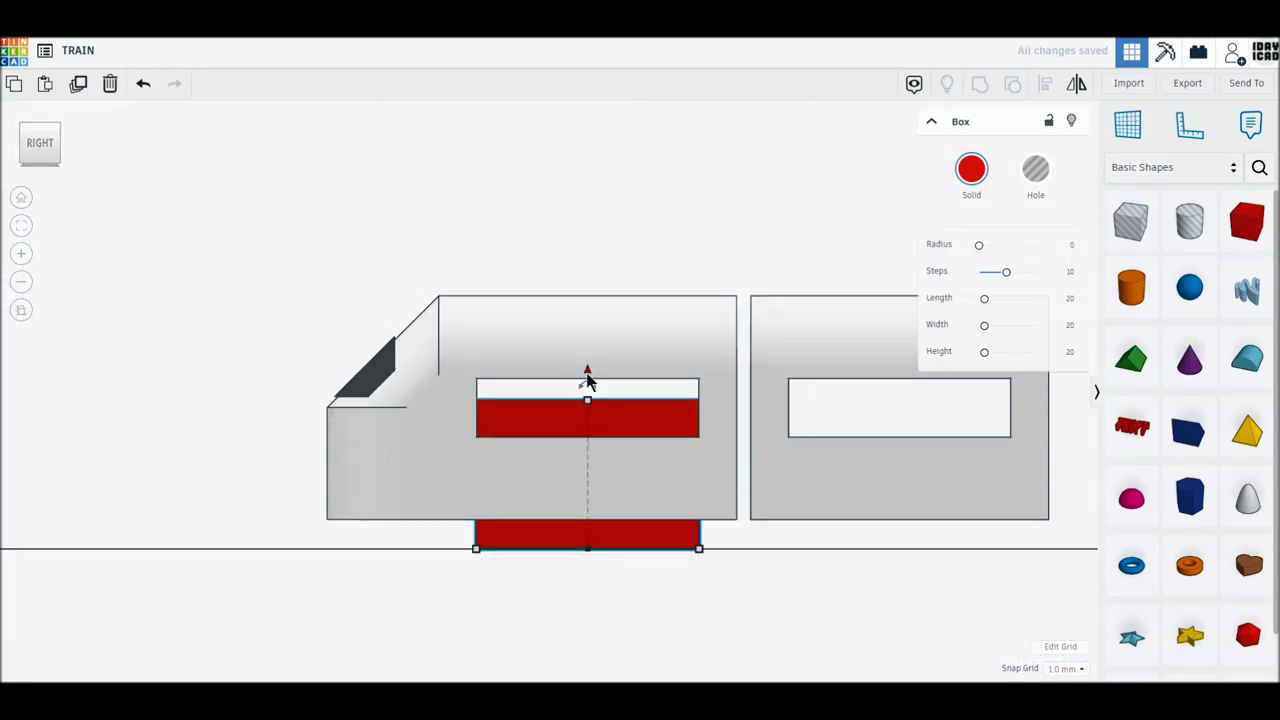
drag(587, 374, 594, 284)
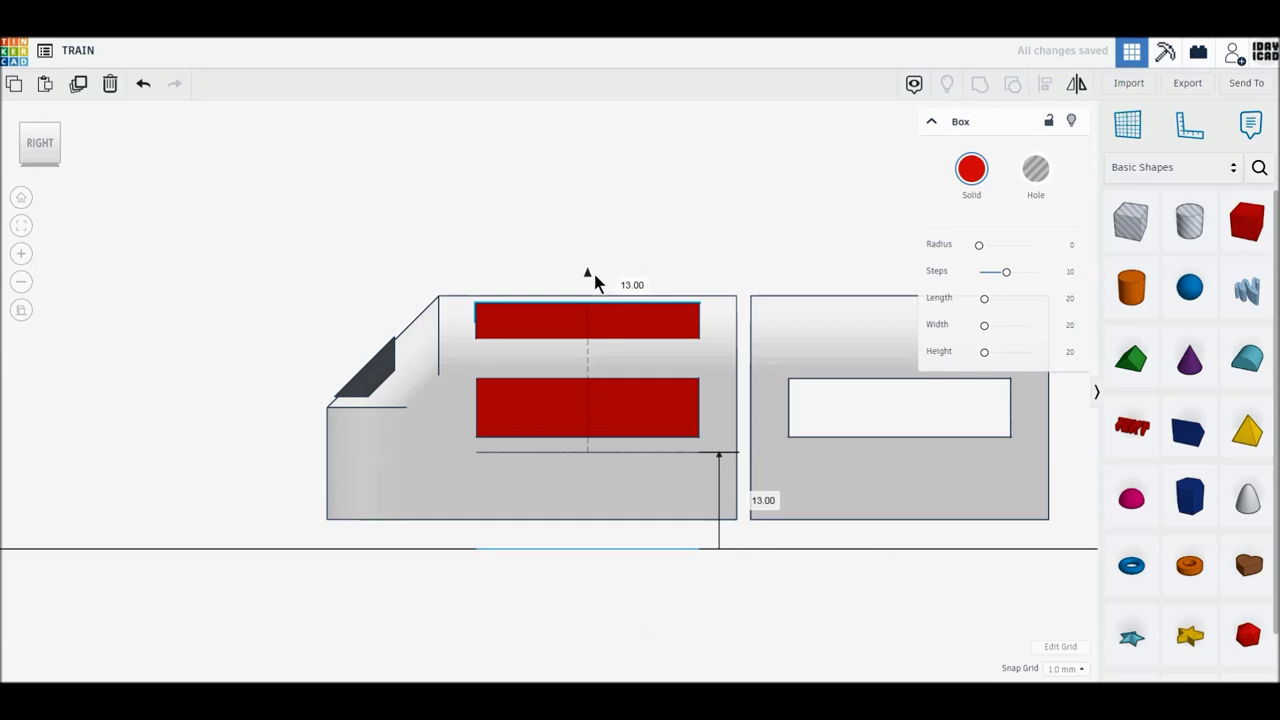
drag(590, 290, 587, 378)
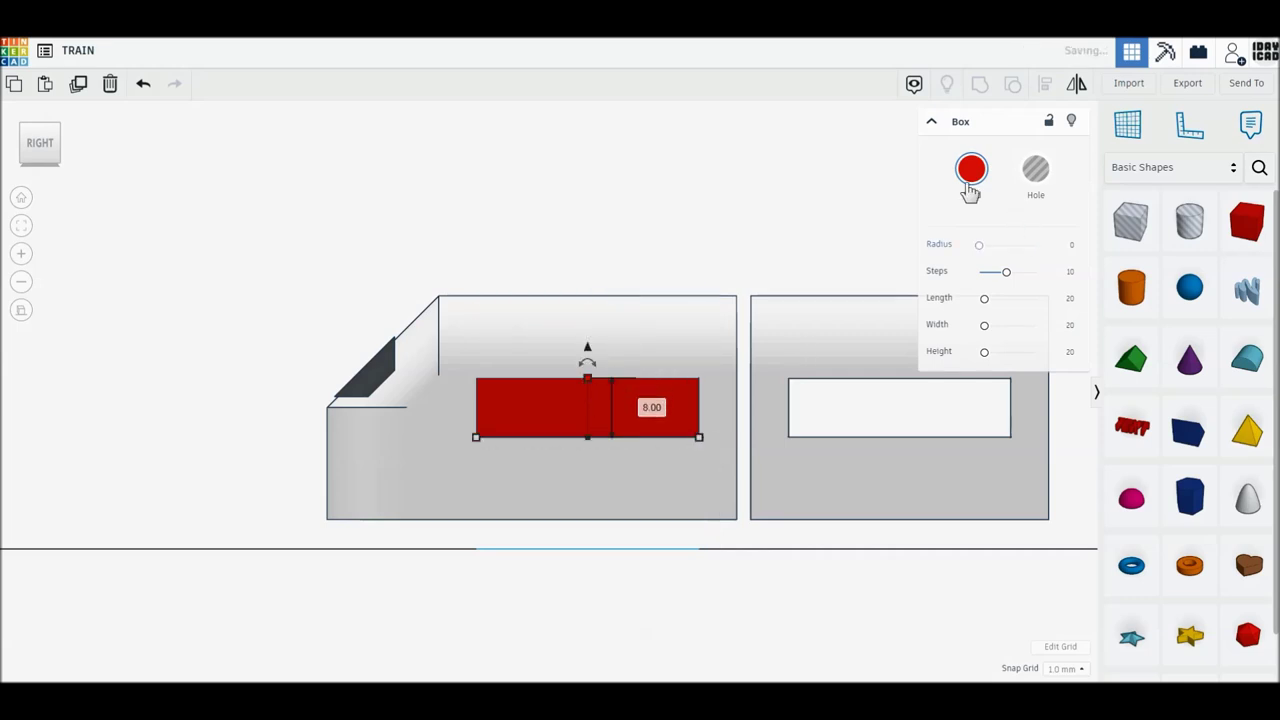
click(969, 178)
click(1222, 290)
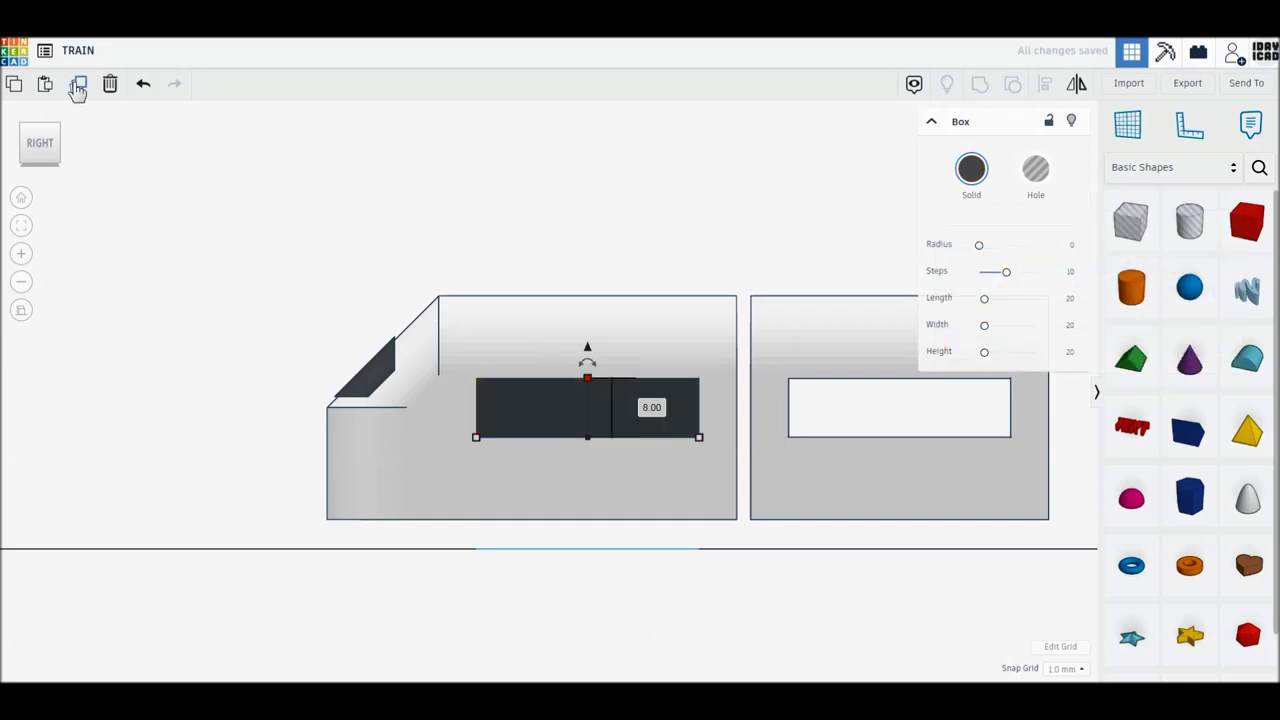
Duplicate the dark panel into the second carriage's window.
click(78, 86)
mouse_move(508, 423)
mouse_down()
mouse_move(838, 448)
mouse_move(819, 451)
mouse_up()
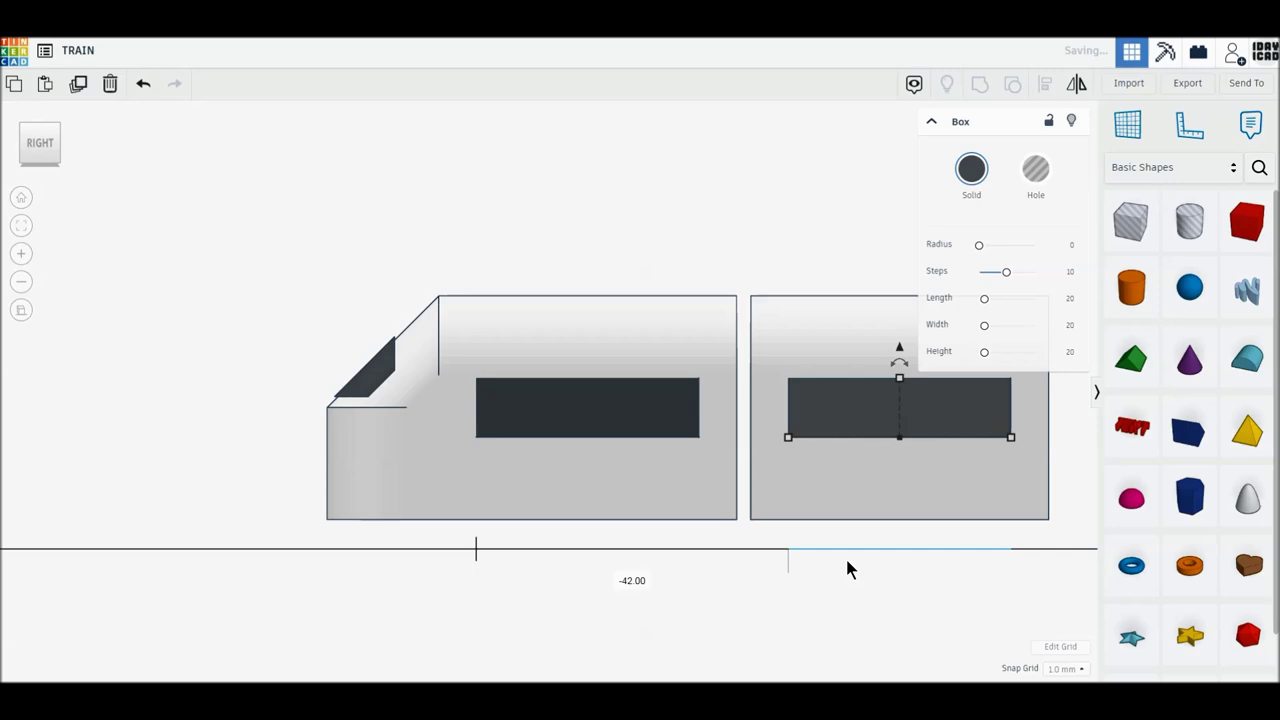
click(845, 555)
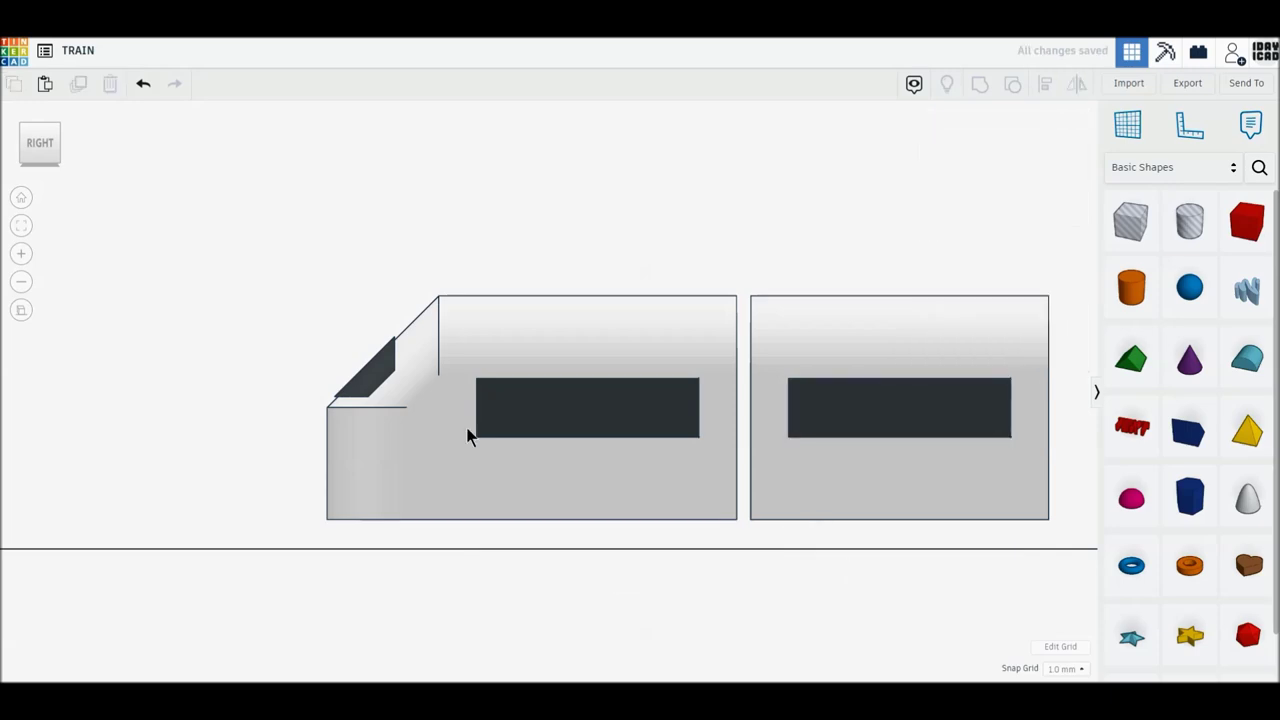
click(40, 125)
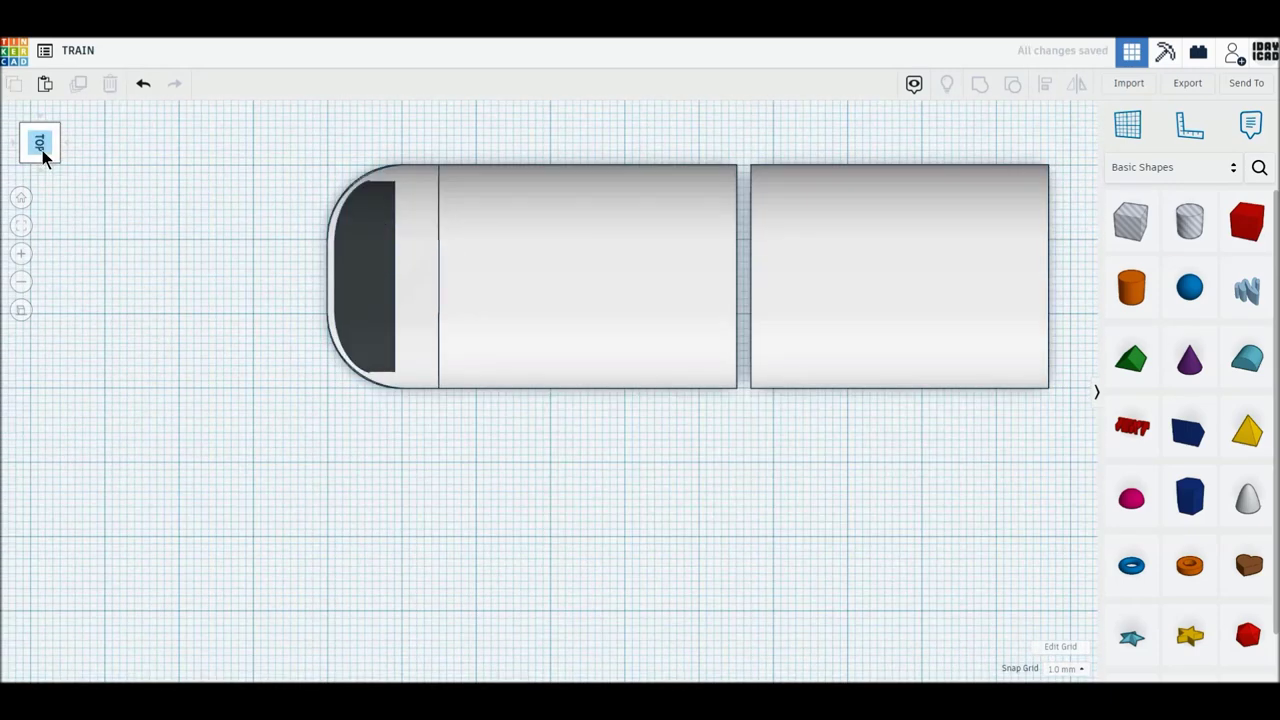
Make a dark grey wheel: a short, smooth, rounded cylinder turned upright at elevation 0.
drag(1131, 287, 759, 579)
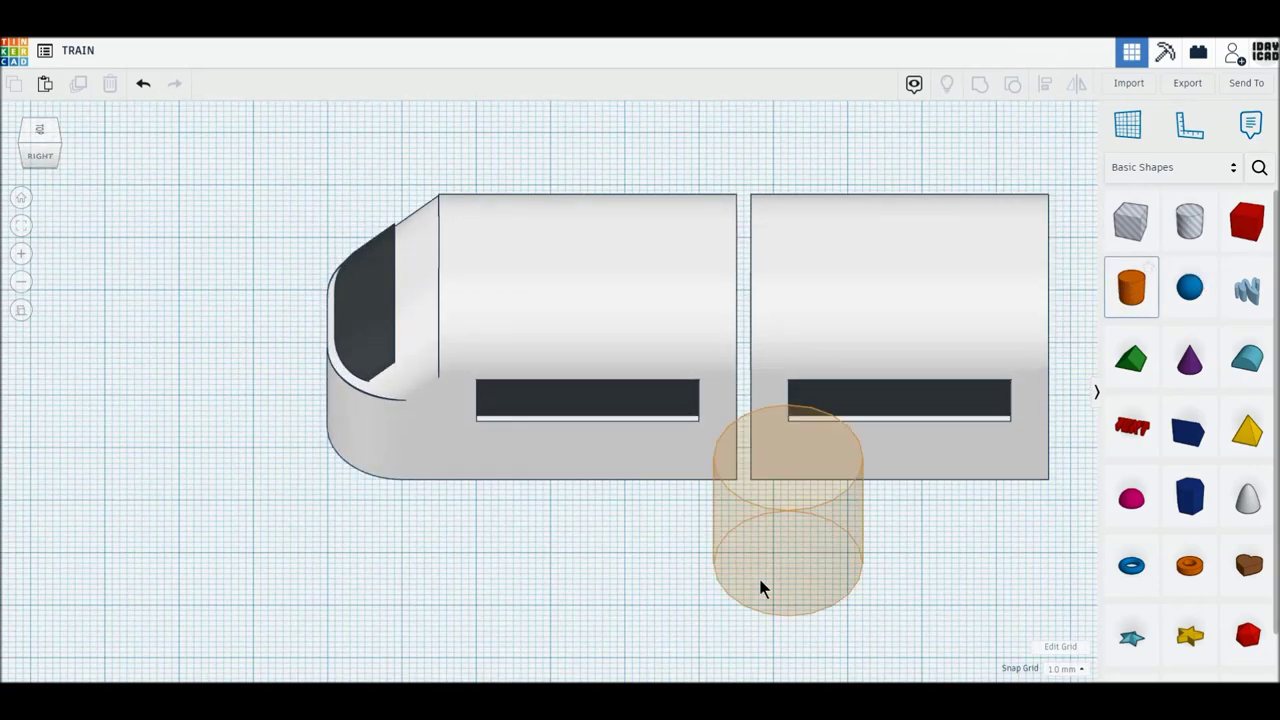
click(55, 160)
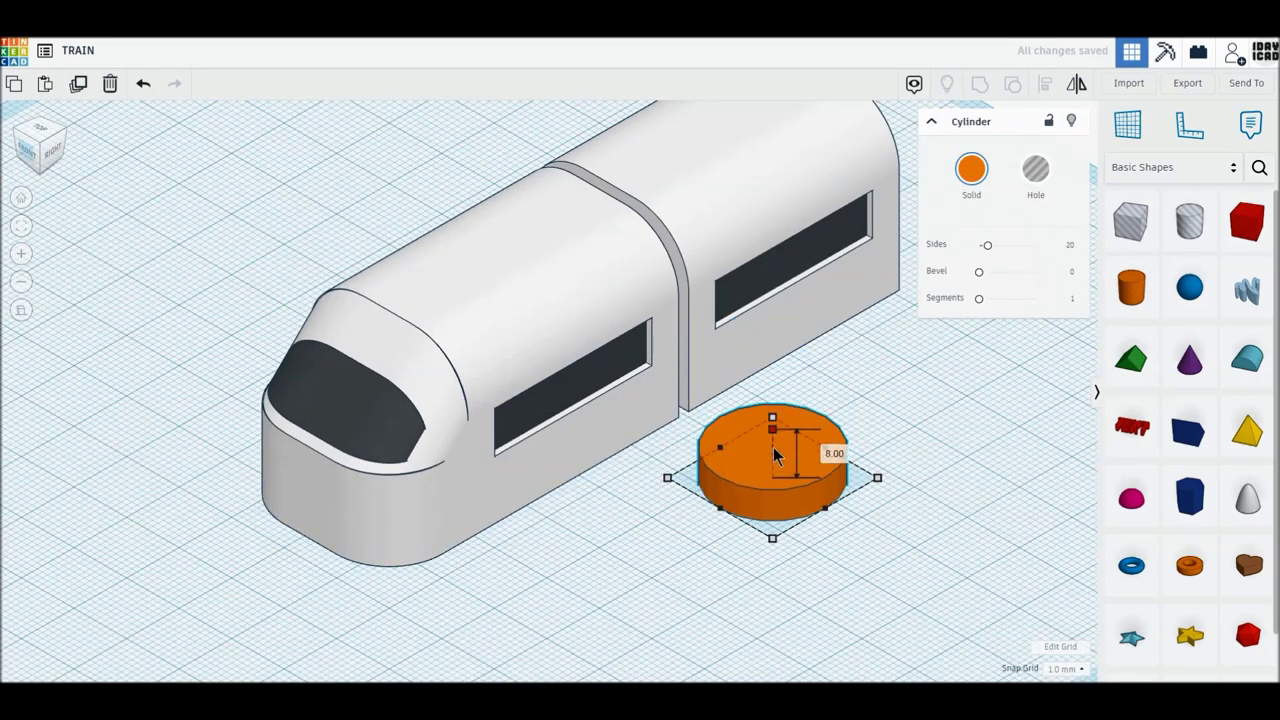
drag(775, 390, 768, 483)
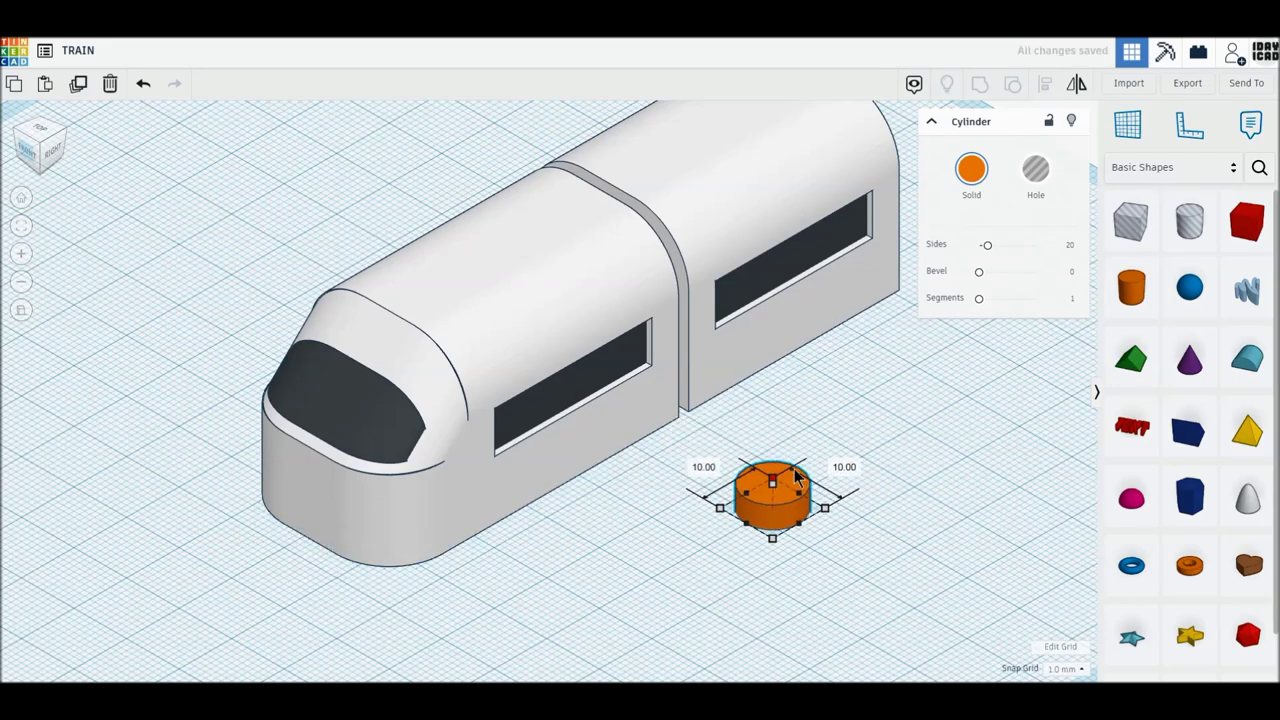
drag(987, 244, 1086, 243)
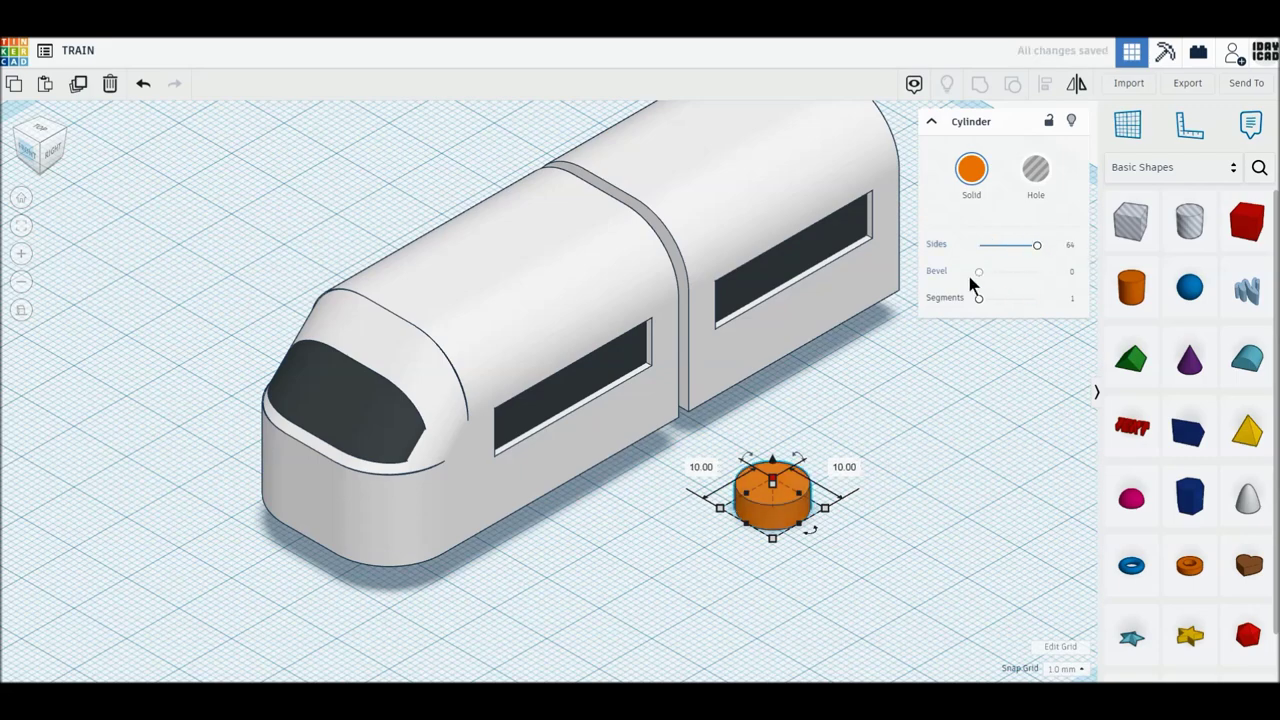
drag(979, 271, 1037, 271)
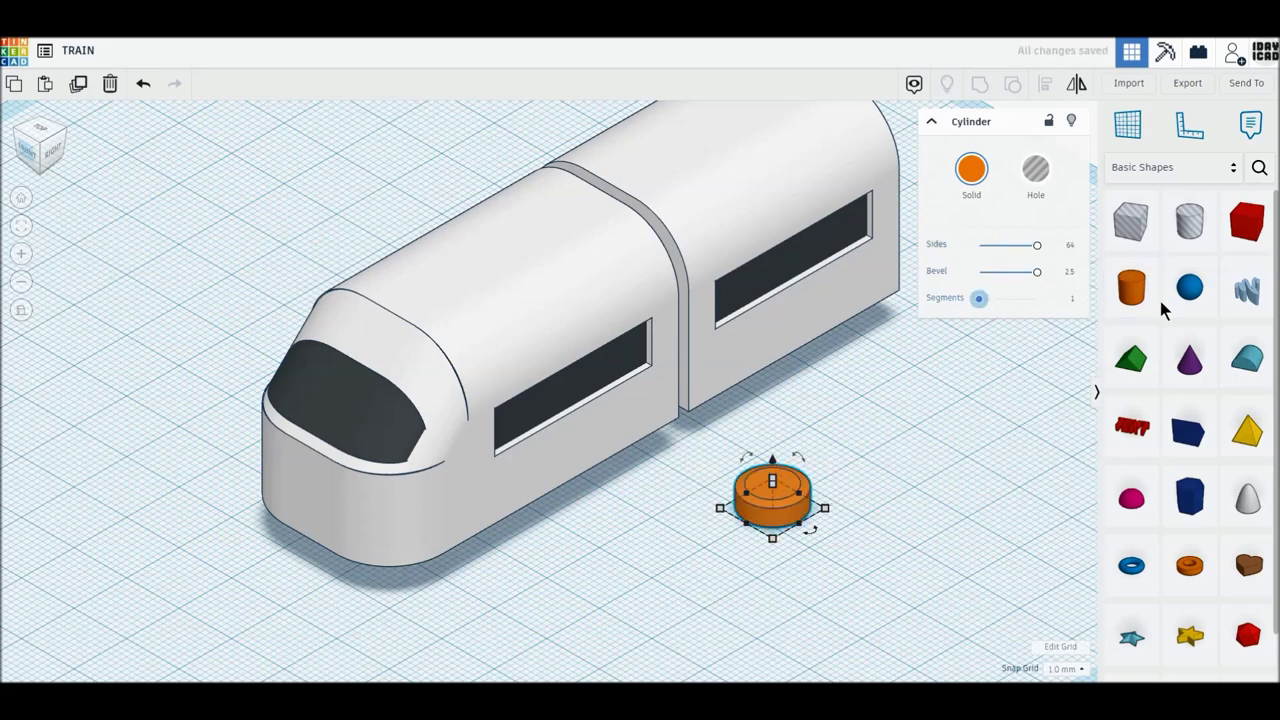
click(971, 170)
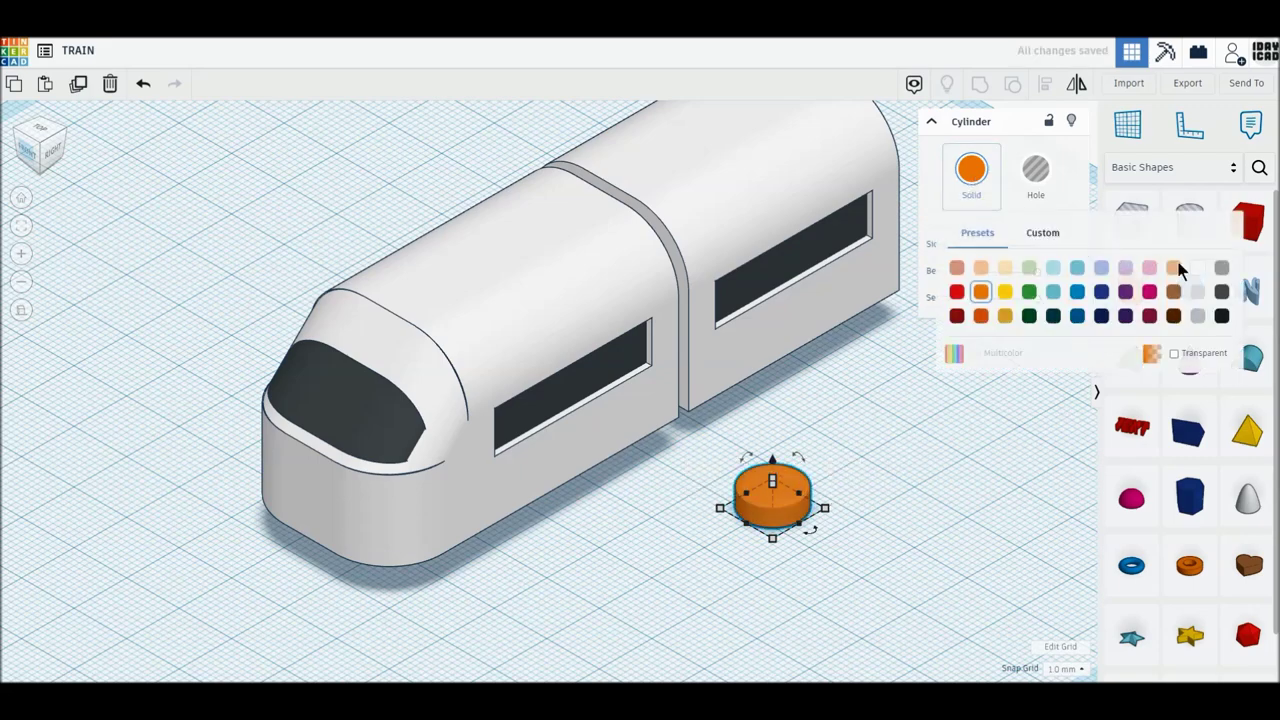
click(1220, 292)
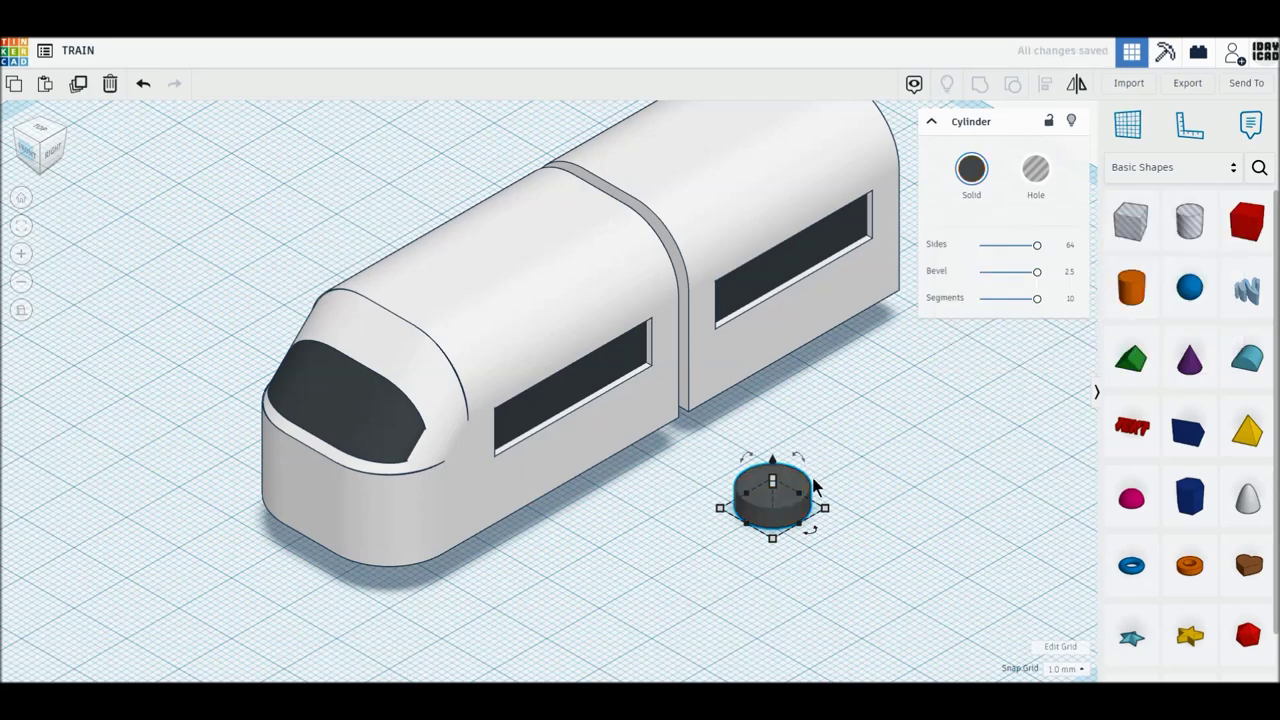
drag(806, 457, 818, 497)
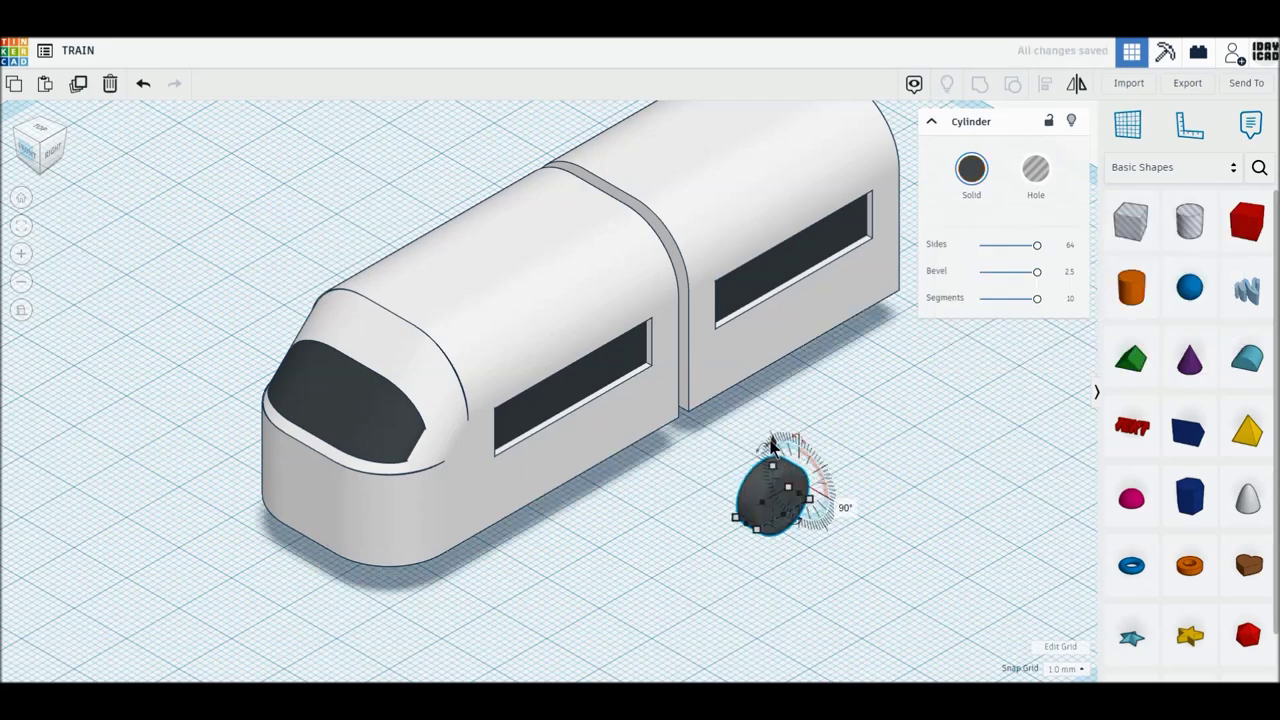
drag(876, 549, 888, 530)
click(885, 511)
text(0)
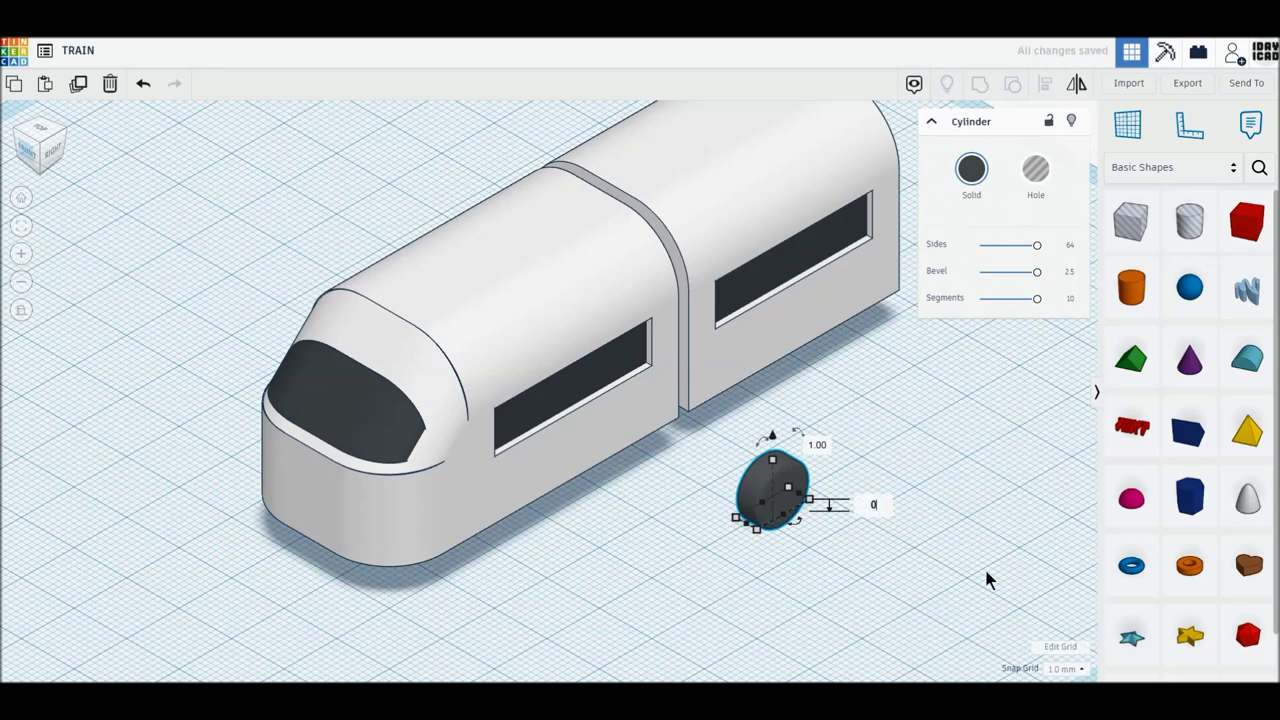
key(Return)
Position the wheel under the first carriage, in line with the train's side.
click(55, 156)
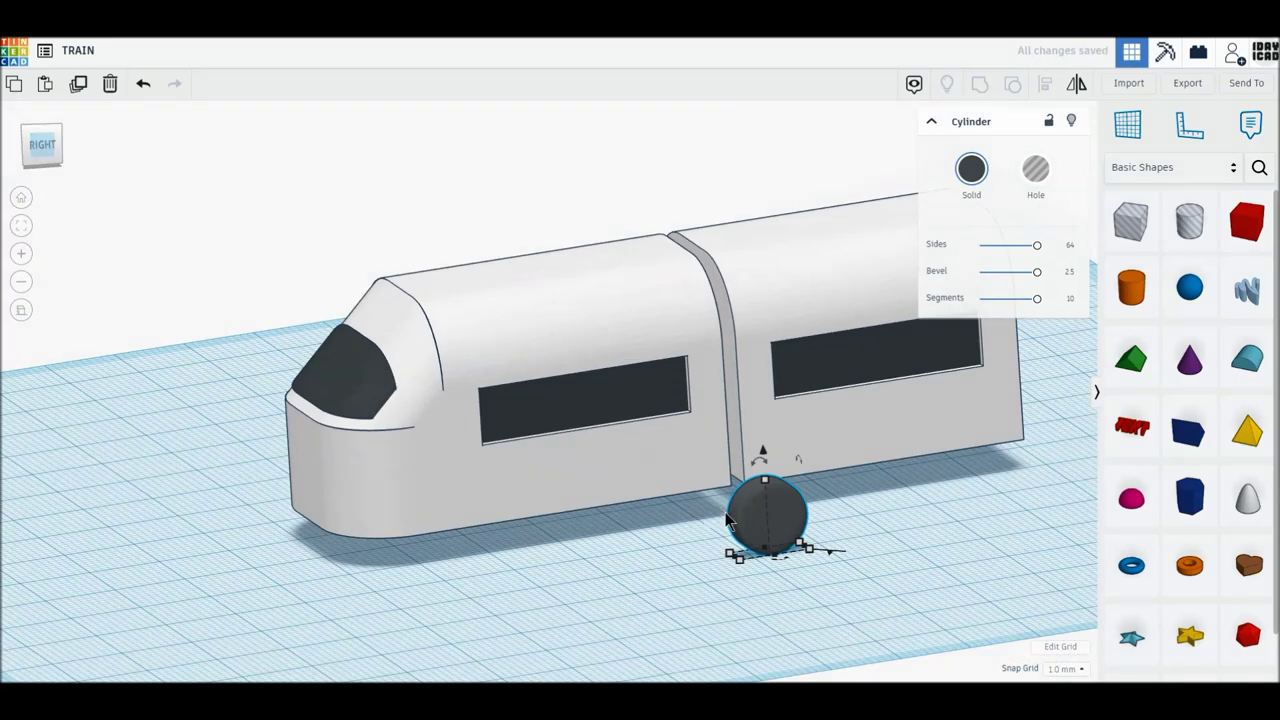
drag(727, 521, 722, 524)
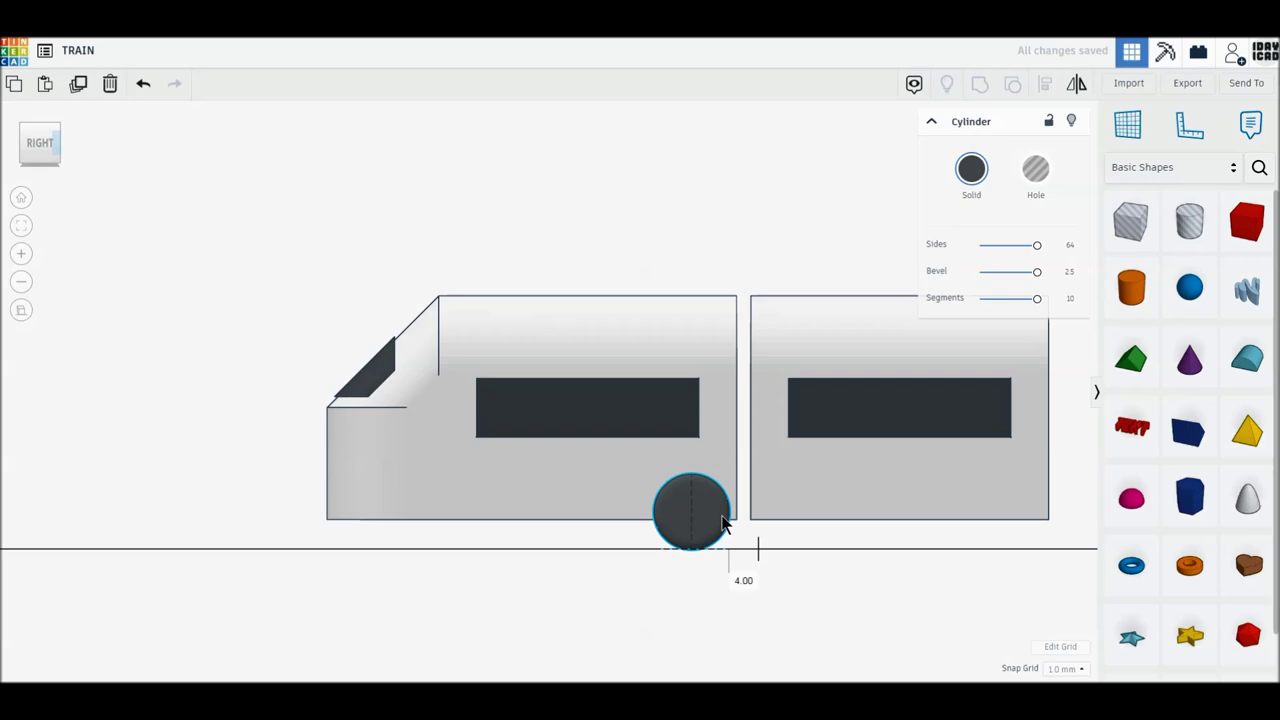
click(41, 119)
drag(716, 548, 712, 378)
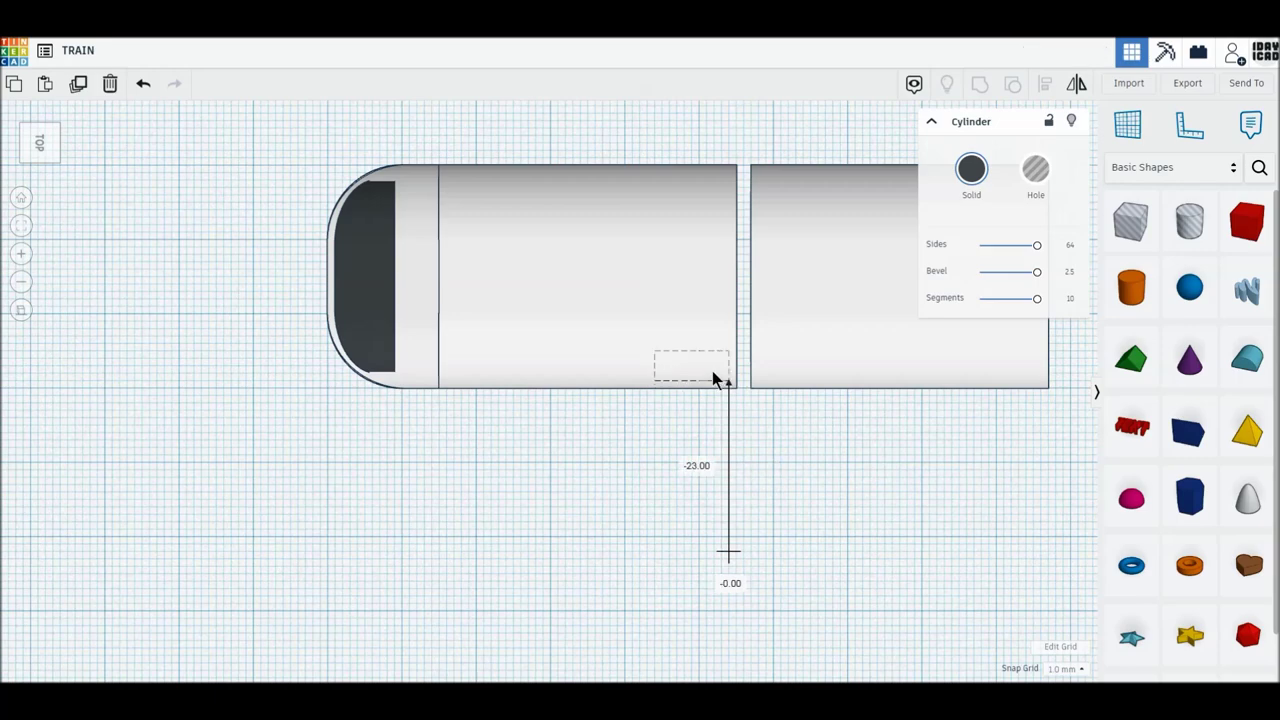
click(39, 171)
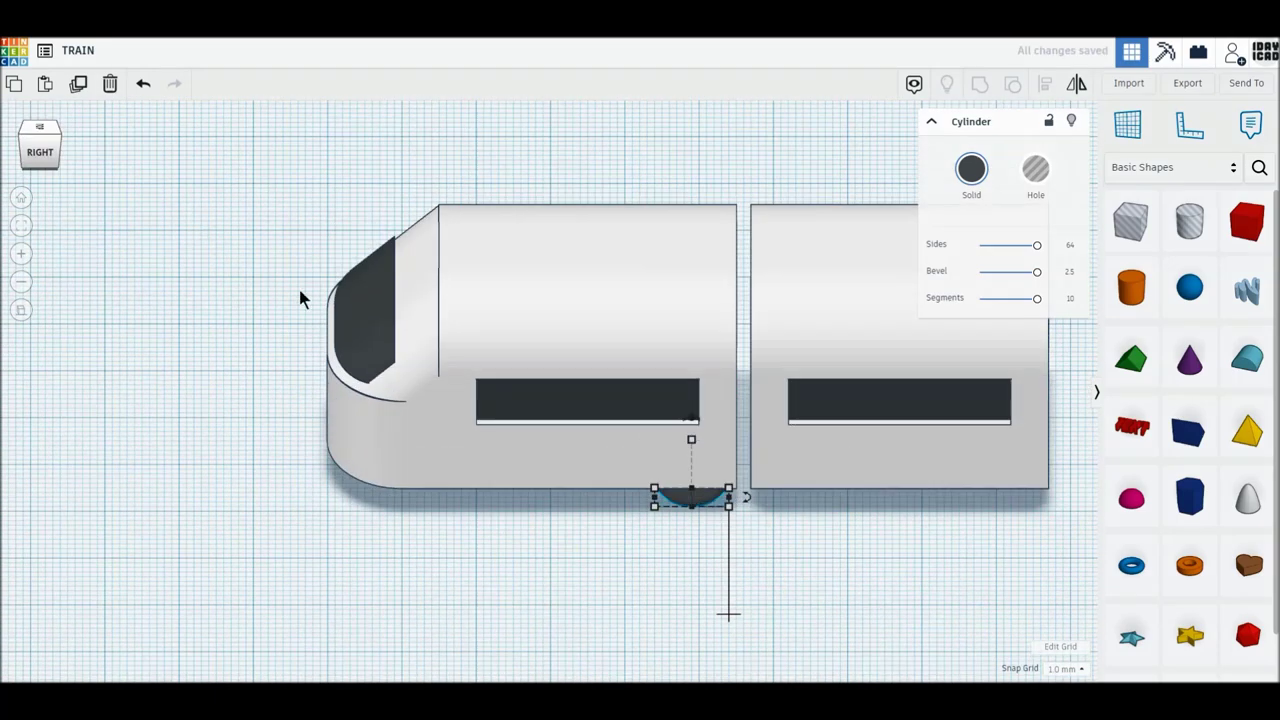
Duplicate the wheel into an evenly spaced row of four under the first carriage.
click(78, 84)
drag(690, 535, 600, 546)
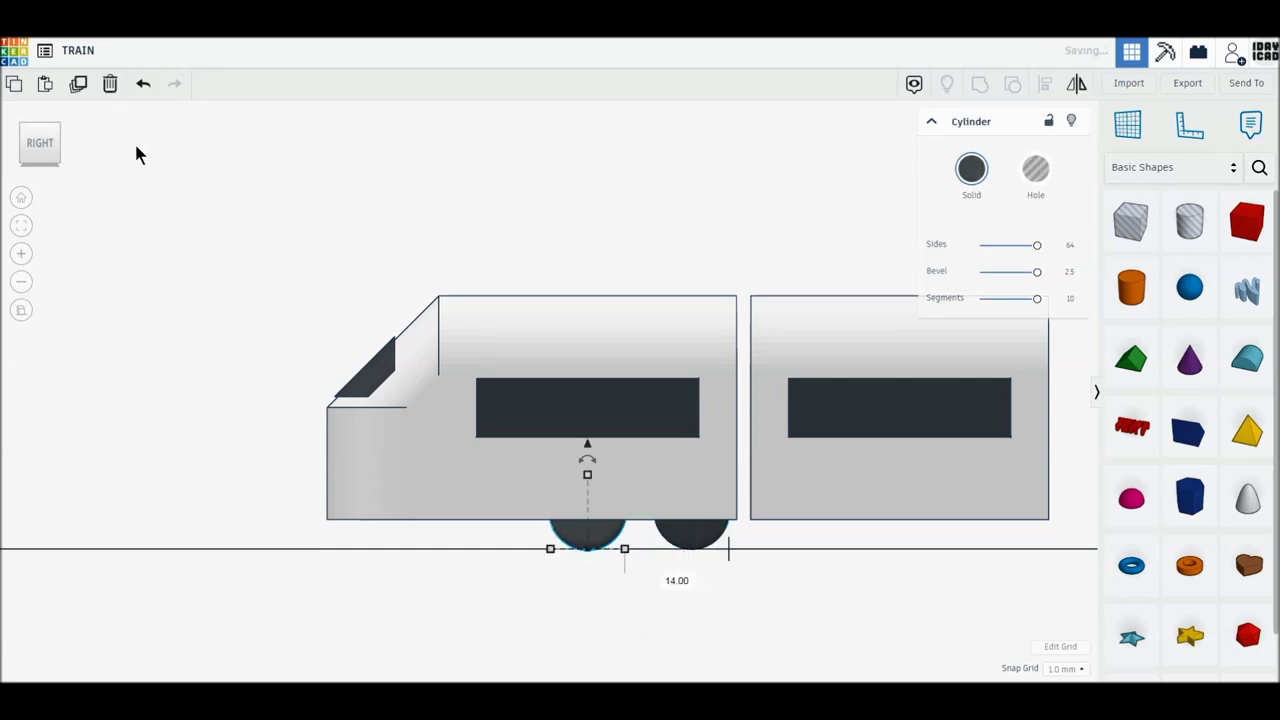
click(79, 85)
click(80, 86)
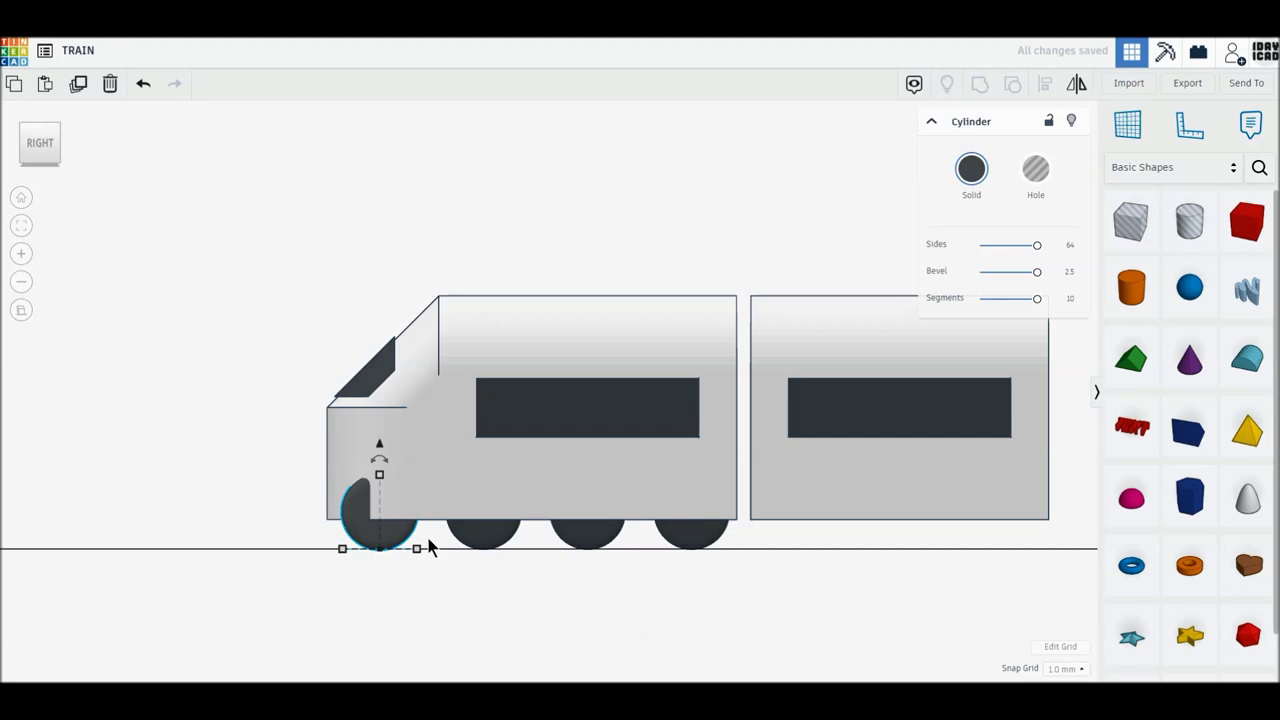
drag(400, 538, 498, 537)
drag(586, 534, 600, 538)
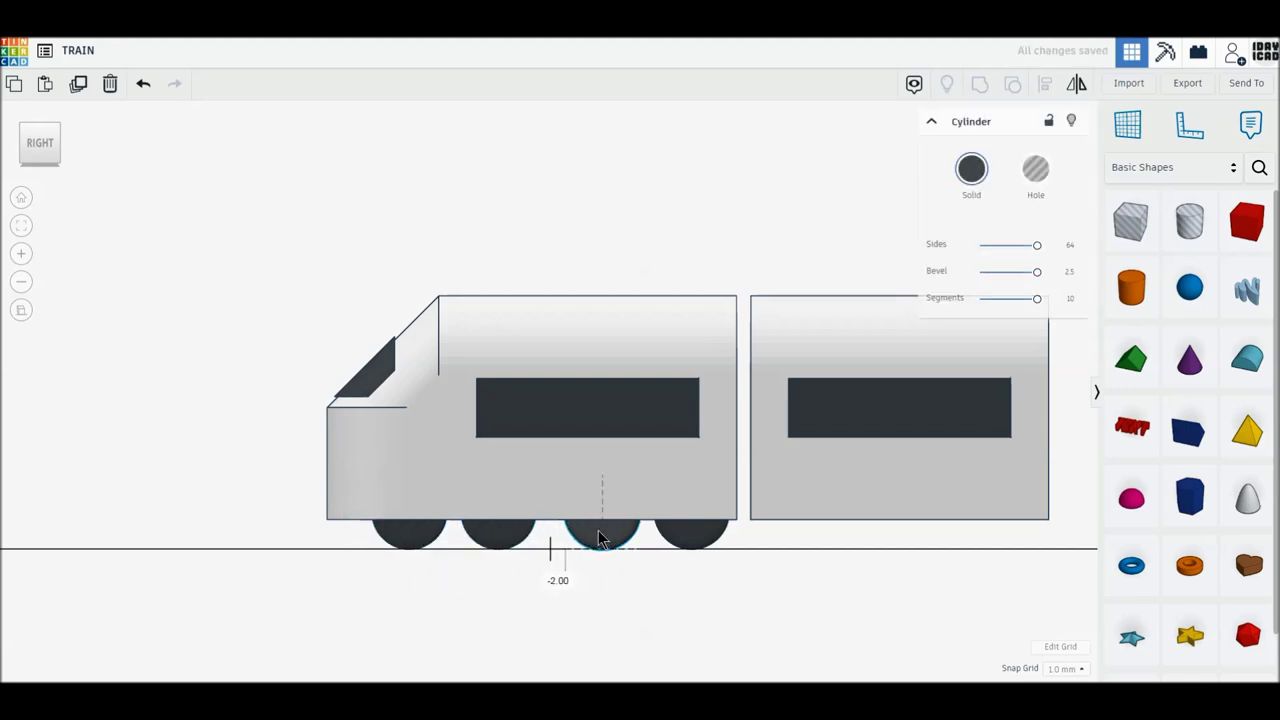
drag(506, 535, 520, 535)
drag(424, 537, 432, 540)
Copy three wheels under the second carriage, giving seven wheels in all.
drag(803, 618, 504, 537)
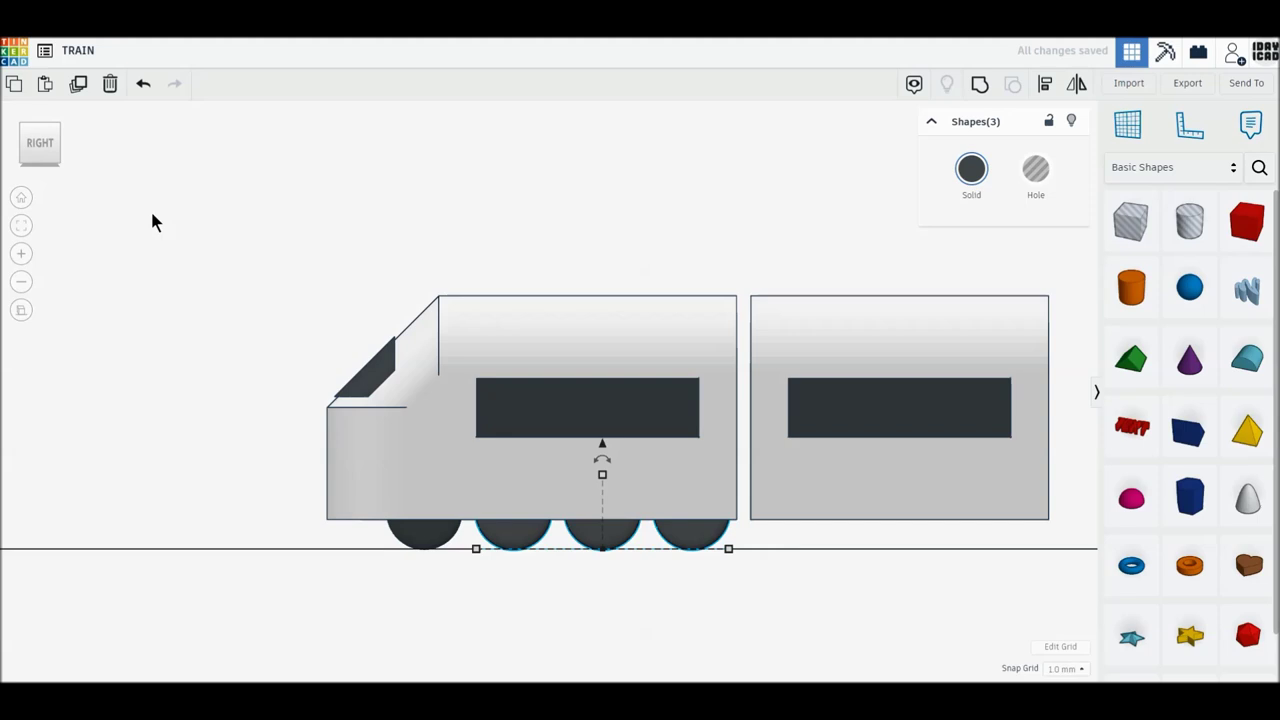
click(80, 90)
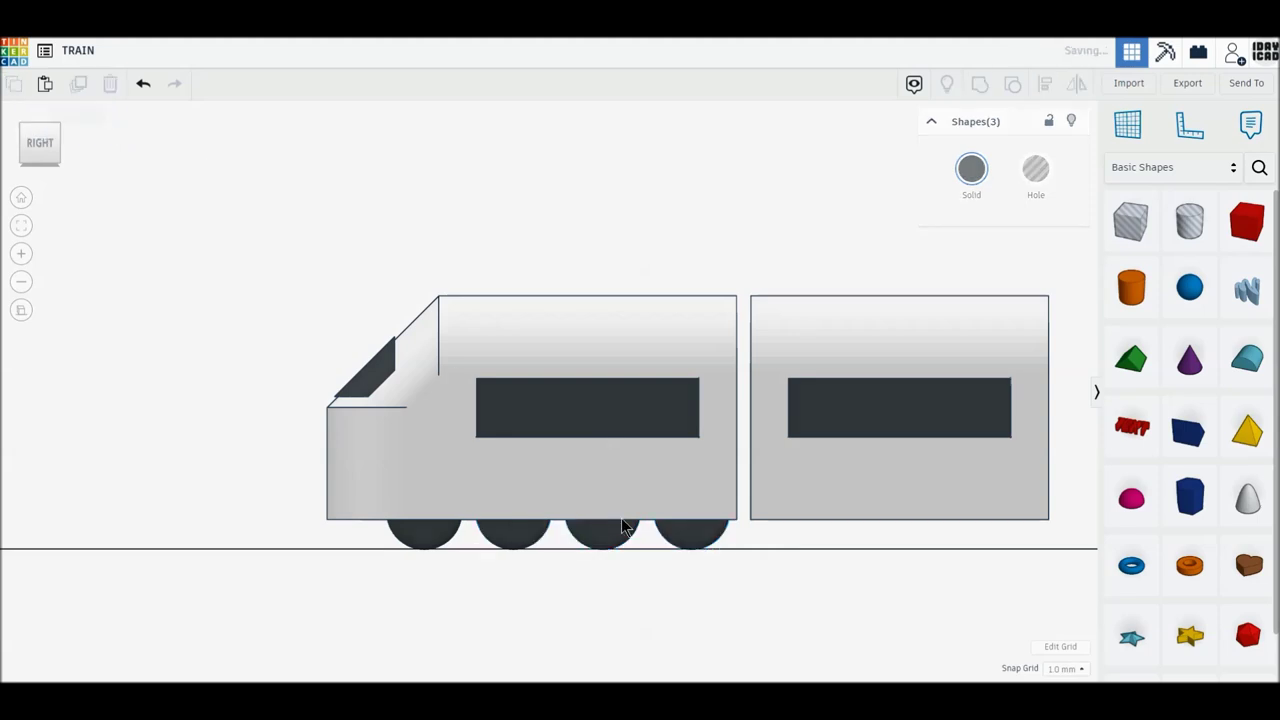
mouse_move(706, 536)
mouse_down()
mouse_move(966, 555)
mouse_move(900, 545)
mouse_up()
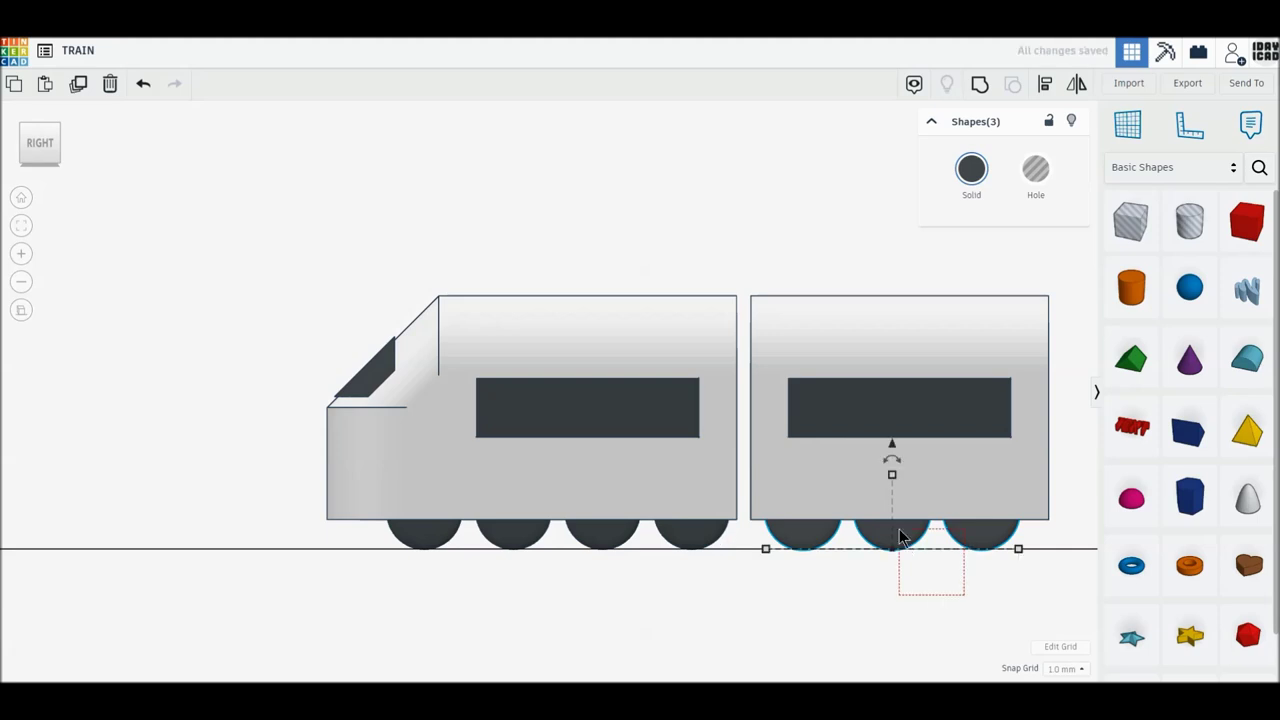
click(995, 600)
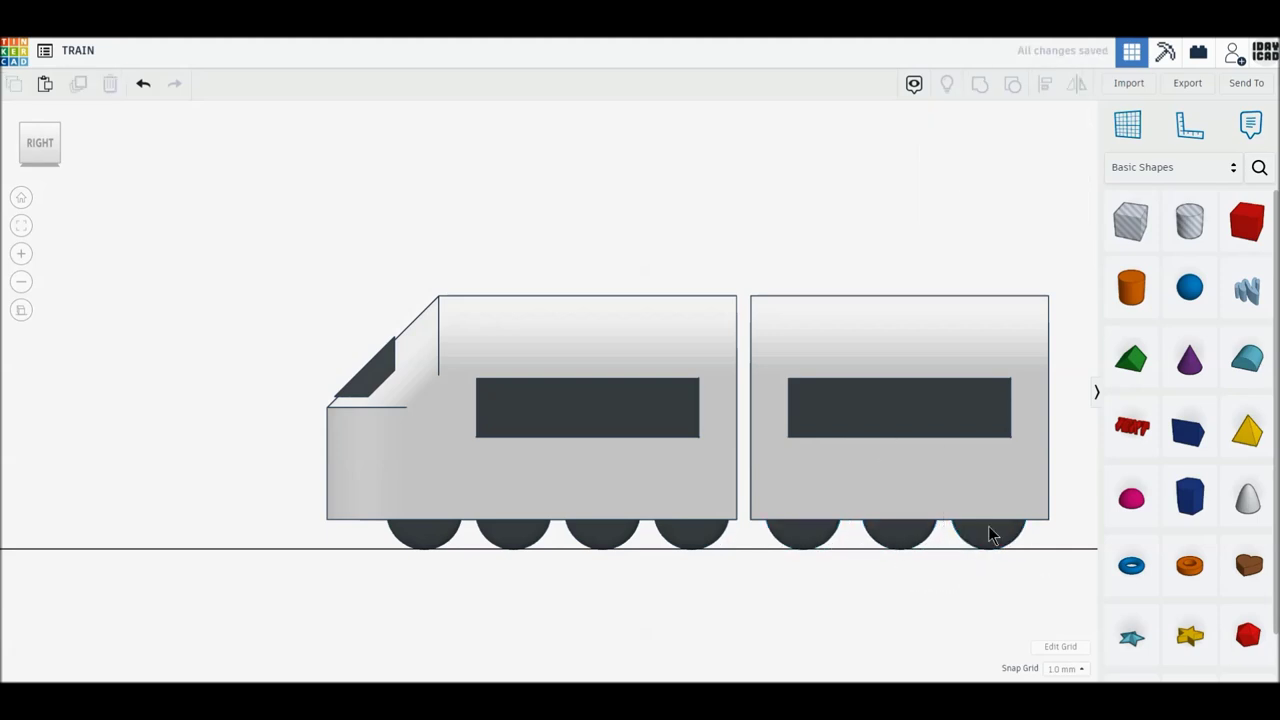
click(995, 535)
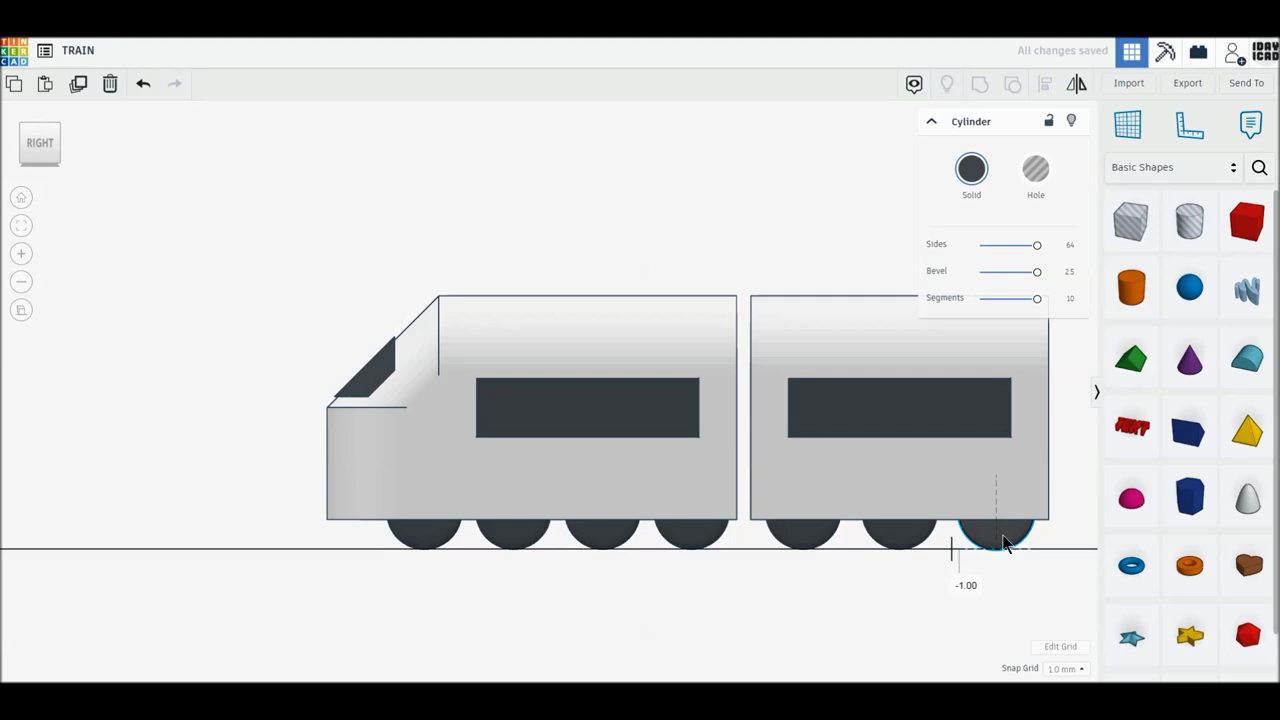
click(1040, 581)
drag(1034, 578, 412, 532)
Copy the wheels 24 mm left to the far side and raise the whole train 3 mm.
click(15, 145)
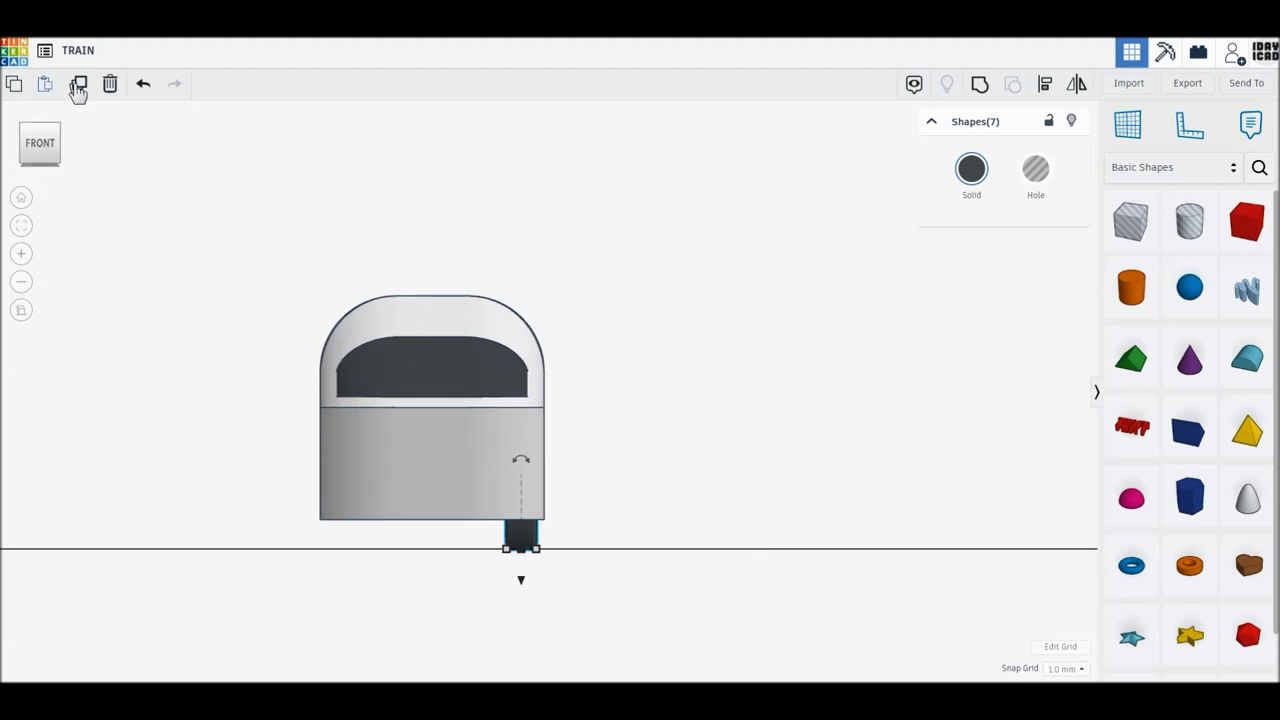
click(78, 85)
drag(506, 543, 333, 543)
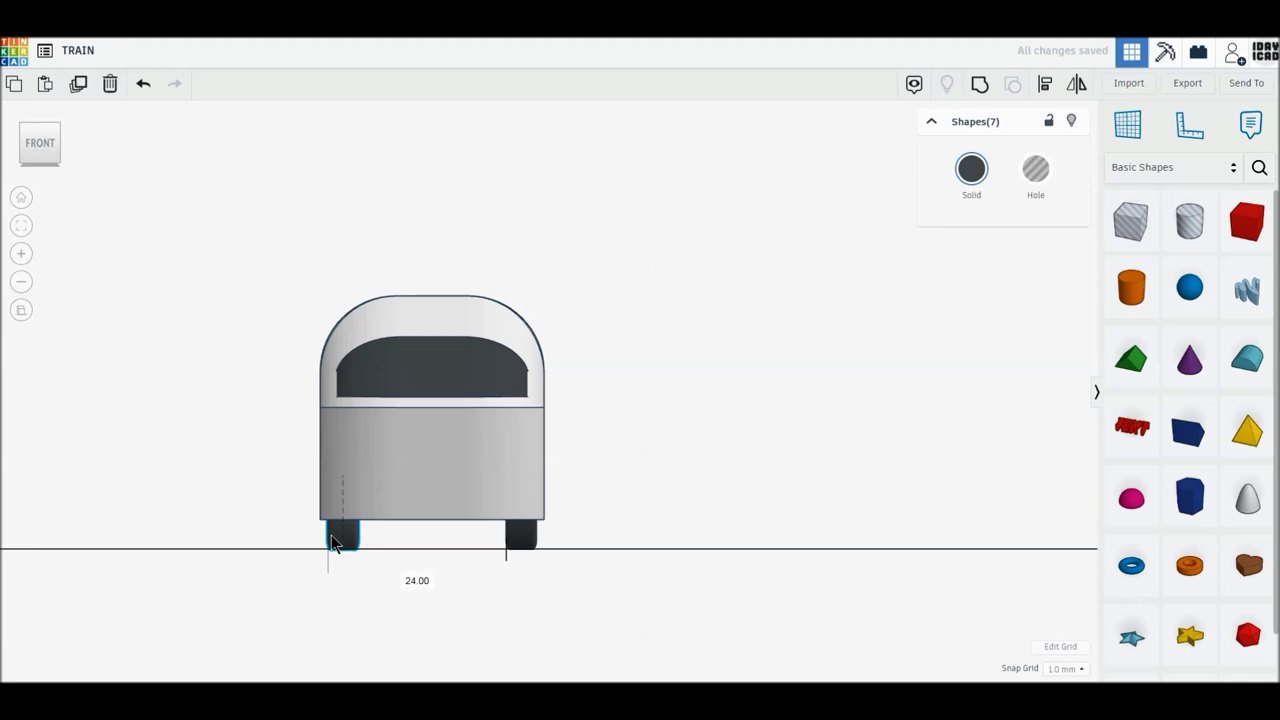
drag(209, 266, 647, 582)
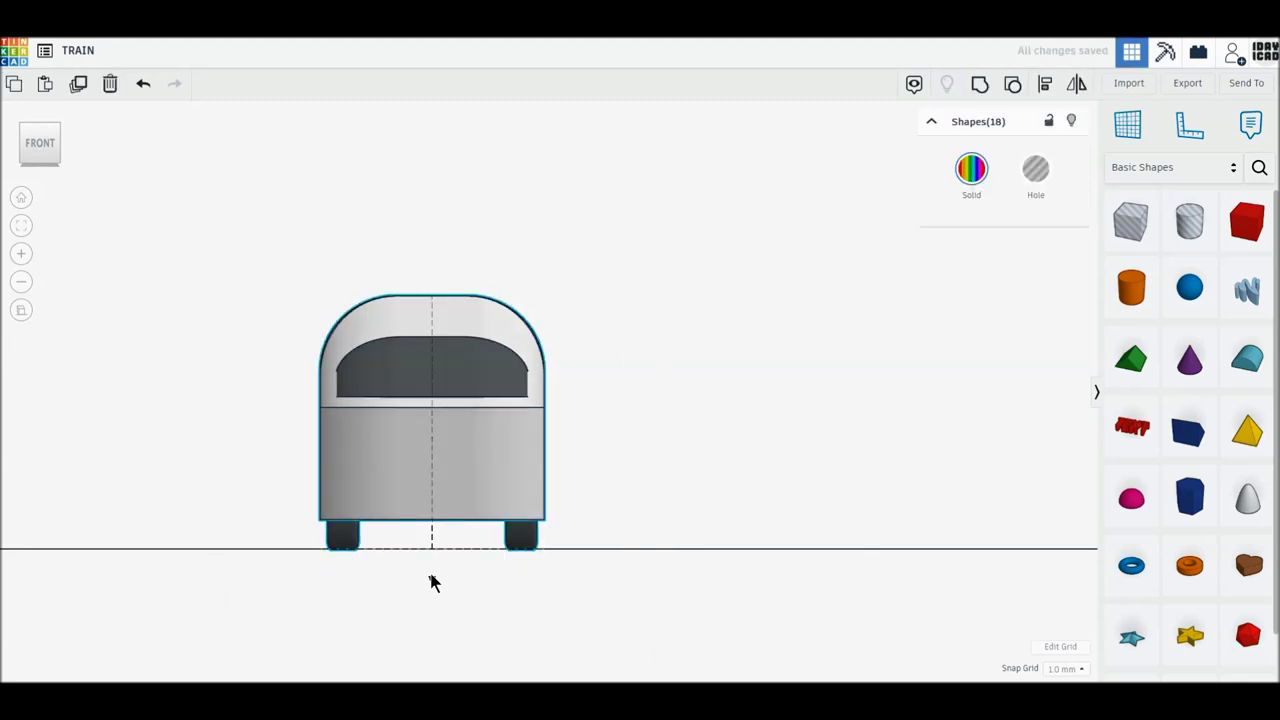
key(ctrl+Up)
key(ctrl+Up)
key(ctrl+Up)
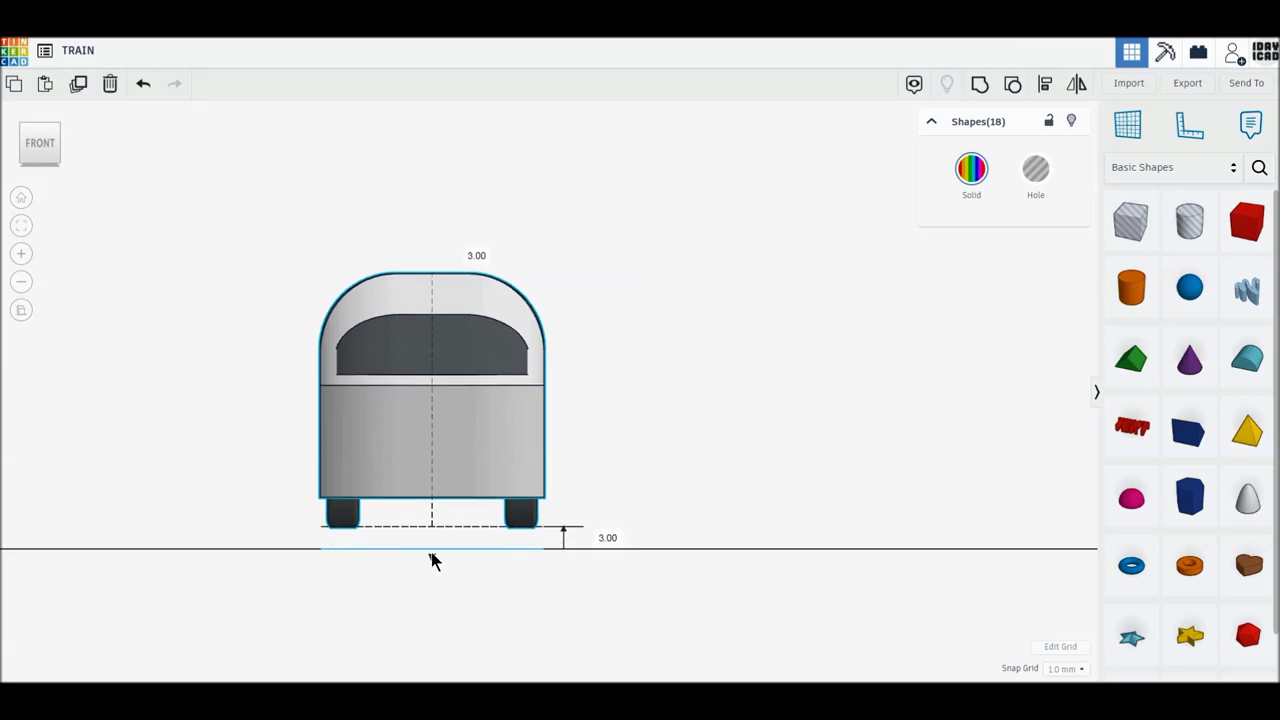
Duplicate the rear carriage twice, butting each copy against the previous one.
click(40, 122)
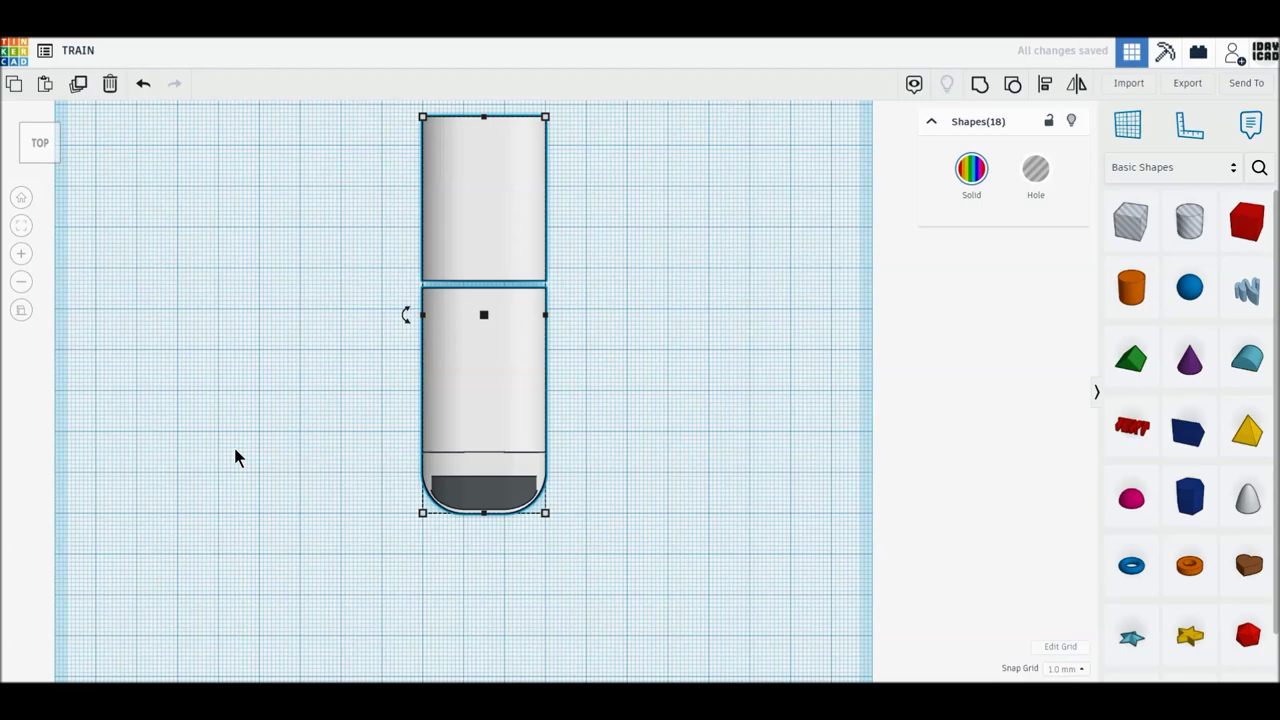
drag(310, 236, 621, 496)
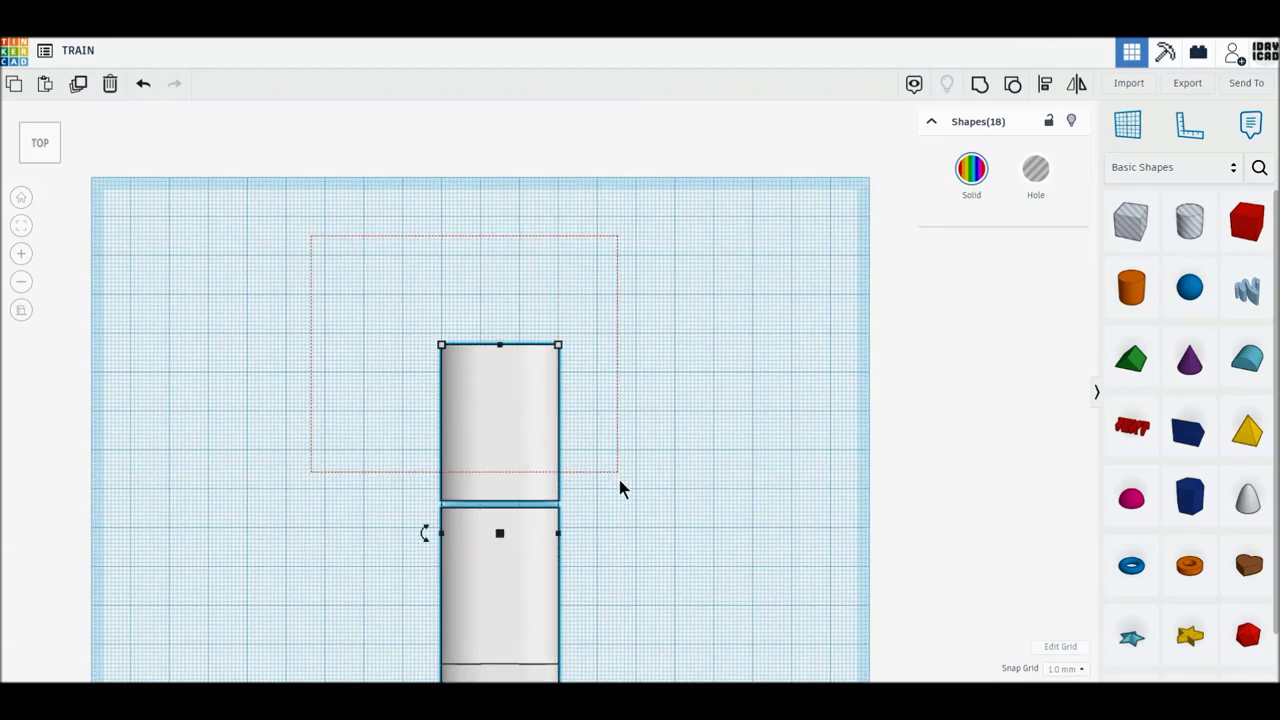
click(80, 88)
mouse_move(476, 461)
mouse_down()
mouse_move(490, 286)
mouse_move(476, 314)
mouse_up()
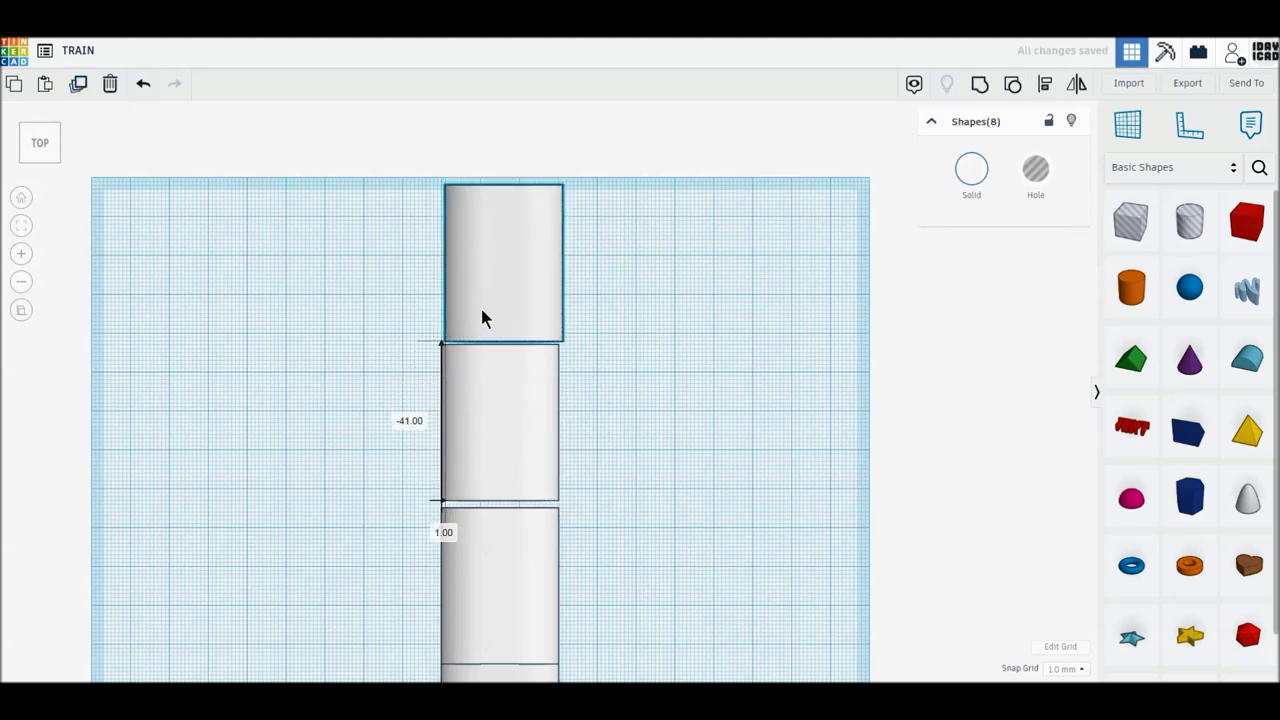
drag(476, 312, 477, 309)
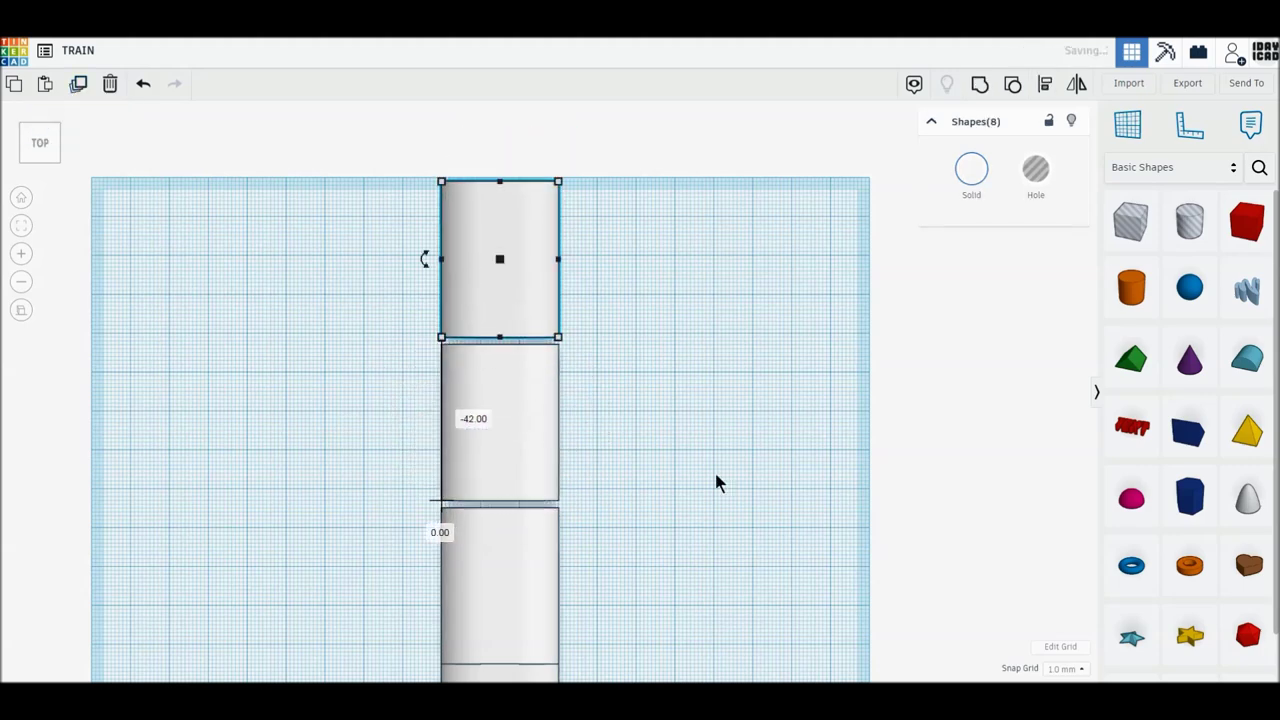
scroll(716, 482, down, 3)
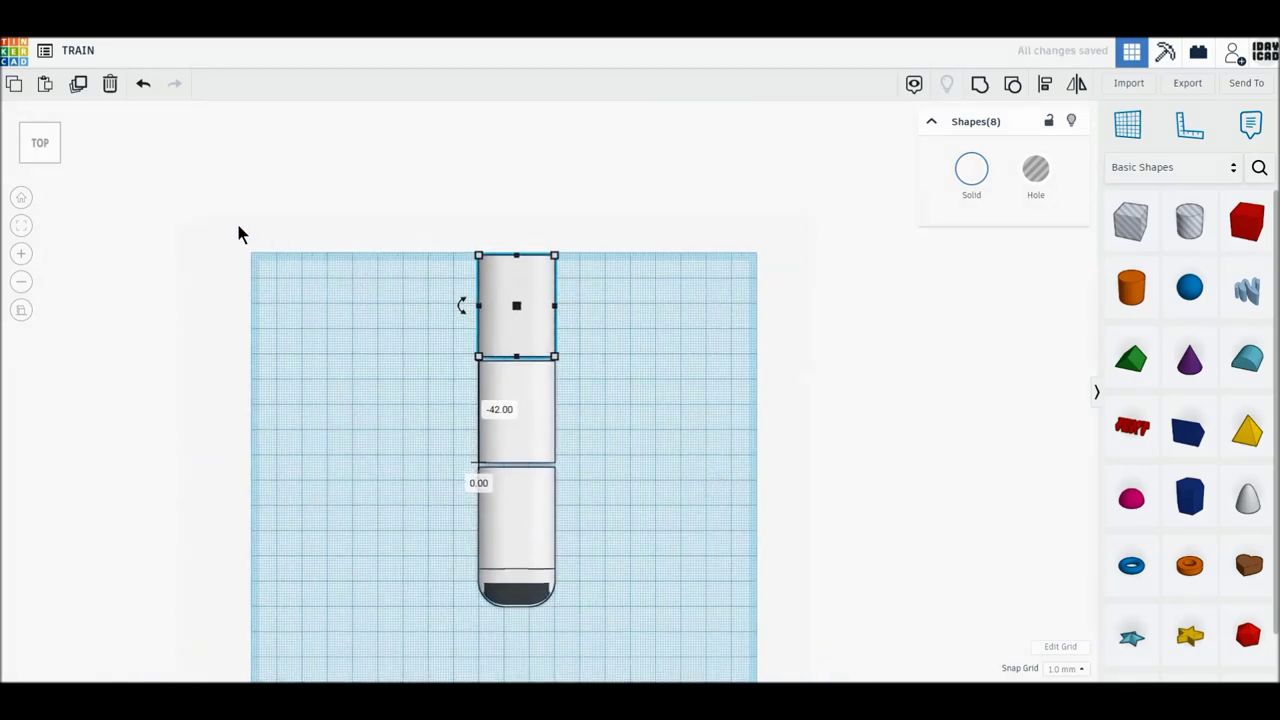
click(78, 83)
scroll(360, 320, down, 2)
Centre the four-carriage train on the workplane and orbit to a tilted view.
drag(407, 145, 643, 552)
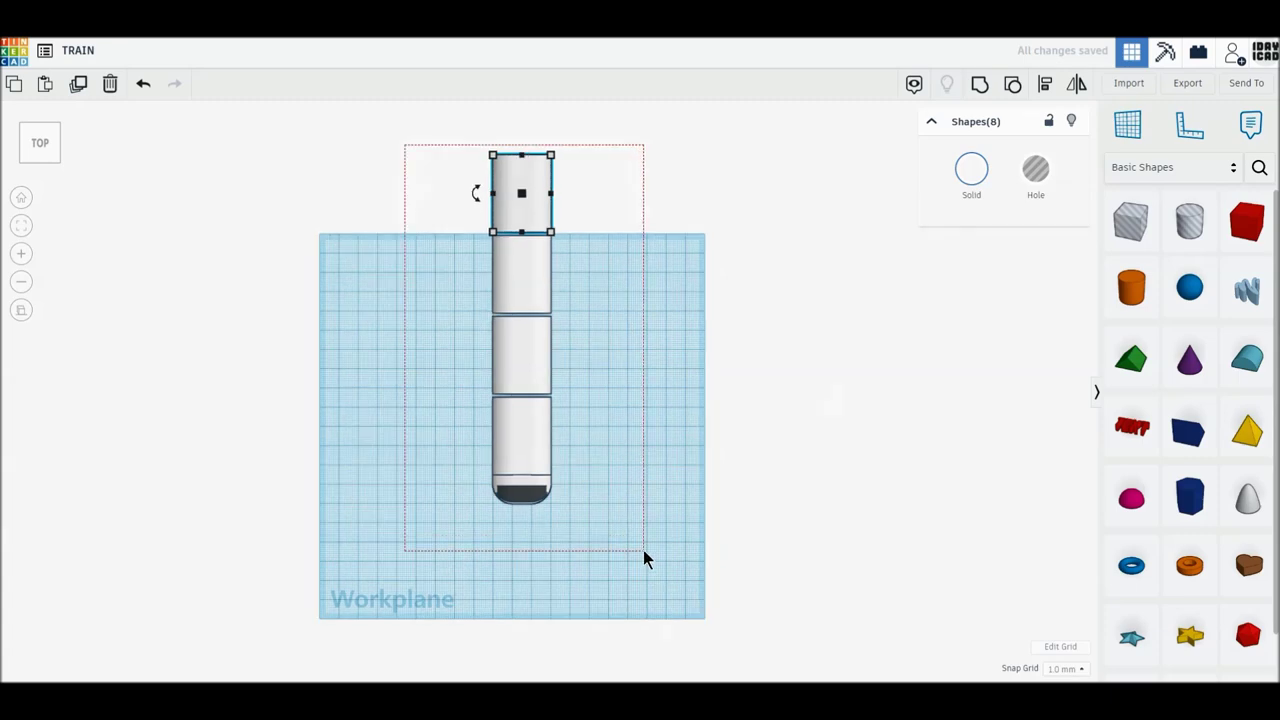
drag(523, 367, 510, 446)
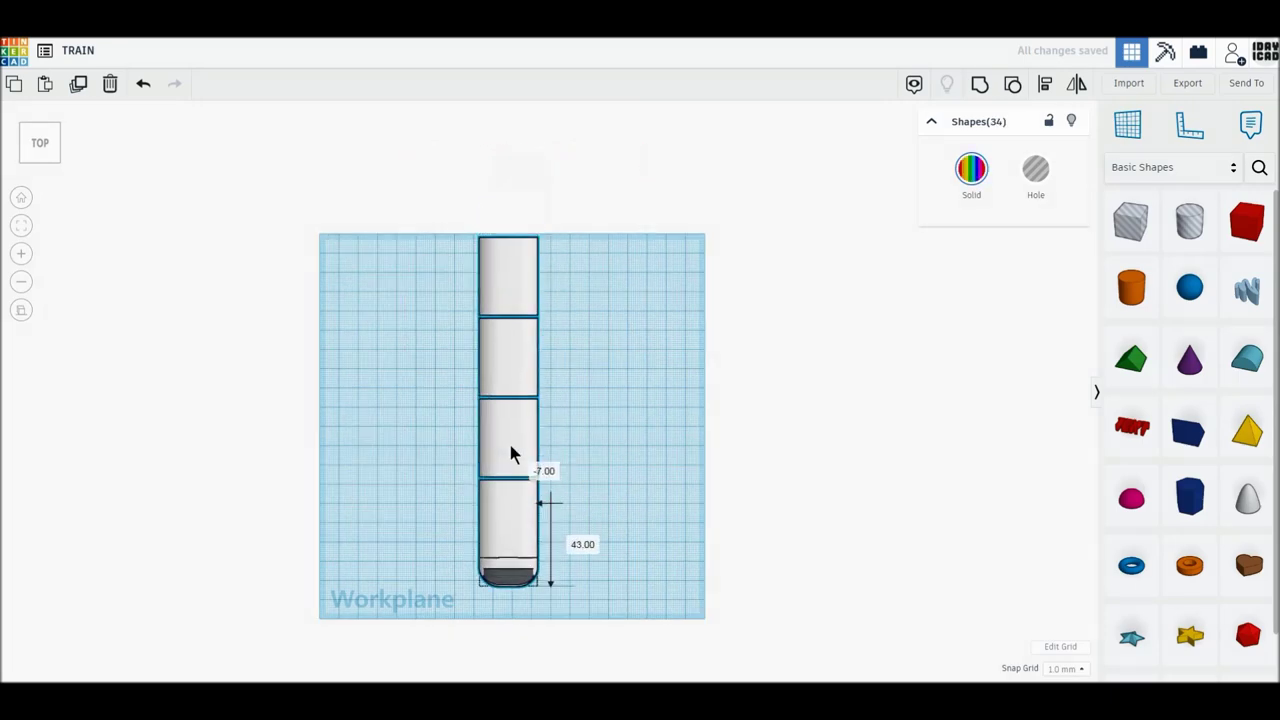
click(721, 466)
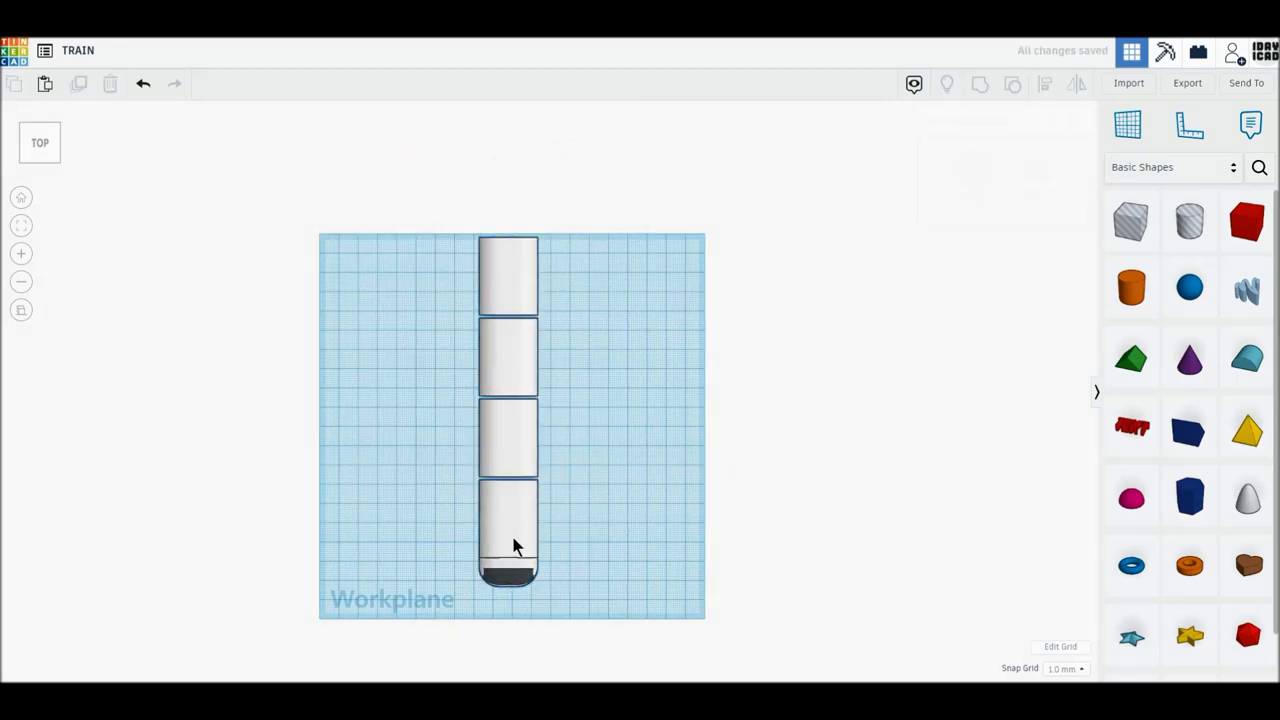
scroll(512, 545, up, 2)
mouse_move(511, 532)
right_down()
mouse_move(639, 523)
mouse_move(502, 554)
mouse_move(624, 586)
mouse_move(543, 463)
right_up()
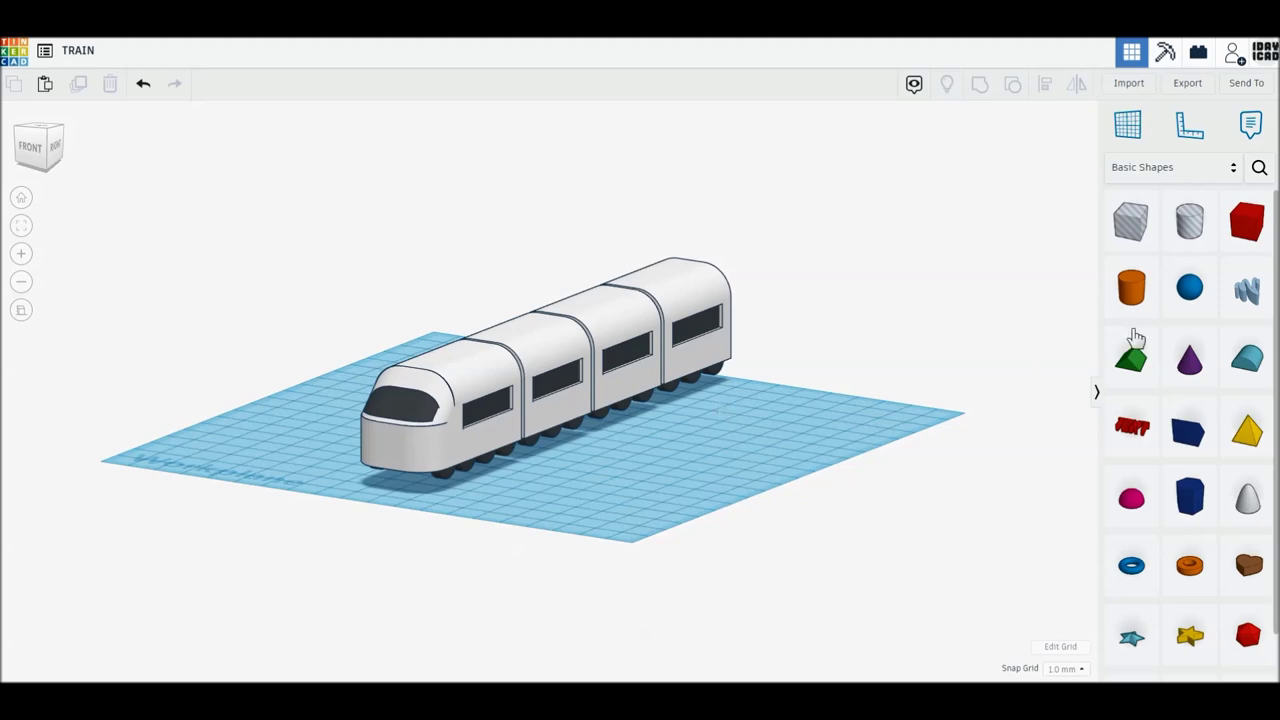
Place a Box over the carriage gaps and stretch it to 103 mm long.
click(41, 129)
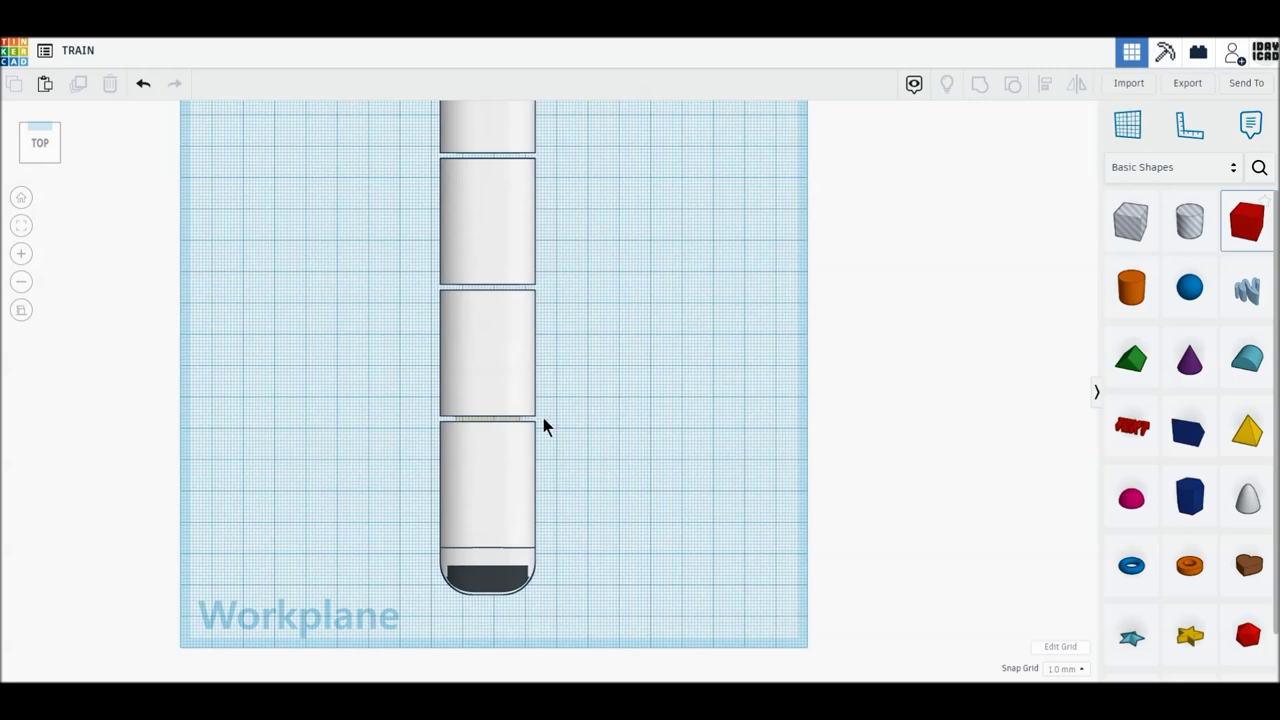
click(543, 427)
middle_drag(583, 463, 586, 589)
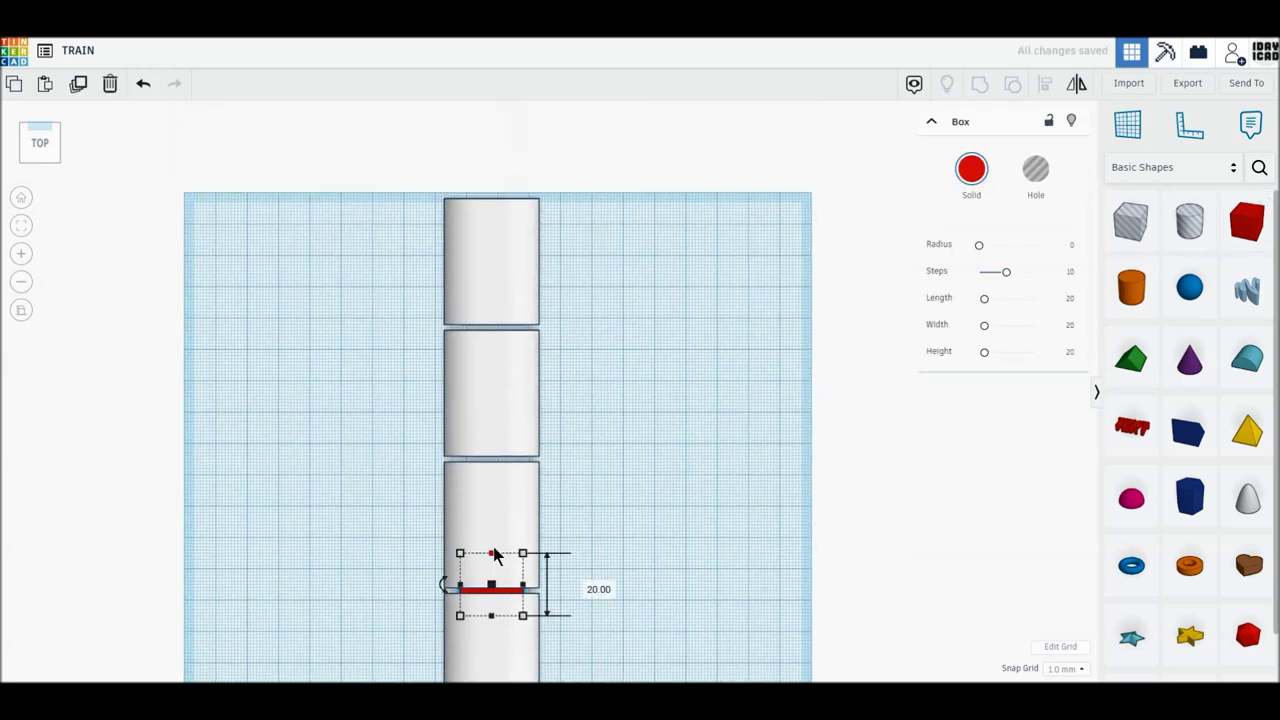
drag(491, 553, 499, 294)
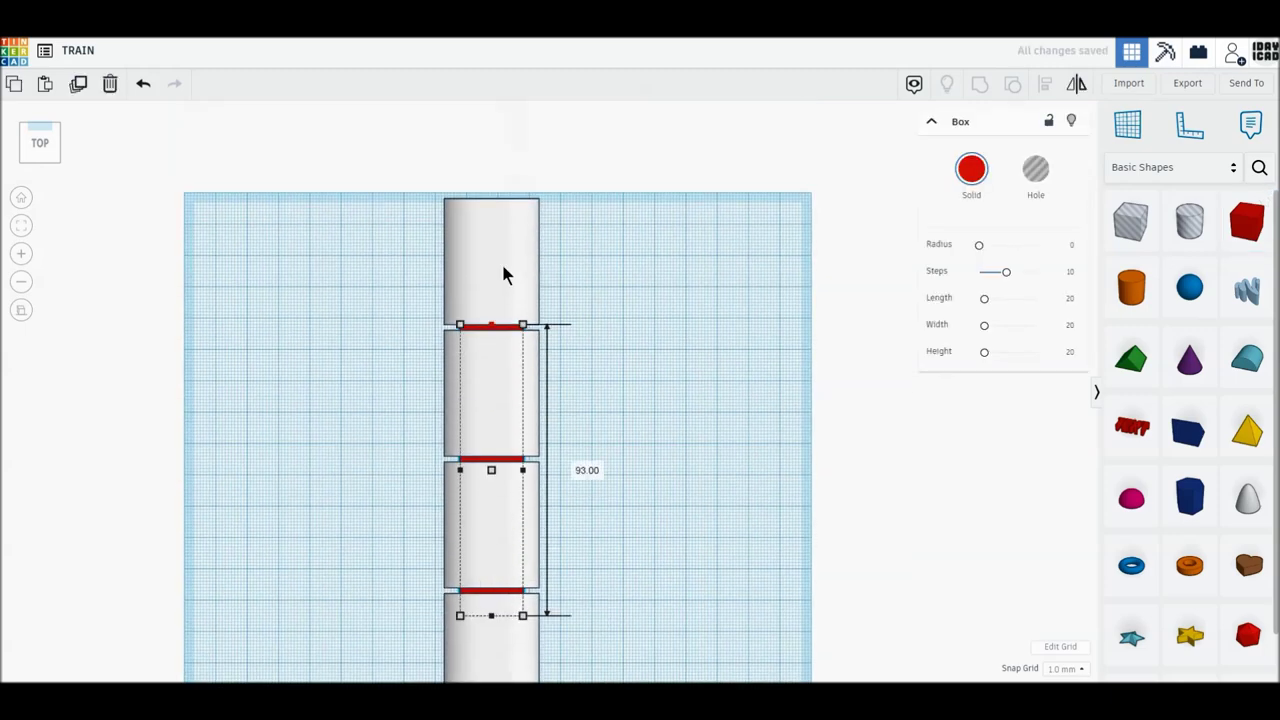
Raise the bar to 10 mm elevation and colour it dark grey.
click(72, 148)
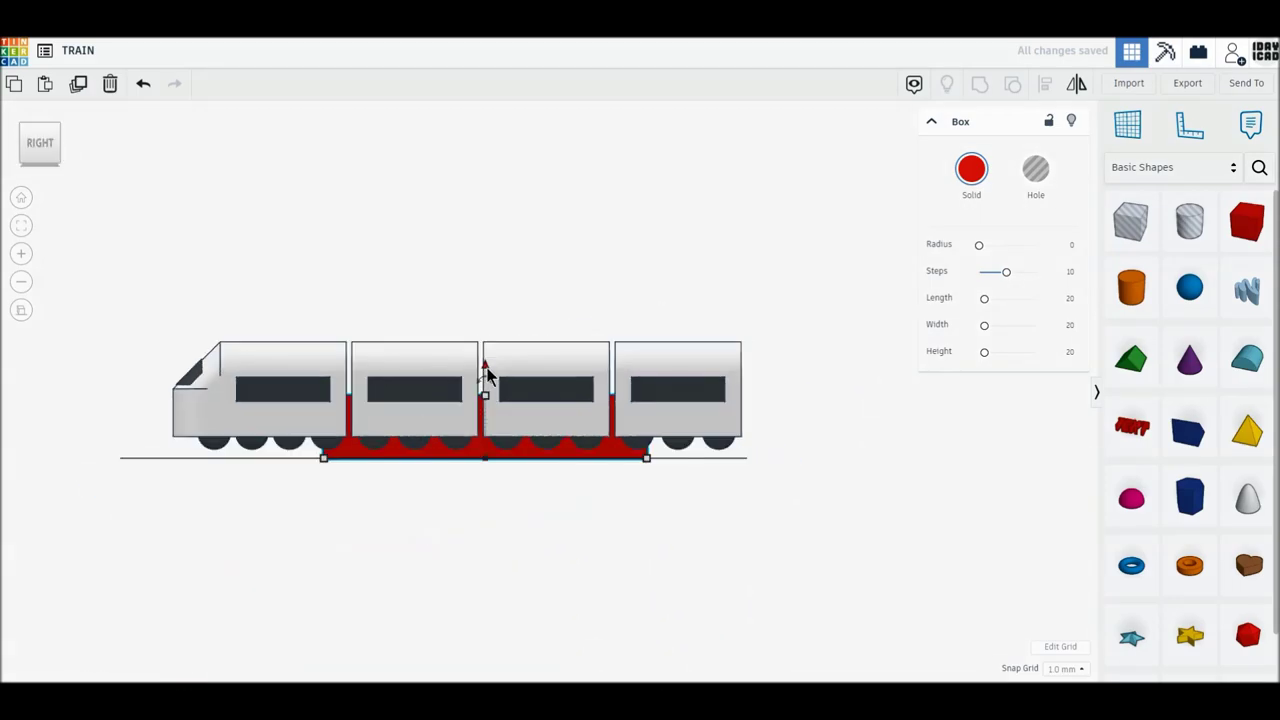
drag(485, 368, 485, 340)
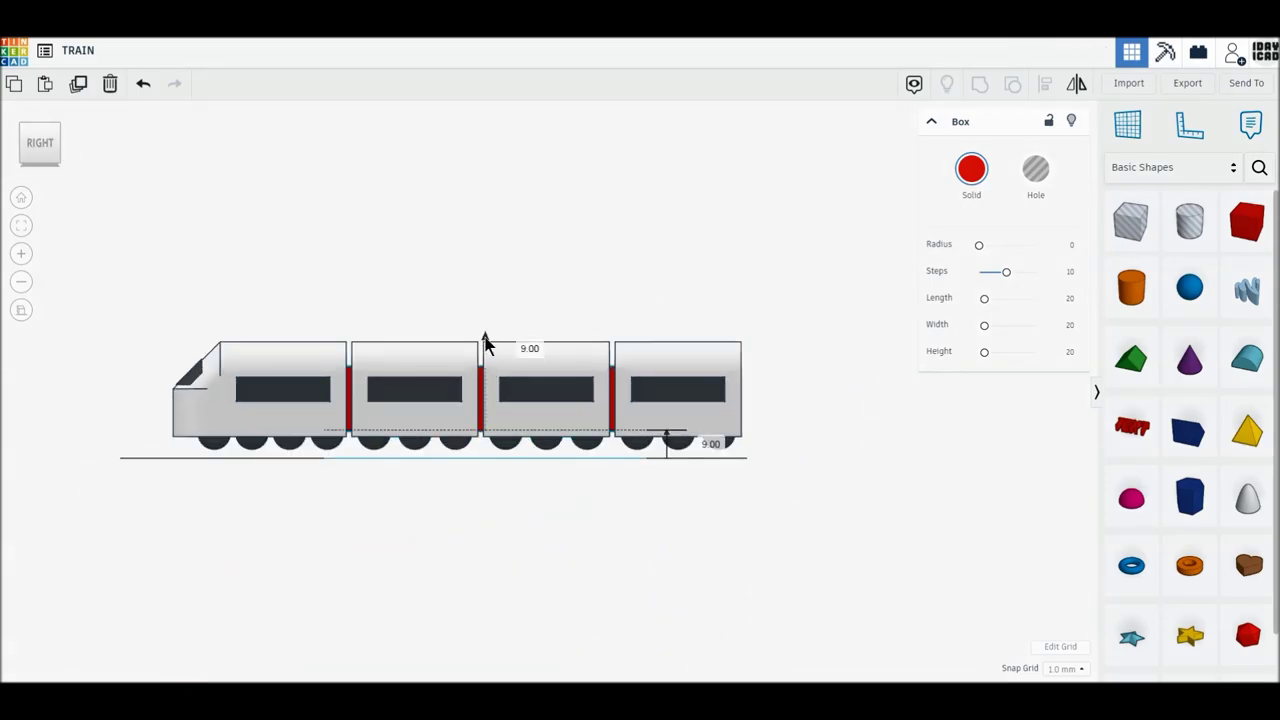
drag(485, 340, 488, 430)
click(971, 169)
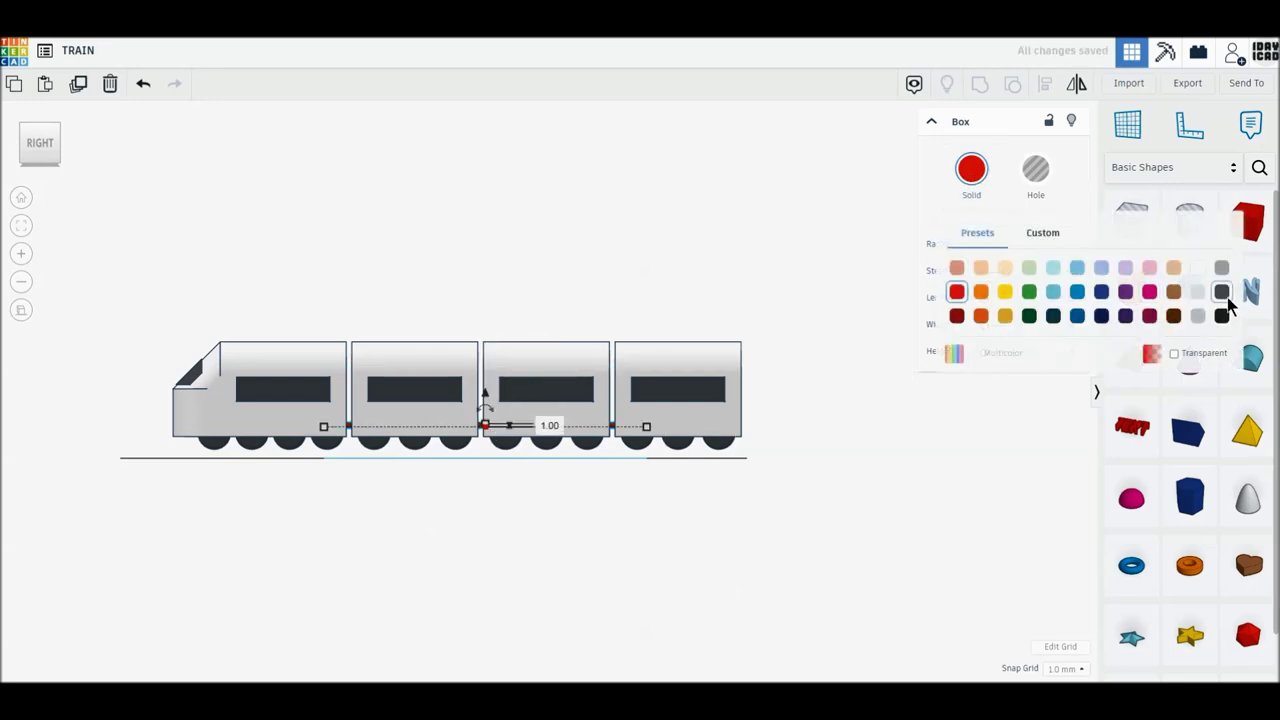
click(1221, 291)
click(836, 498)
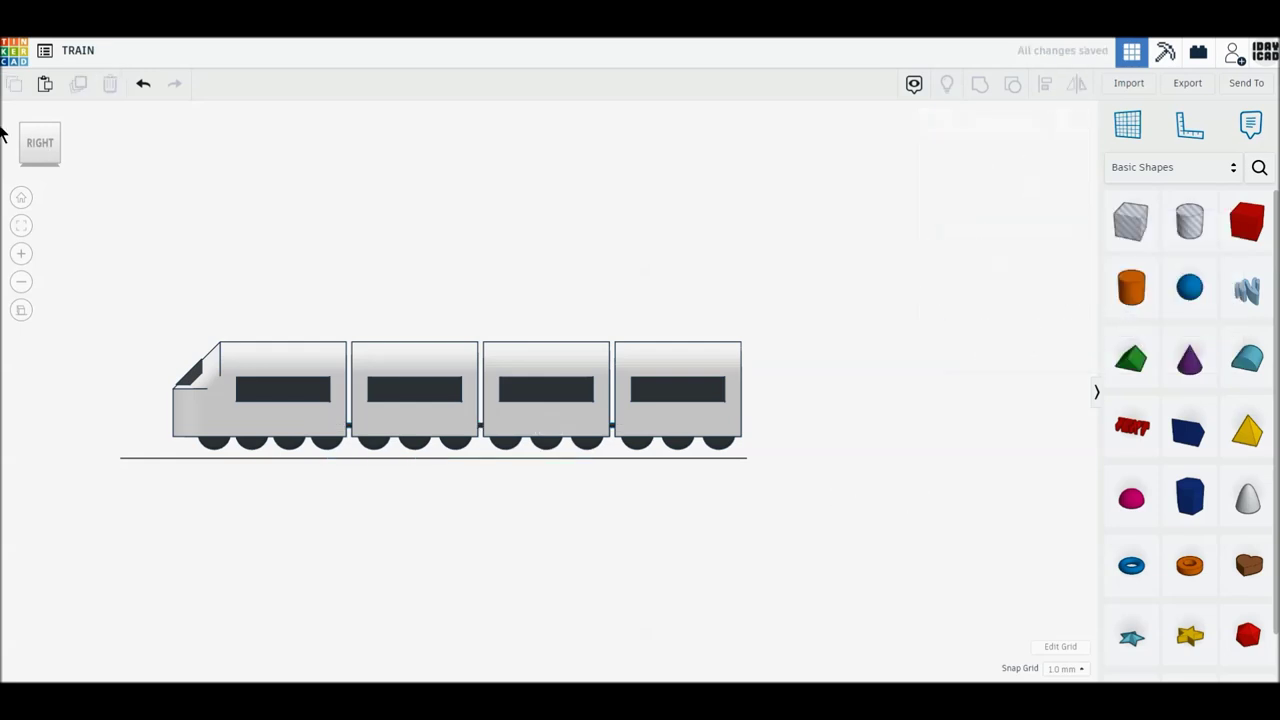
click(1247, 221)
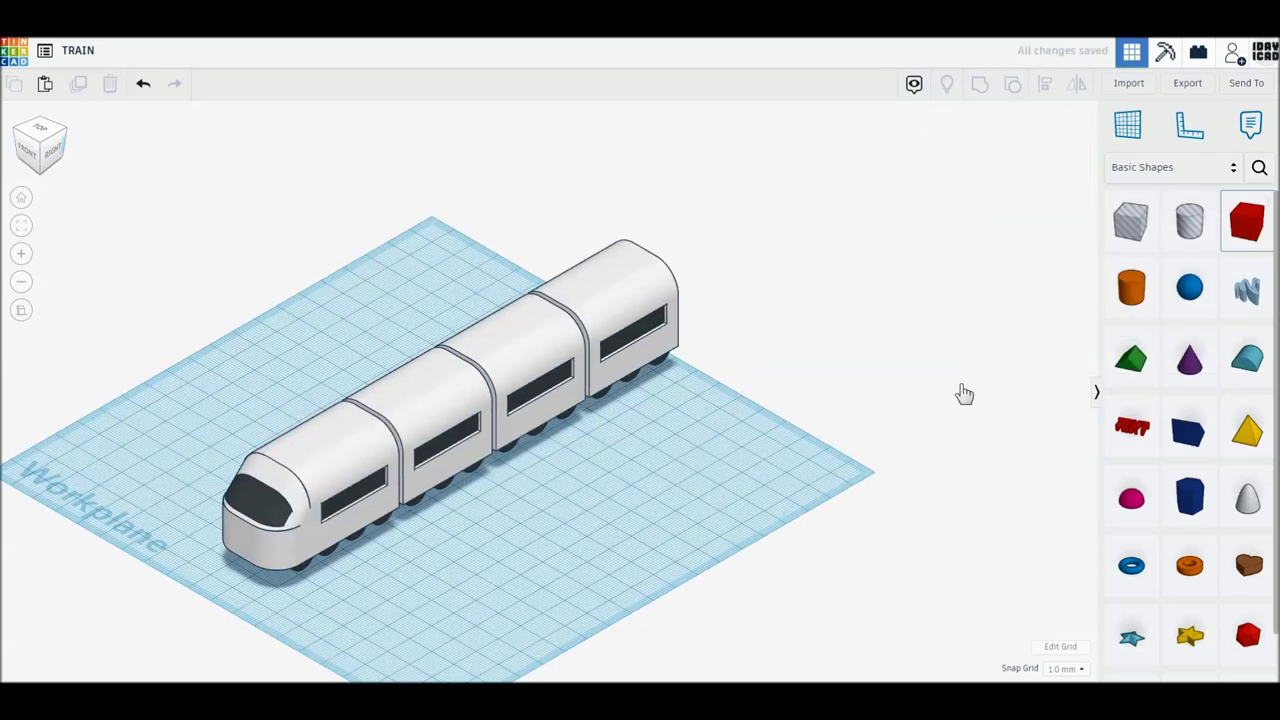
Create a red rail box 1 mm high, 250 mm long and 2 mm wide.
click(457, 567)
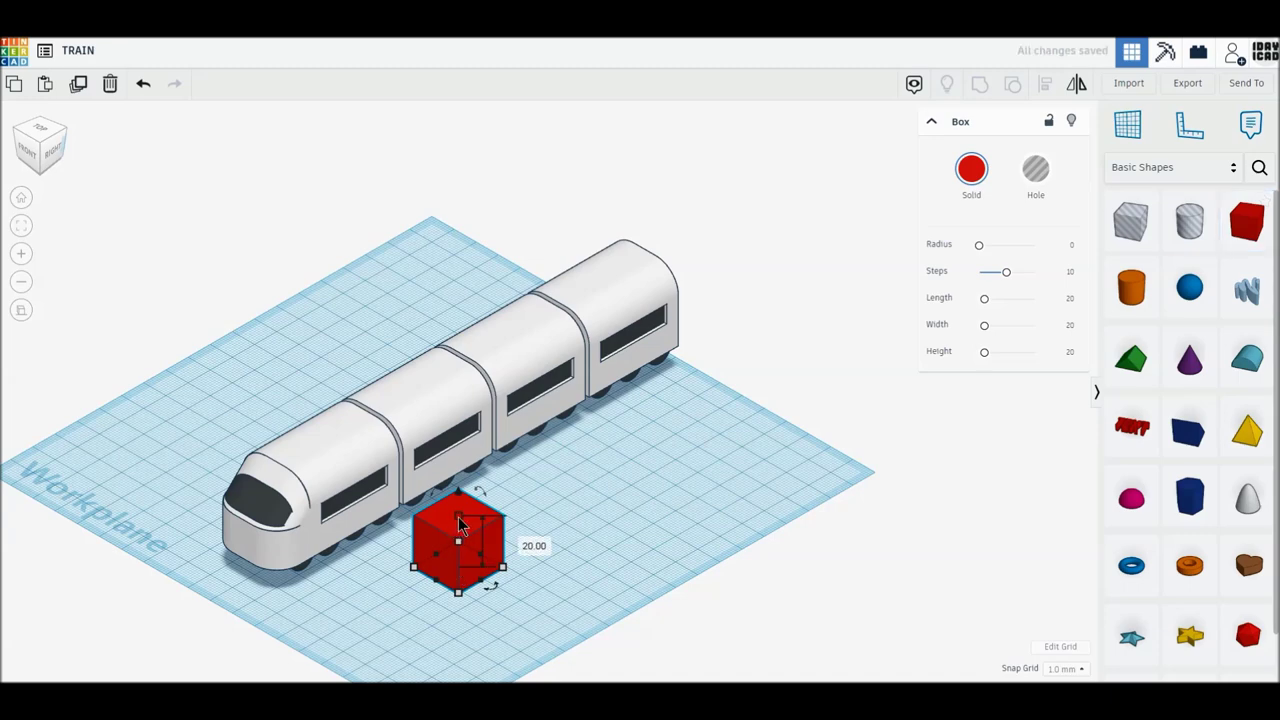
drag(458, 527, 466, 562)
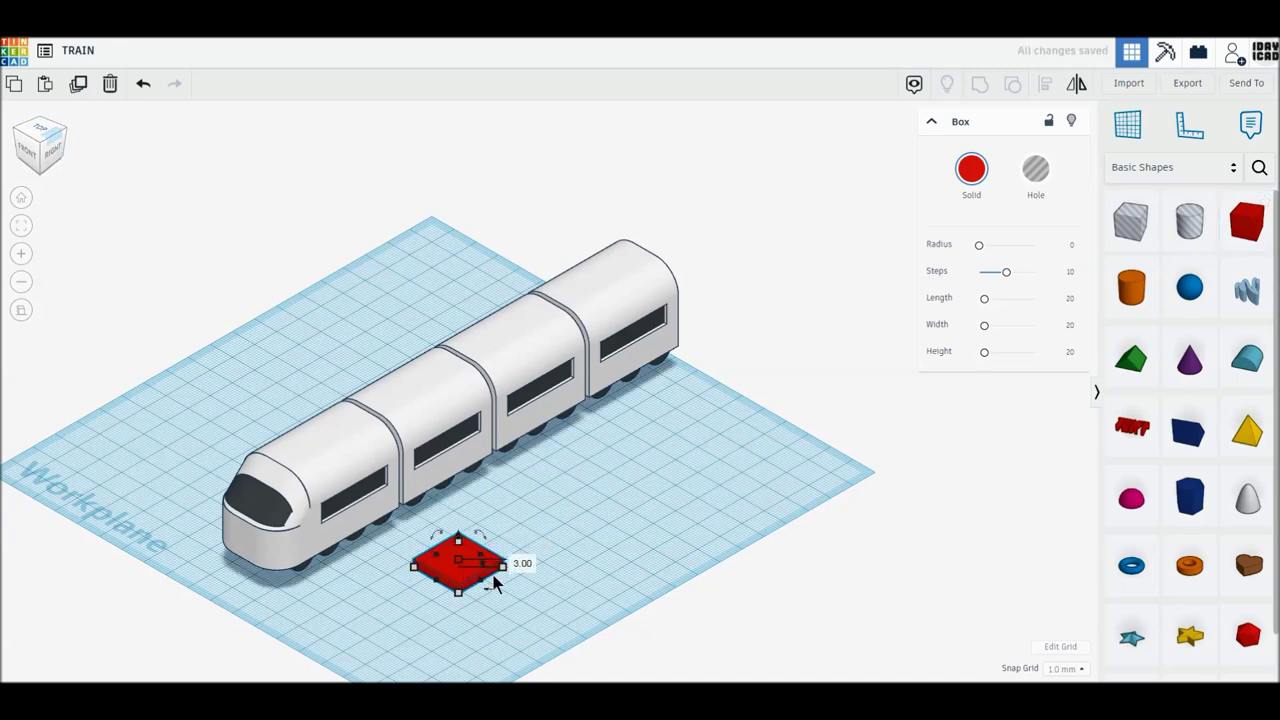
mouse_move(502, 567)
click(525, 606)
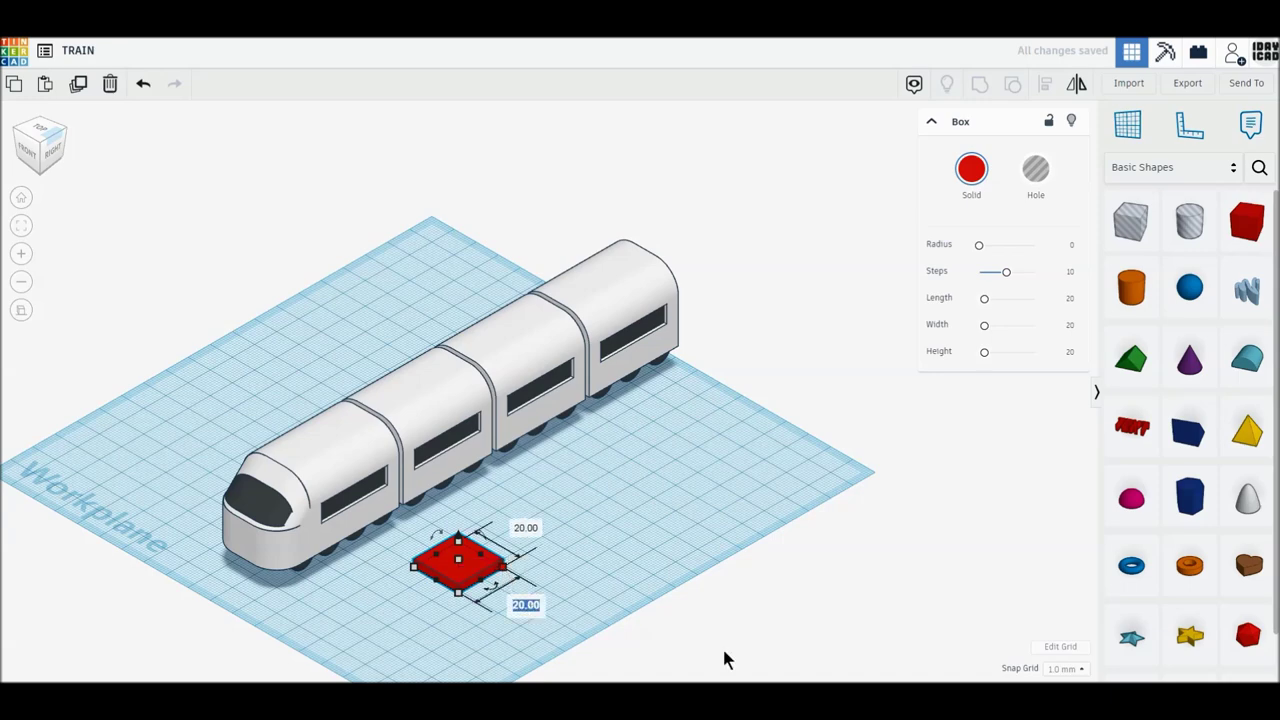
text(250)
key(Return)
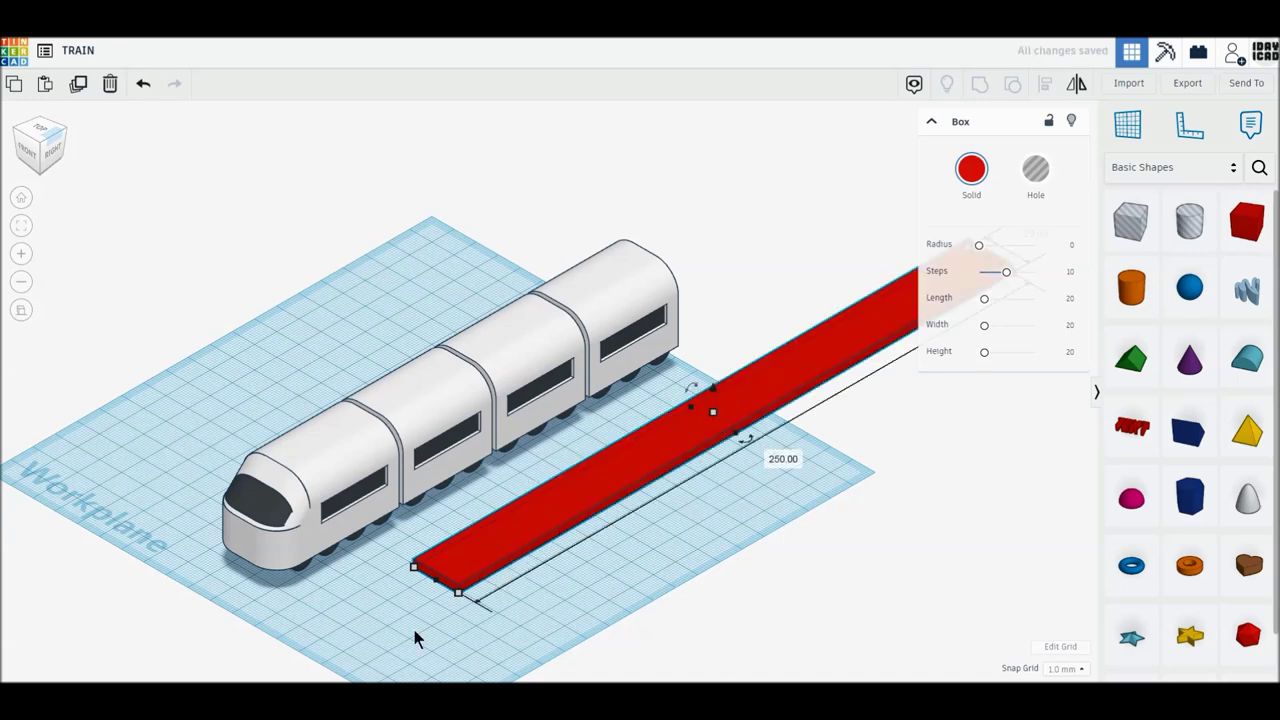
mouse_move(414, 567)
click(392, 606)
text(20.00)
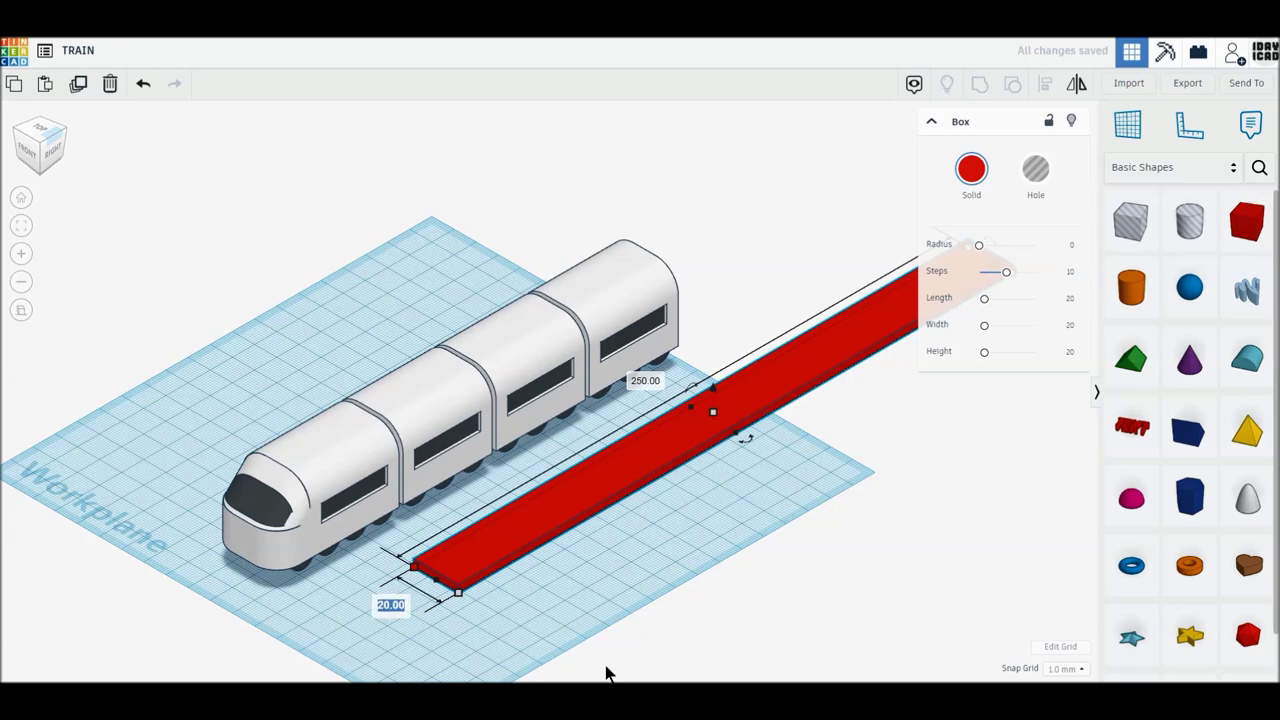
key(Return)
Position the rail under the right wheels and a duplicate under the left wheels.
click(27, 150)
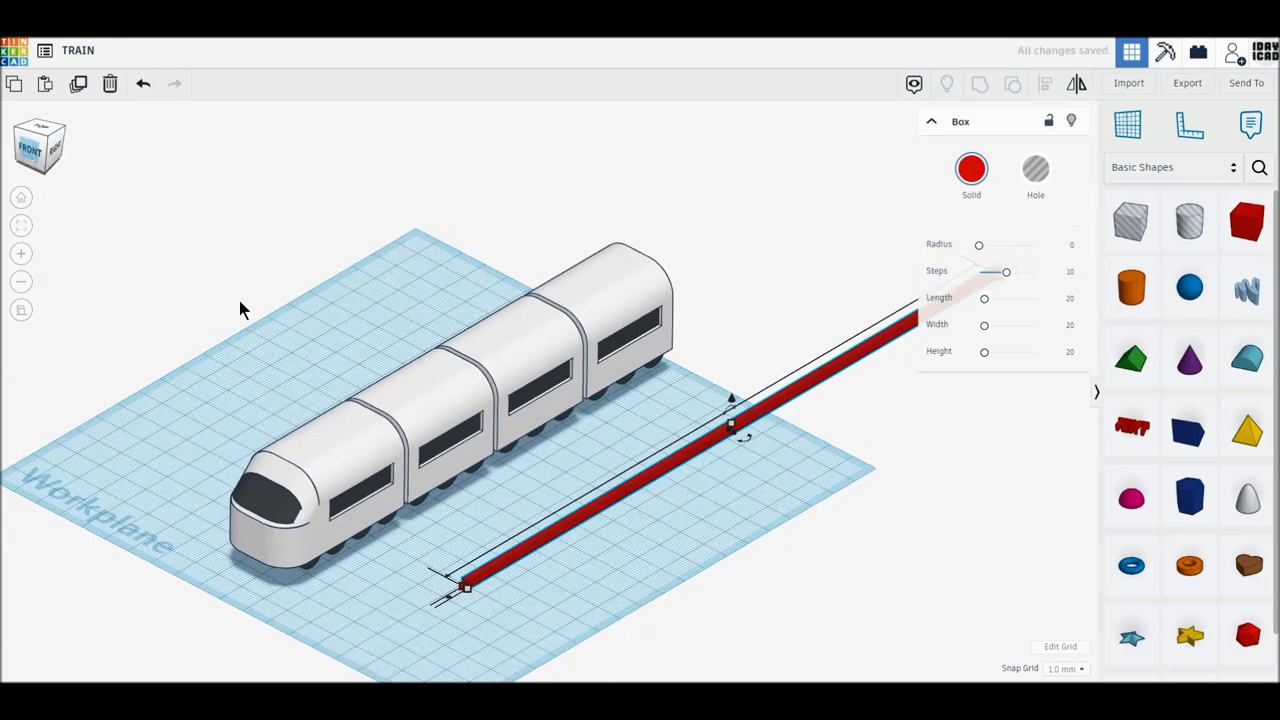
click(508, 558)
scroll(508, 558, up, 5)
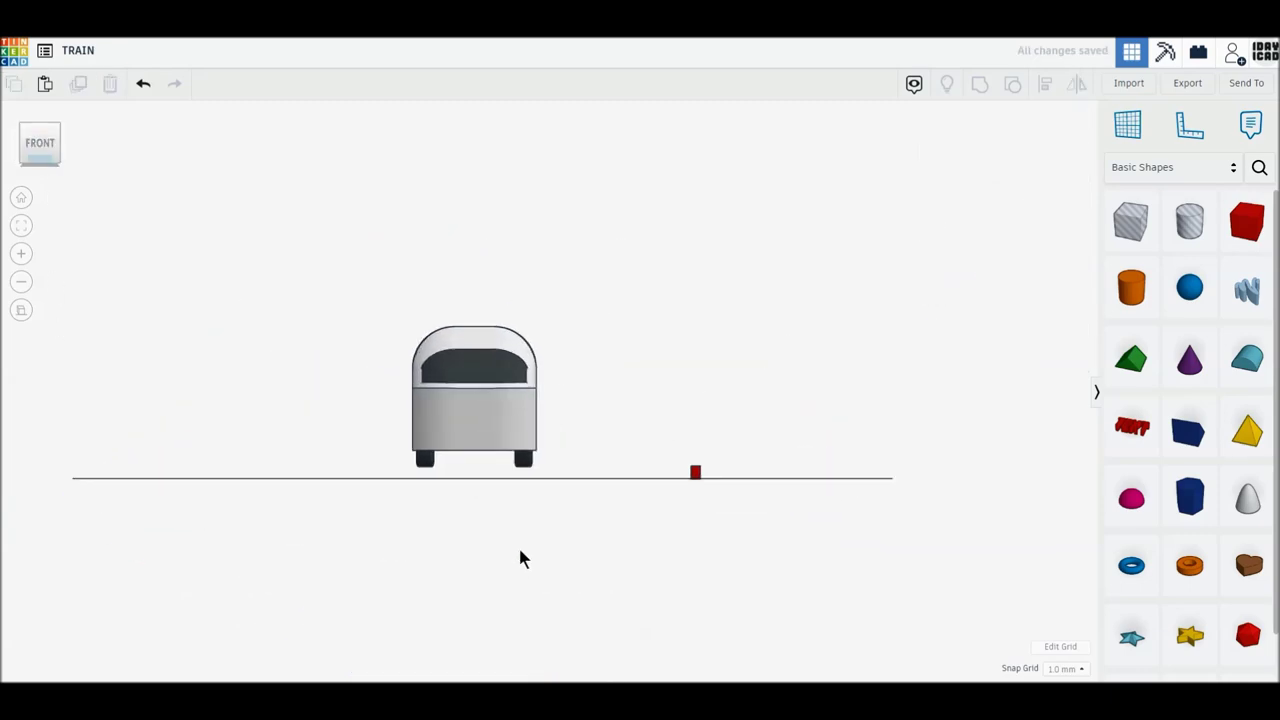
drag(776, 528, 511, 543)
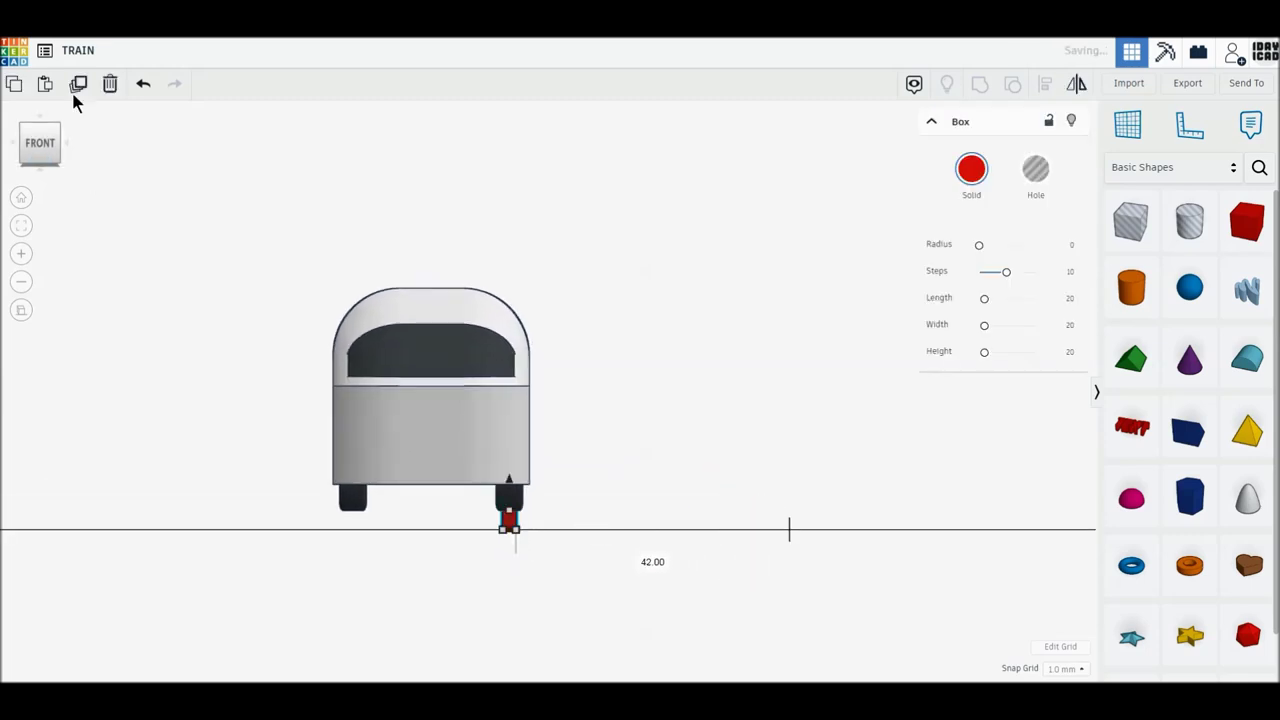
click(419, 515)
alt+drag(509, 522, 352, 530)
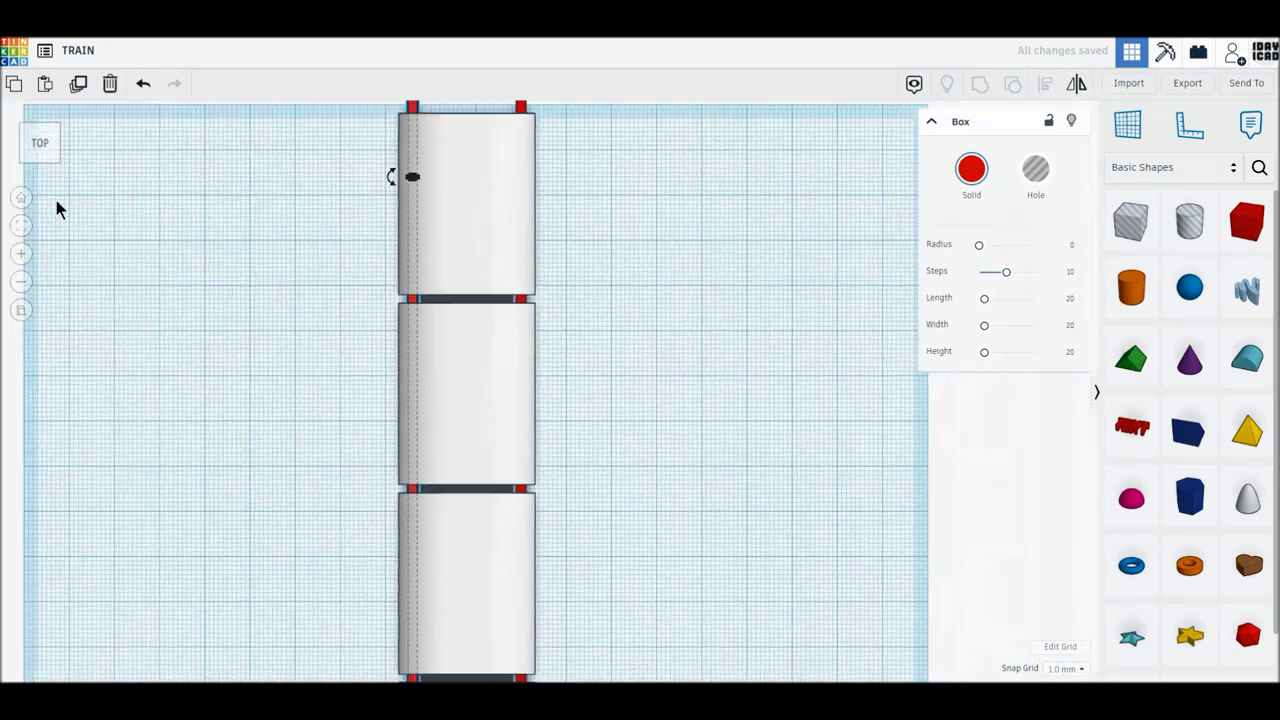
Shift the whole train 65 mm to the right, beside the rails.
click(40, 160)
drag(236, 261, 571, 452)
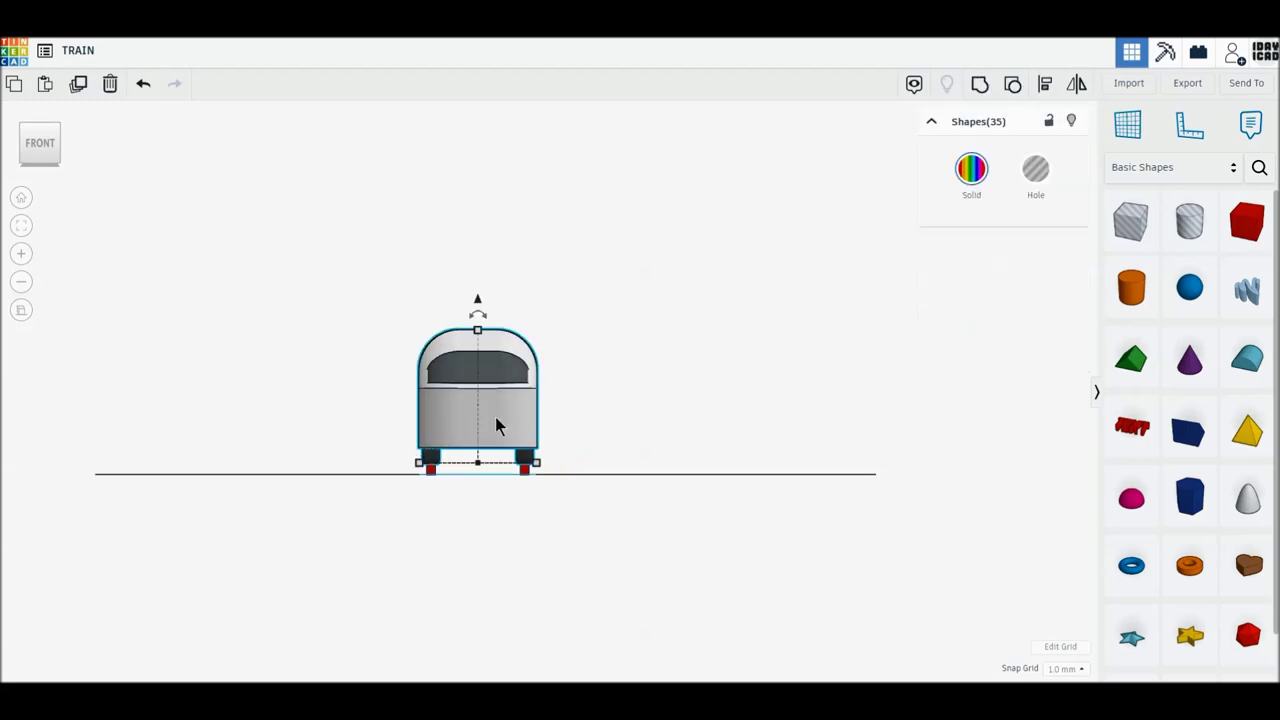
drag(517, 420, 728, 425)
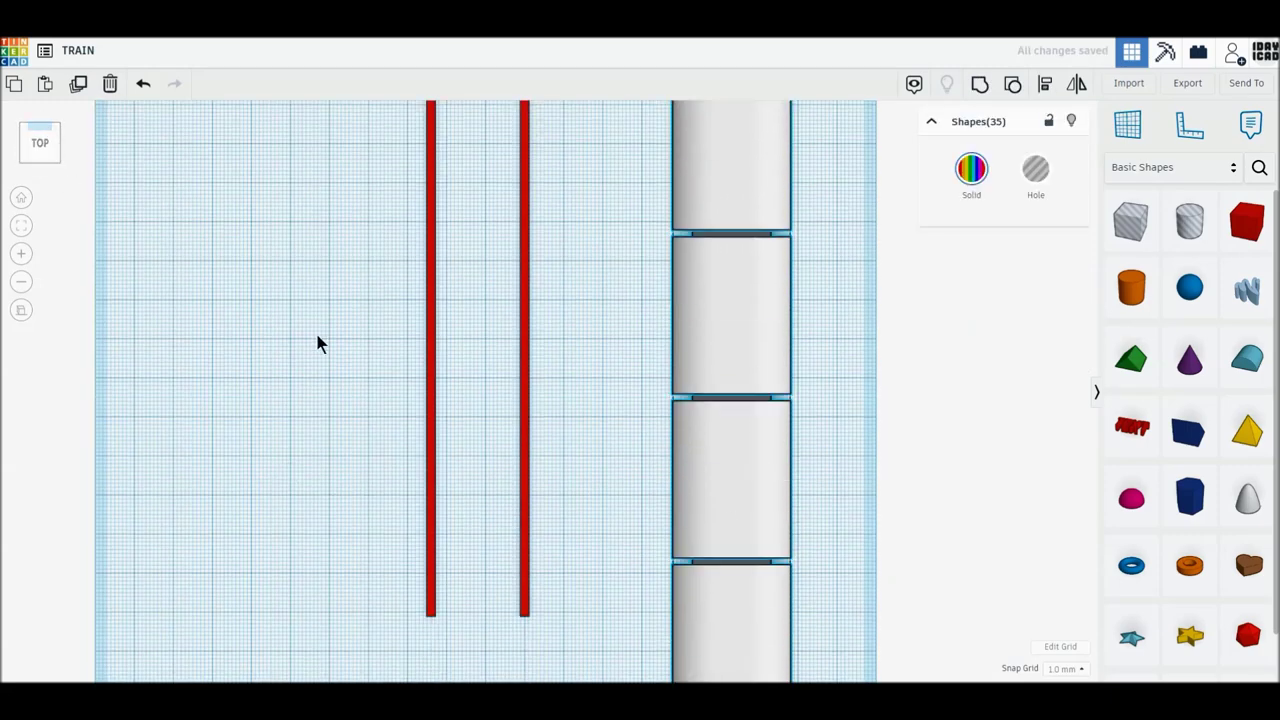
Lengthen both rails and move them further down the workplane.
scroll(316, 330, down, 2)
scroll(316, 323, down, 2)
drag(316, 323, 528, 545)
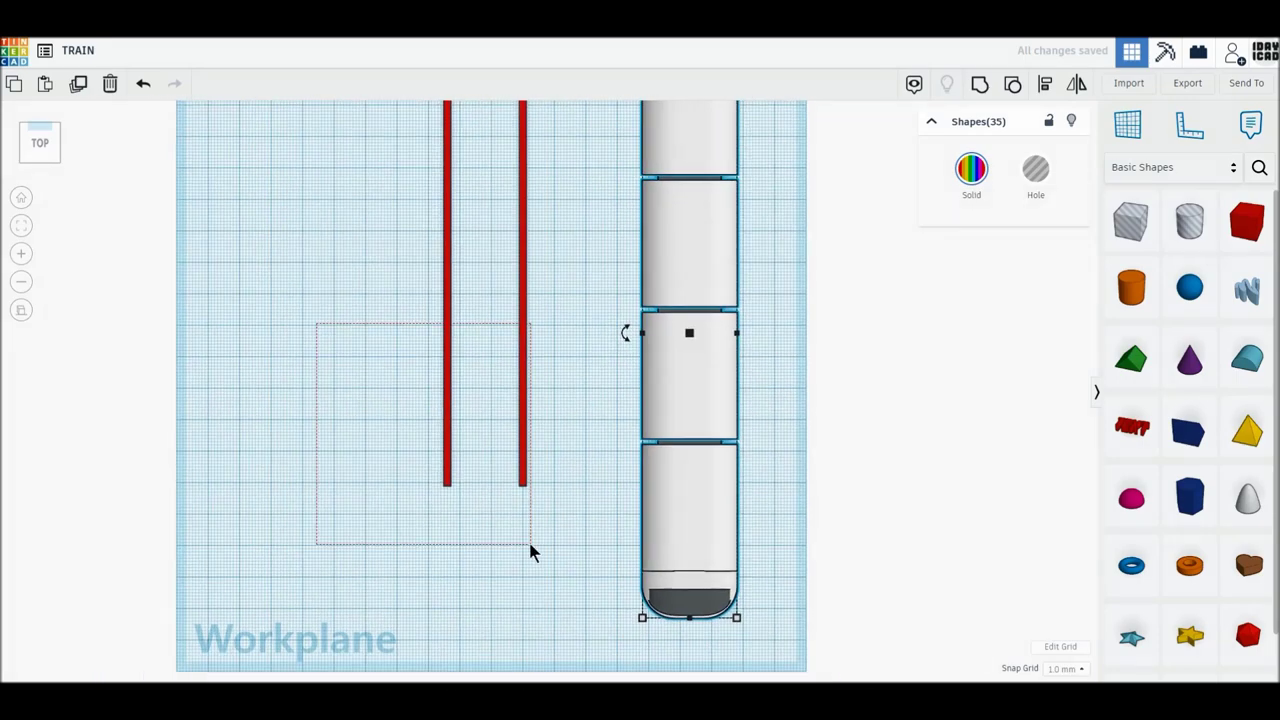
scroll(527, 488, down, 1)
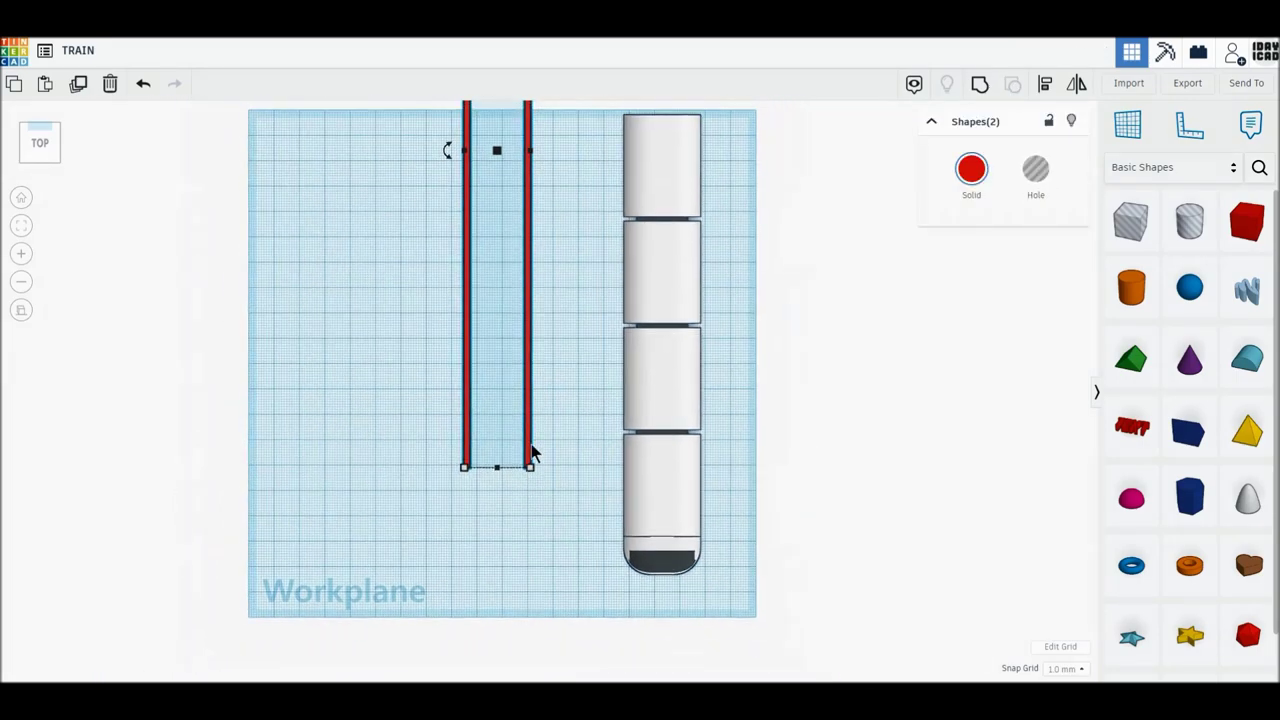
drag(527, 465, 529, 590)
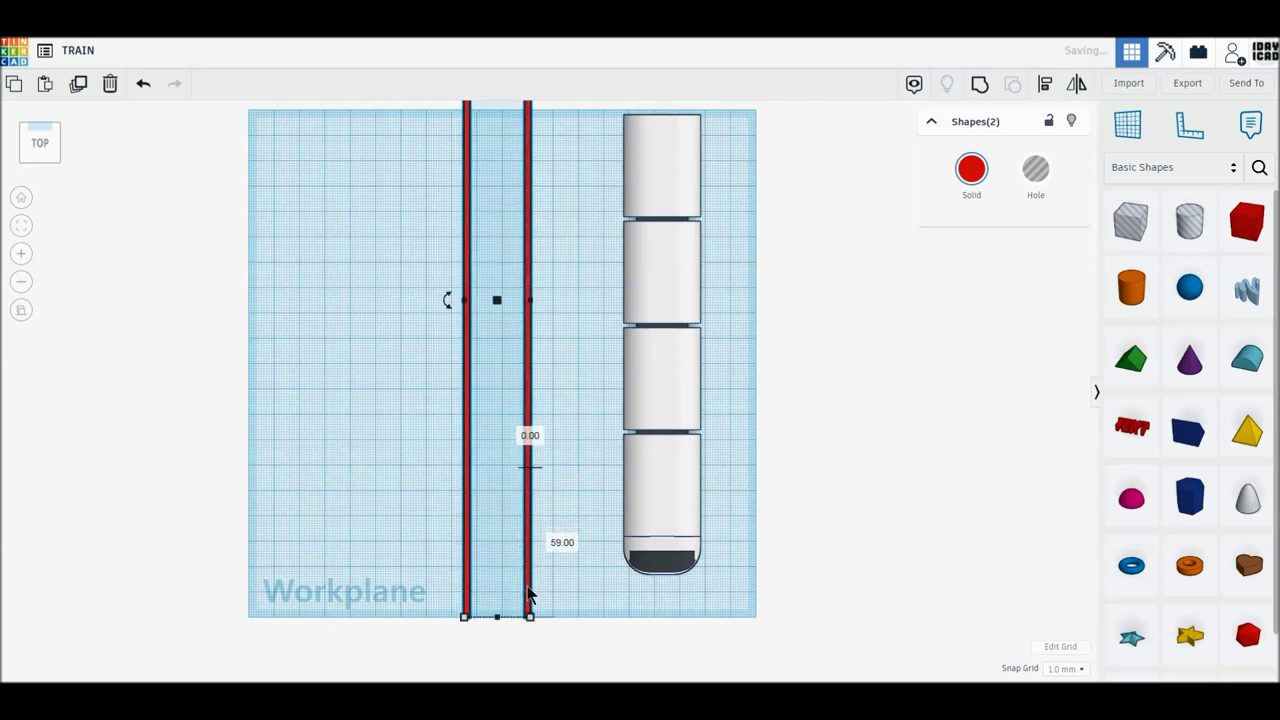
scroll(529, 590, down, 2)
mouse_move(533, 481)
mouse_down()
mouse_move(530, 530)
mouse_move(533, 481)
mouse_up()
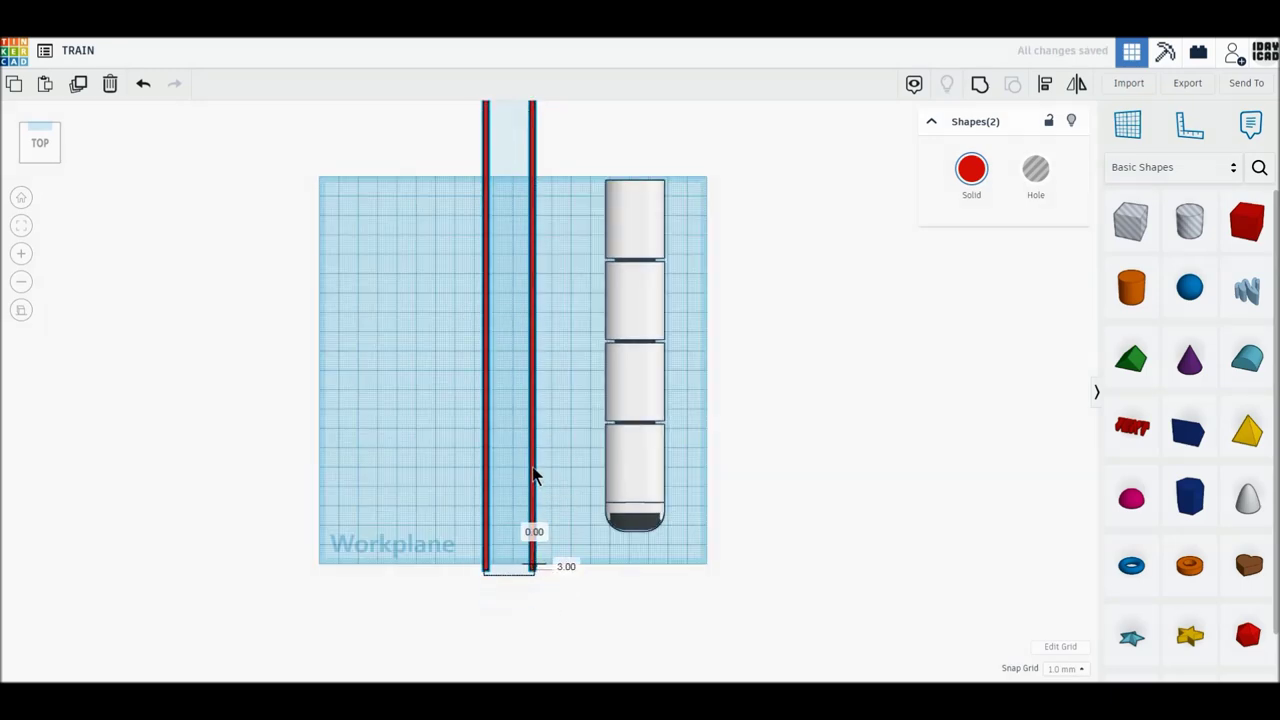
click(677, 600)
Add a box across both rails and flatten it into a thin 6 mm-wide sleeper.
drag(1247, 222, 492, 541)
key(f)
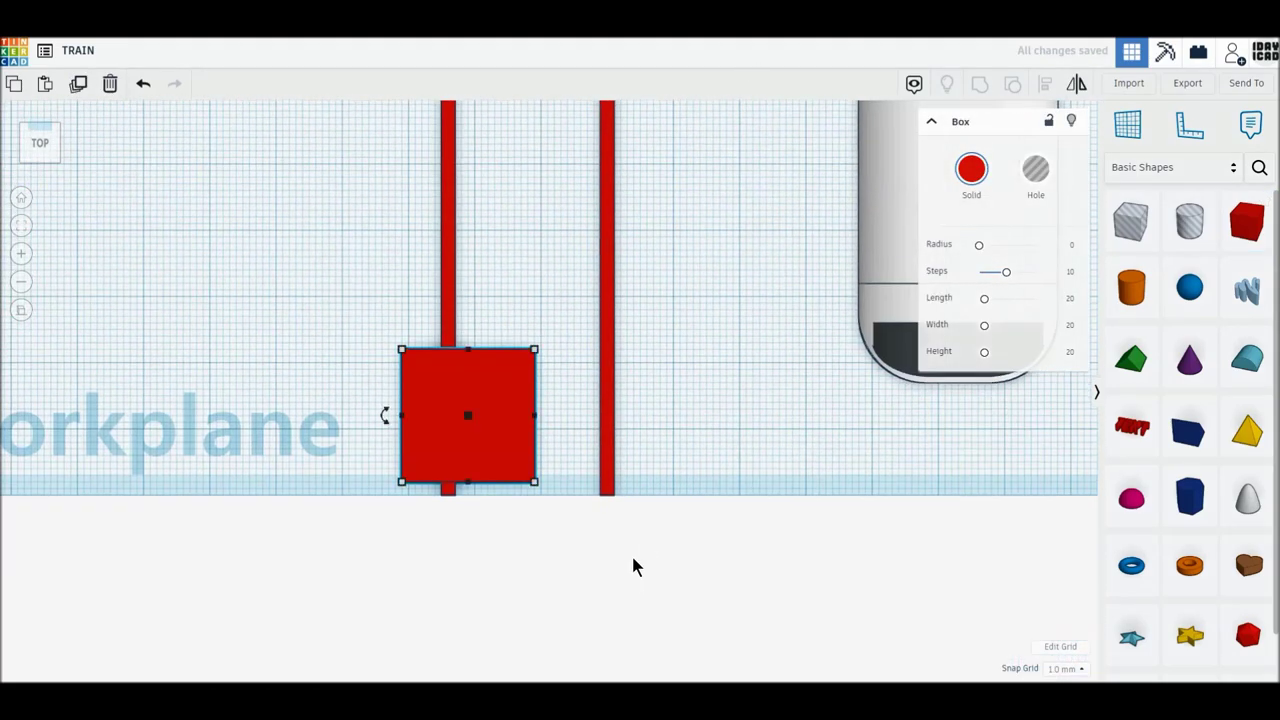
key(Right)
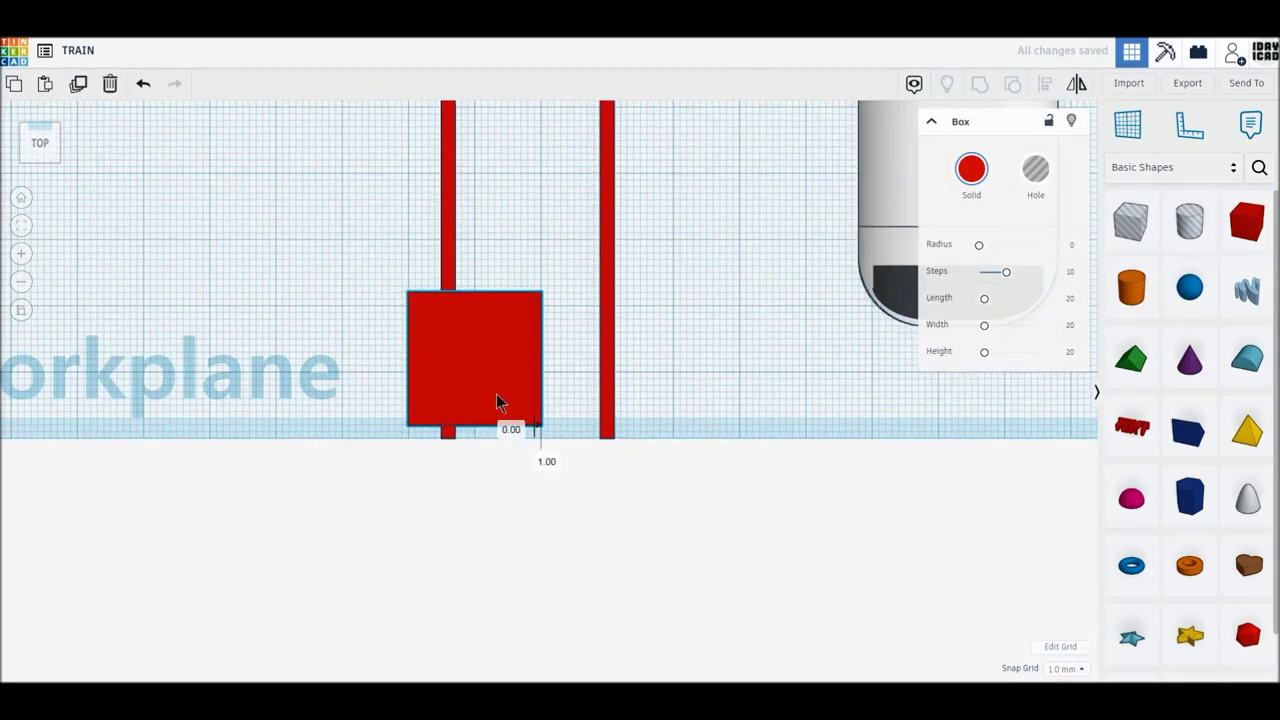
drag(543, 362, 646, 368)
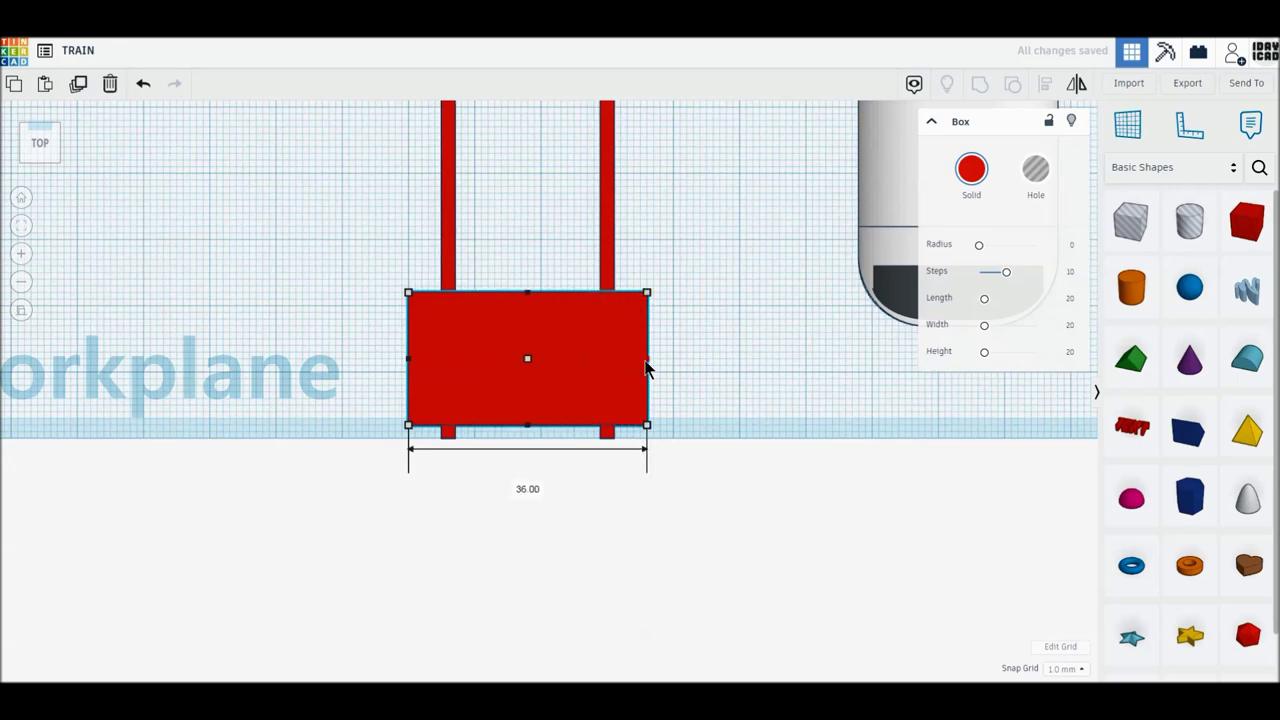
click(43, 164)
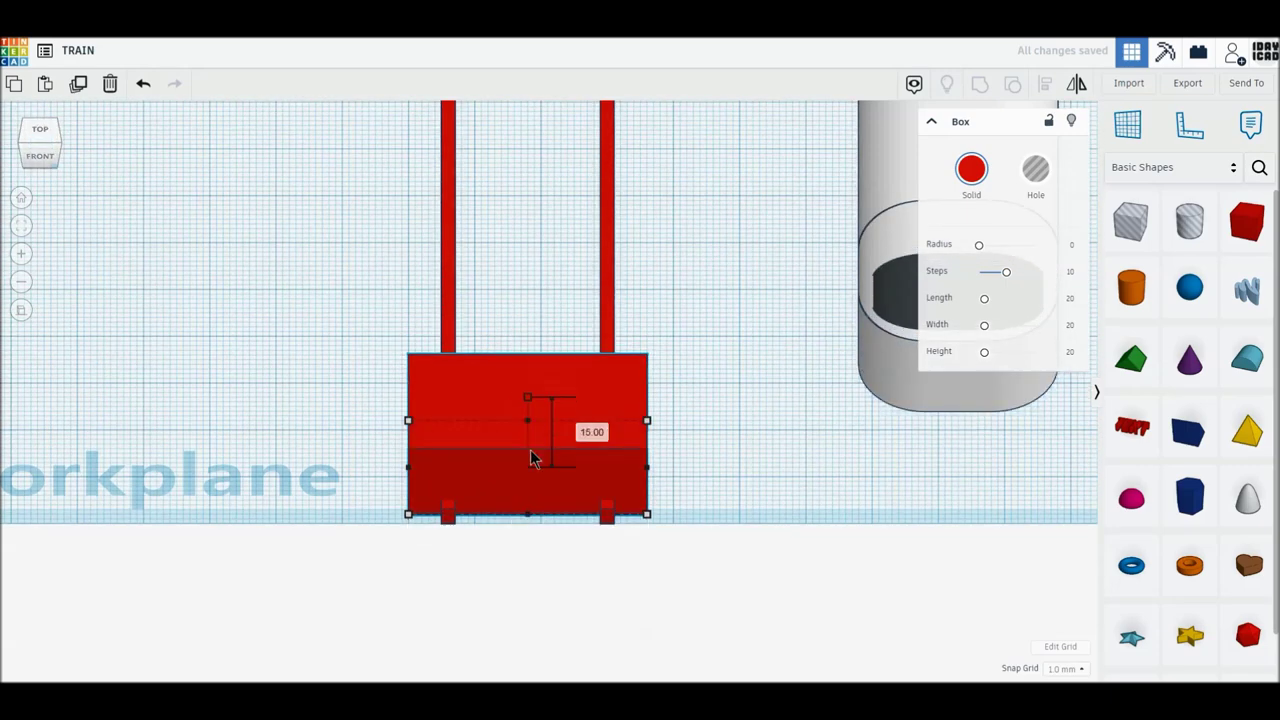
drag(529, 386, 532, 470)
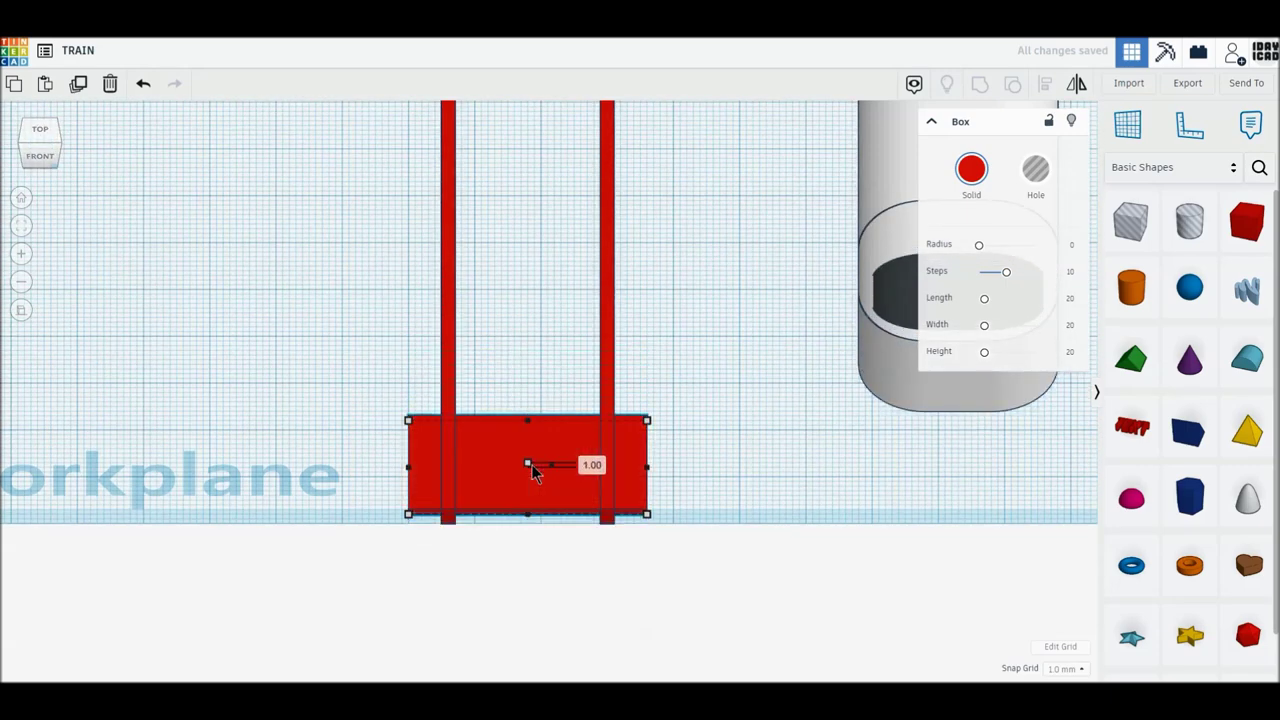
drag(528, 422, 528, 486)
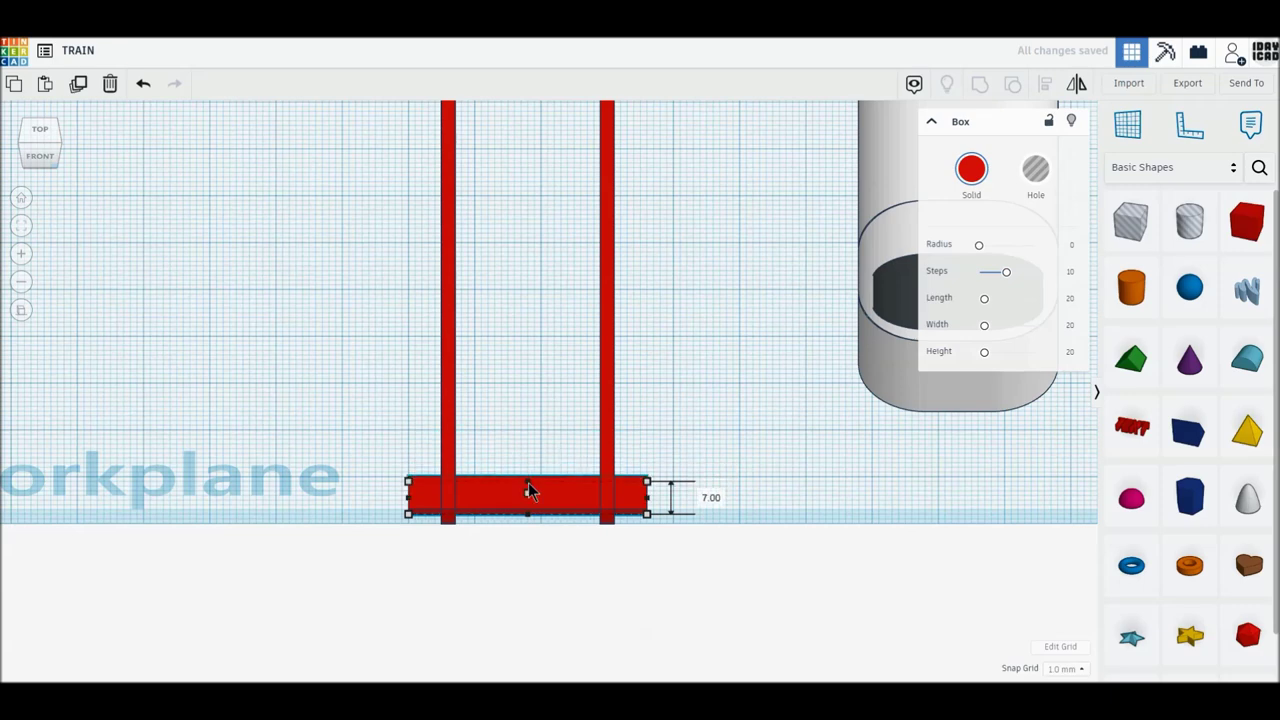
Colour both rails dark grey and the sleeper light grey.
drag(684, 340, 394, 200)
click(971, 169)
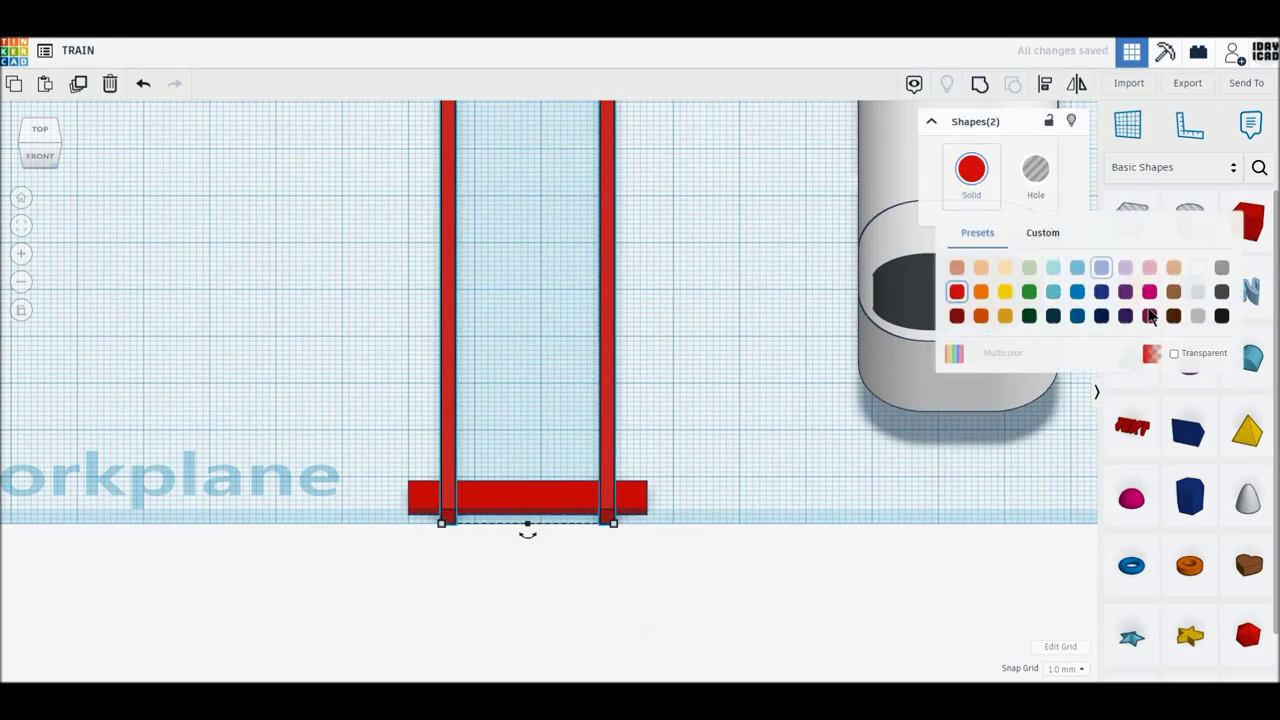
click(1222, 291)
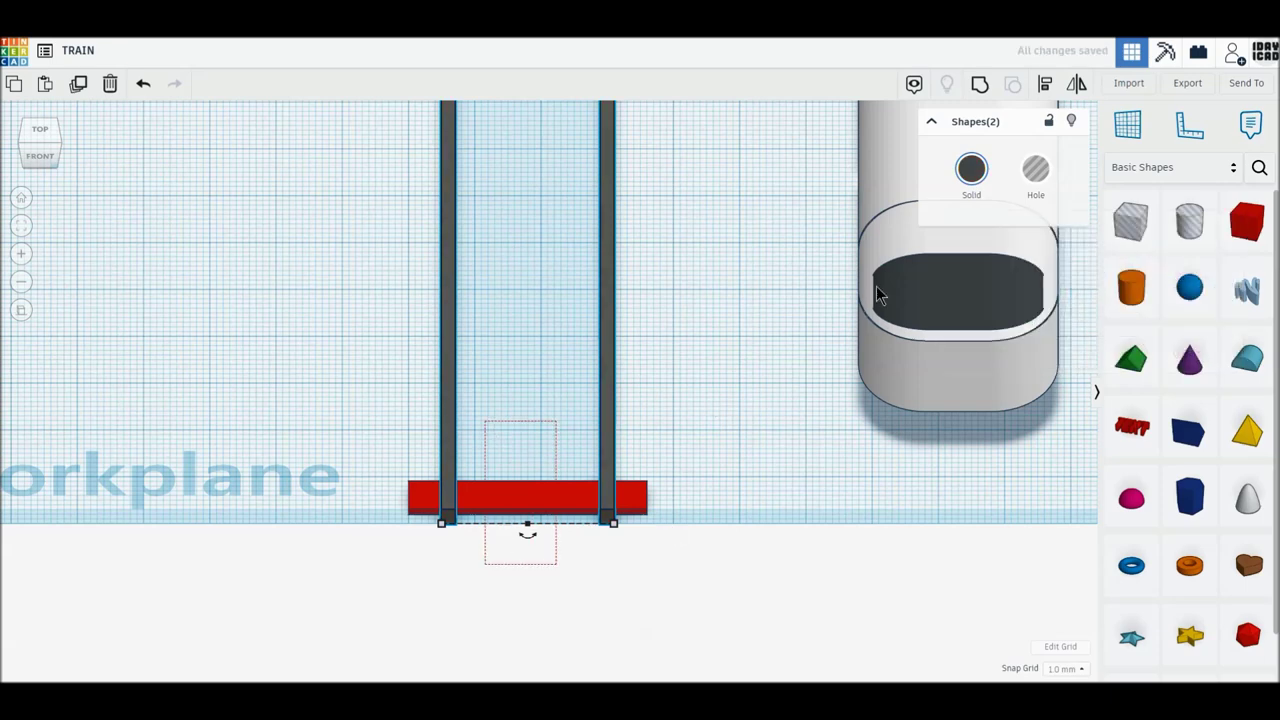
click(527, 500)
click(971, 169)
click(1197, 315)
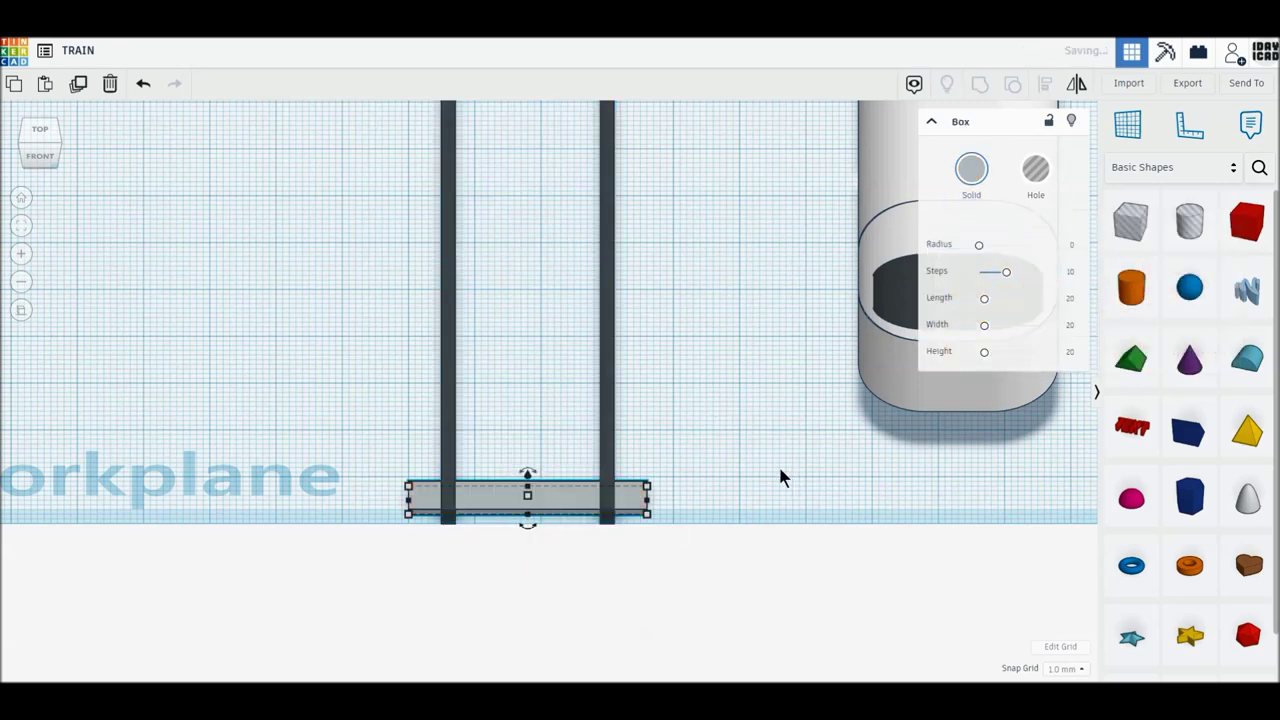
click(38, 137)
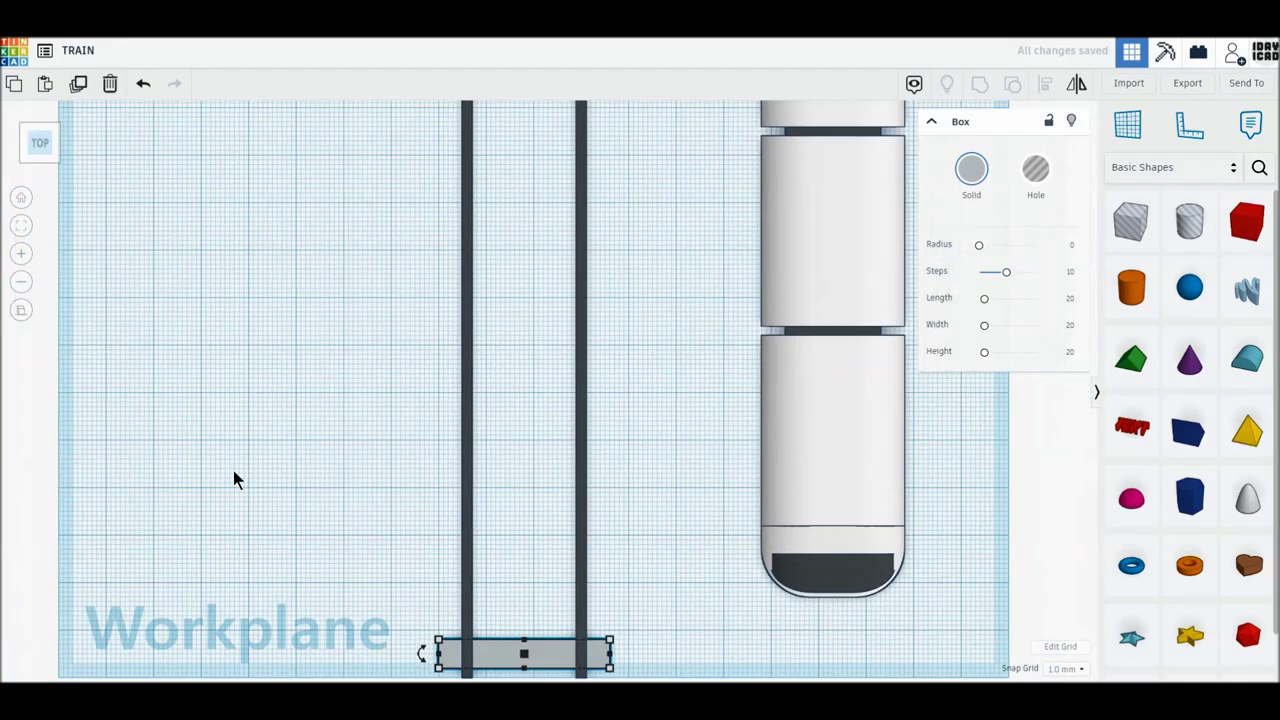
Duplicate the sleeper and move the copy 12 mm up the track.
click(78, 84)
drag(551, 631, 548, 592)
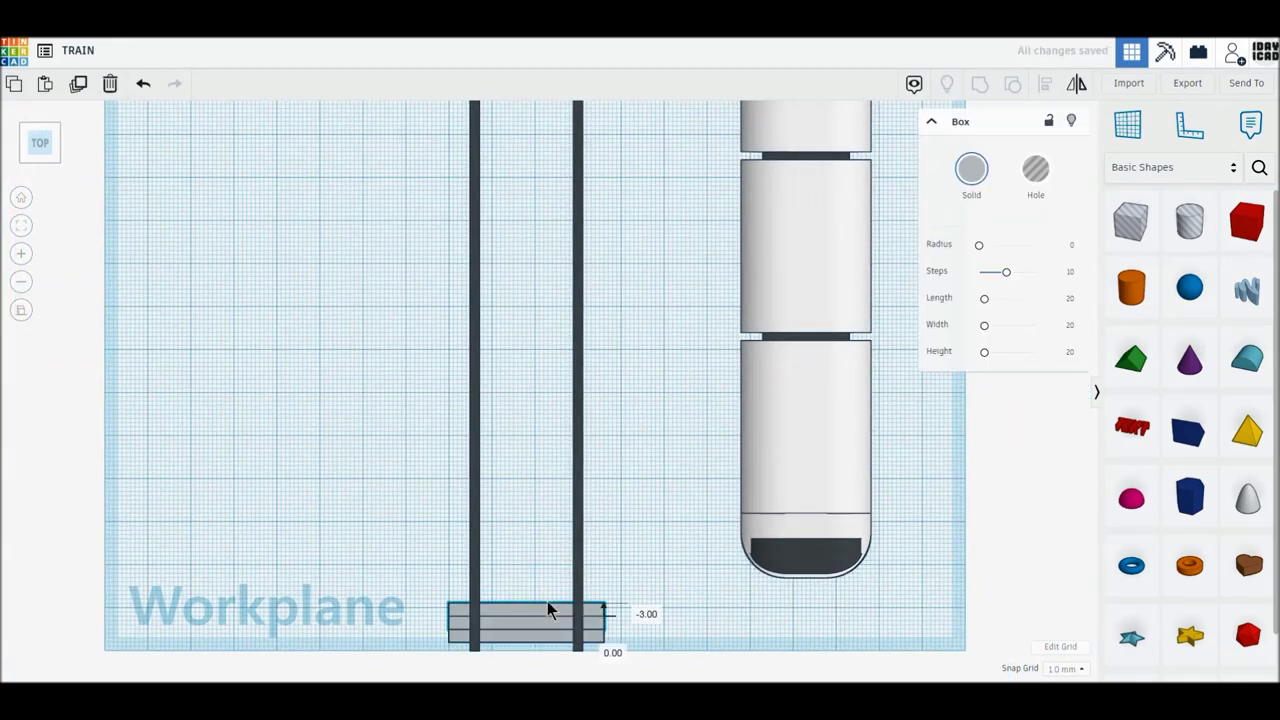
key(Up)
key(Up)
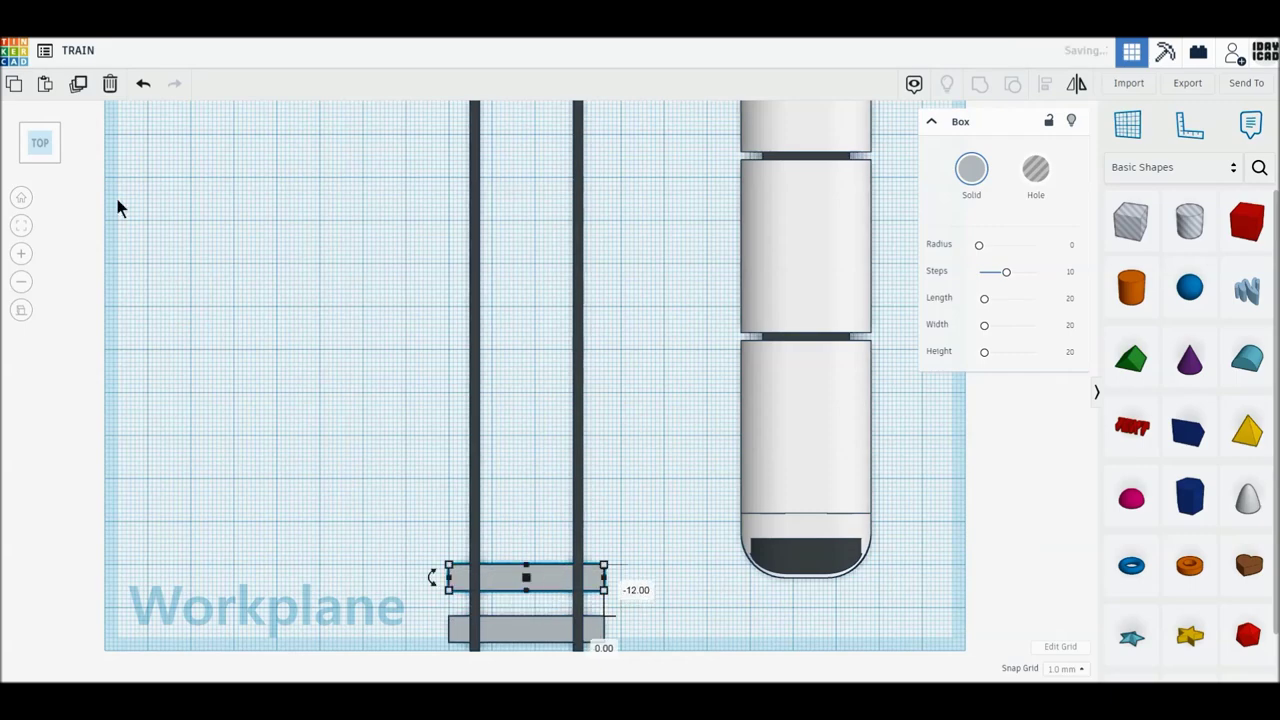
scroll(269, 400, down, 2)
scroll(271, 405, down, 2)
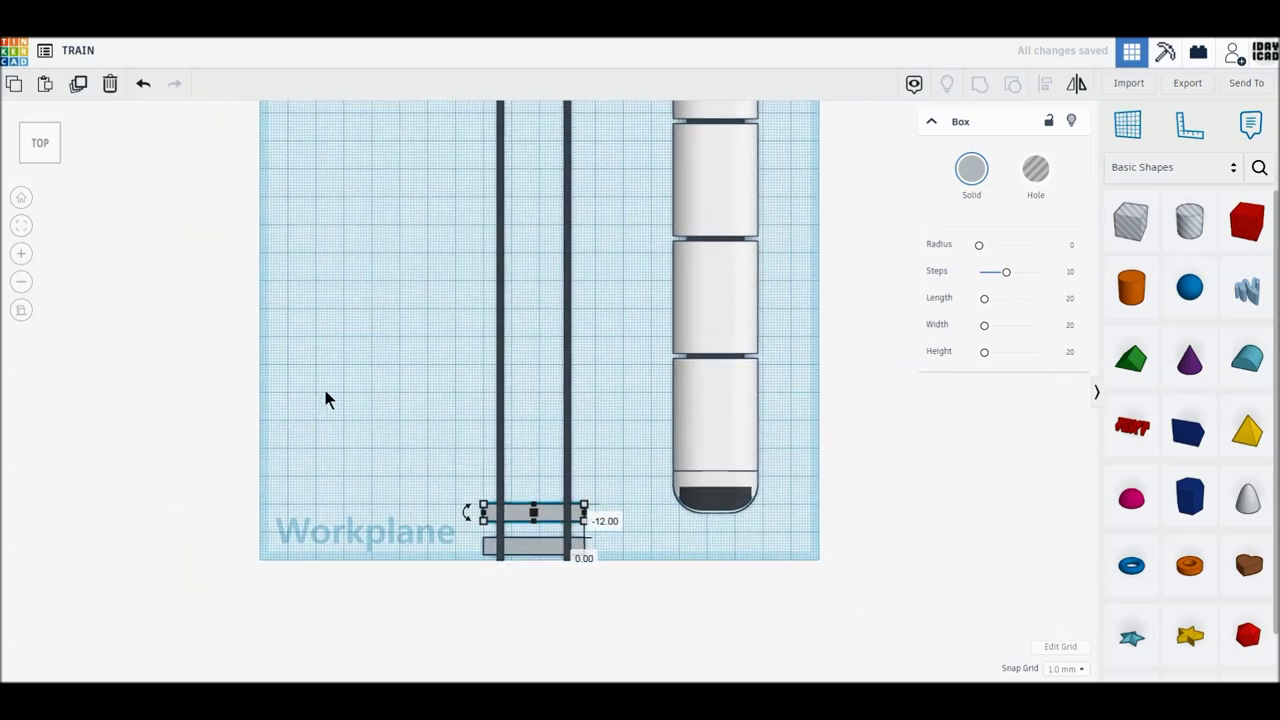
Repeat the duplication to lay evenly spaced sleepers to the rails' end, then select the train.
click(79, 87)
click(79, 87)
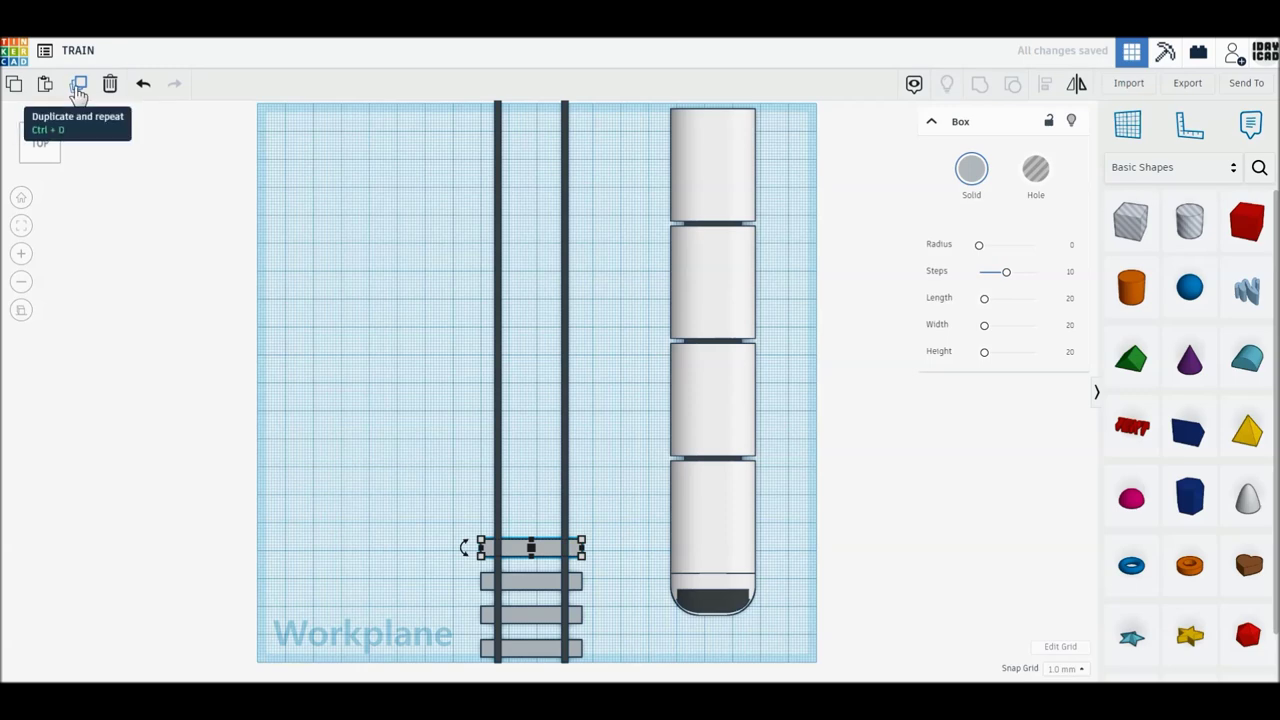
click(79, 88)
click(79, 88)
click(79, 88)
click(79, 88)
click(79, 88)
click(79, 88)
click(79, 88)
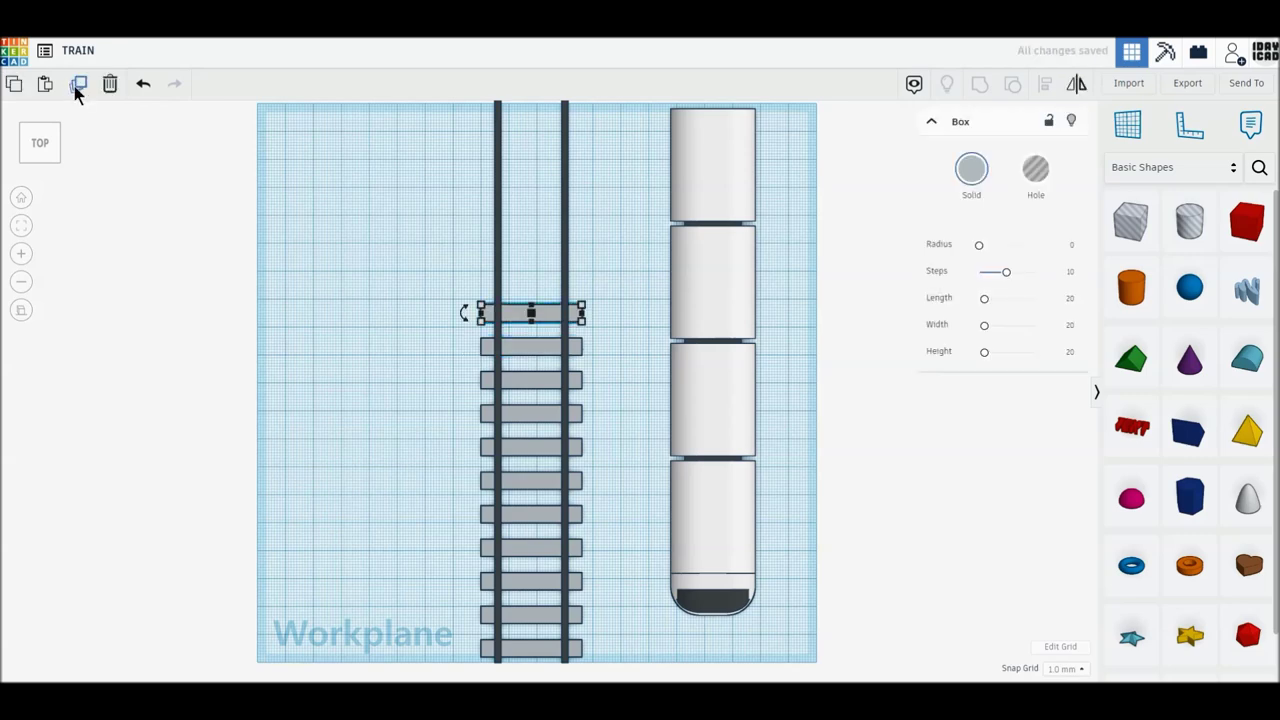
click(79, 88)
click(79, 88)
click(79, 88)
middle_drag(259, 301, 250, 501)
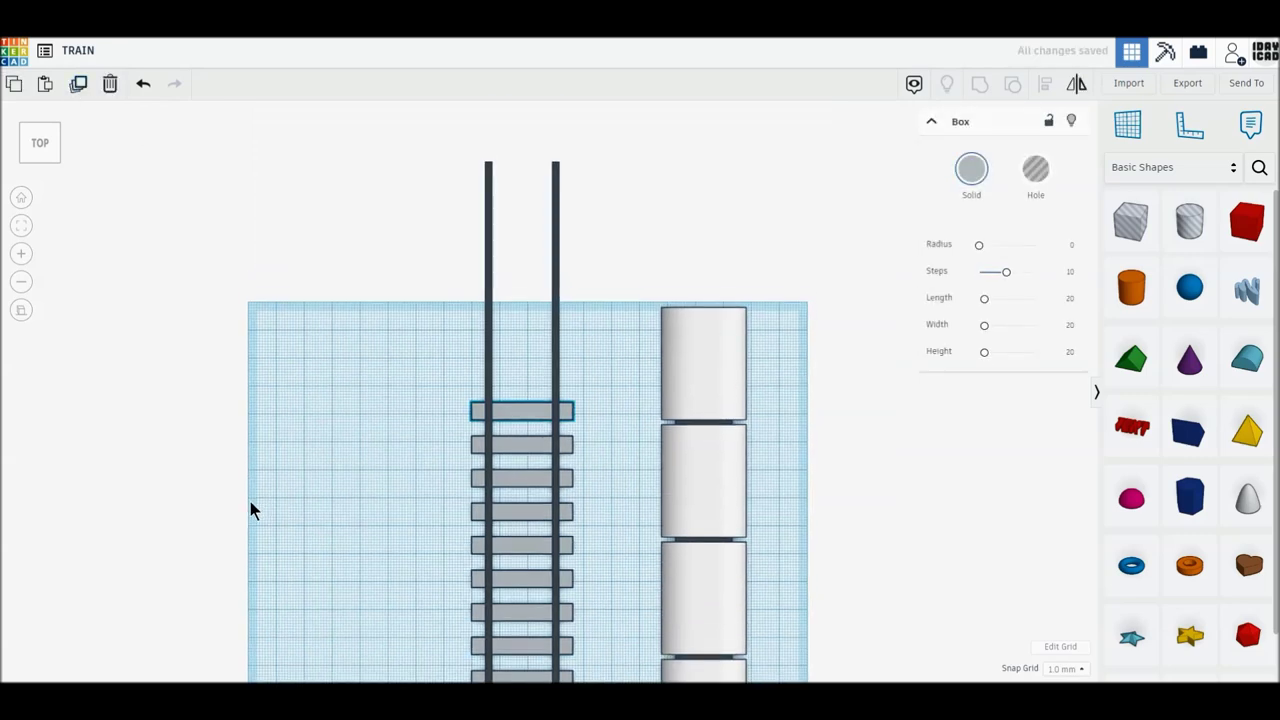
click(80, 88)
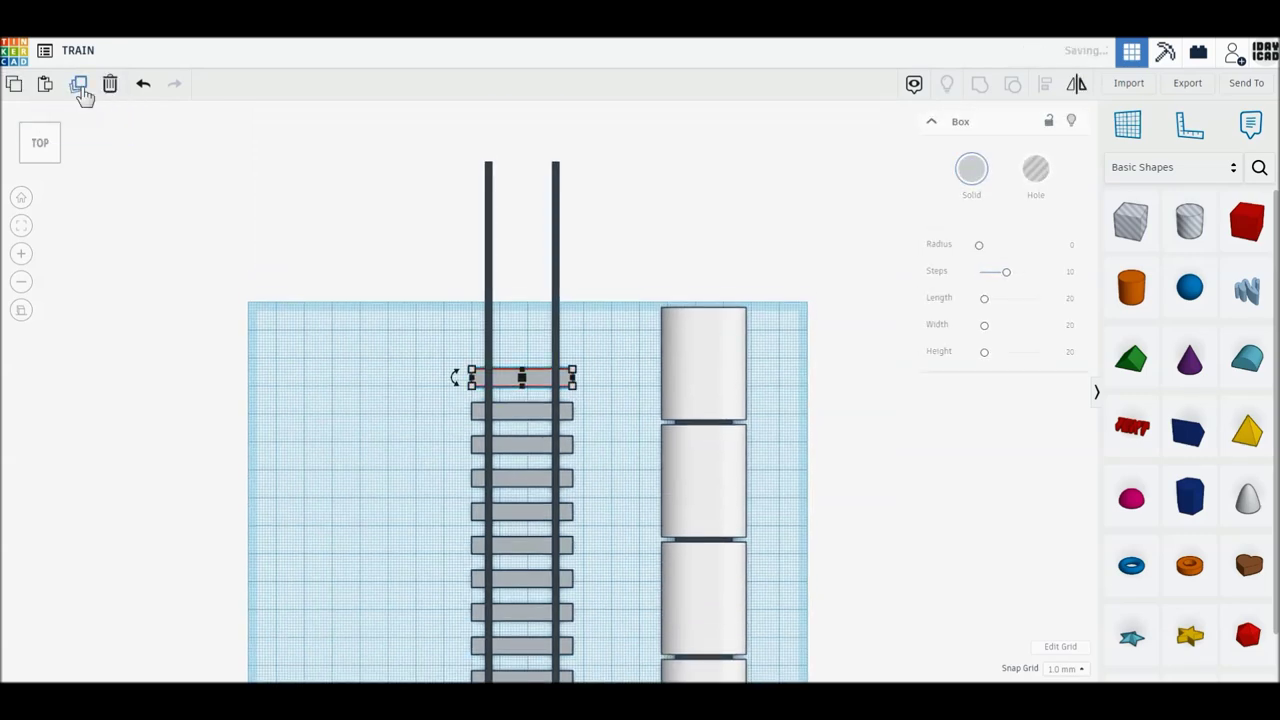
click(80, 88)
click(80, 88)
click(80, 88)
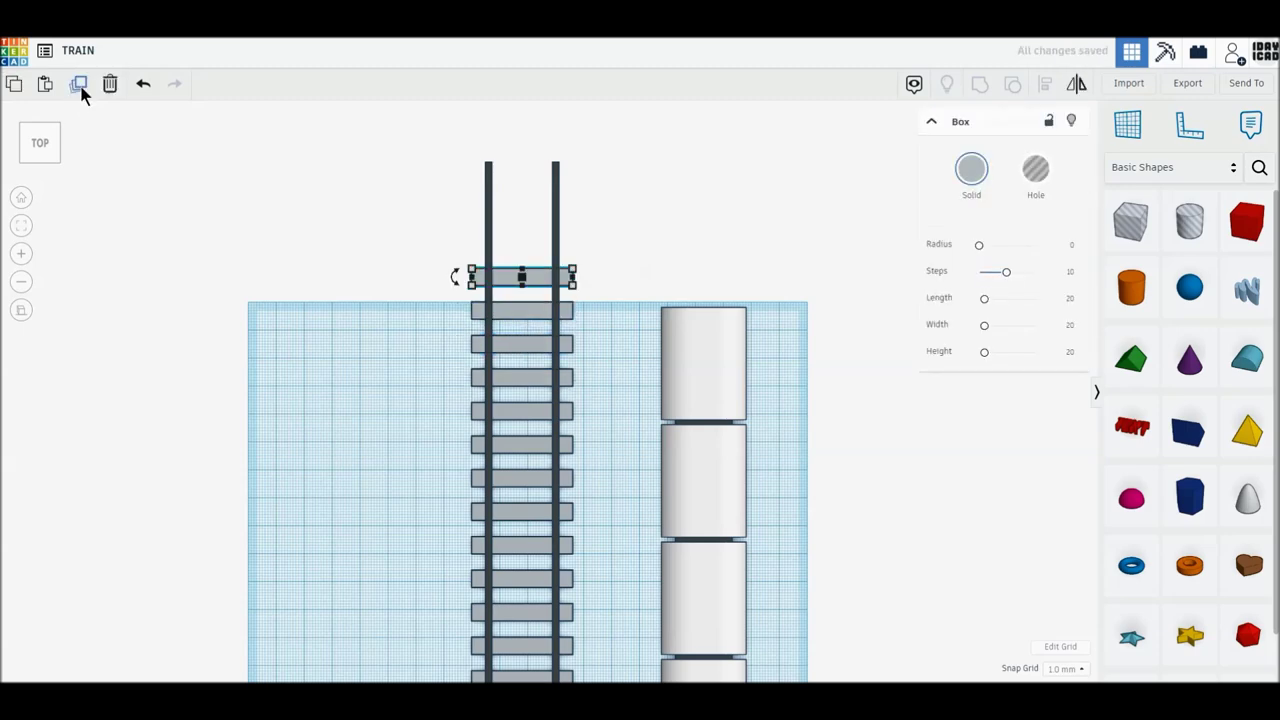
click(80, 88)
click(80, 88)
click(84, 94)
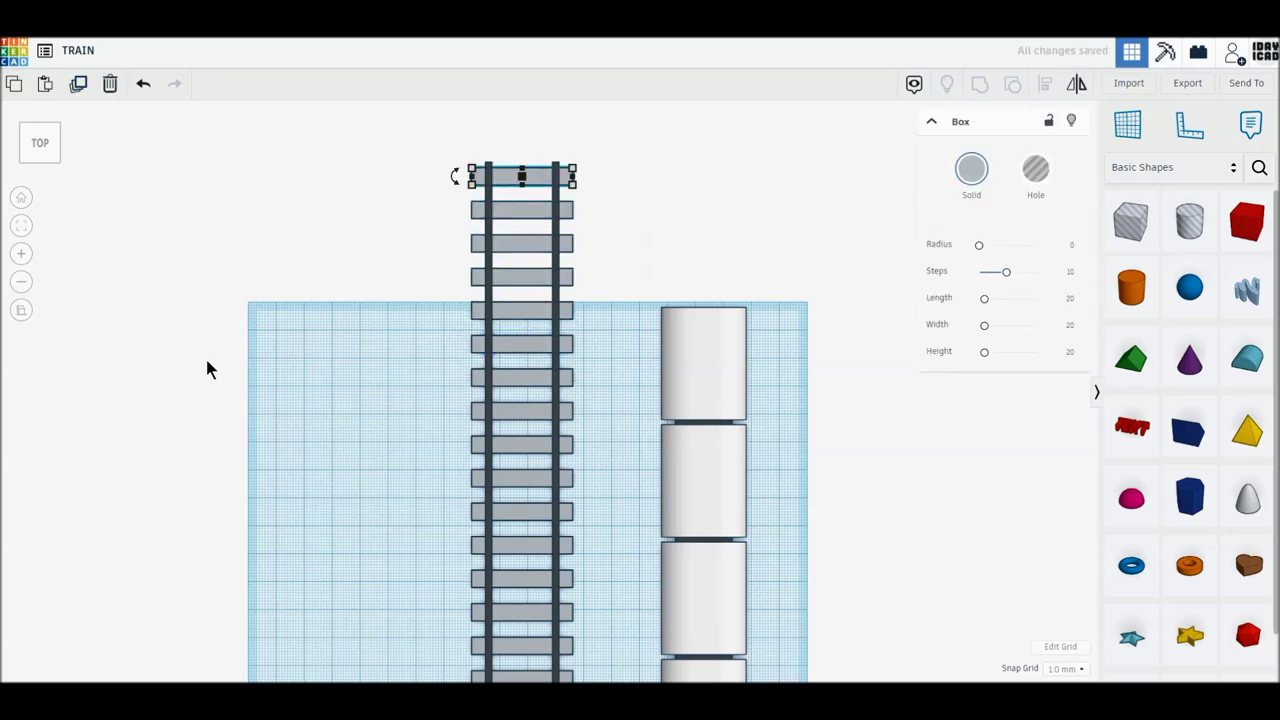
scroll(205, 356, down, 2)
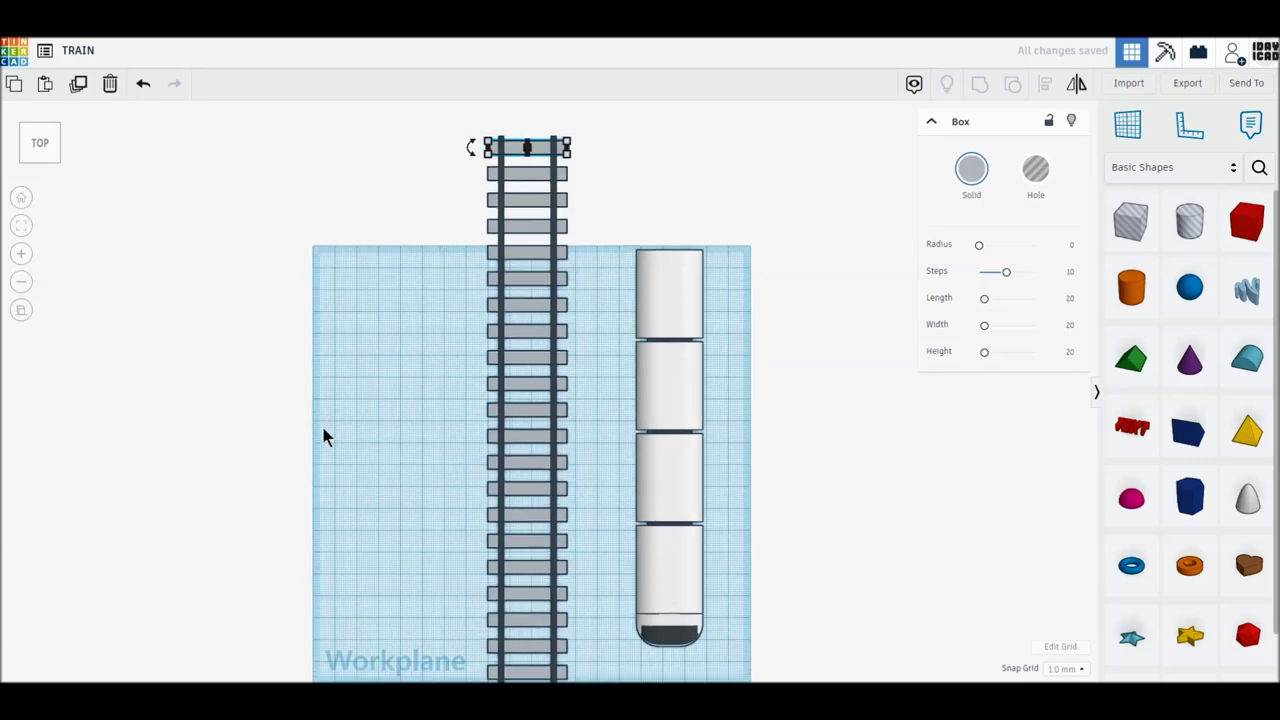
scroll(612, 288, down, 2)
drag(600, 250, 703, 607)
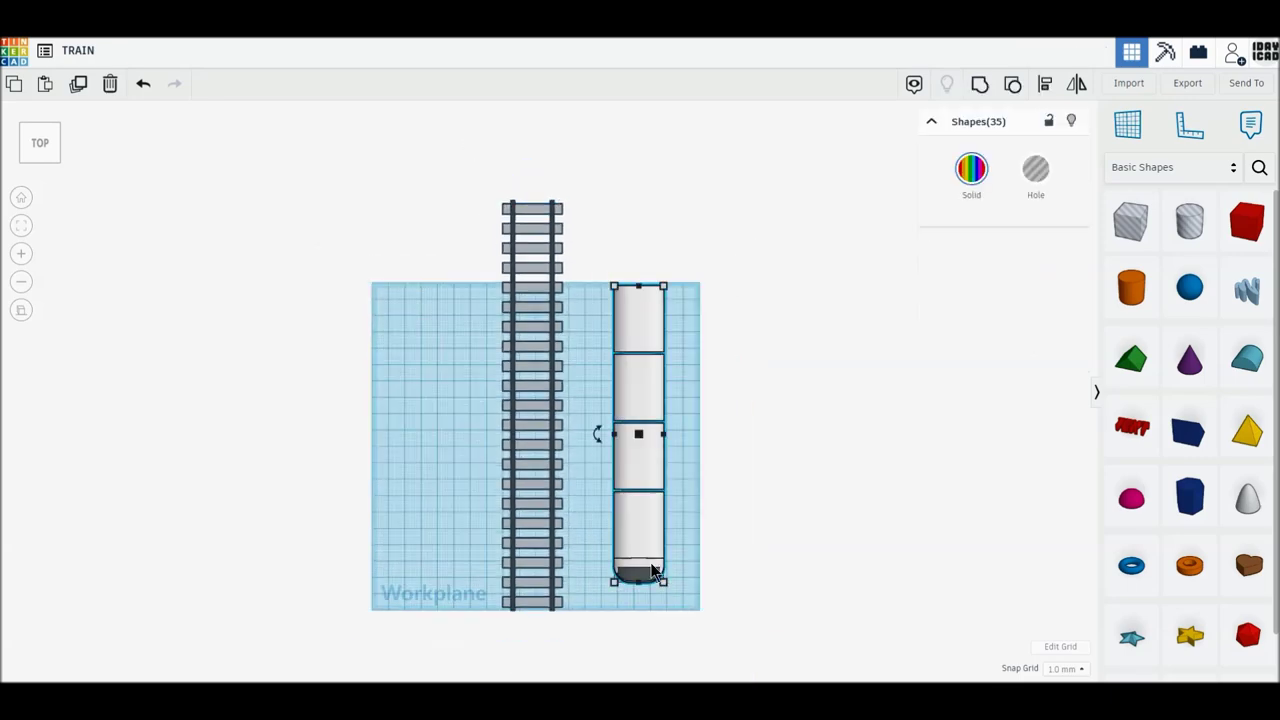
Place the four carriages on the rails and check alignment from the Front and Top views.
drag(632, 547, 538, 463)
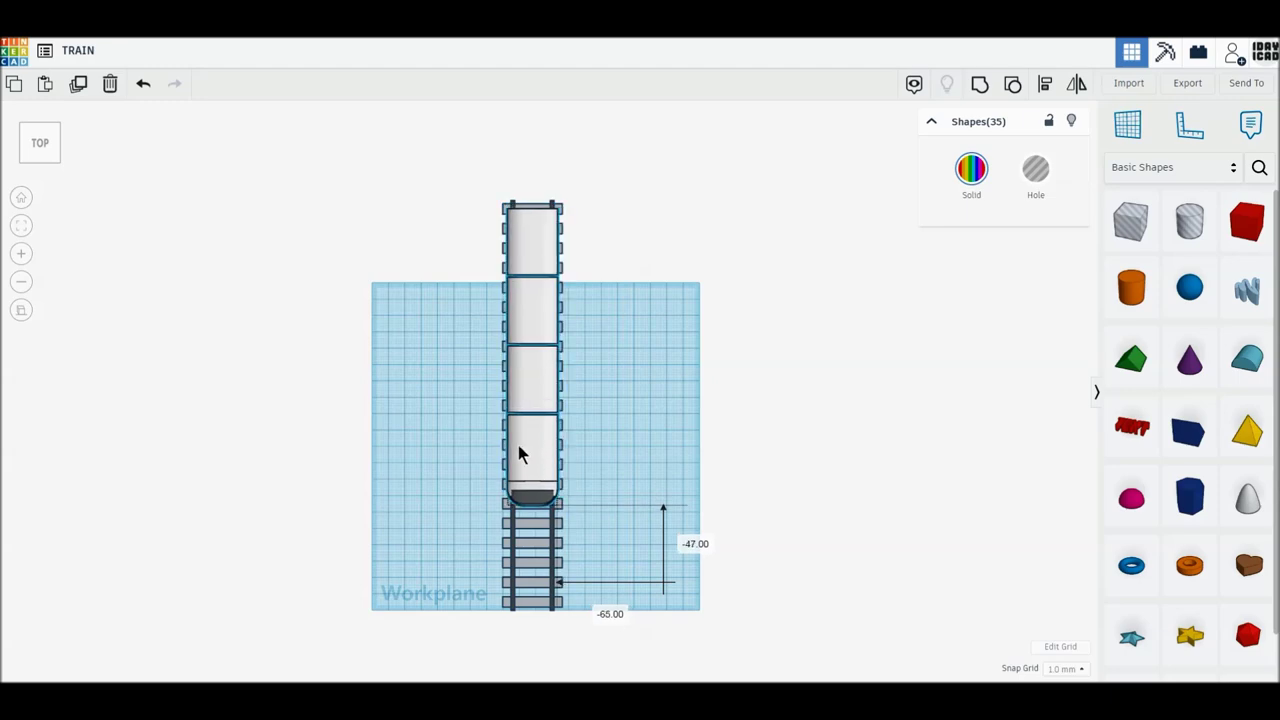
click(38, 168)
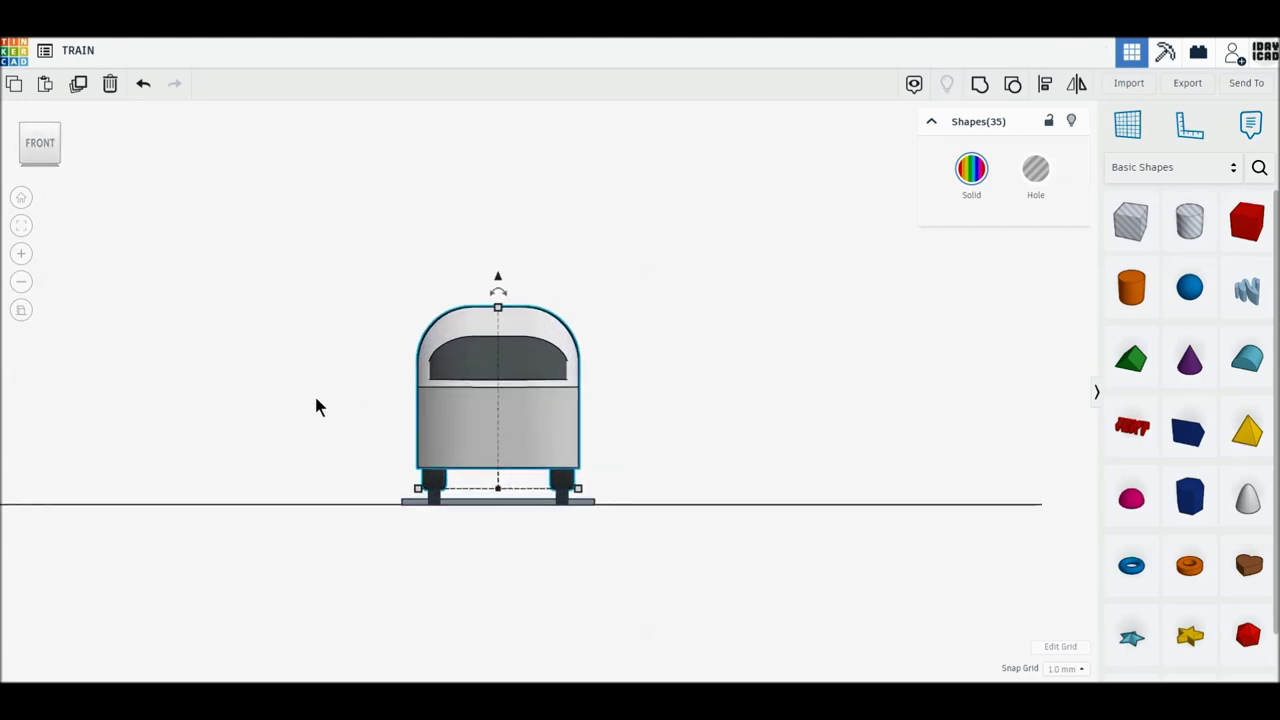
click(42, 128)
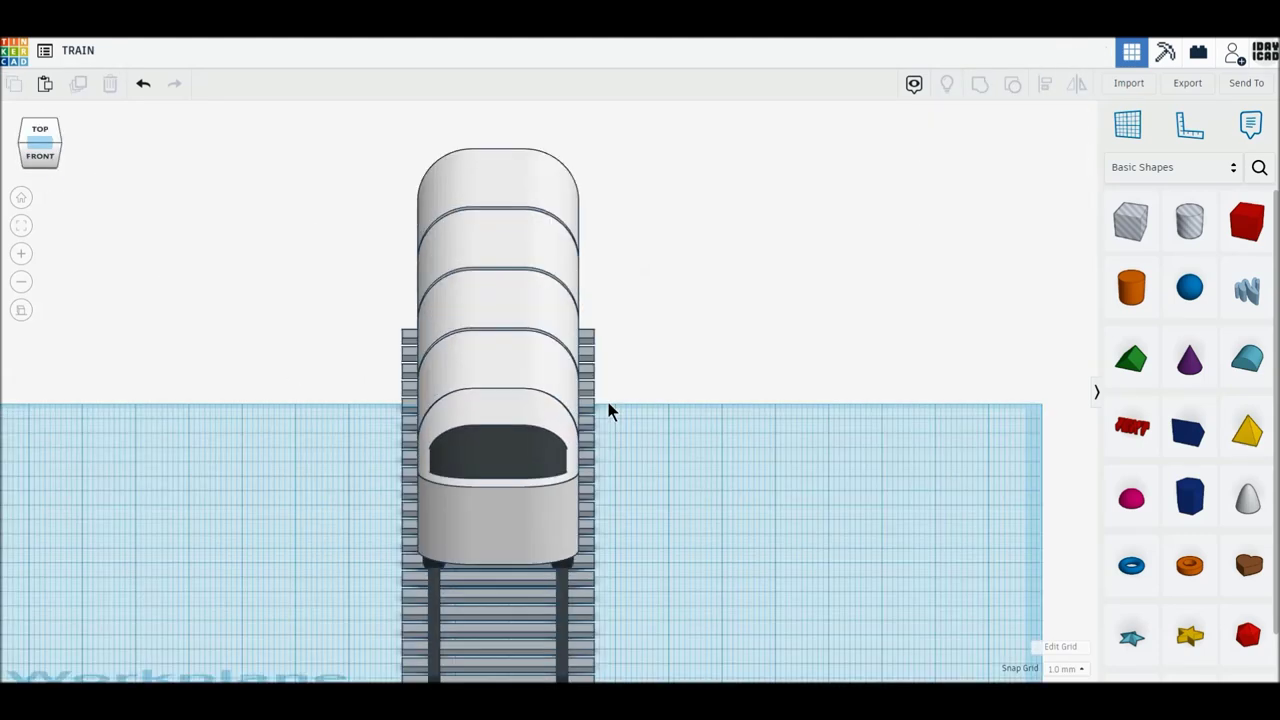
Add a white cylinder with 64 sides, bevel 25 and 10 segments.
drag(1133, 305, 757, 615)
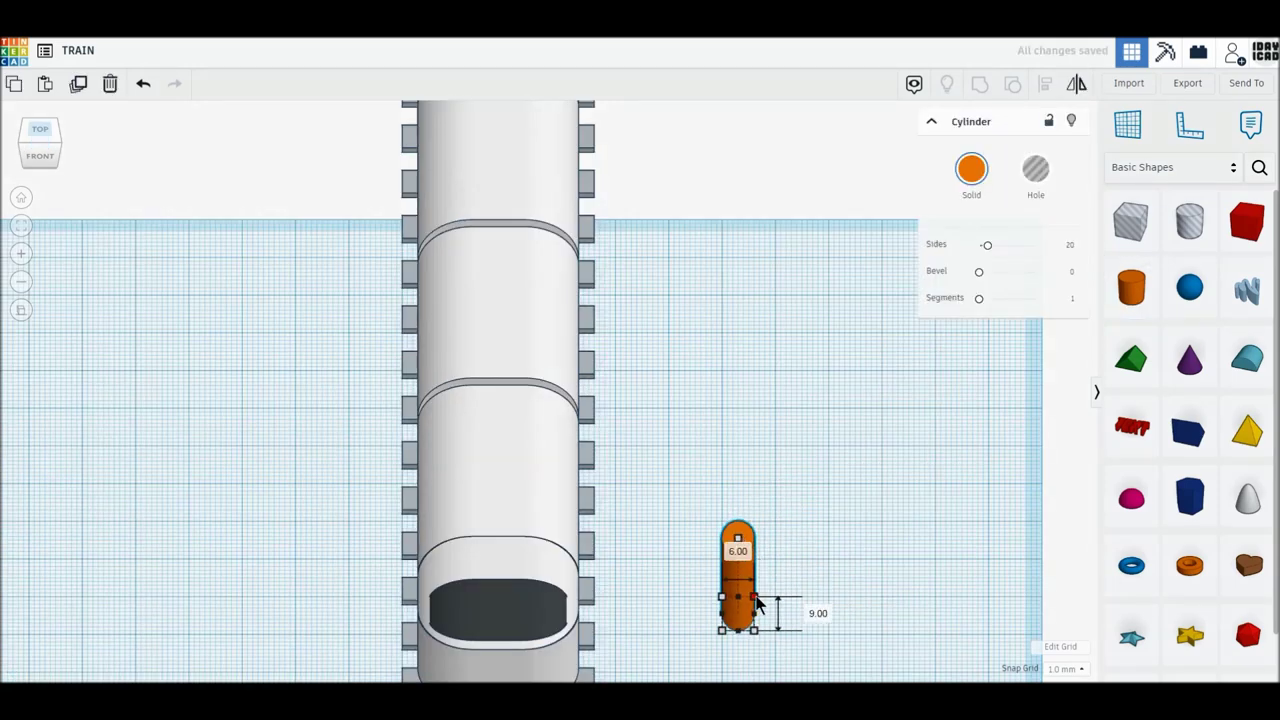
drag(987, 245, 1080, 244)
drag(979, 271, 1091, 268)
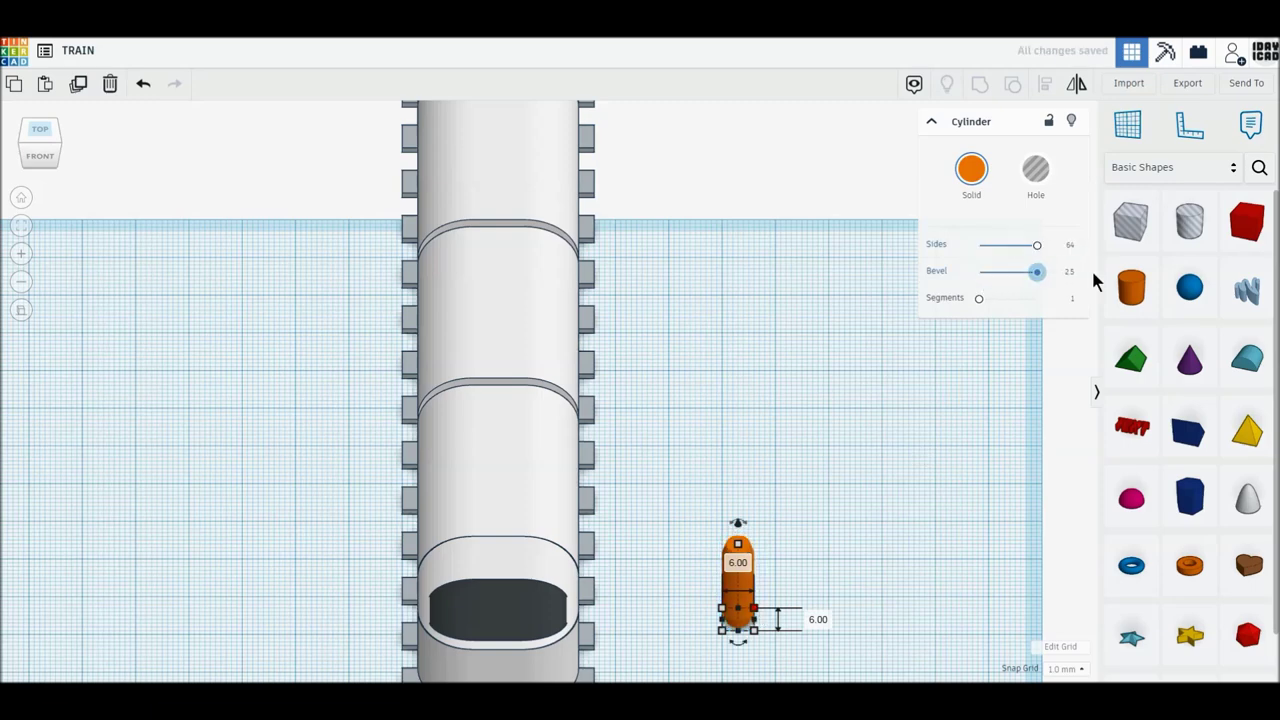
drag(980, 298, 1045, 298)
click(971, 170)
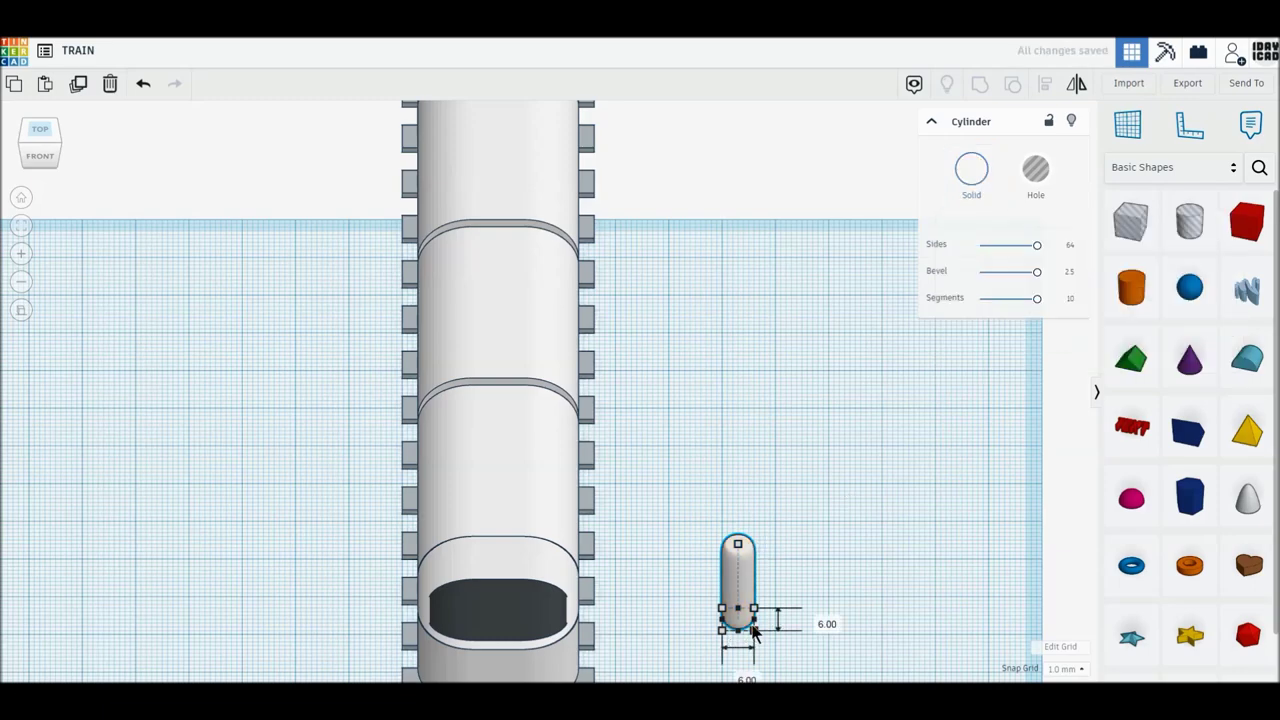
Lower the cylinder's height to 8 and turn it 90° onto its side.
click(58, 146)
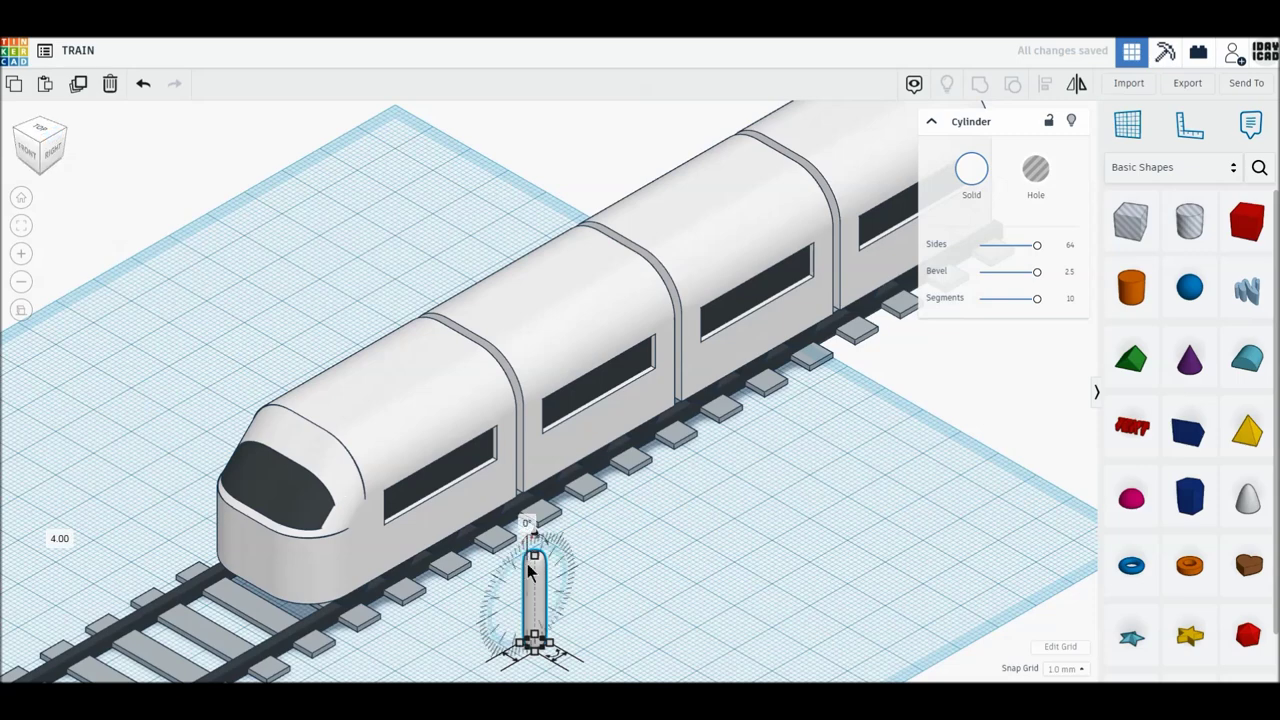
drag(538, 612, 538, 610)
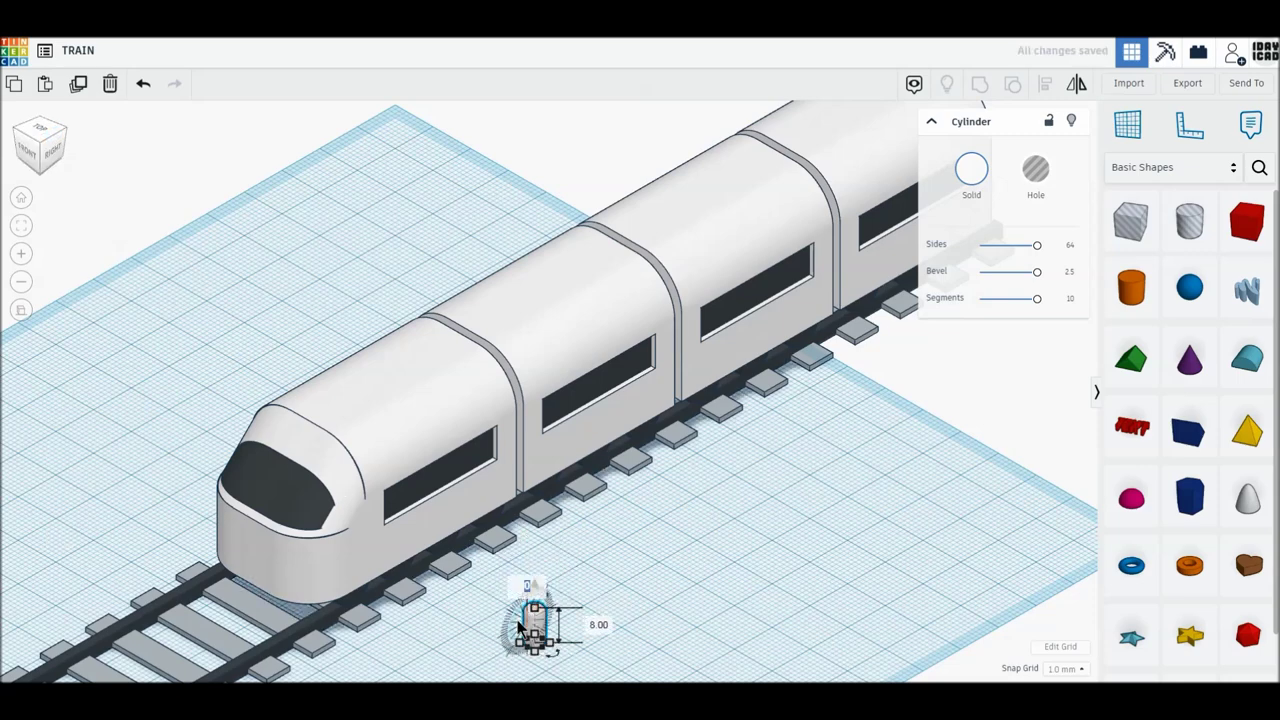
drag(518, 628, 585, 670)
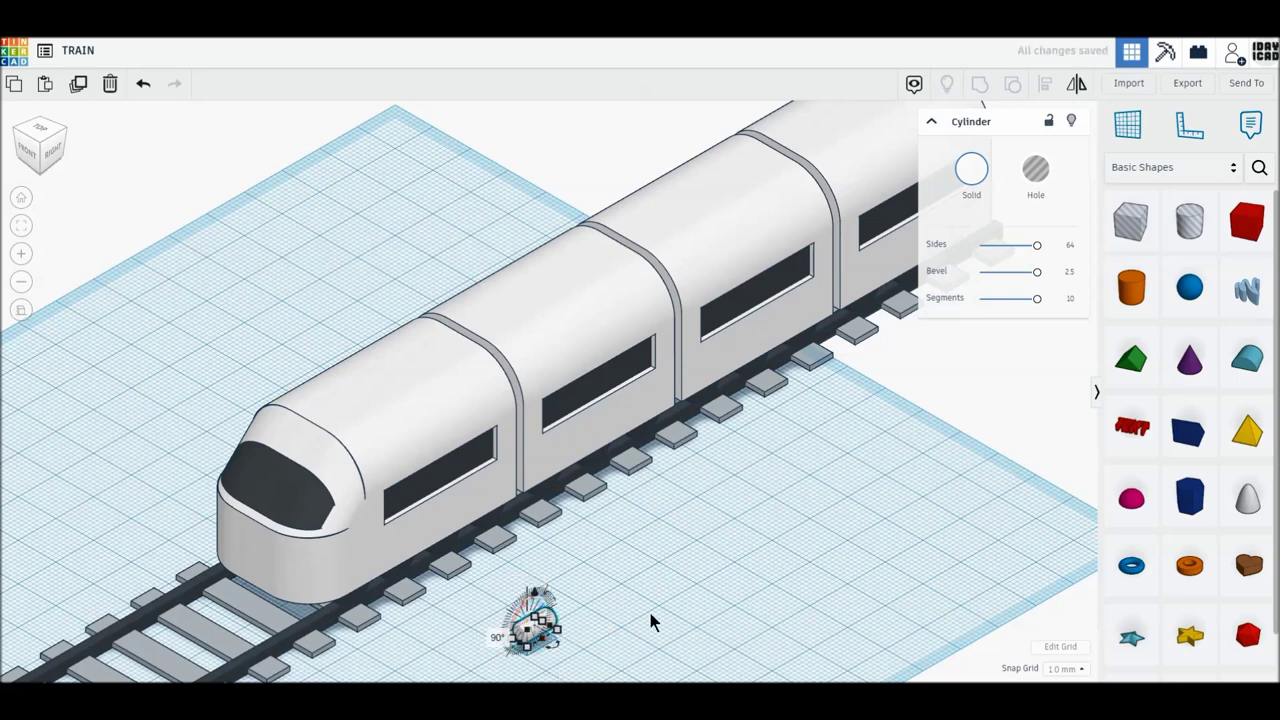
click(591, 630)
Position the headlight at the nose's corner, raised to elevation 15.
middle_drag(640, 571, 570, 575)
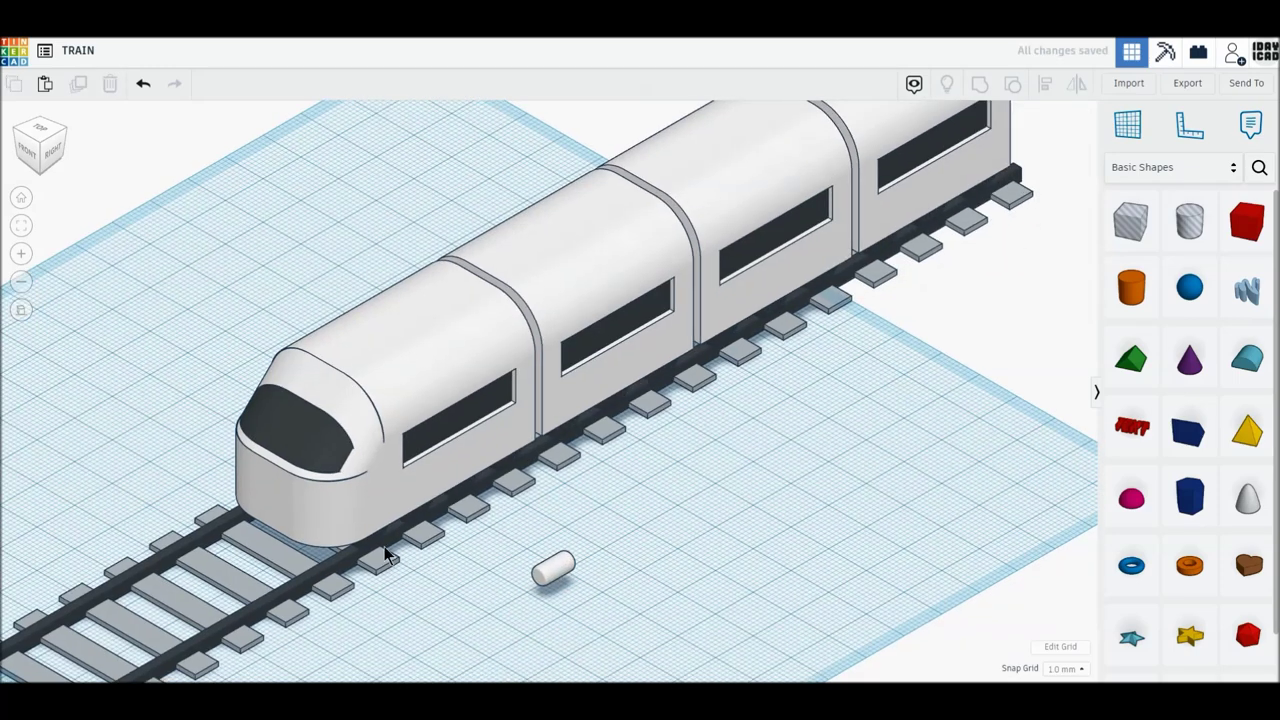
drag(553, 568, 323, 553)
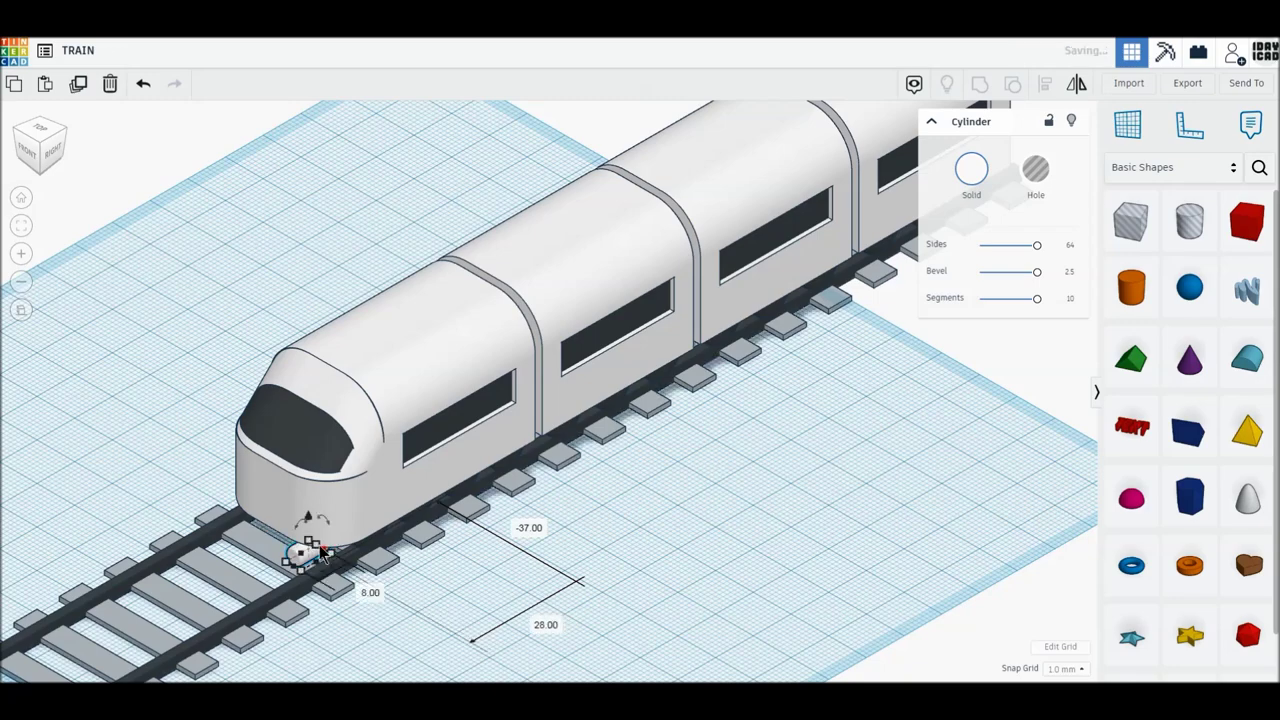
drag(310, 502, 311, 447)
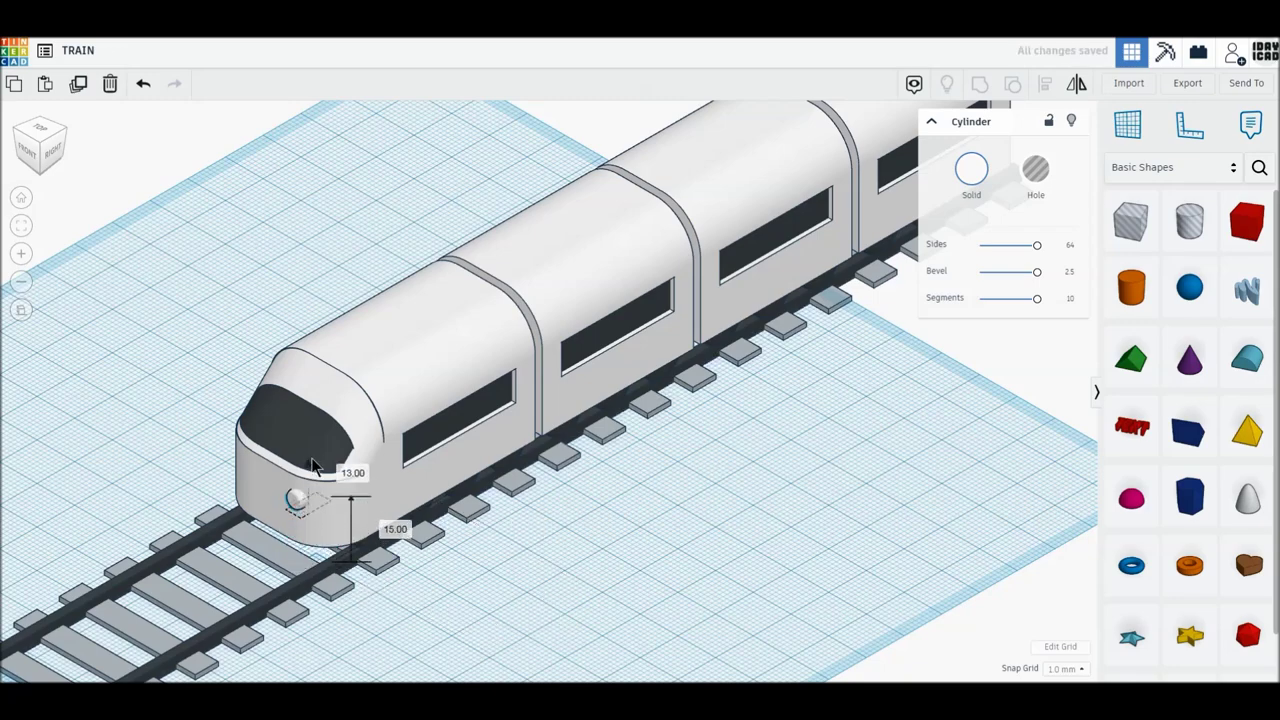
click(40, 130)
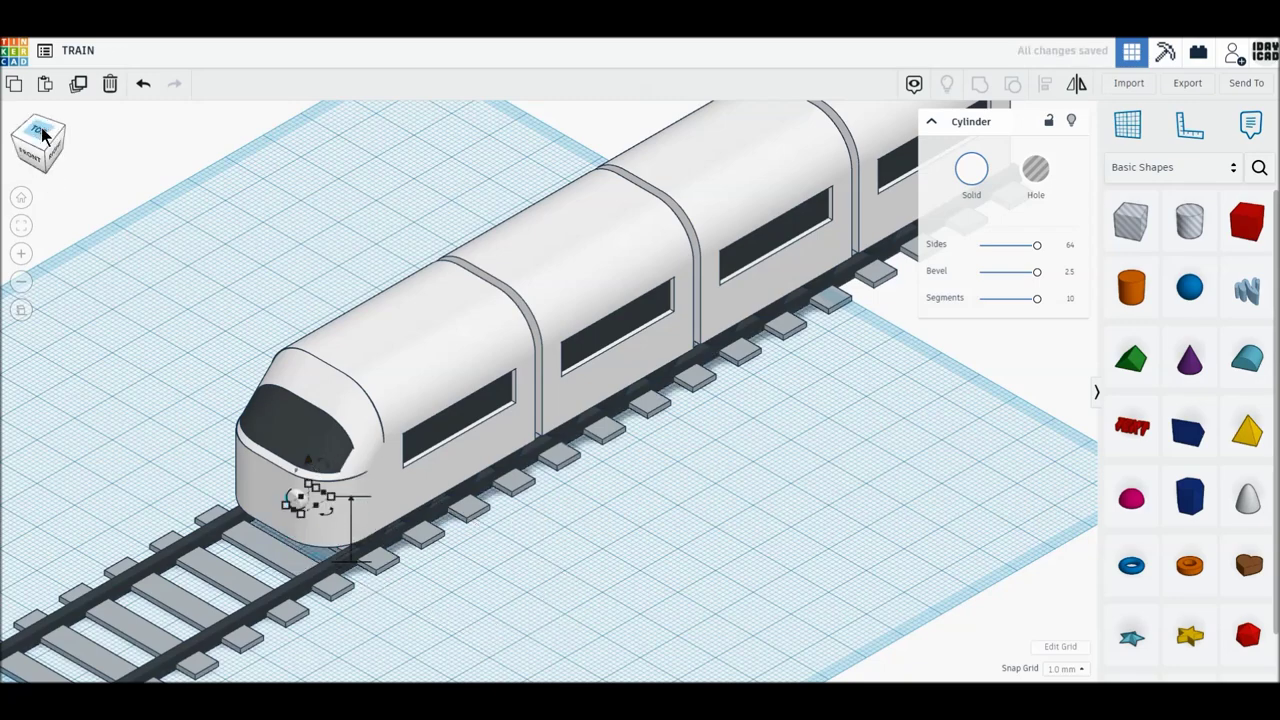
scroll(407, 583, up, 3)
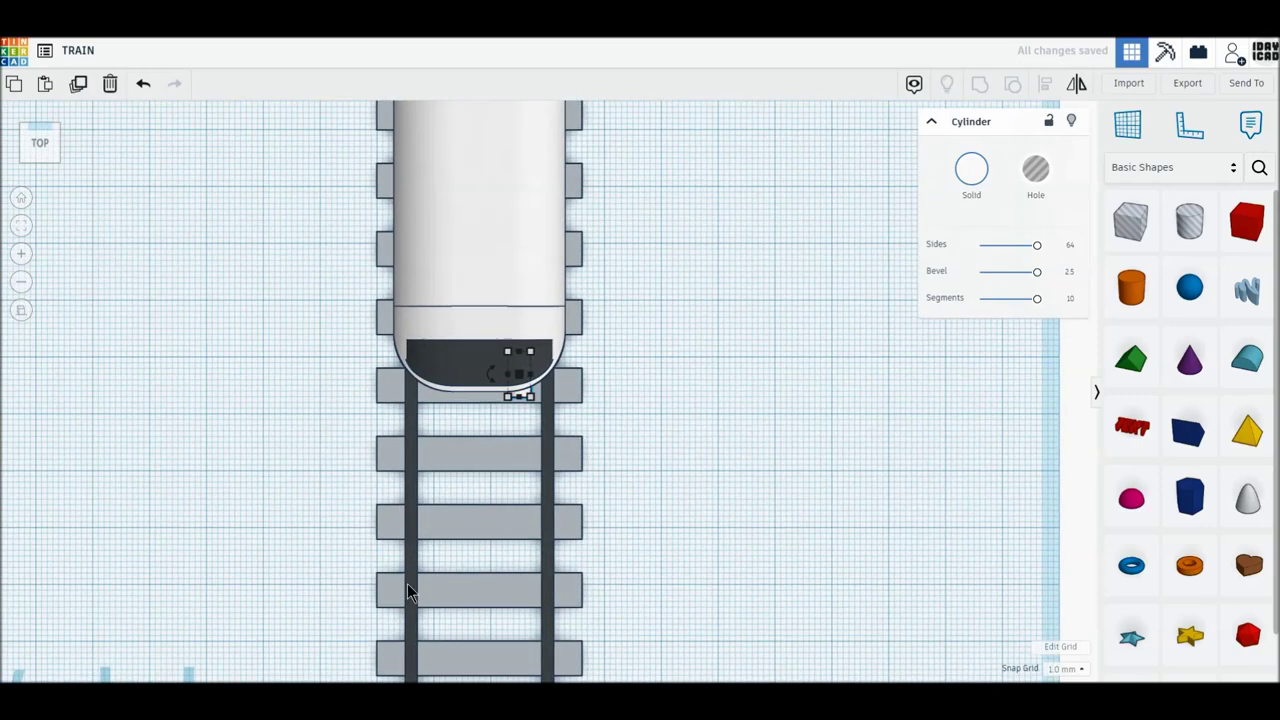
scroll(408, 410, up, 3)
scroll(408, 410, up, 1)
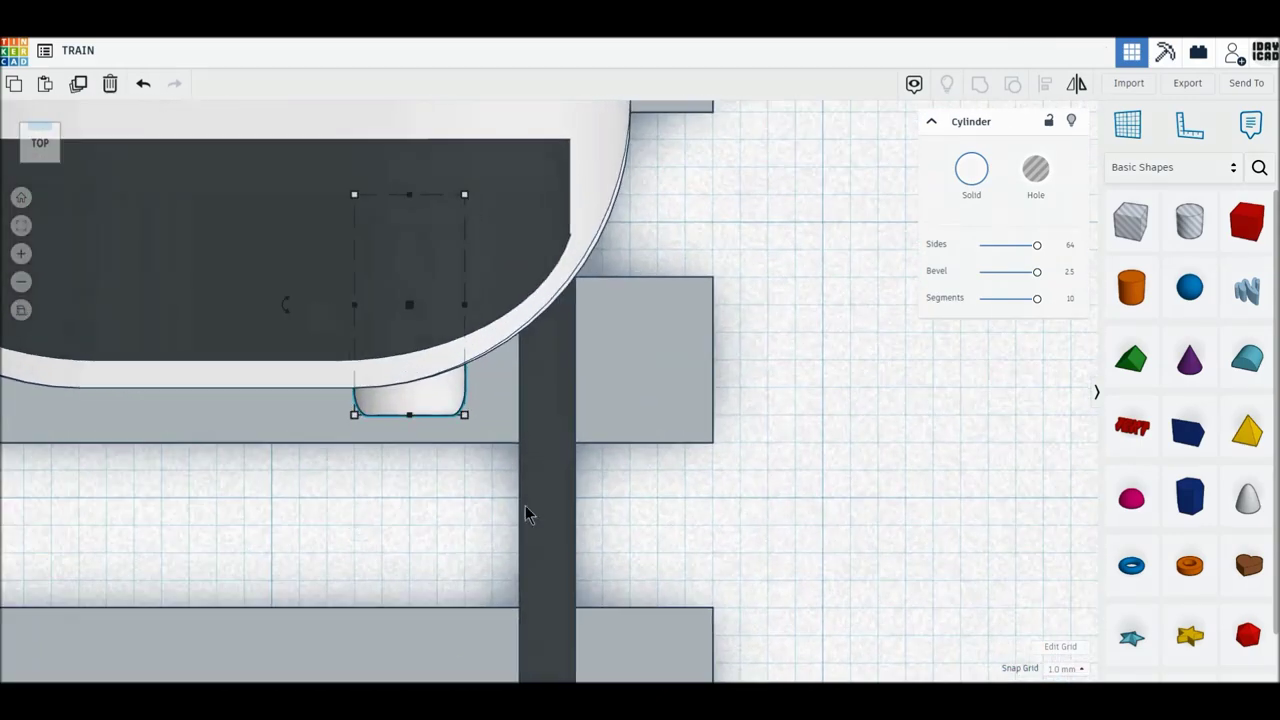
middle_drag(529, 514, 857, 509)
mouse_move(697, 383)
mouse_down()
mouse_move(697, 369)
mouse_move(737, 360)
mouse_up()
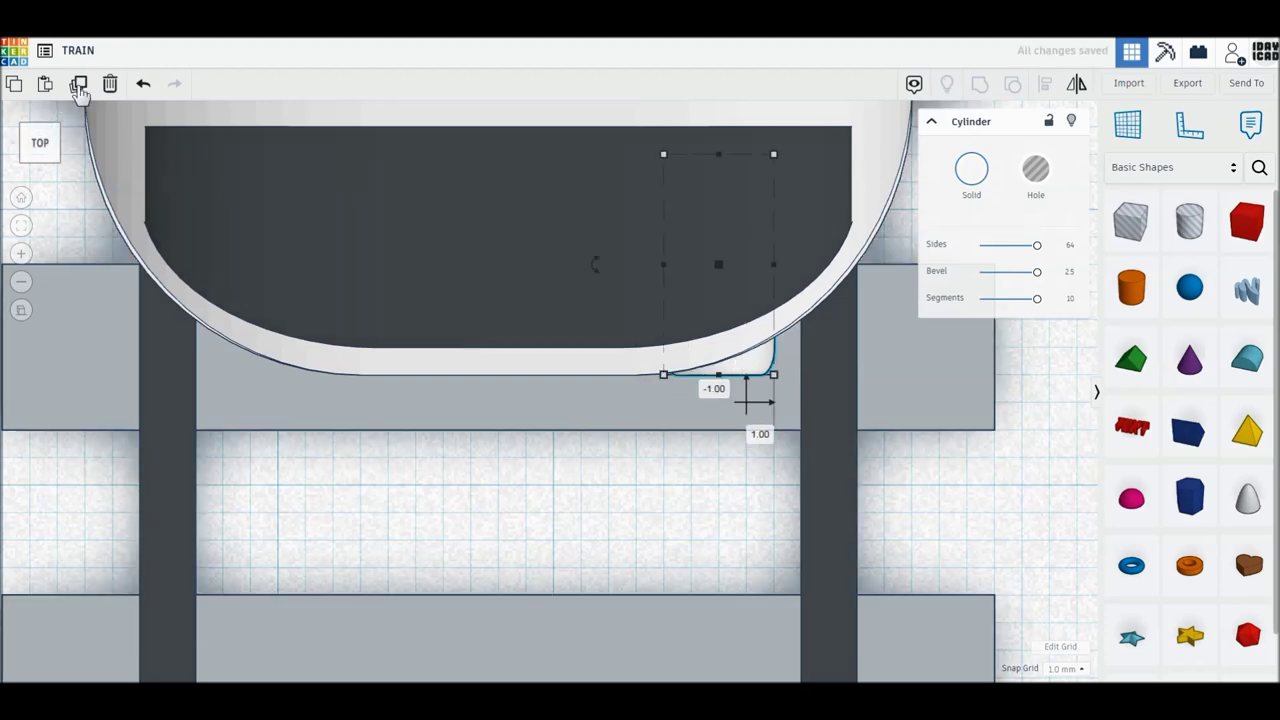
Duplicate the headlight 17 mm to the left for the second light.
click(722, 464)
mouse_move(757, 366)
mouse_down()
mouse_move(290, 362)
mouse_move(308, 371)
mouse_up()
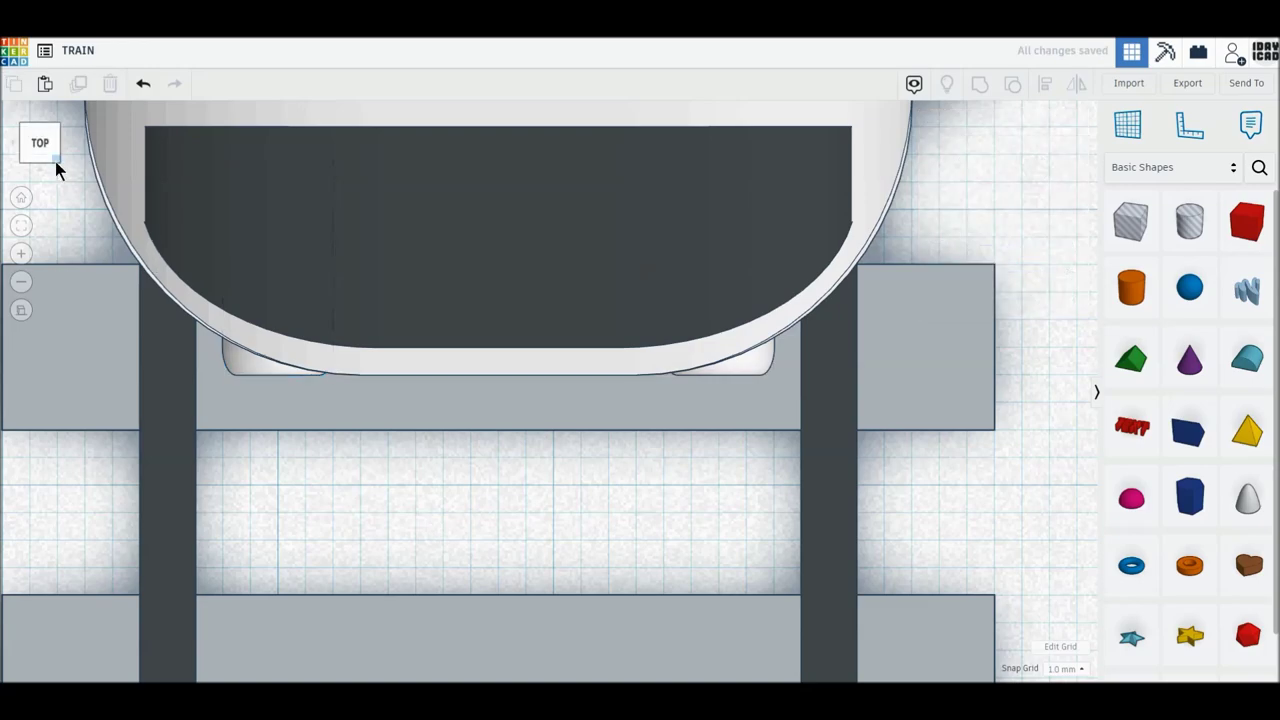
click(55, 161)
scroll(491, 456, down, 2)
scroll(491, 456, down, 3)
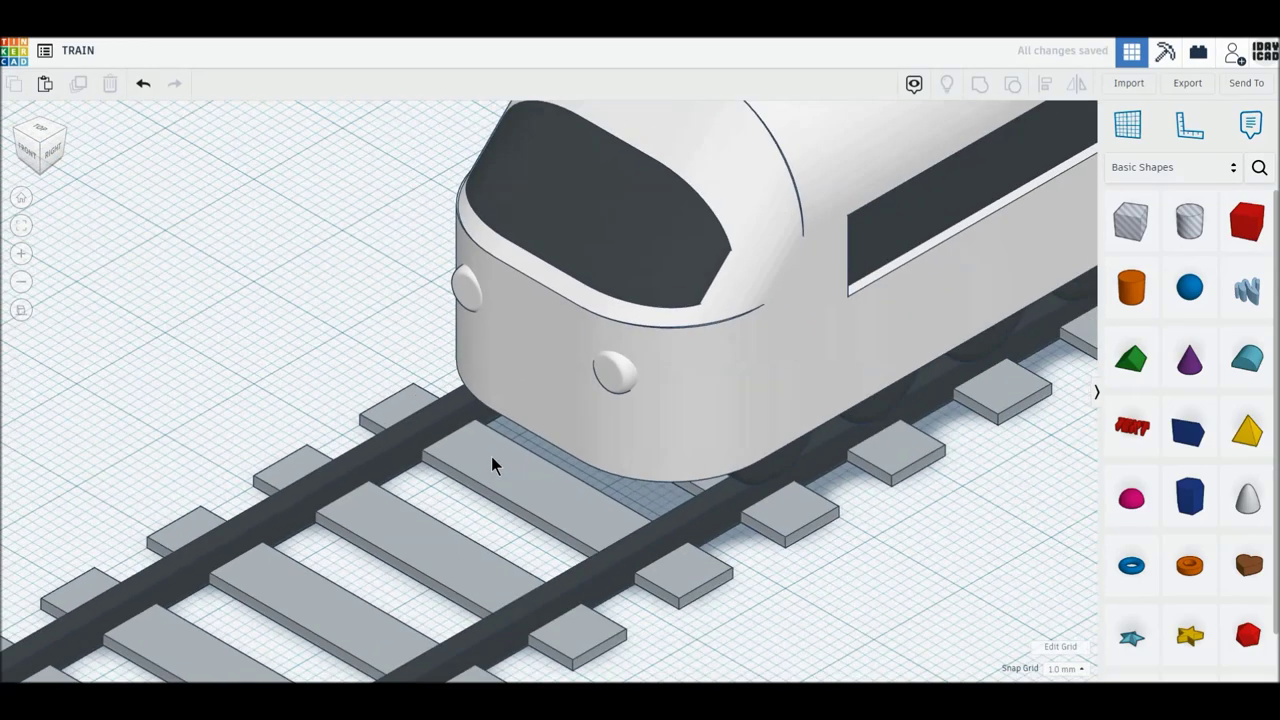
click(22, 200)
Rotate the whole train and track to 45° and centre them on the workplane.
drag(405, 122, 818, 640)
drag(541, 572, 428, 477)
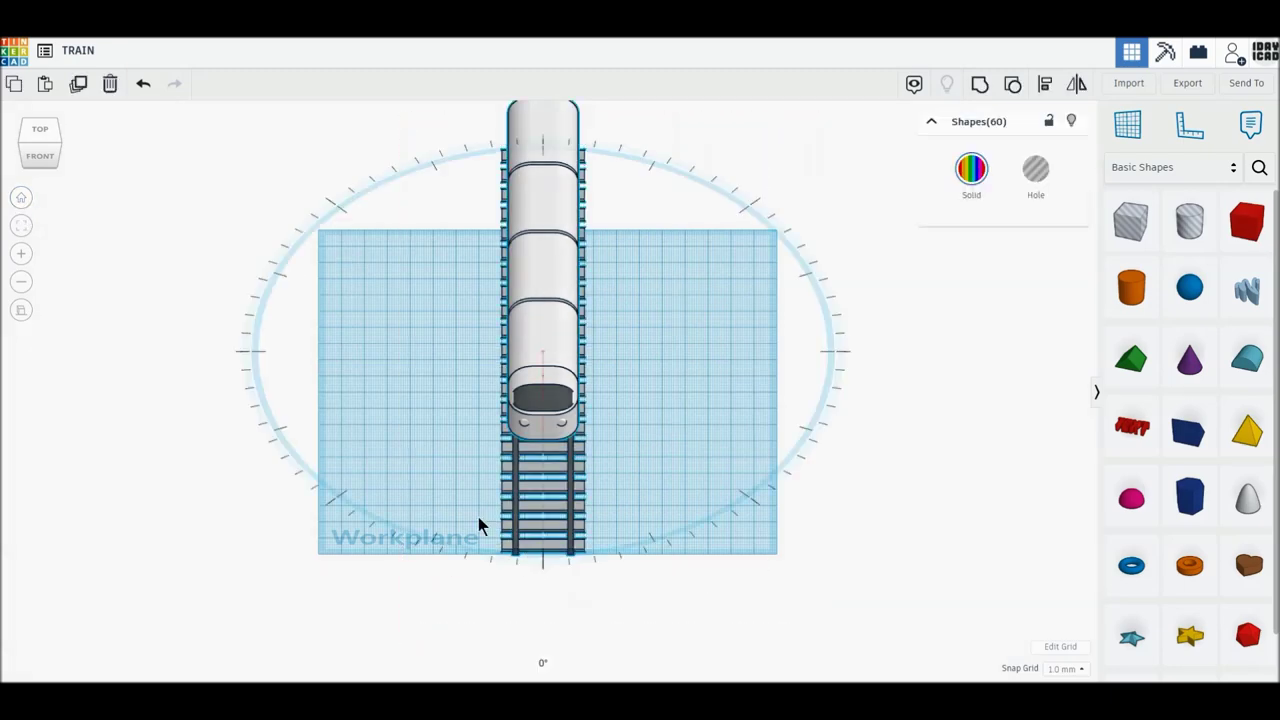
drag(578, 360, 517, 314)
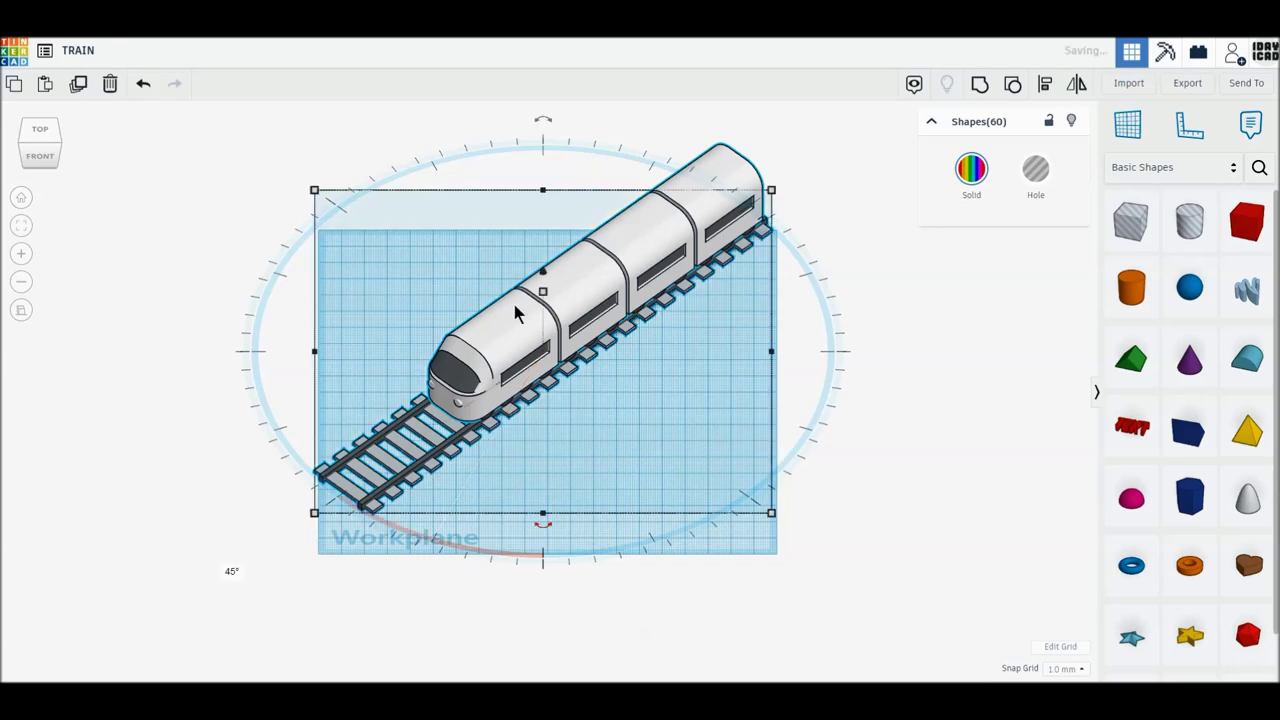
click(41, 133)
mouse_move(703, 180)
mouse_down()
mouse_move(717, 245)
mouse_move(707, 238)
mouse_up()
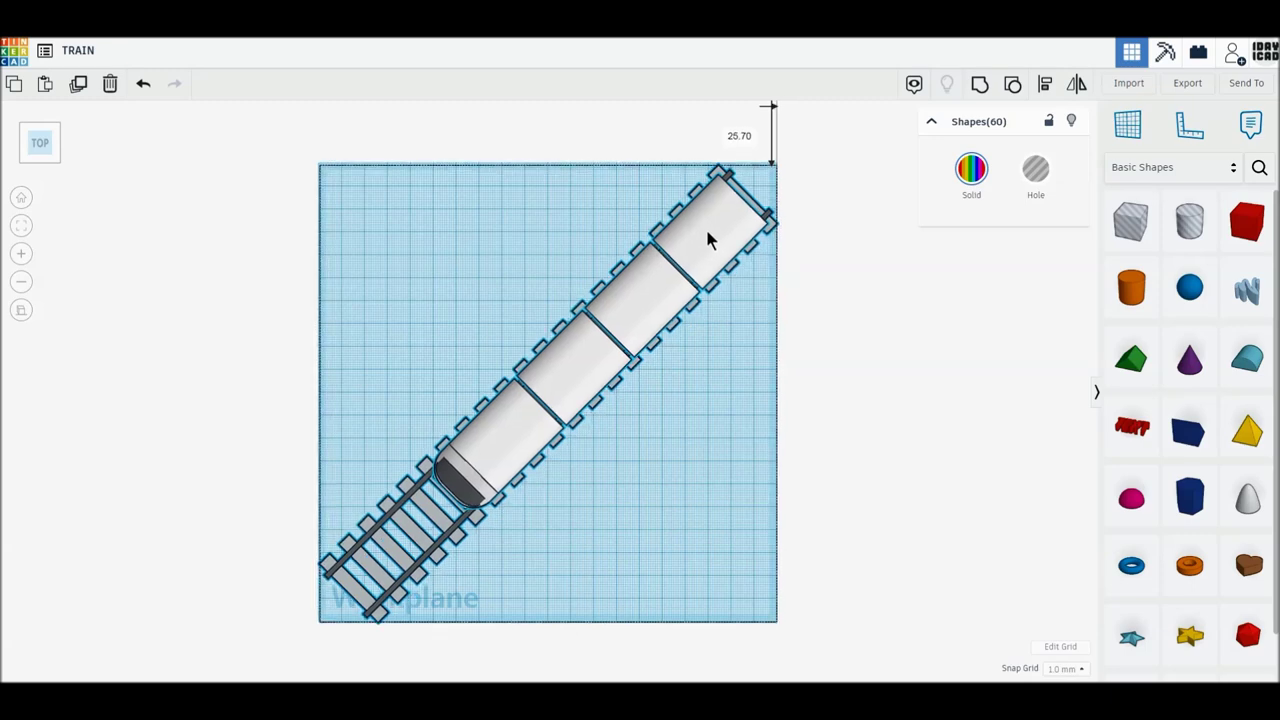
click(295, 327)
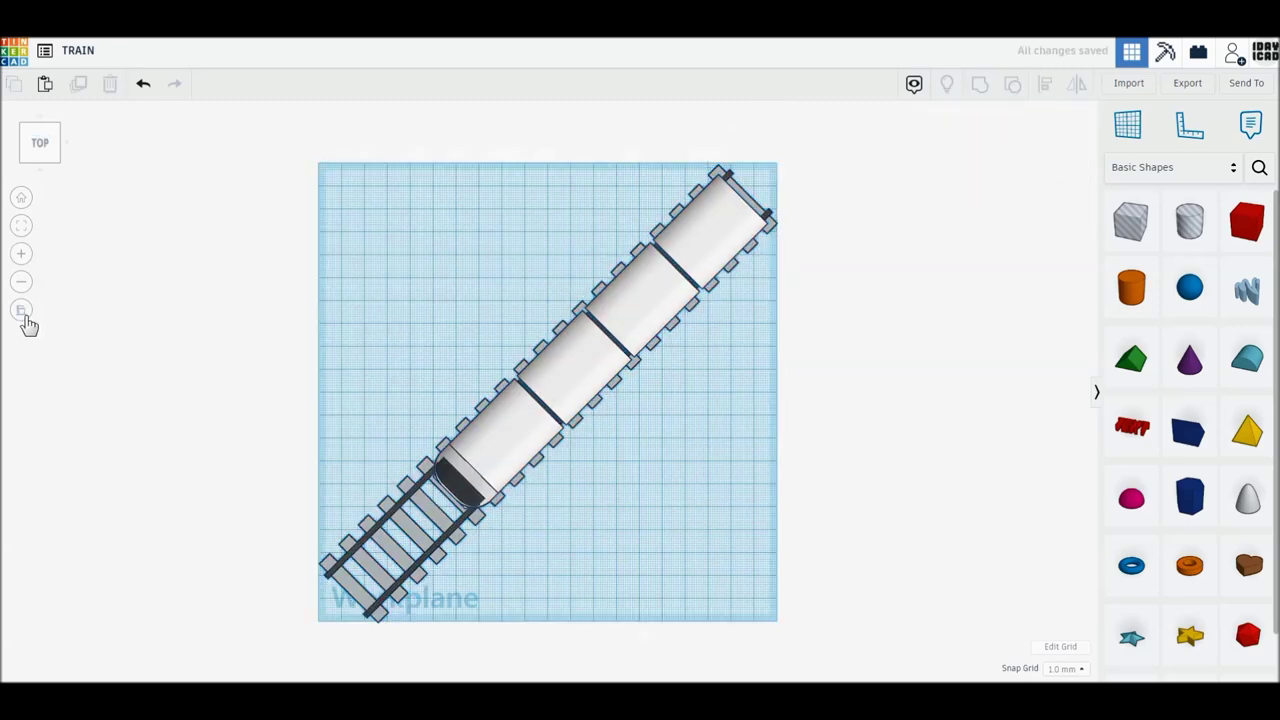
Review the diagonal train in perspective from a low orbited angle.
click(22, 312)
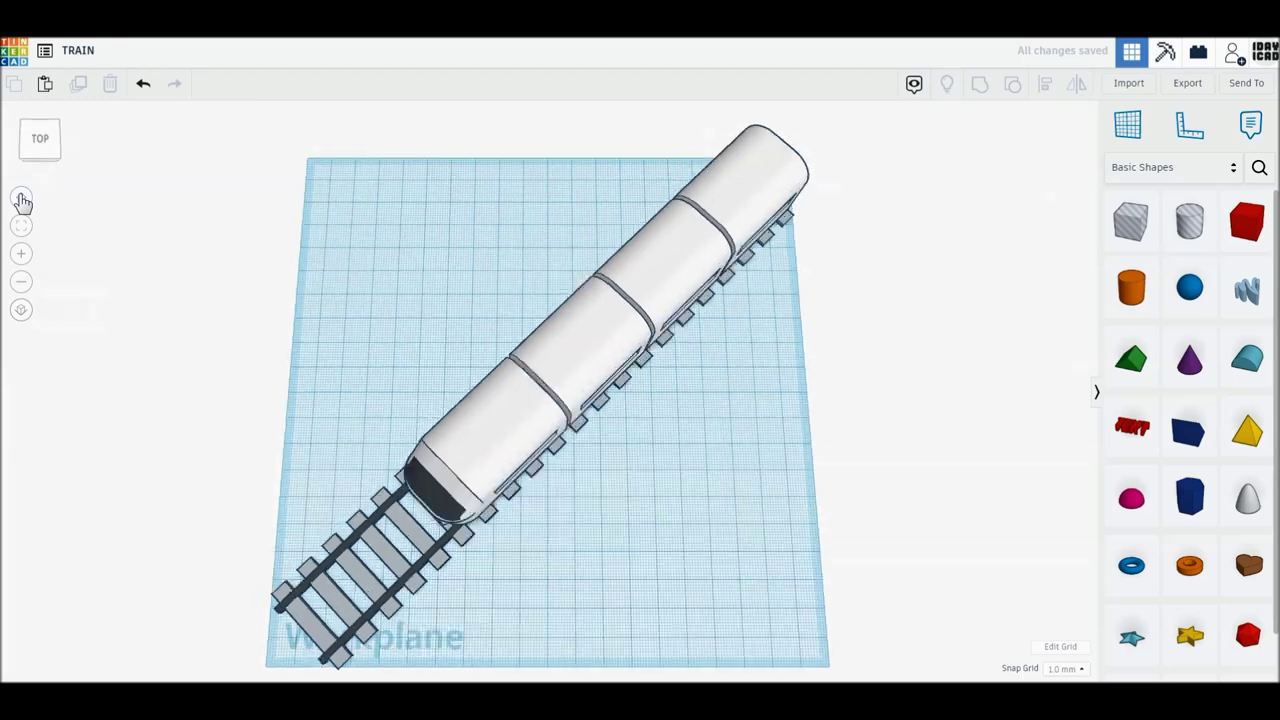
click(22, 200)
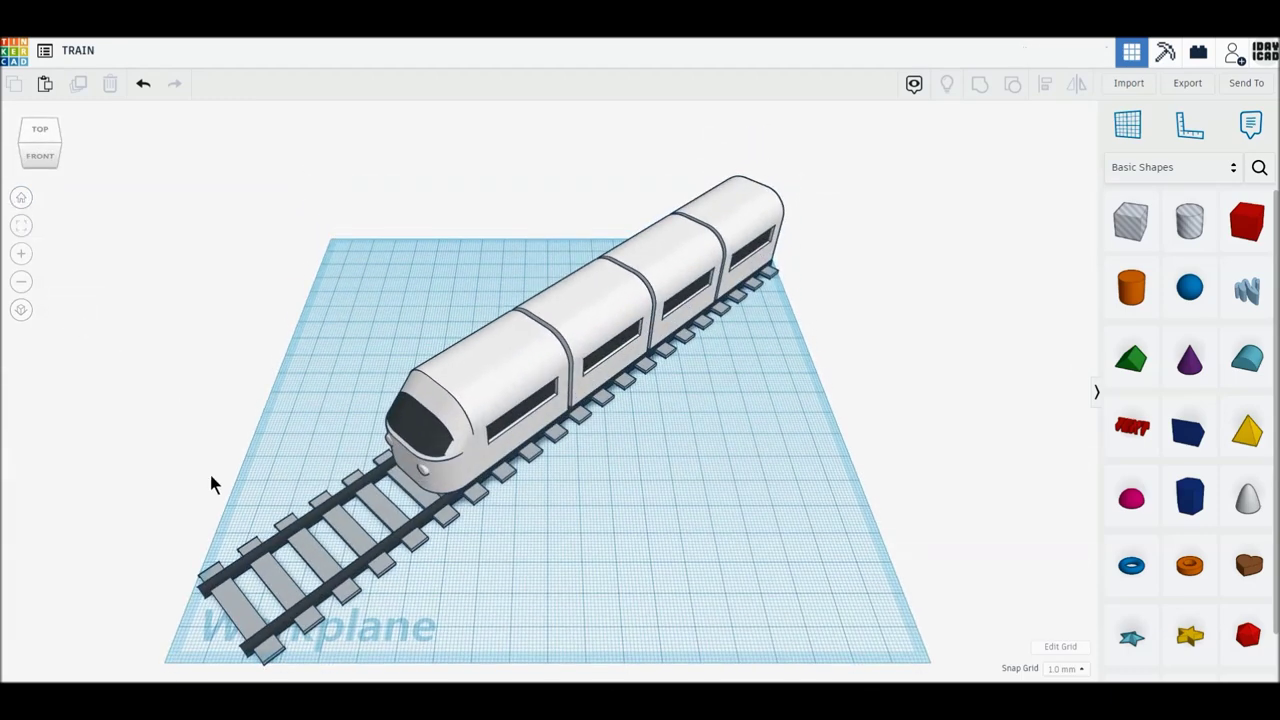
right_drag(209, 478, 209, 437)
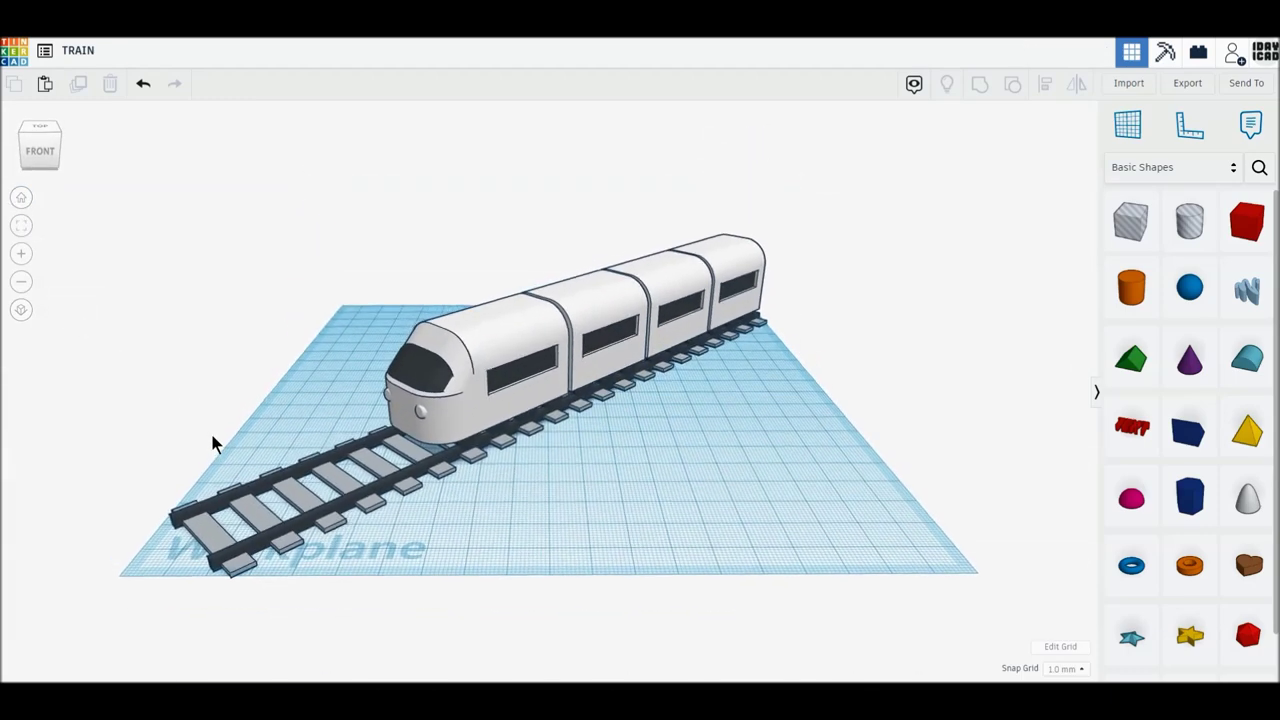
scroll(212, 443, down, 2)
scroll(212, 443, up, 1)
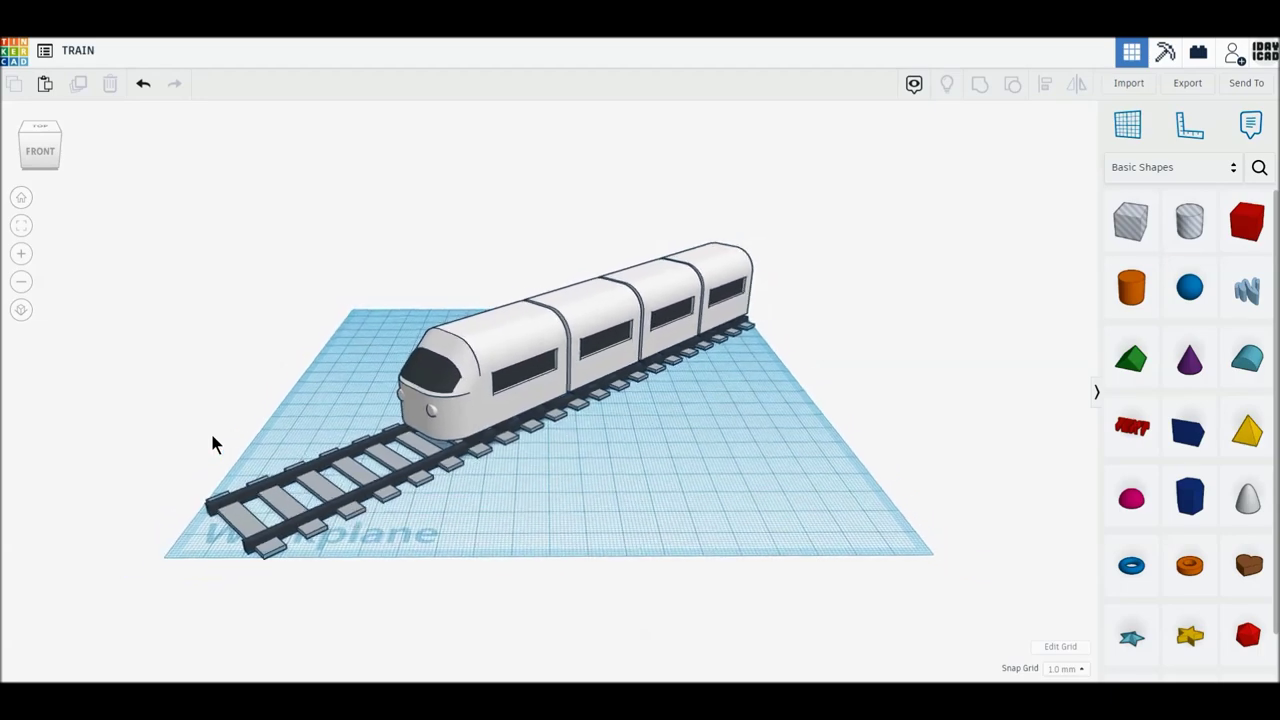
scroll(212, 443, up, 1)
scroll(212, 443, up, 1)
scroll(212, 443, up, 2)
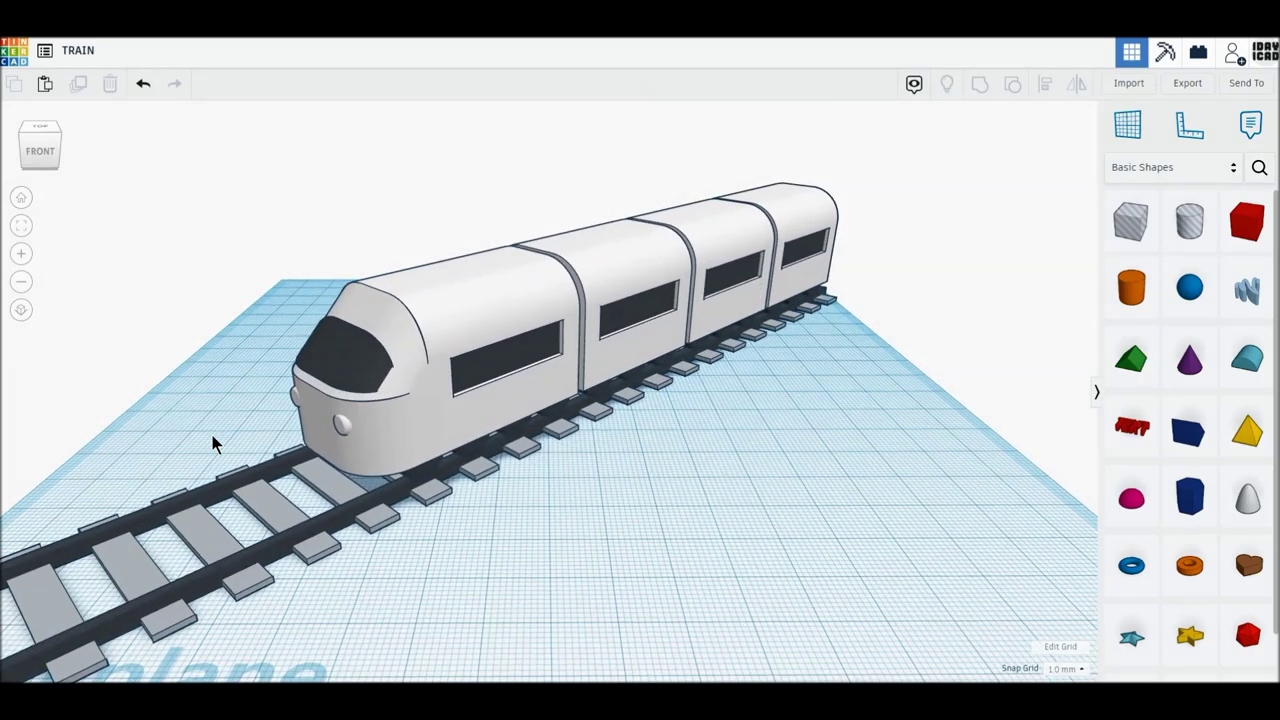
middle_drag(210, 440, 293, 430)
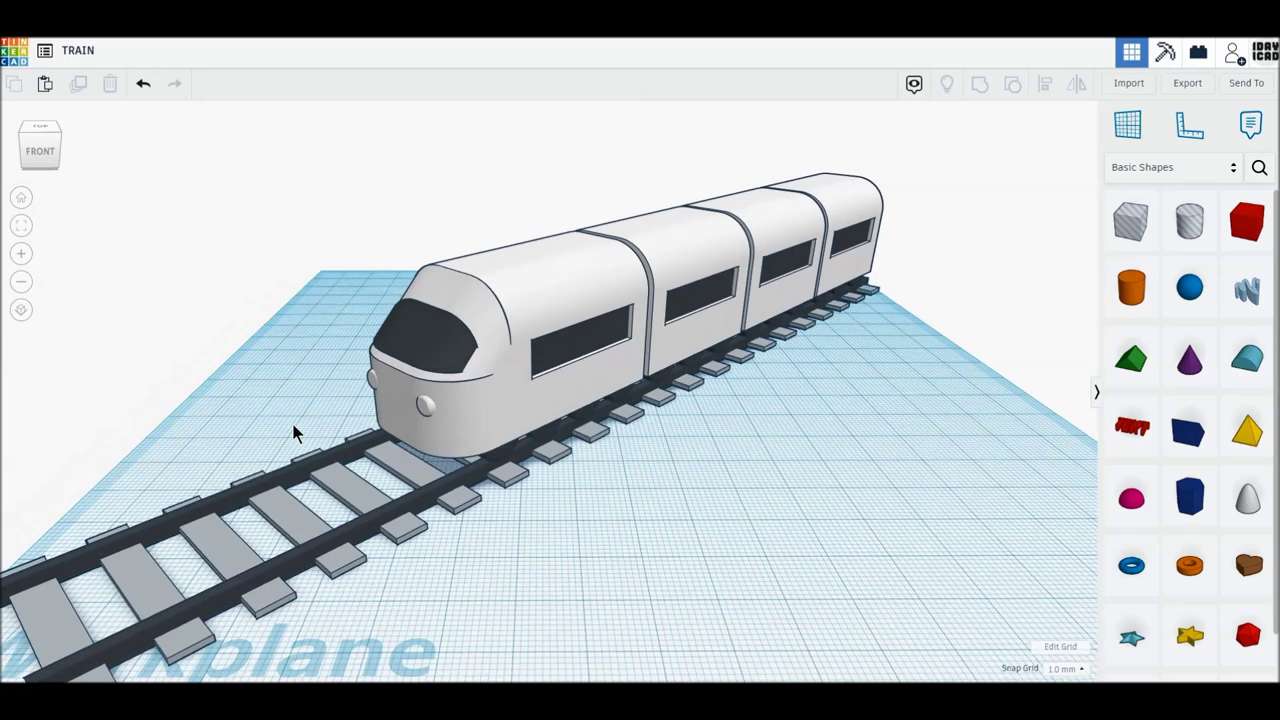